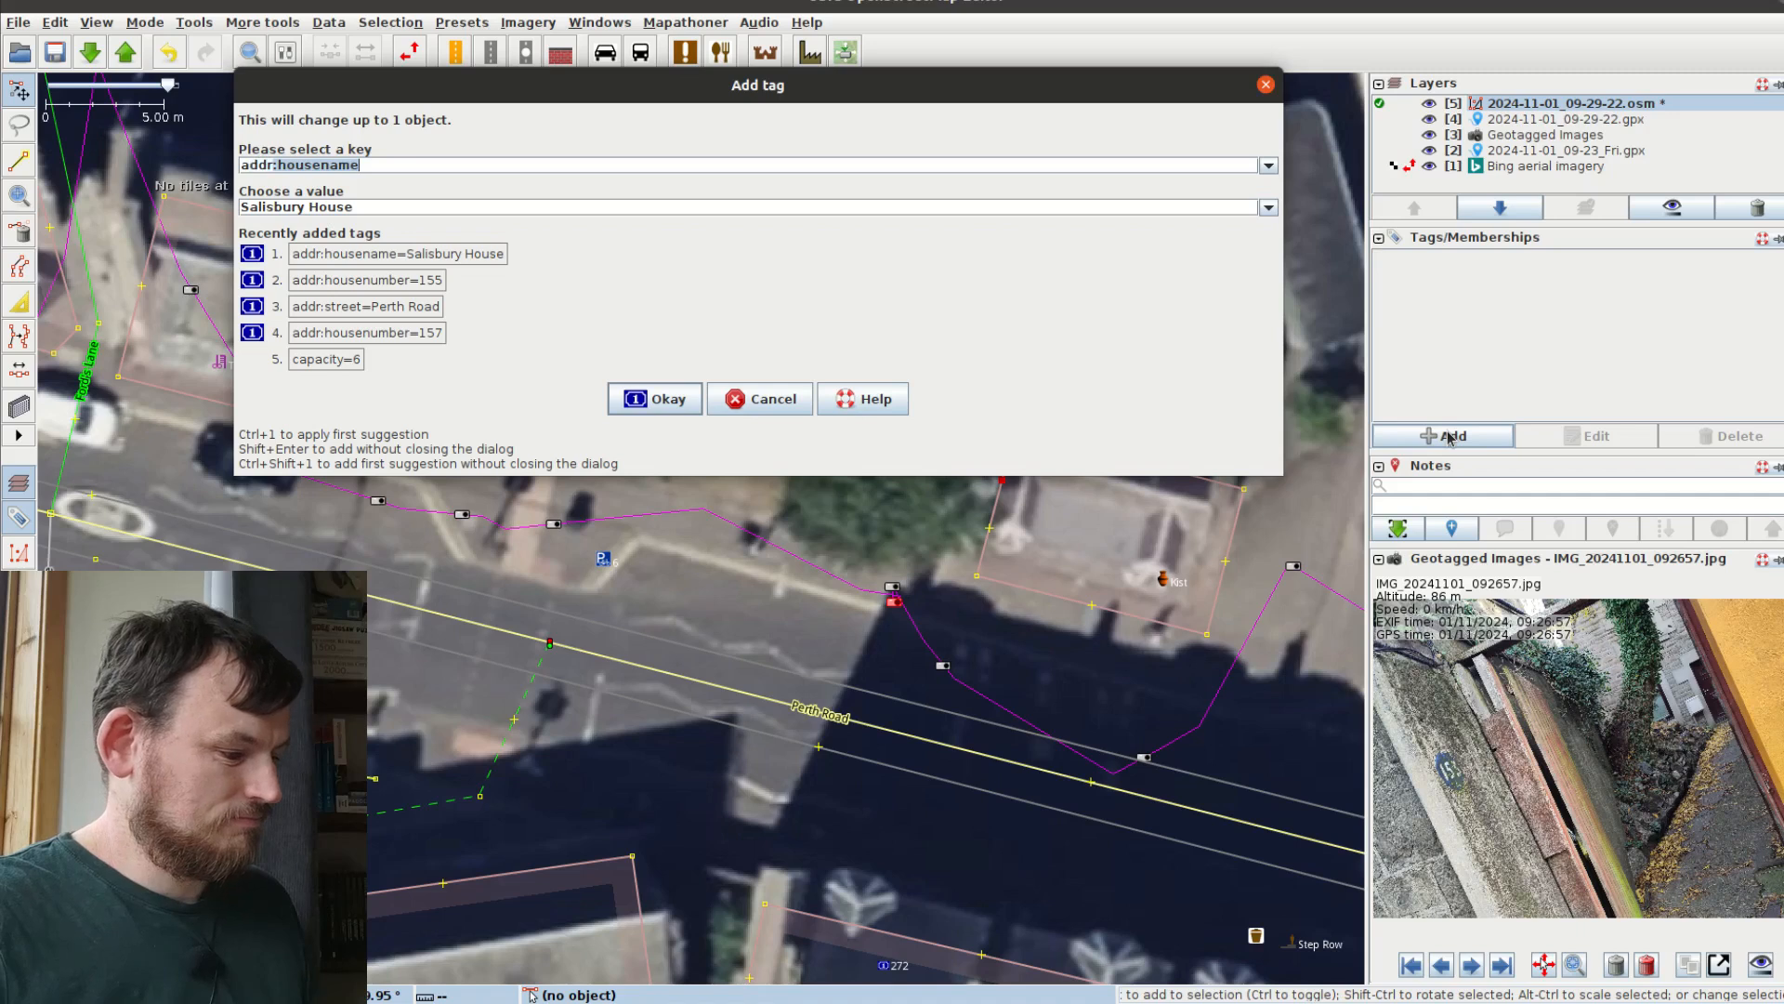
Step: Tag the selected address node with addr:housenumber=153 and addr:street=Perth Road
key("Right")
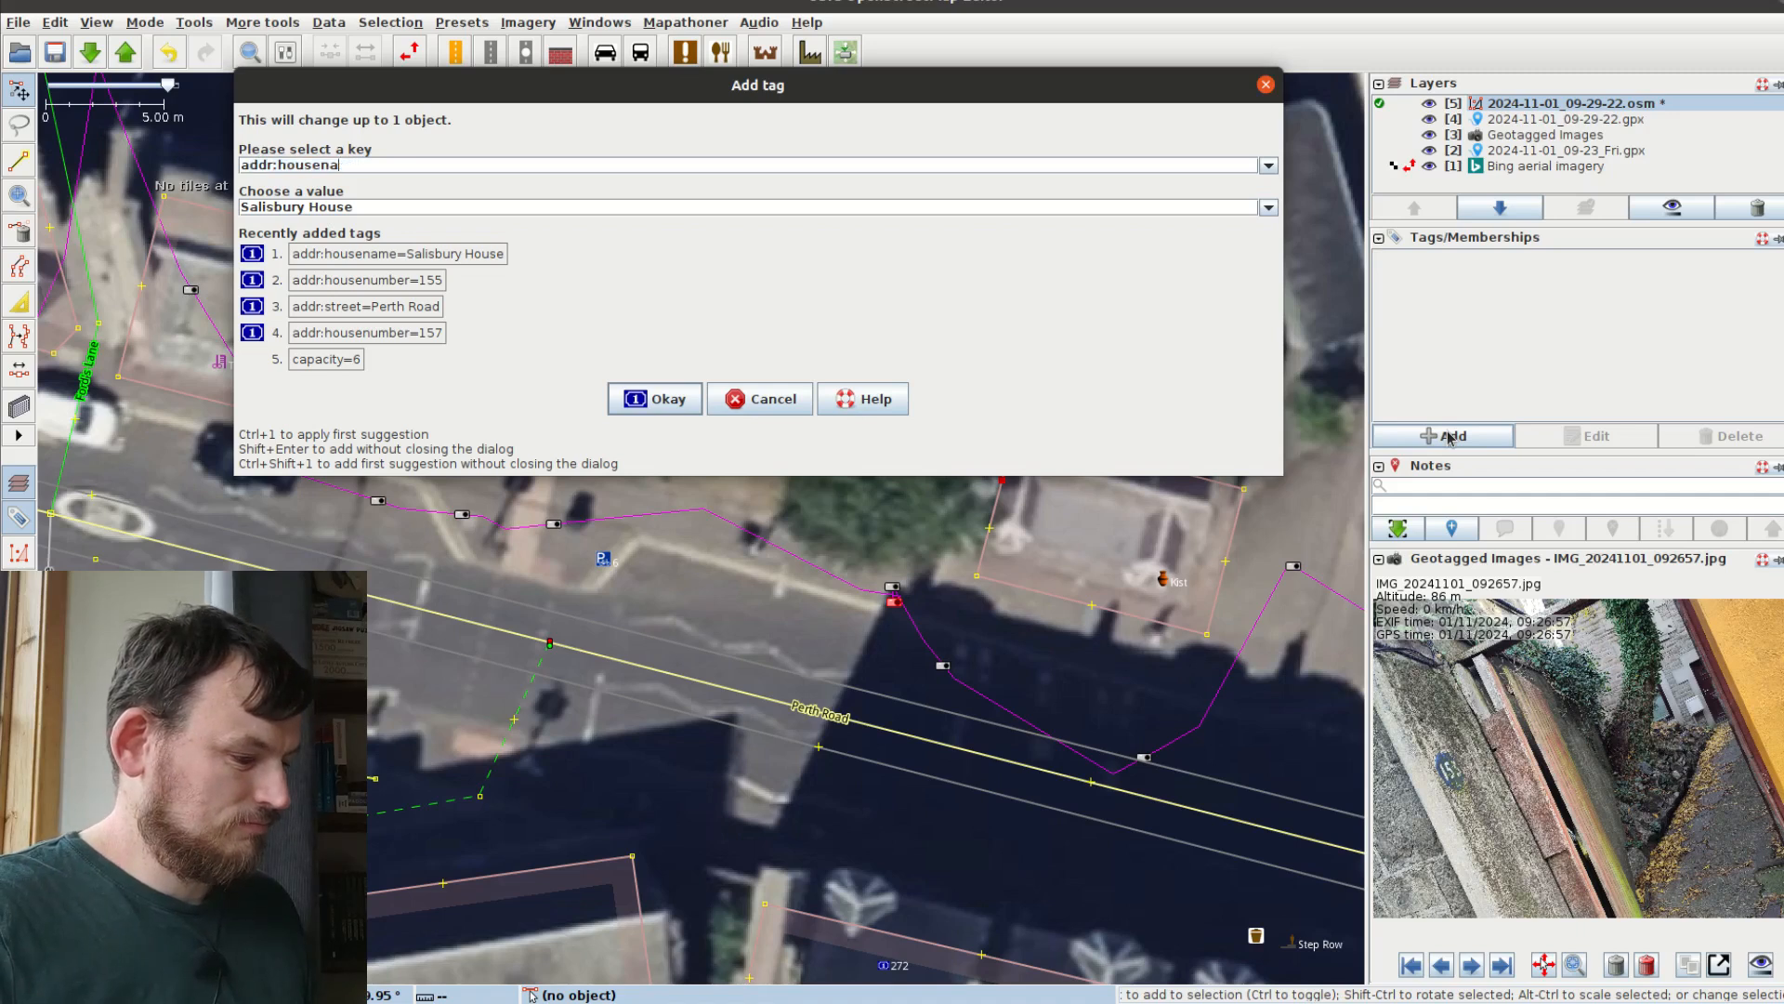
key("Tab")
type("1")
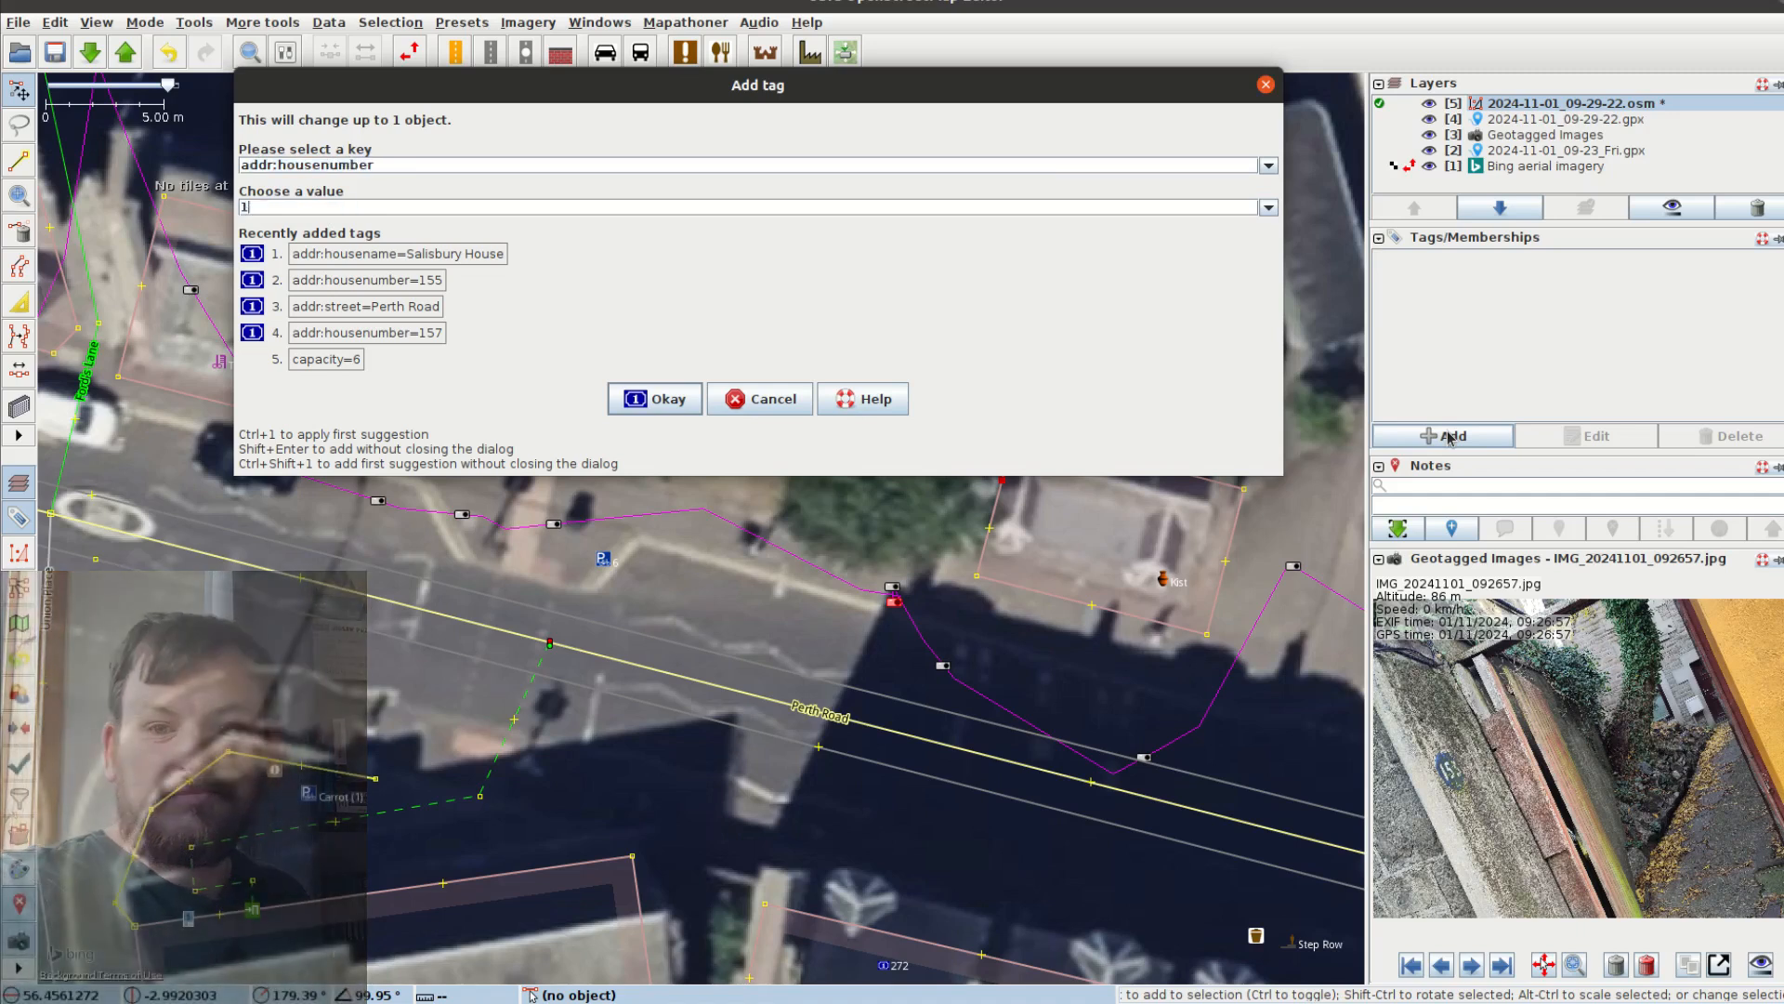
type("53")
key("Return")
left_click(1447, 436)
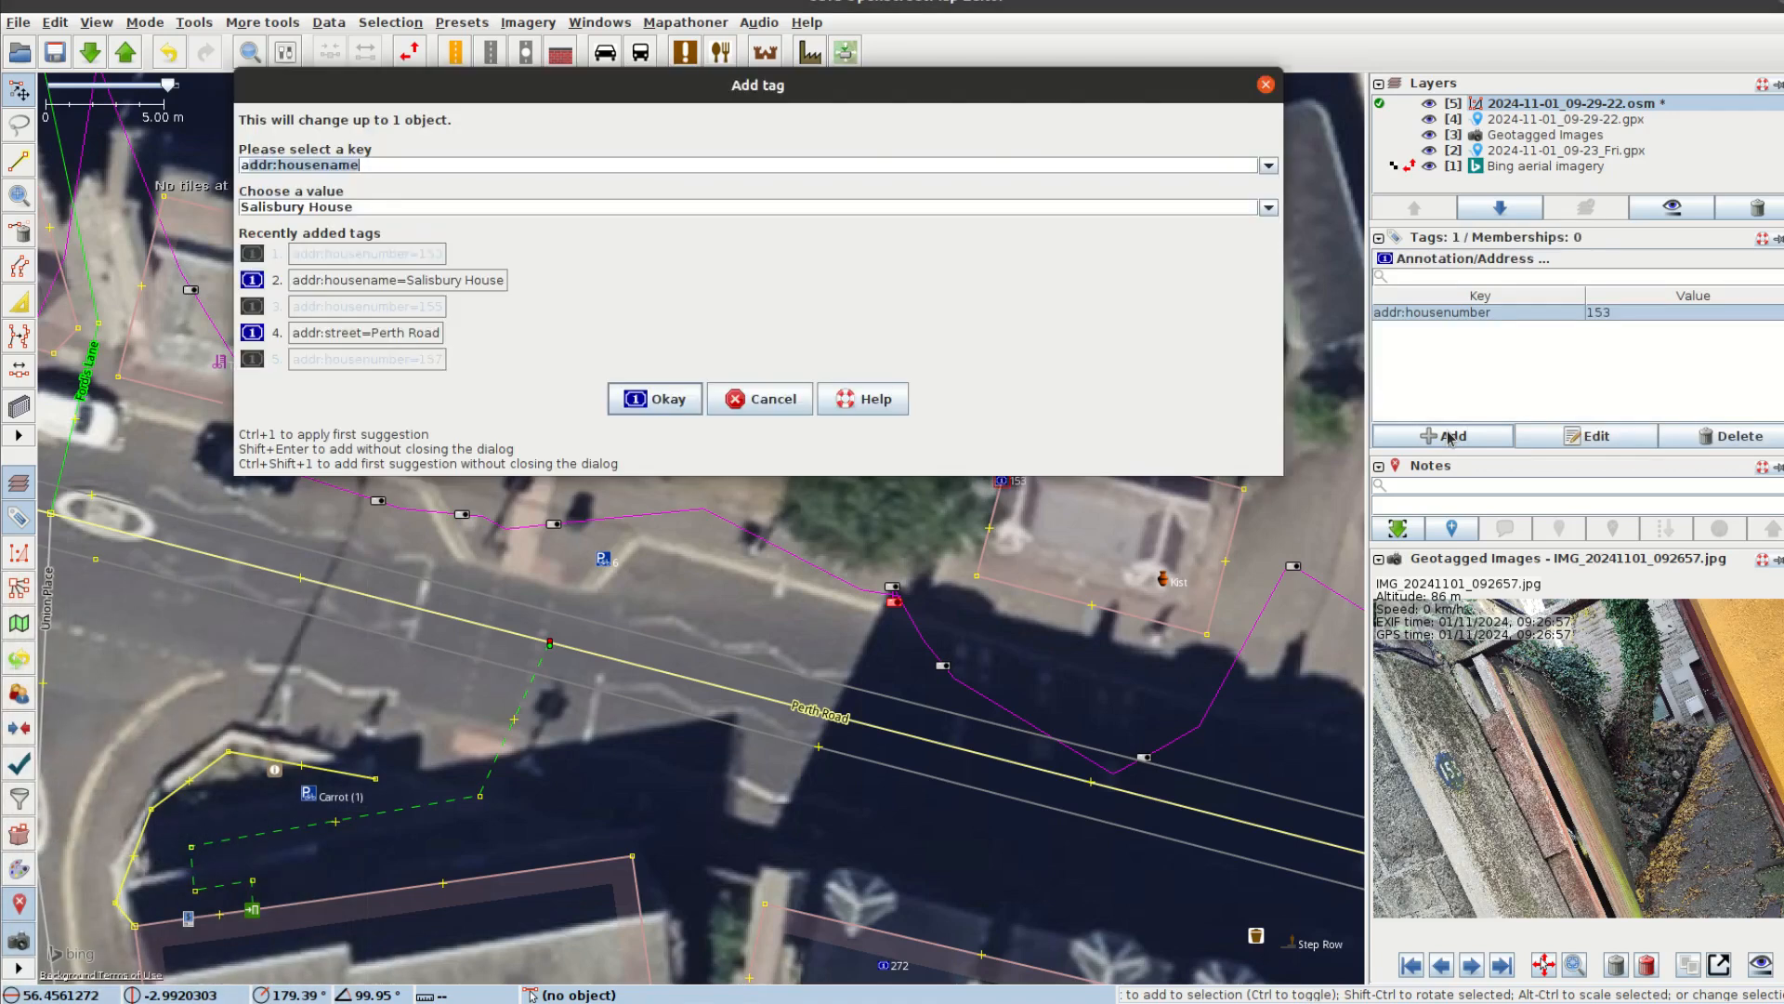
key("Return")
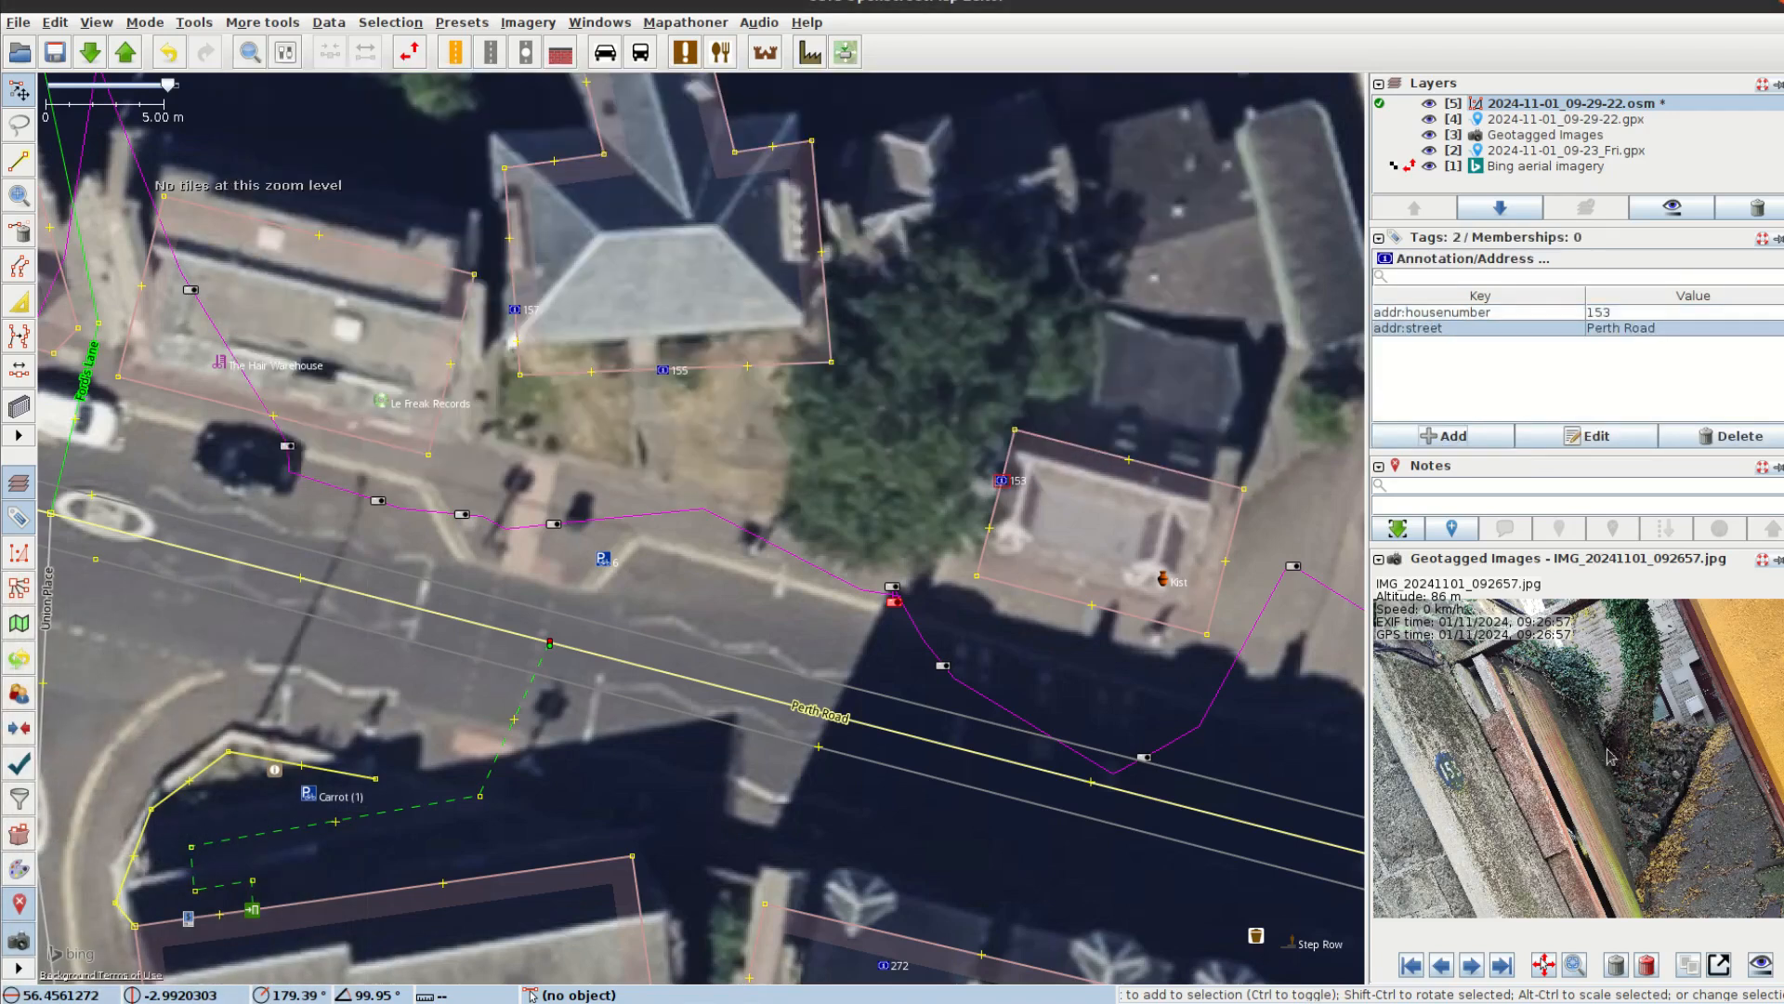
Step: Draw a rectangular building outline over the unmapped roof just east of the large pyramid-roofed building numbered 155
left_click_drag(1209, 537, 1133, 626)
left_click(865, 477)
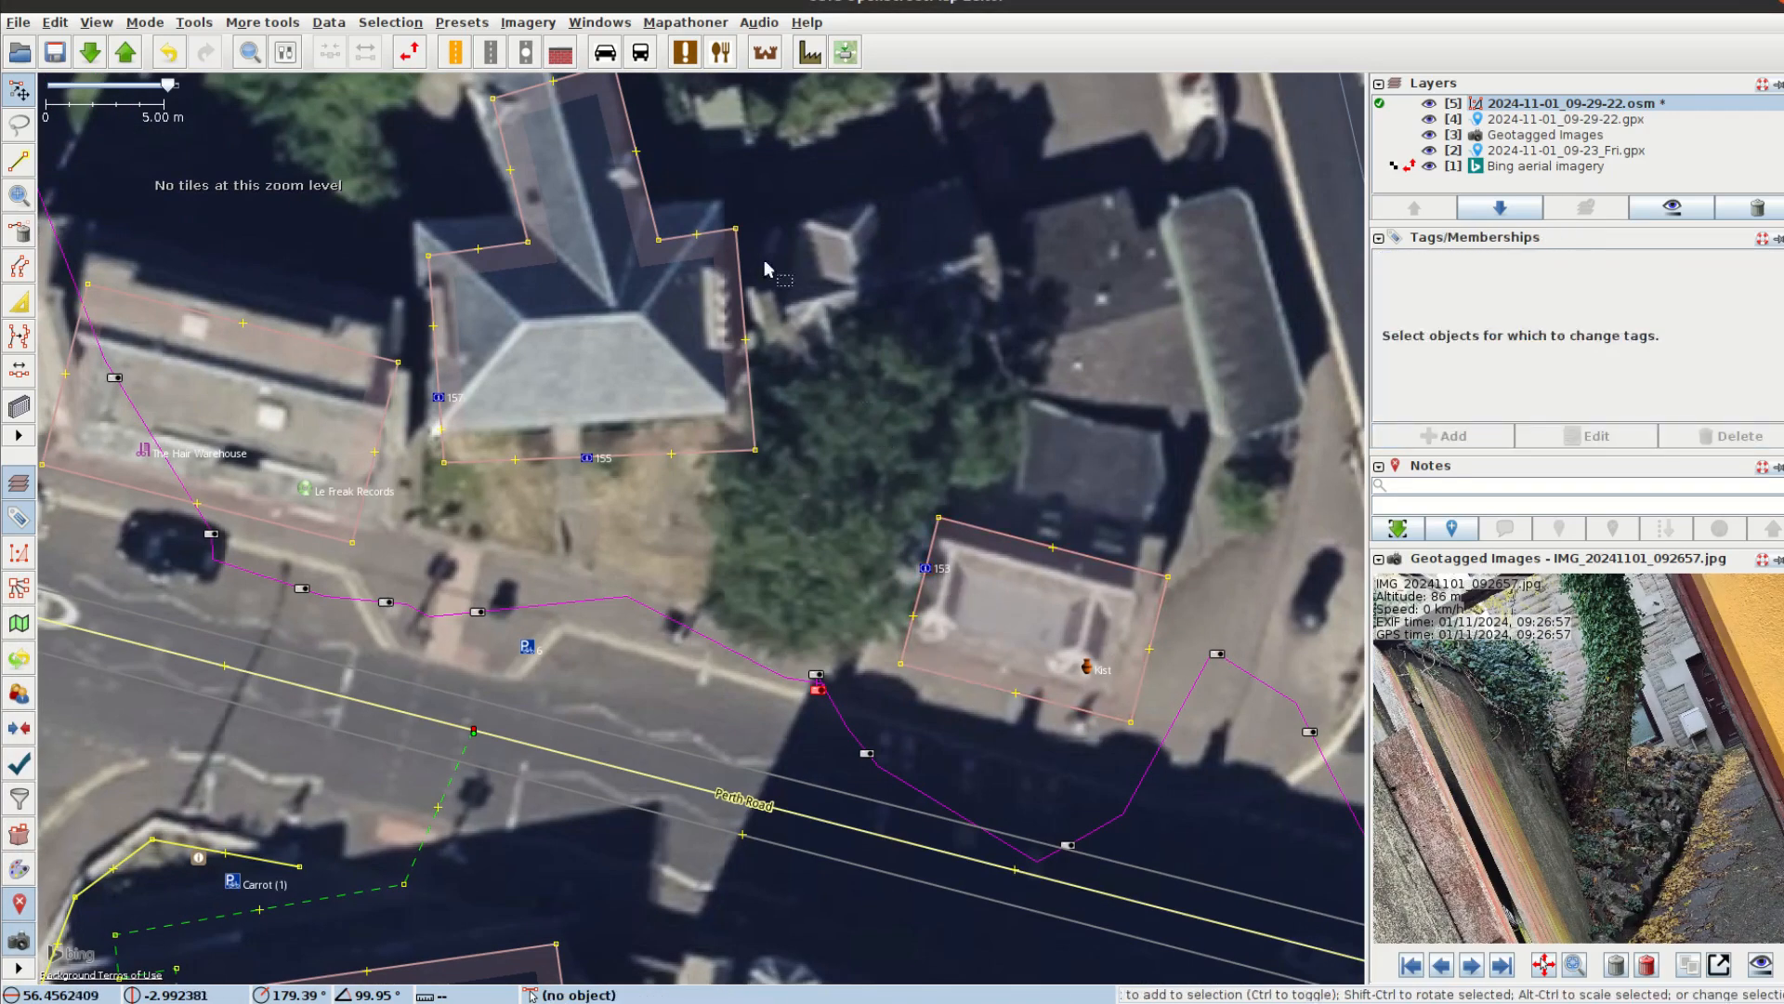
key("b")
left_click(792, 386)
left_click(957, 230)
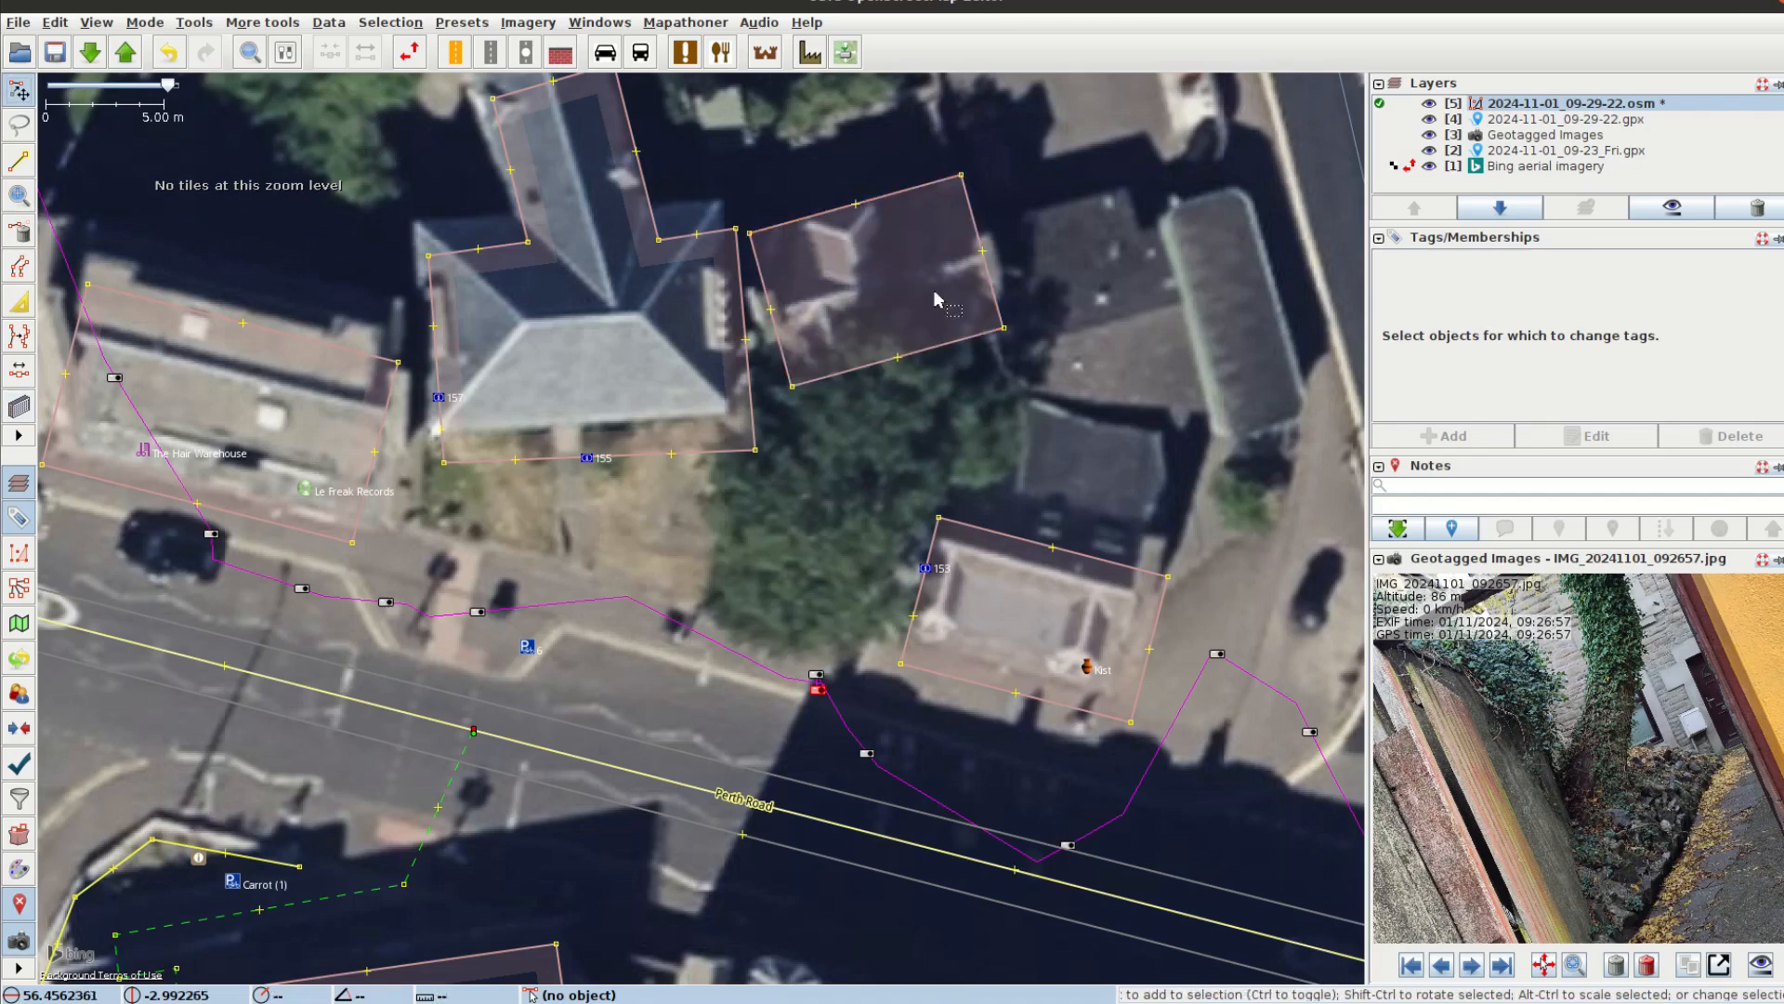
Step: Transfer the 153 address tags from the street-side building to a node on the new building's south edge
left_click(852, 372)
left_click(925, 568)
left_click(1755, 435)
left_click(1755, 435)
left_click(834, 681)
Step: Draw a way from Perth Road north to the 153 address node and tag it highway=path
key("a")
left_click(819, 821)
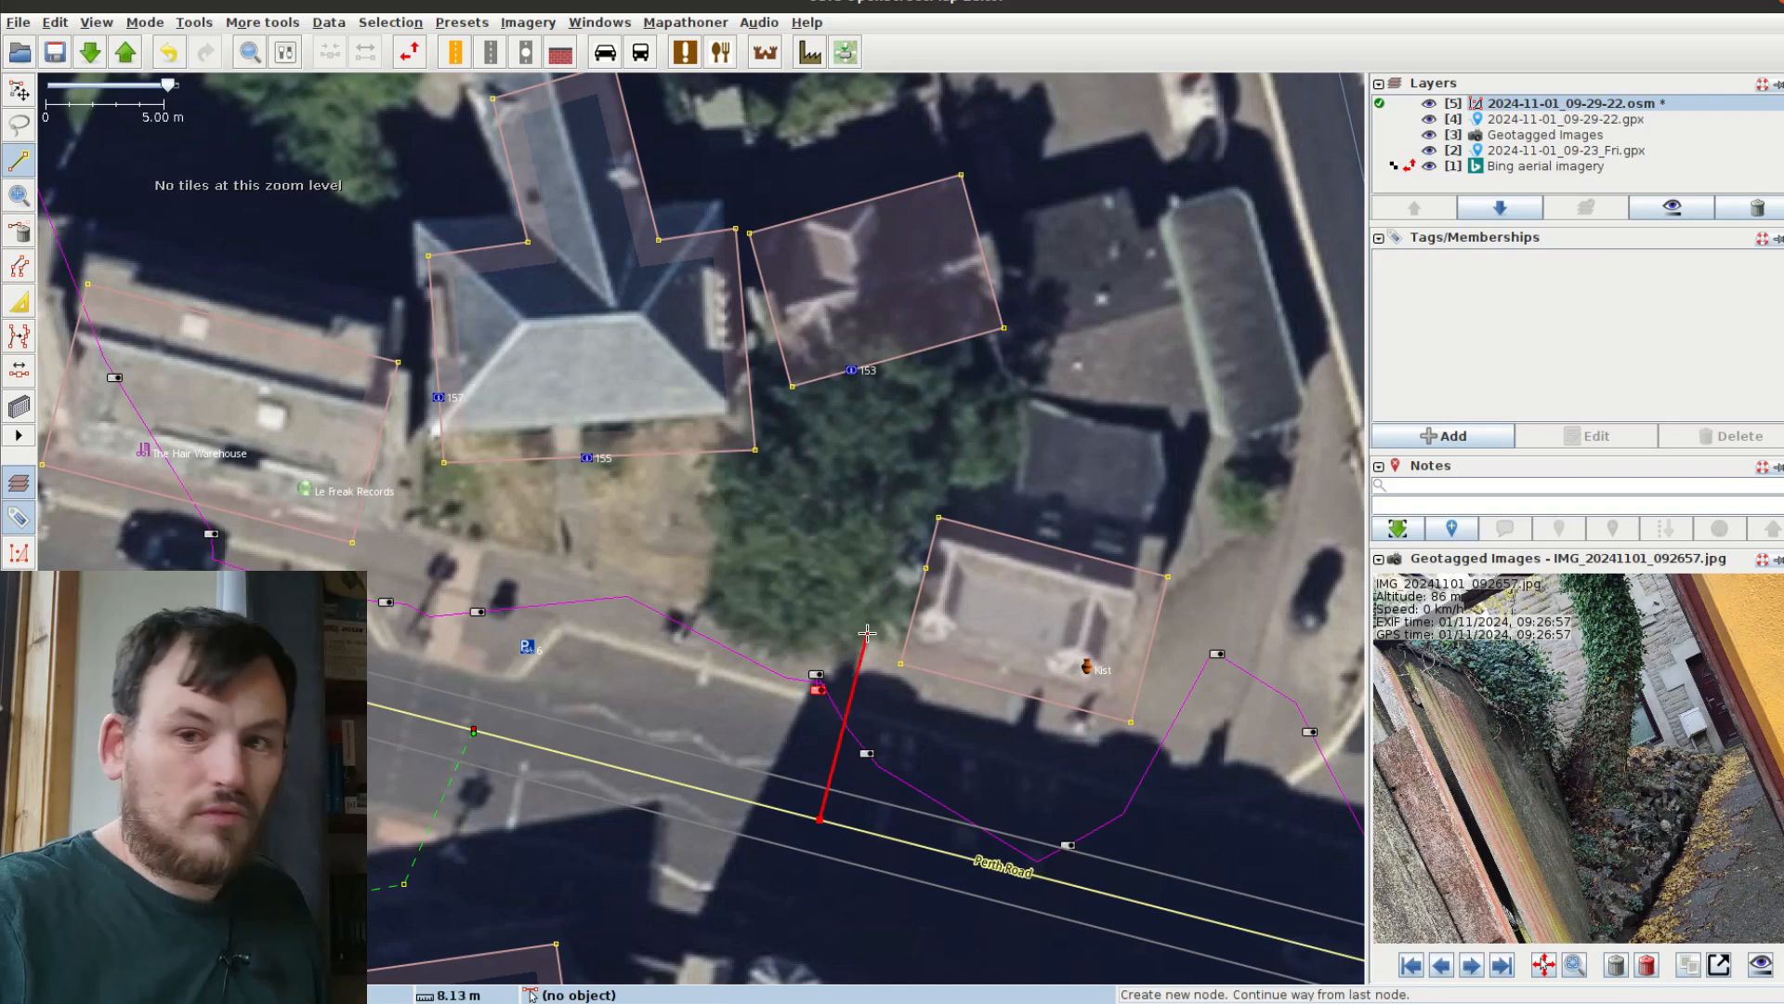
left_click(883, 464)
double_click(852, 371)
left_click(1477, 438)
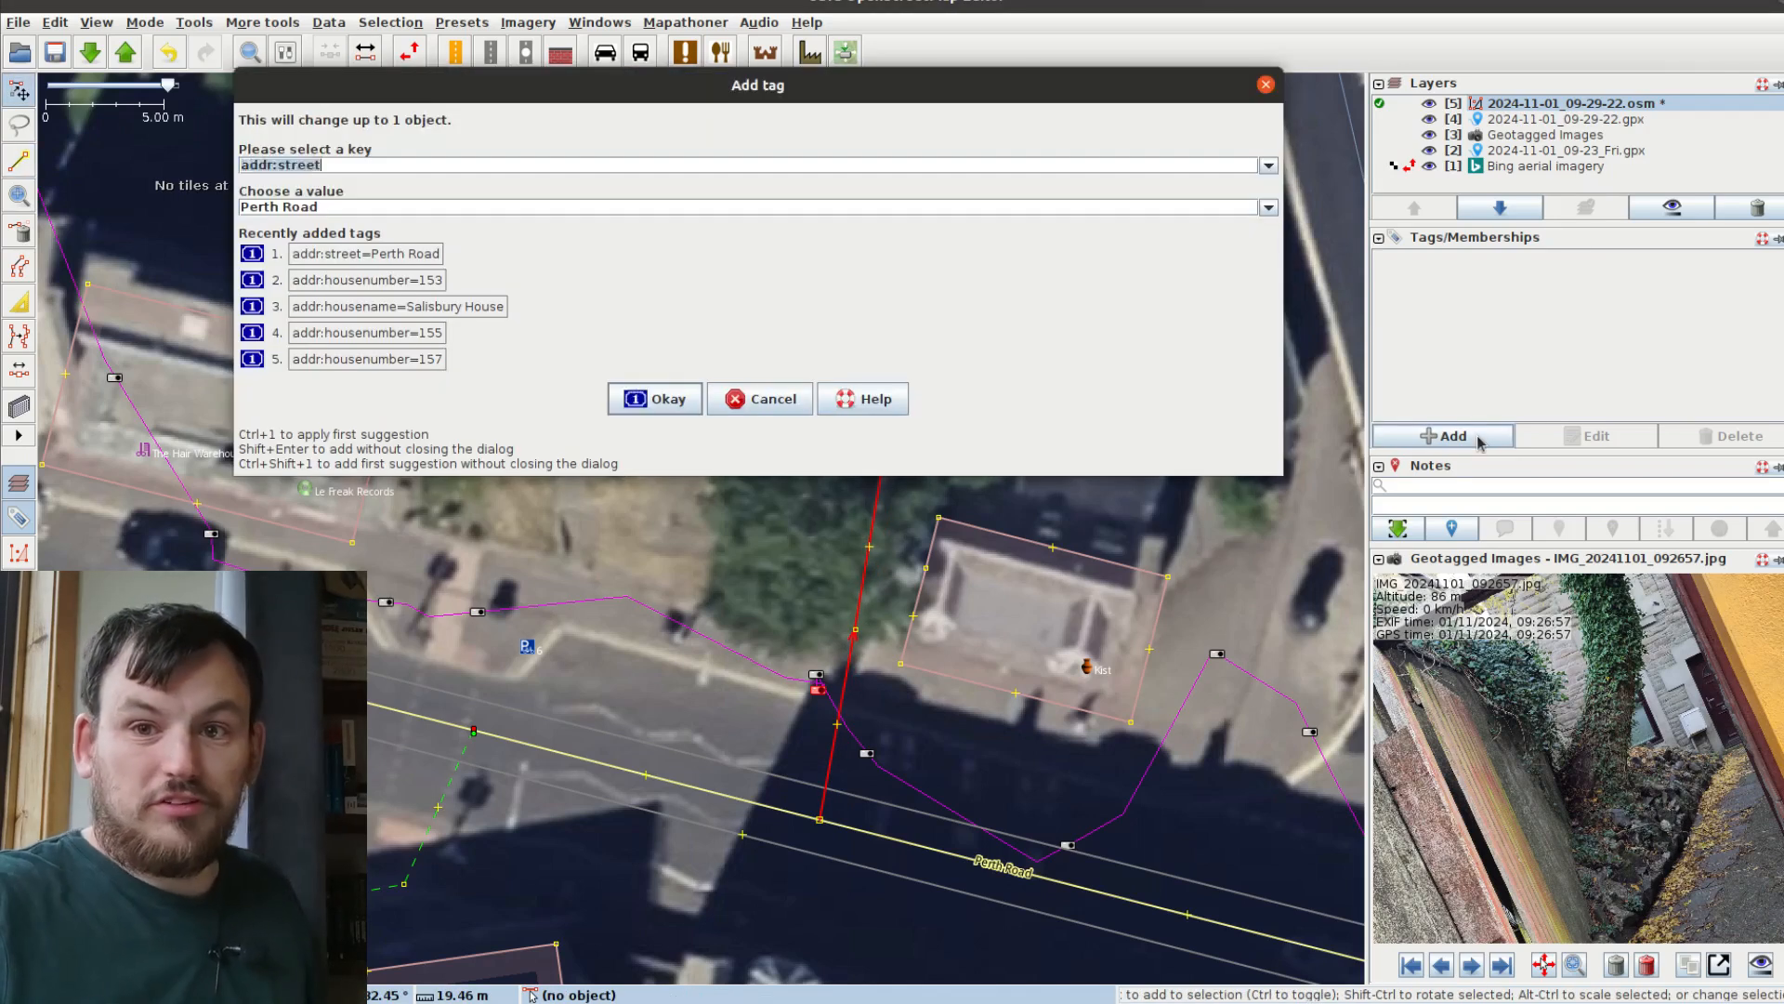
type("highway")
key("Tab")
type("path")
key("Return")
Step: Tag the path's node beside the street-side building as barrier=gate
left_click(835, 630)
left_click(1473, 438)
type("barrier")
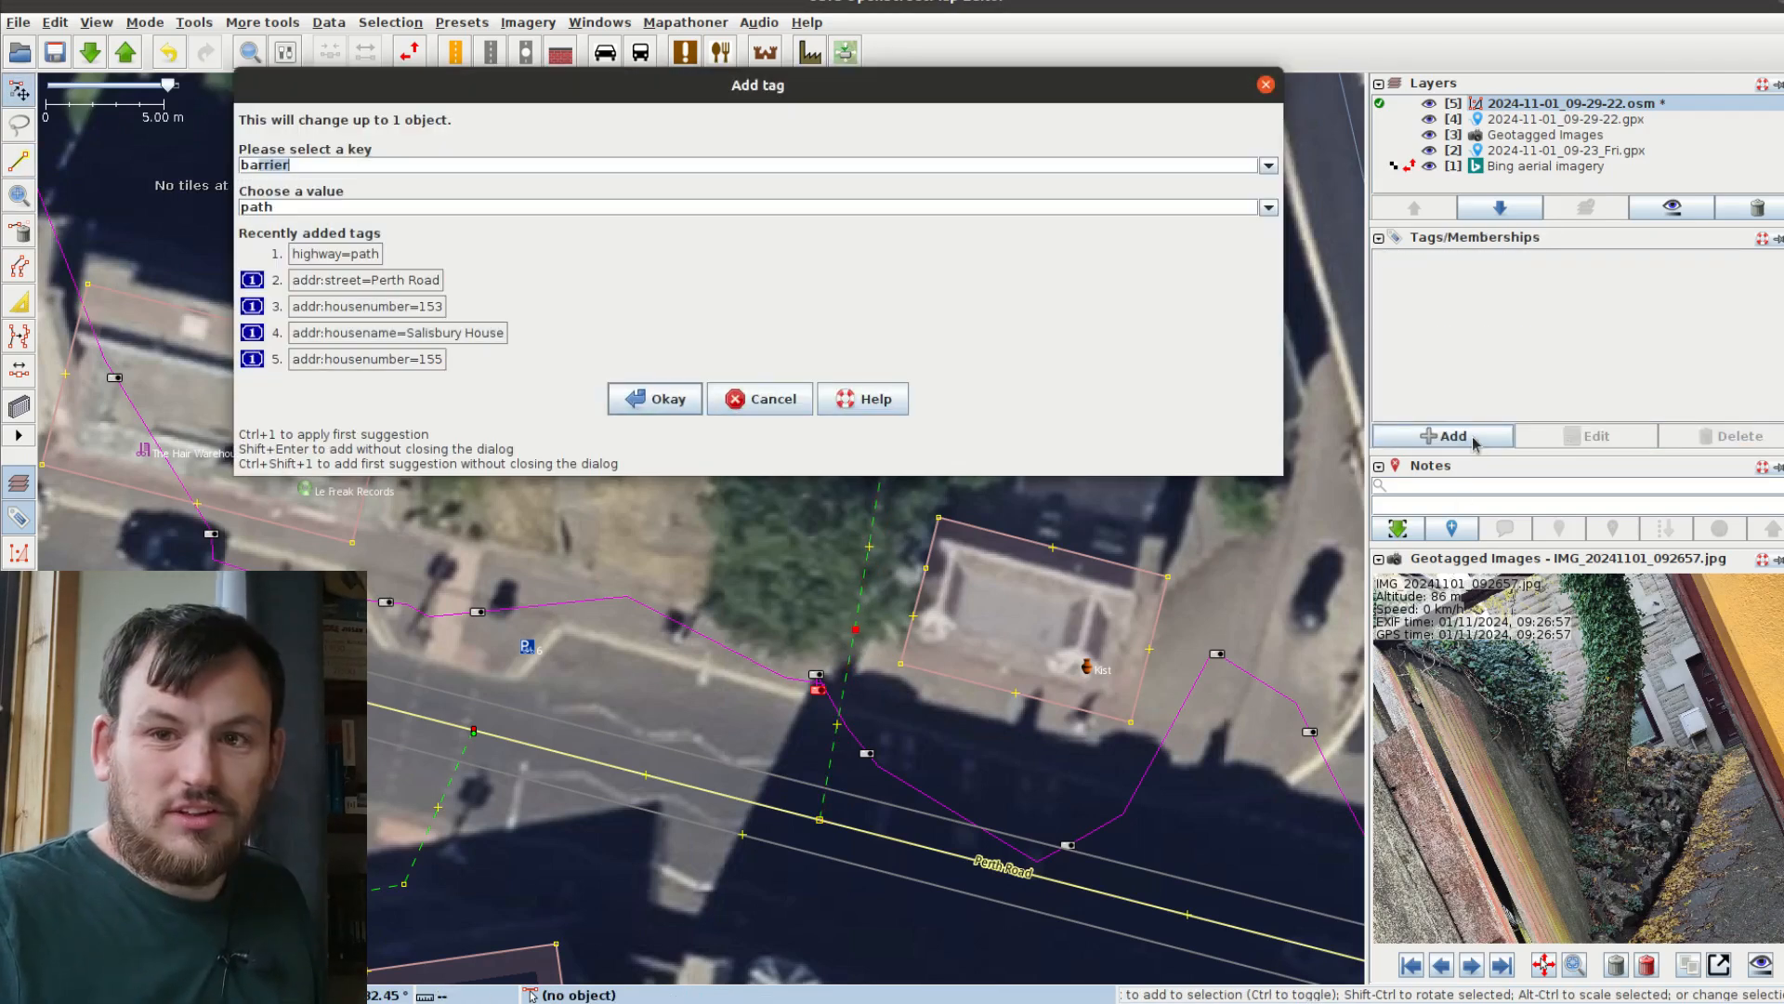
key("Tab")
type("gate")
key("Return")
Step: Draw a boundary line from the street-side building's southwest corner through the gate towards the west and open tag entry
left_click(809, 521)
left_click(894, 661)
key("a")
left_click(855, 629)
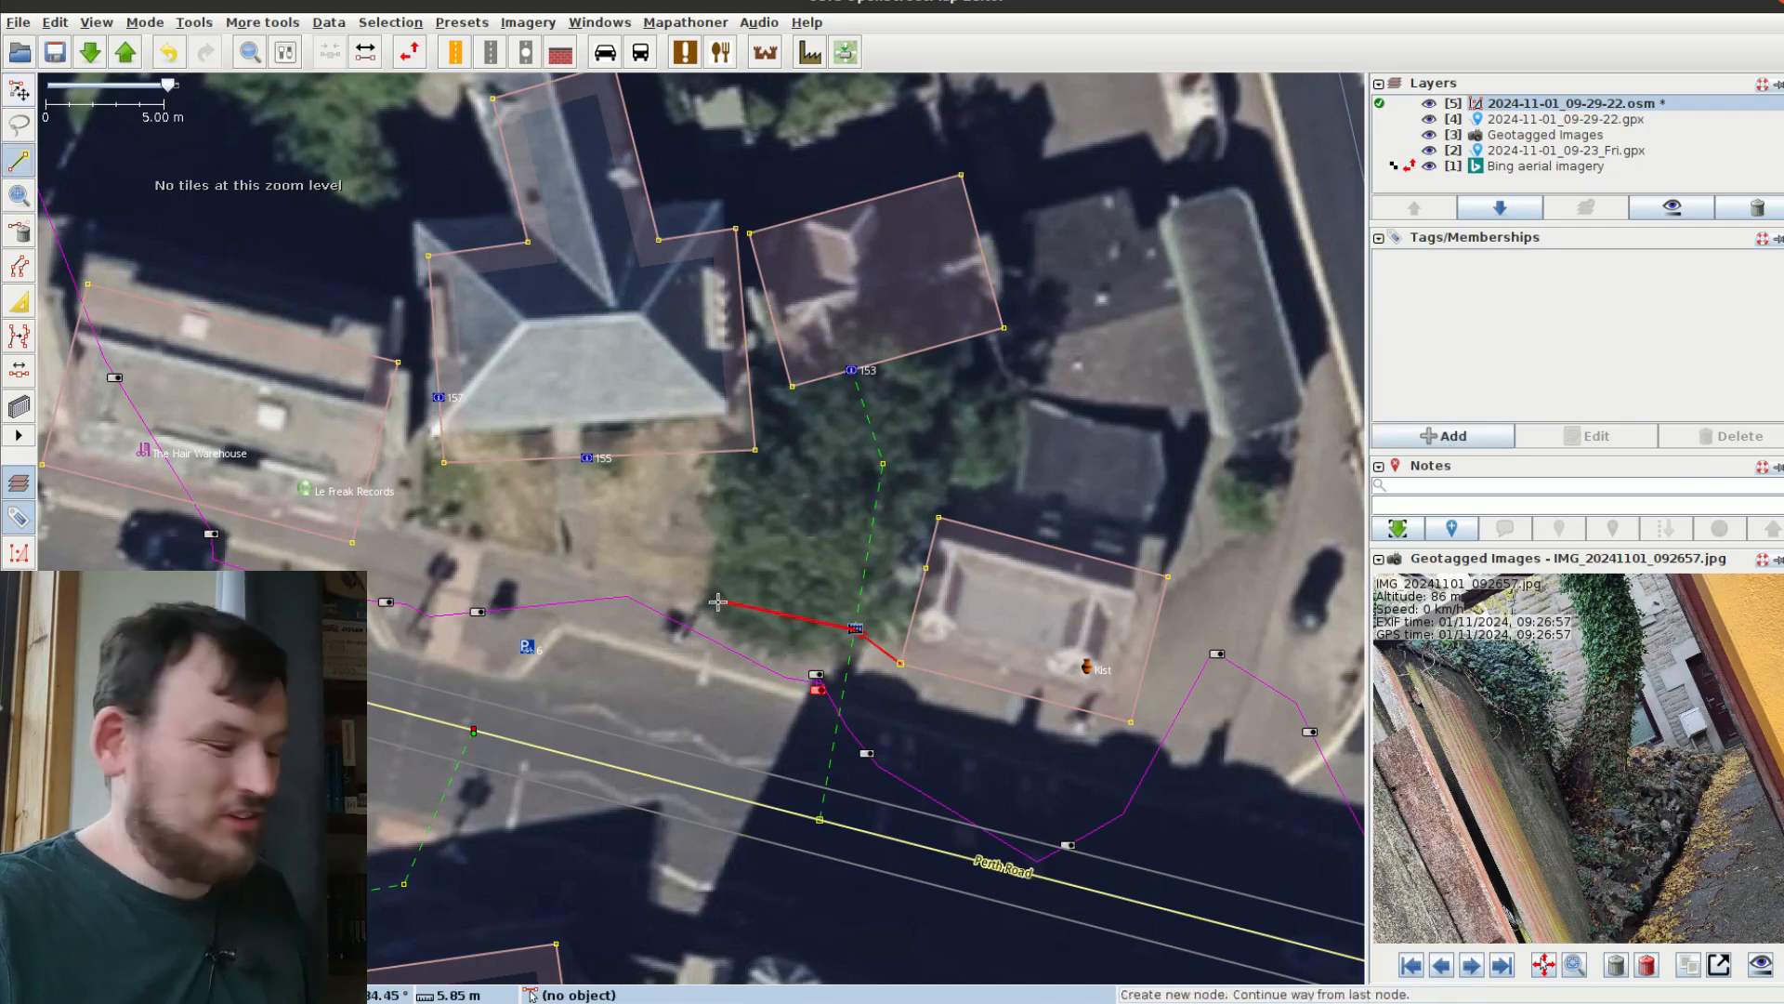
double_click(711, 598)
left_click(1447, 439)
type("sho")
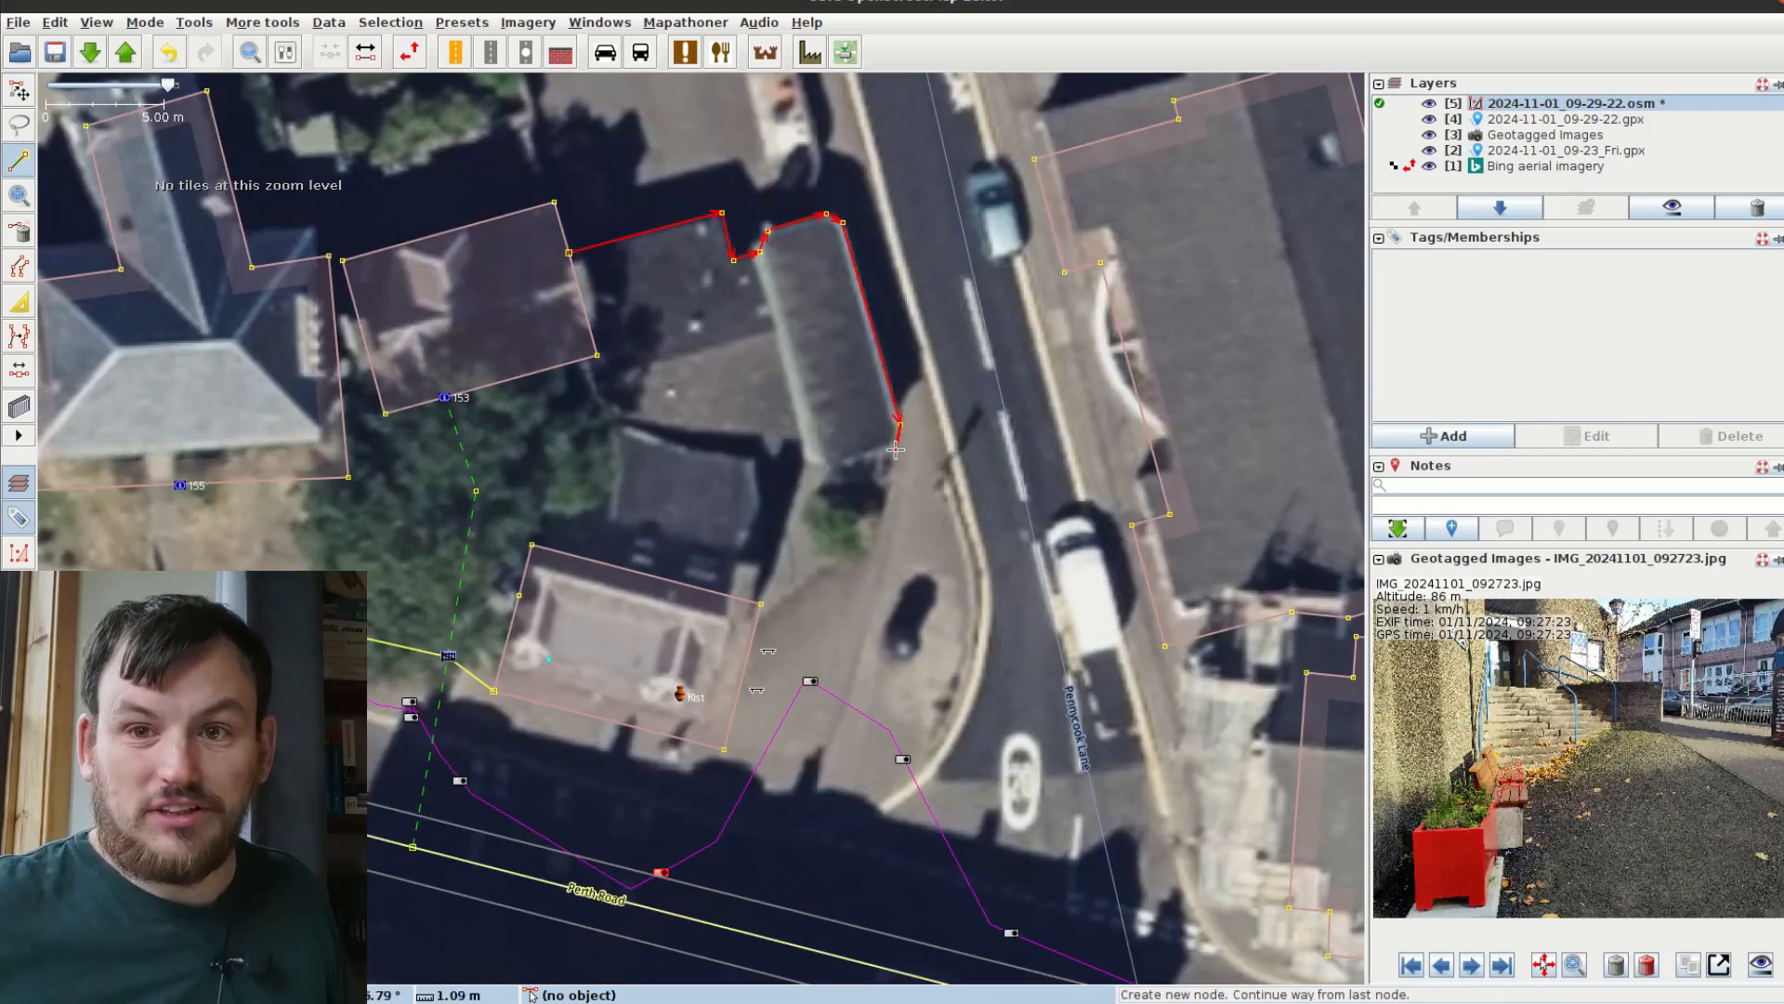
Step: Complete and close the building outline connecting house 153 with the street-side building and the long roof beside the lane
left_click(744, 598)
left_click(587, 559)
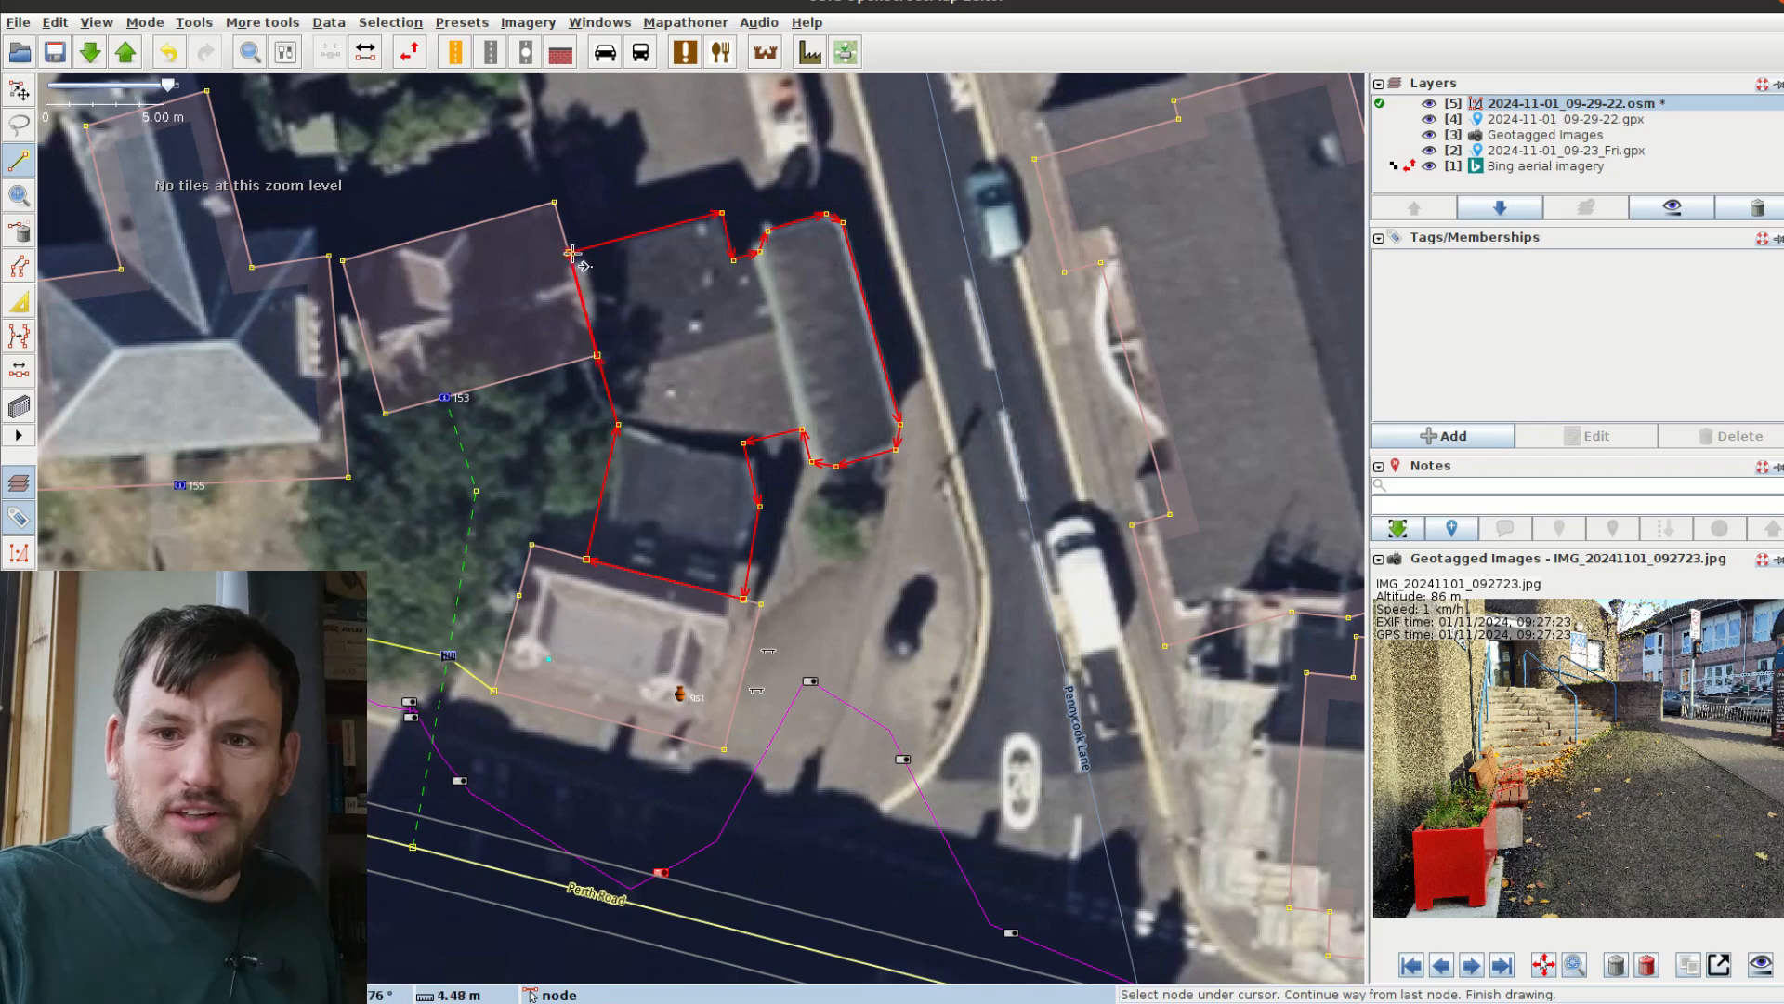
left_click(569, 252)
key("s")
Step: Tag the outlined building with building=yes and amenity=police, and set wheelchair=no on its main entrance
left_click(1431, 442)
type("building=yes")
left_click(1431, 444)
key("Return")
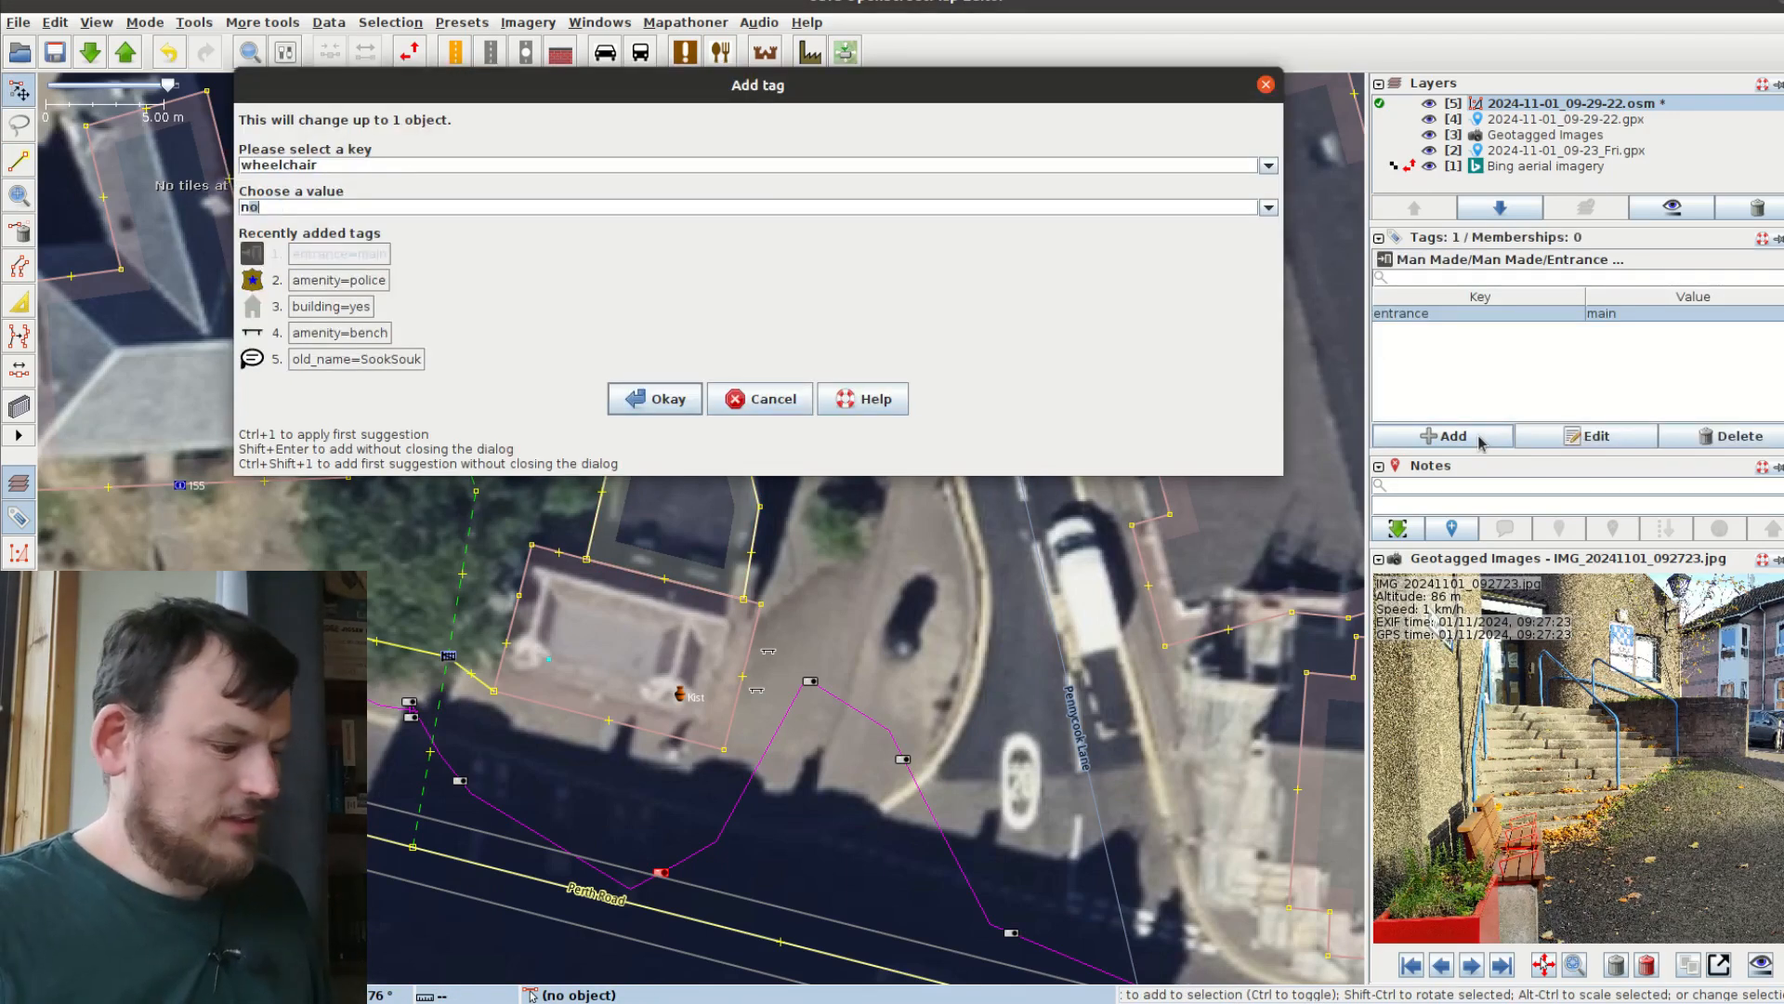
key("Return")
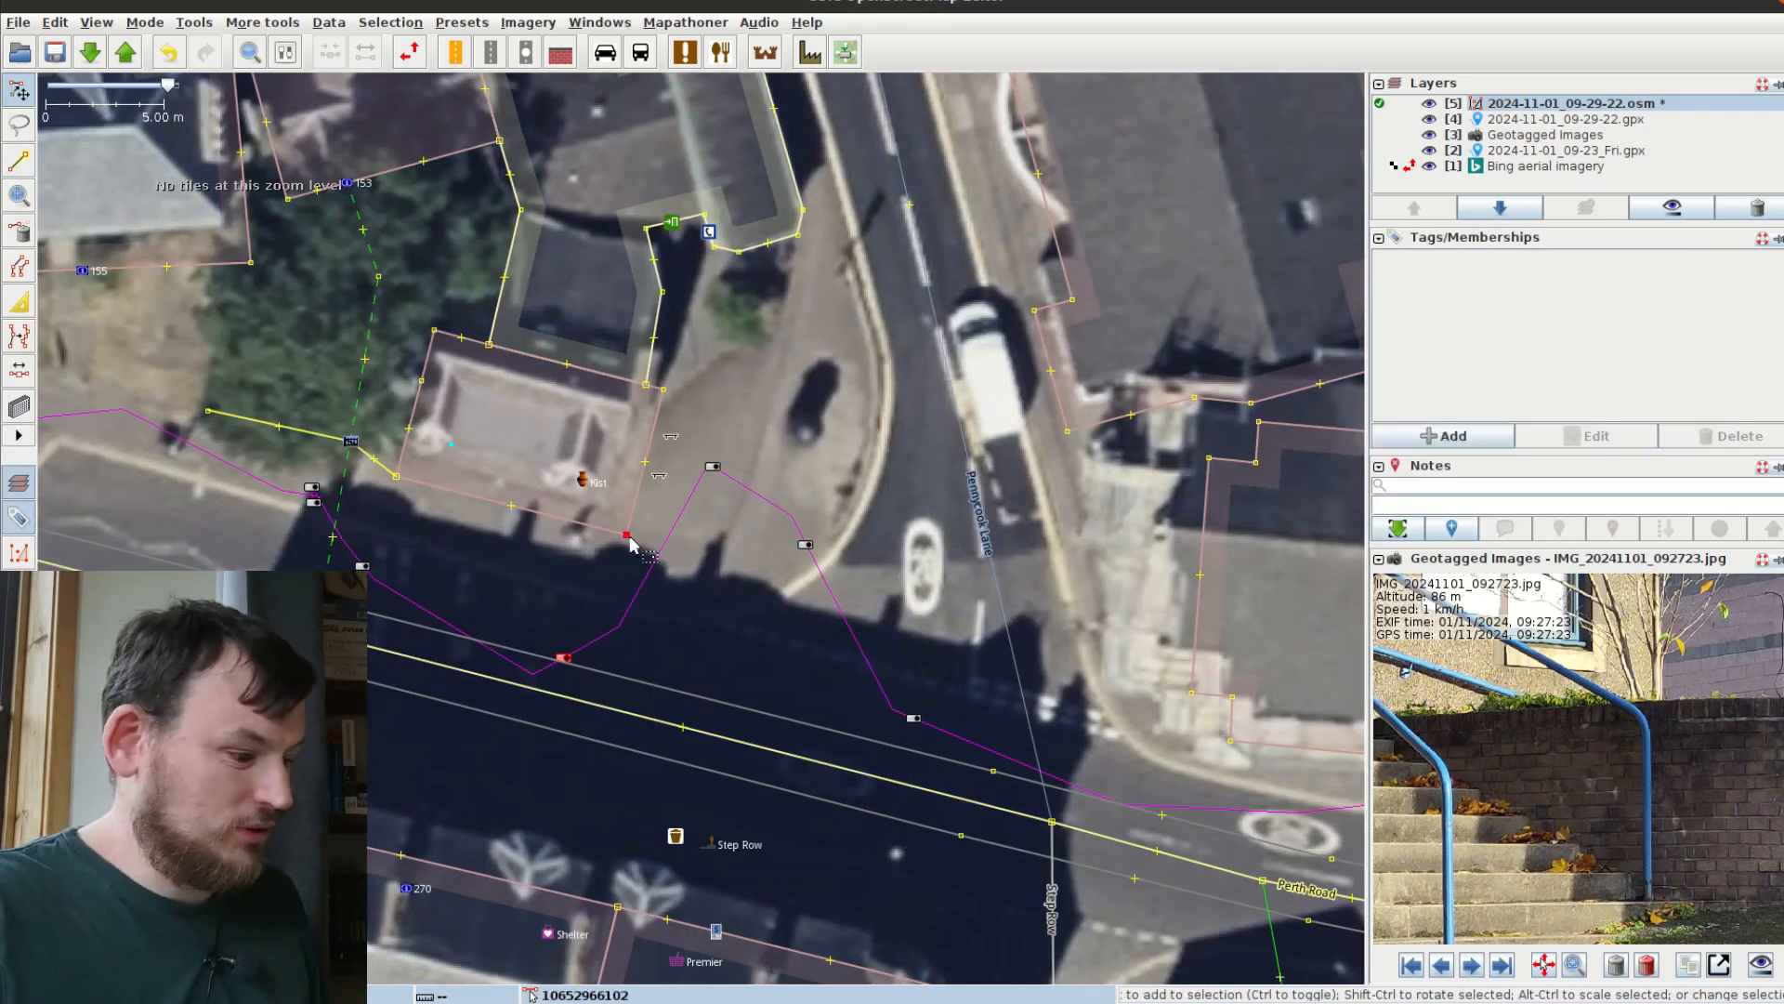
Step: Outline the forecourt between the police station and the curved kerb as an area with area=yes and highway=pedestrian
key("a")
left_click(799, 565)
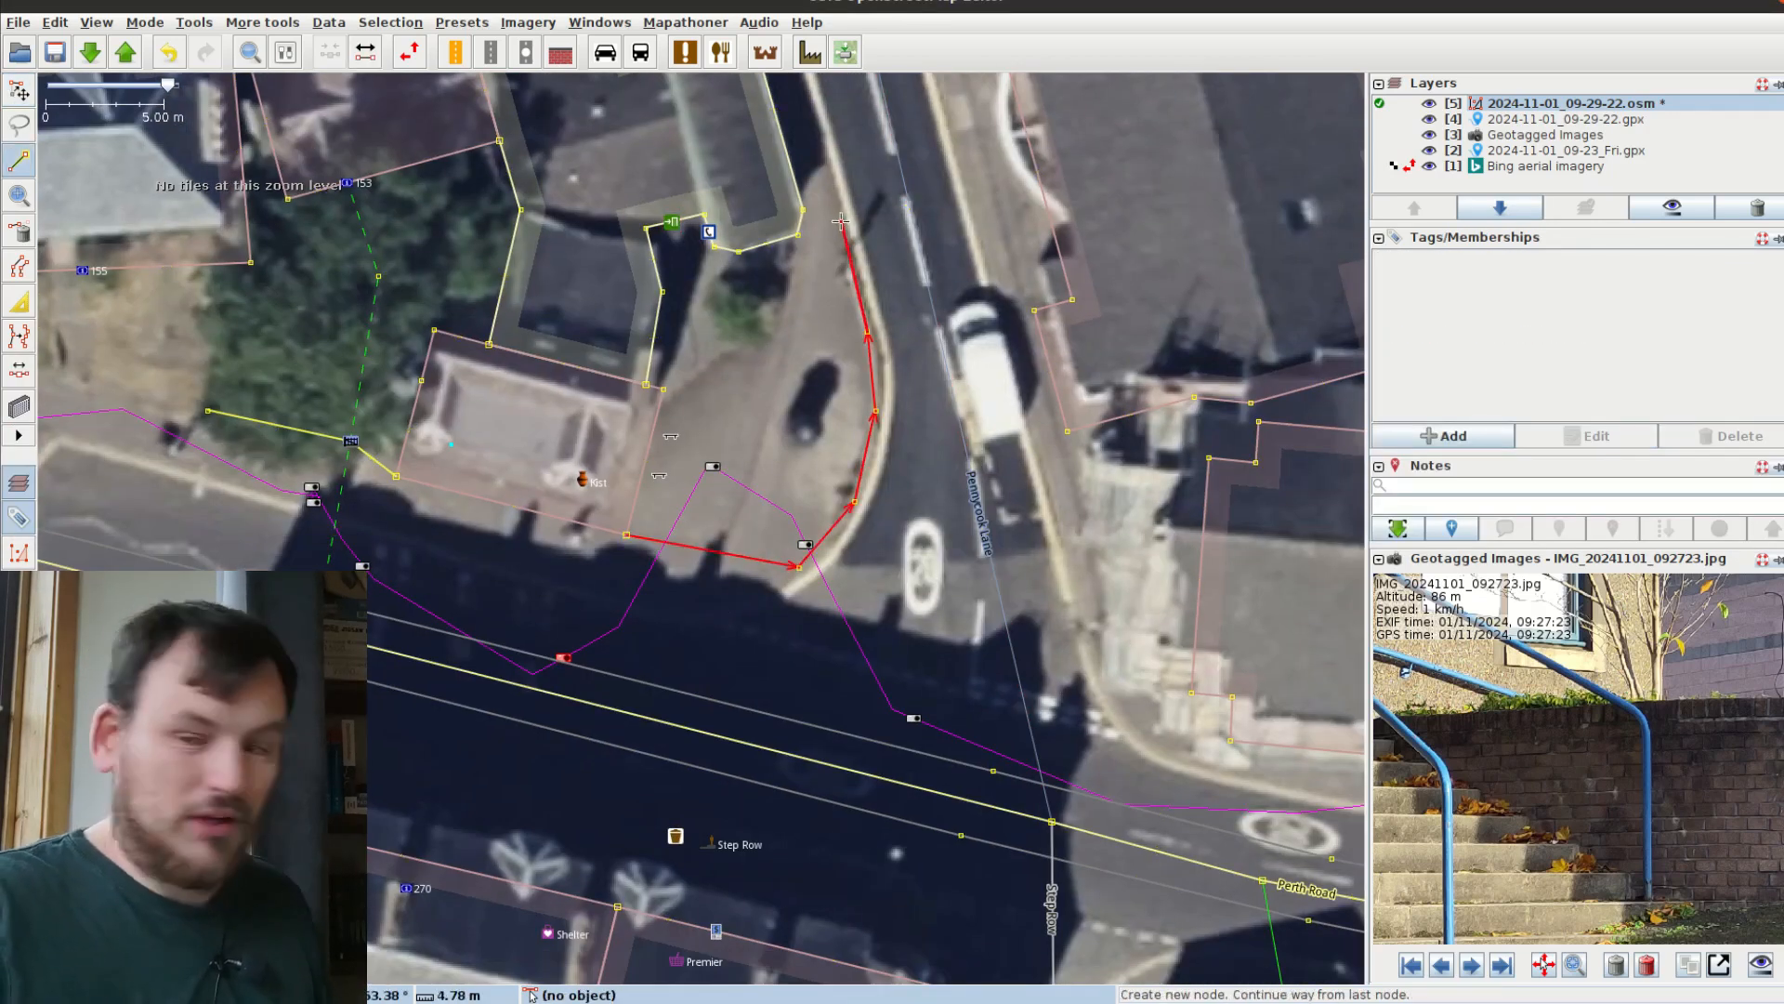
left_click(842, 226)
left_click(799, 235)
left_click(739, 251)
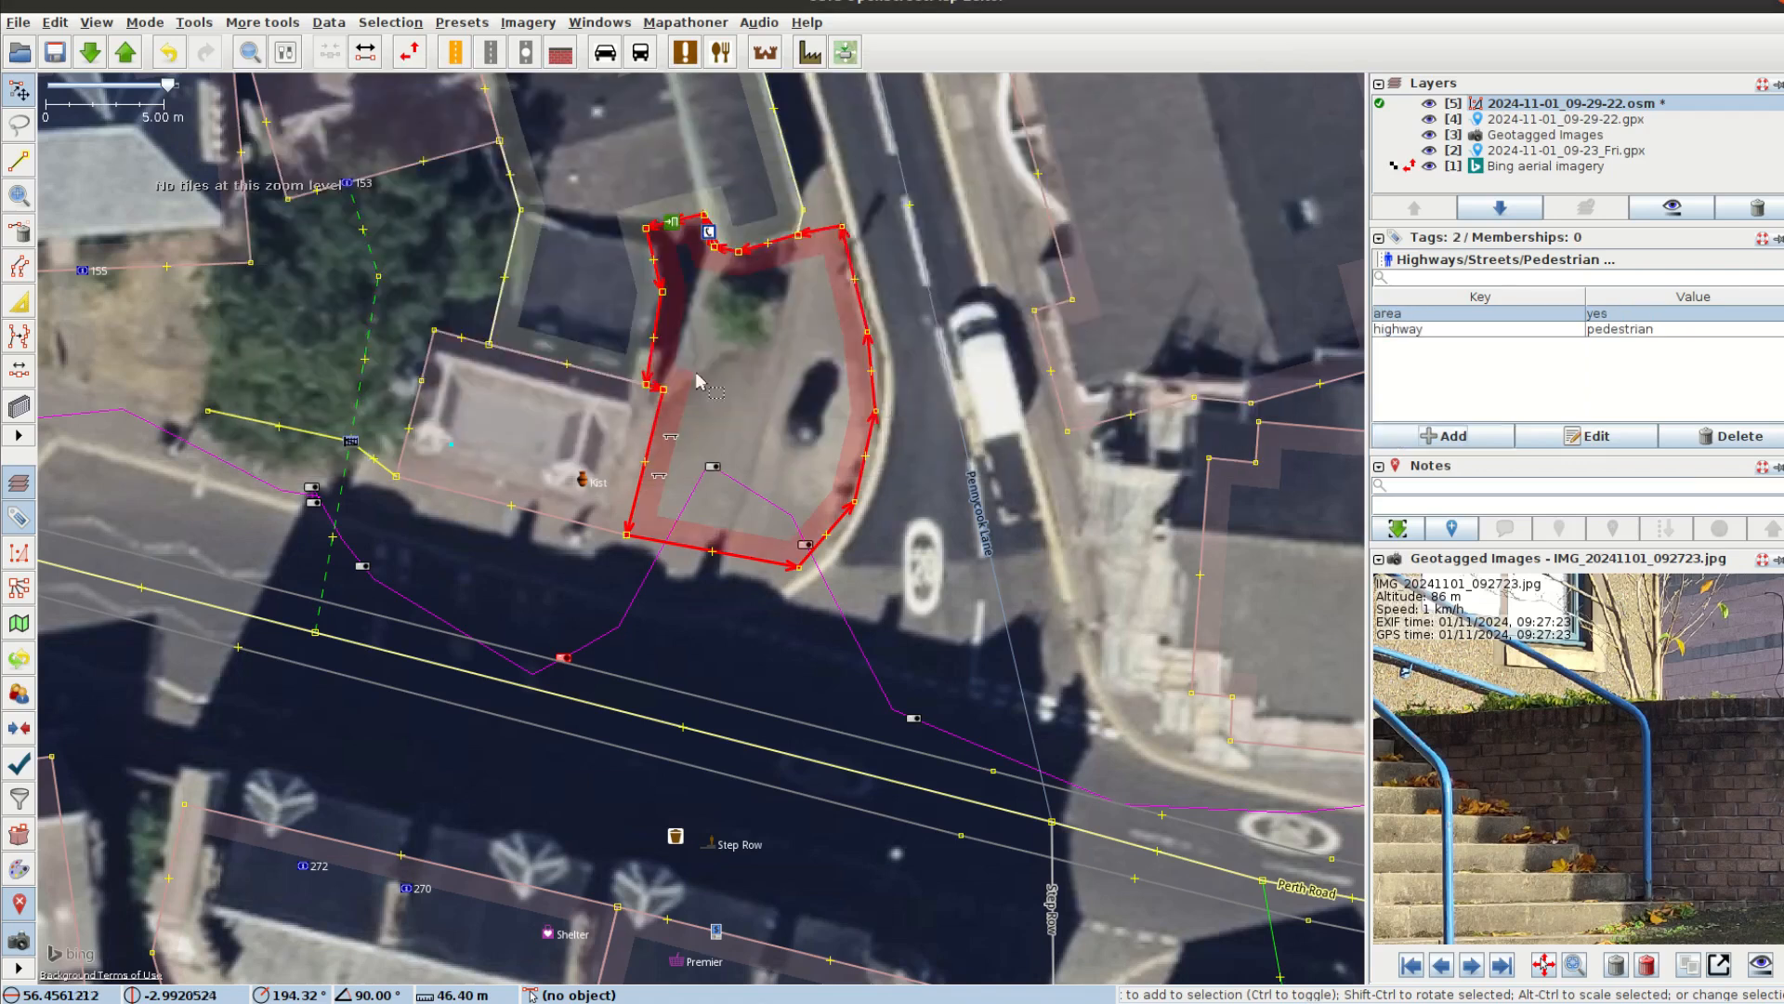
Step: Draw a way from Perth Road across the forecourt to the police station entrance and tag it highway=footway
key("a")
left_click(622, 712)
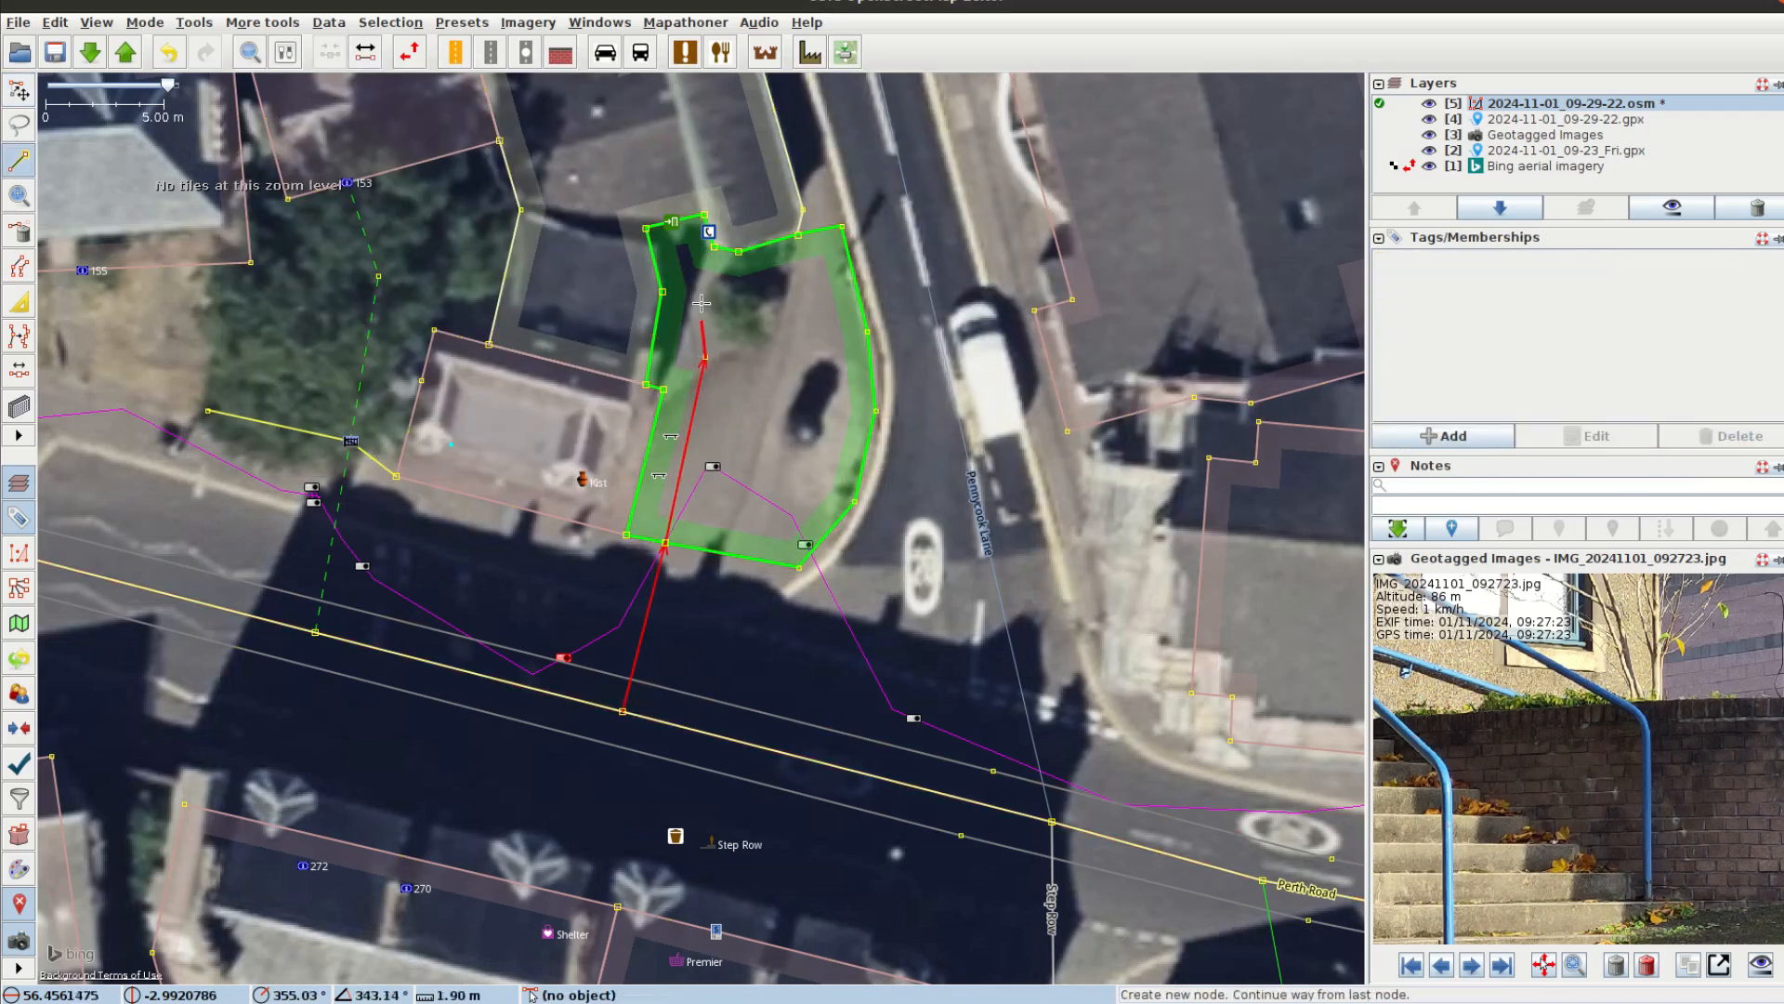
left_click(673, 226)
key("alt+a")
key("Return")
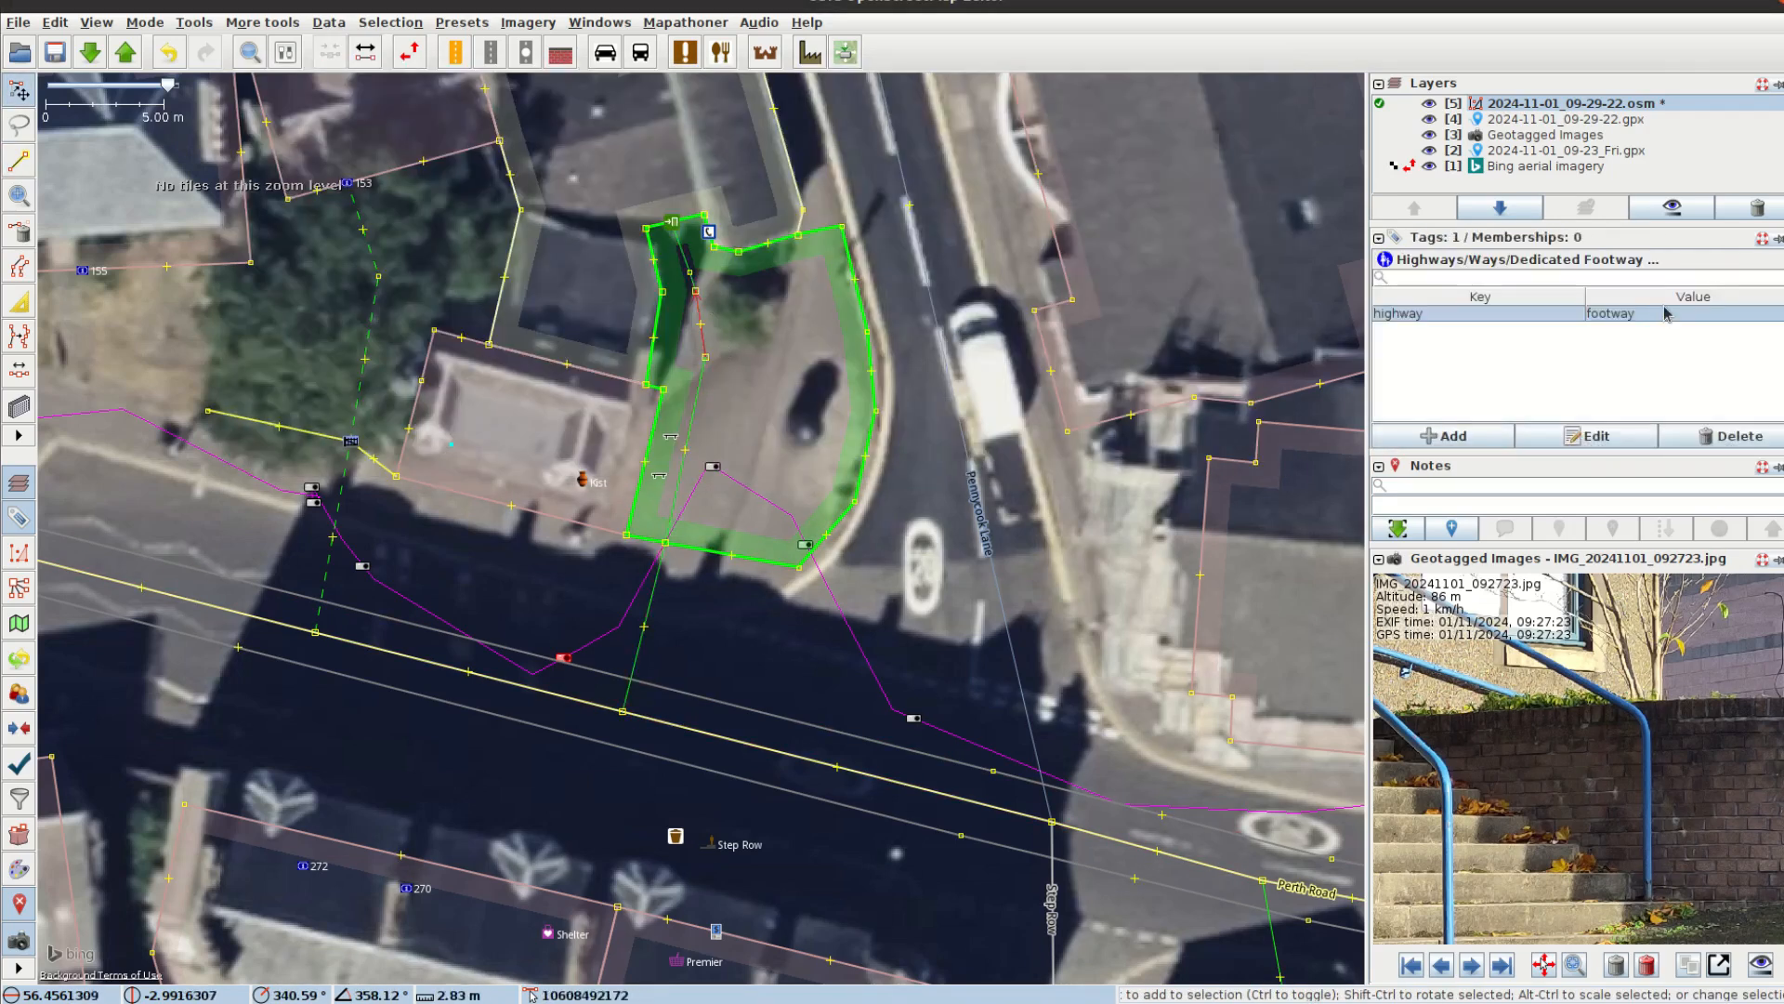
Step: Draw a branch from the foot of the entrance steps east to the adjoining lane and tag it highway=footway
key("a")
left_click(690, 272)
left_click(738, 270)
double_click(914, 223)
left_click(1450, 435)
key("Return")
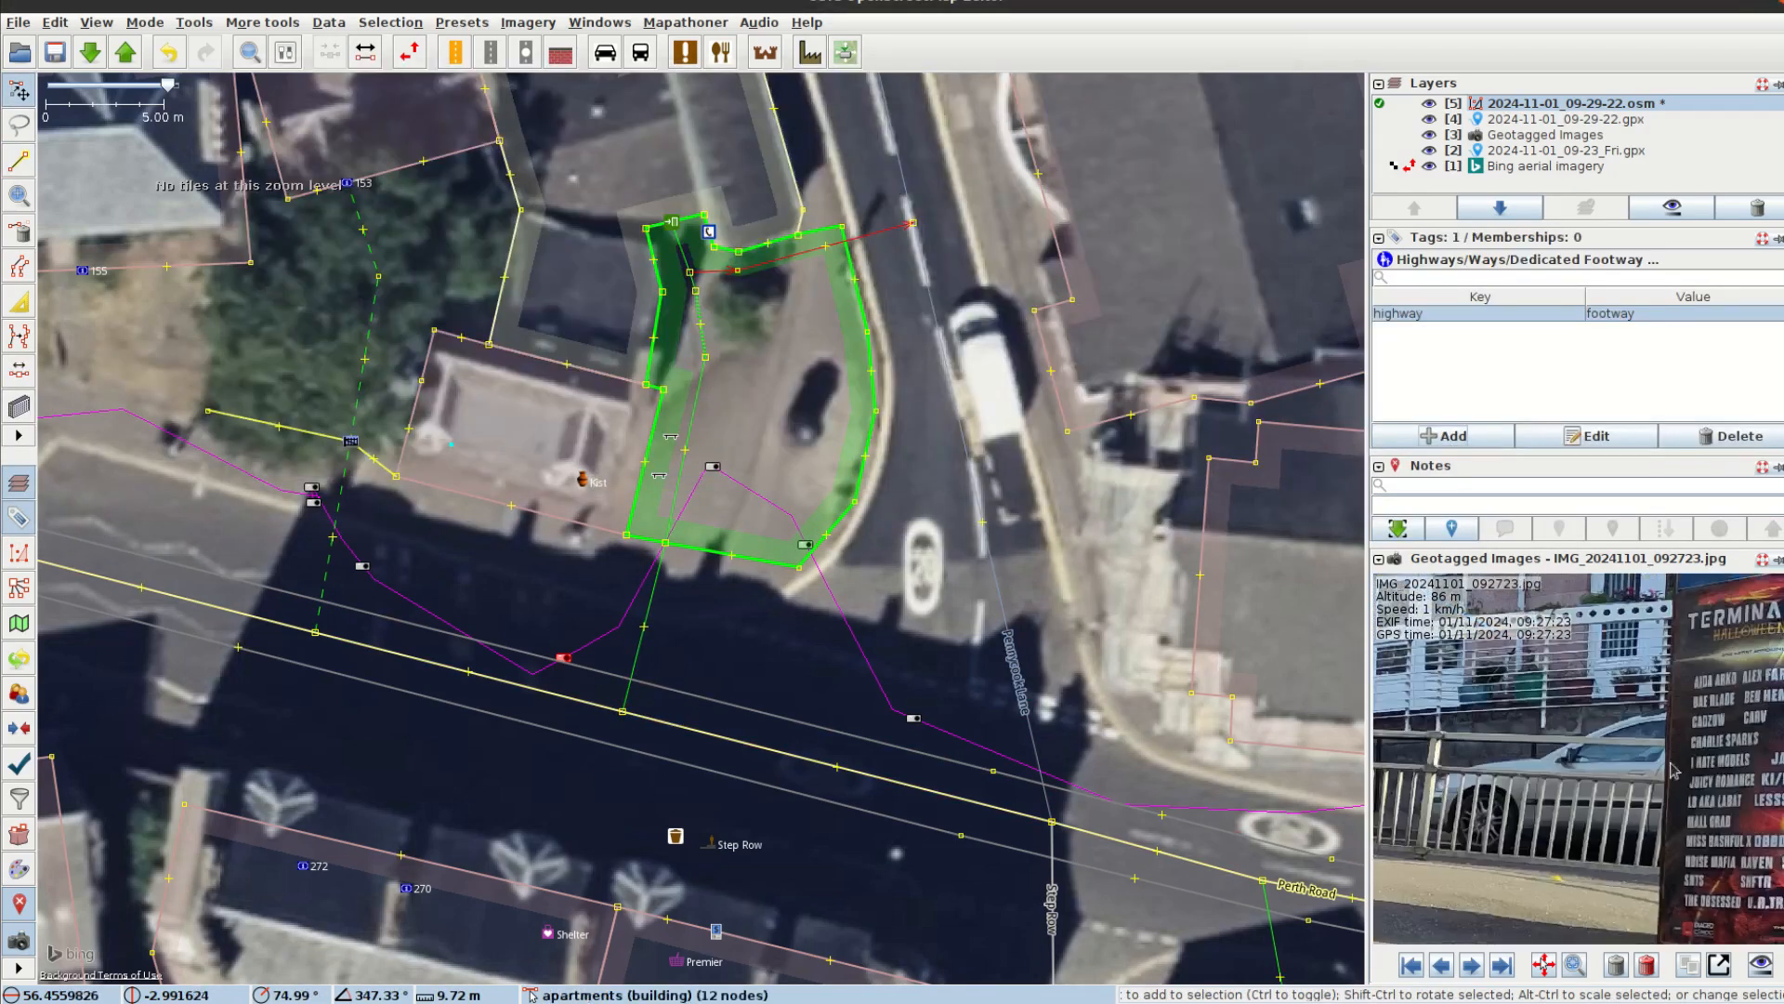
Step: Place a node in the middle of the forecourt and tag it advertising=column
key("a")
double_click(804, 439)
left_click(1430, 439)
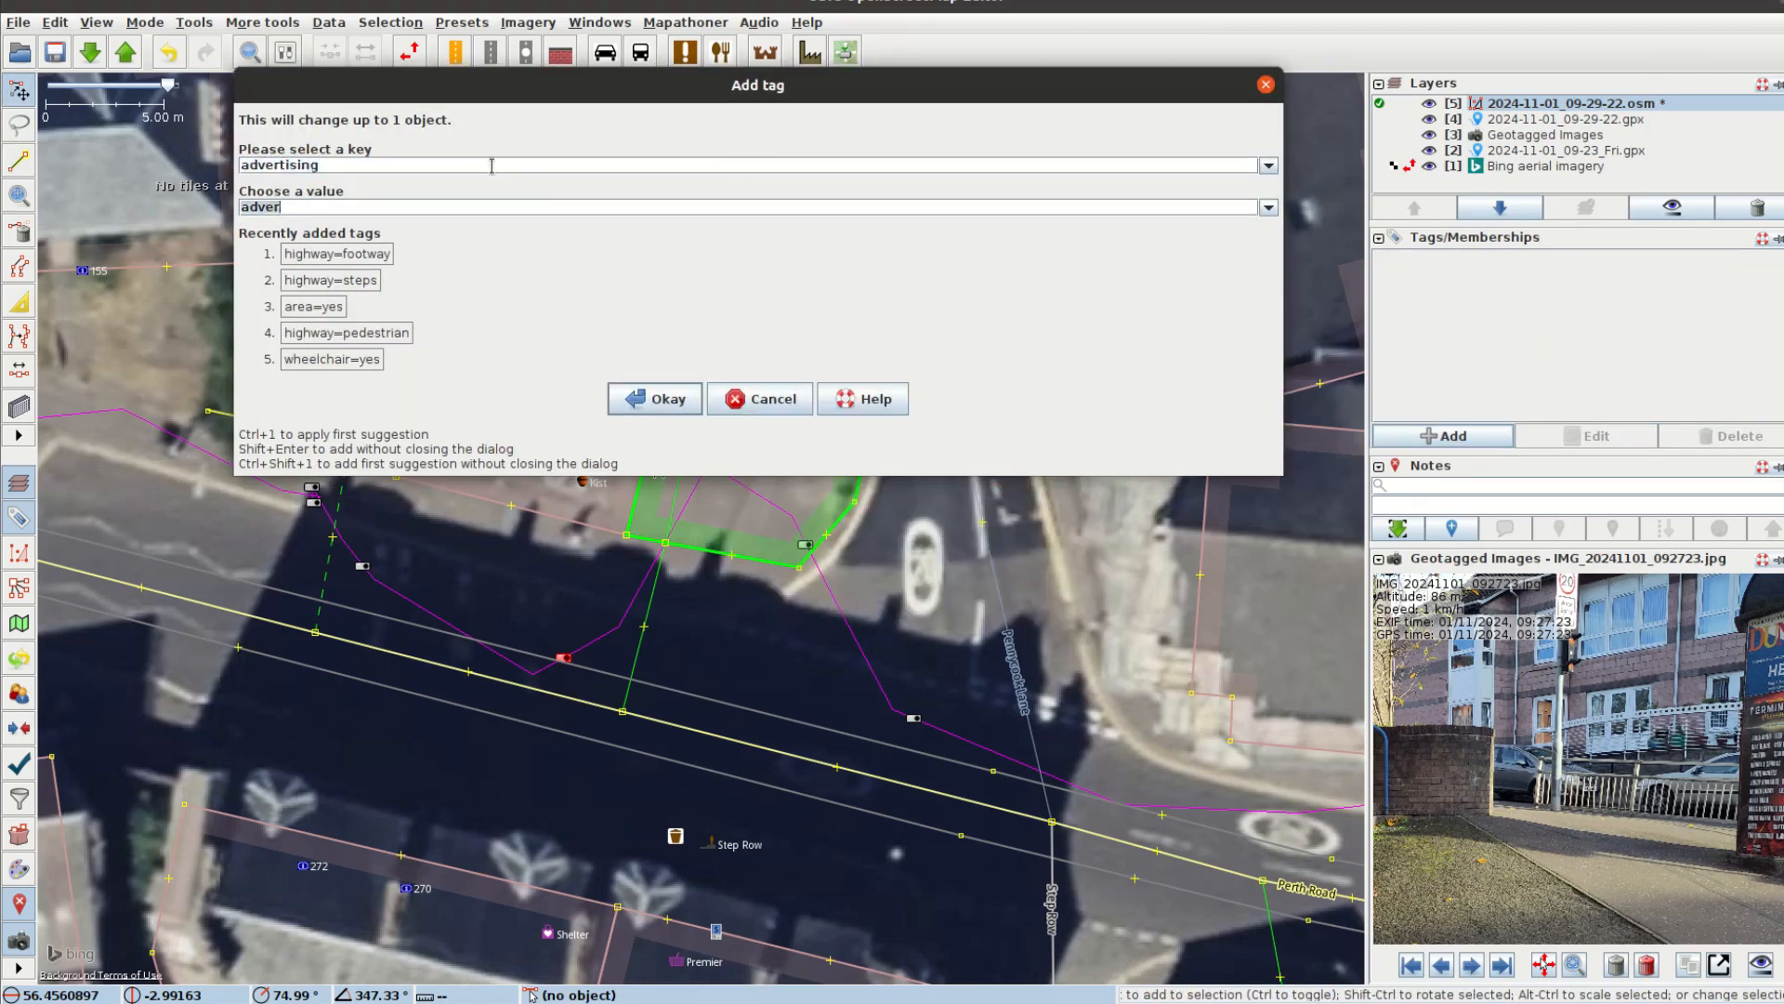
type("column")
key("Return")
Step: Check the police sign in the next survey photo and name the police building Ryehill Police Station
scroll(1541, 778, "down", 2)
left_click(897, 635)
left_click(1471, 965)
scroll(1487, 721, "up", 5)
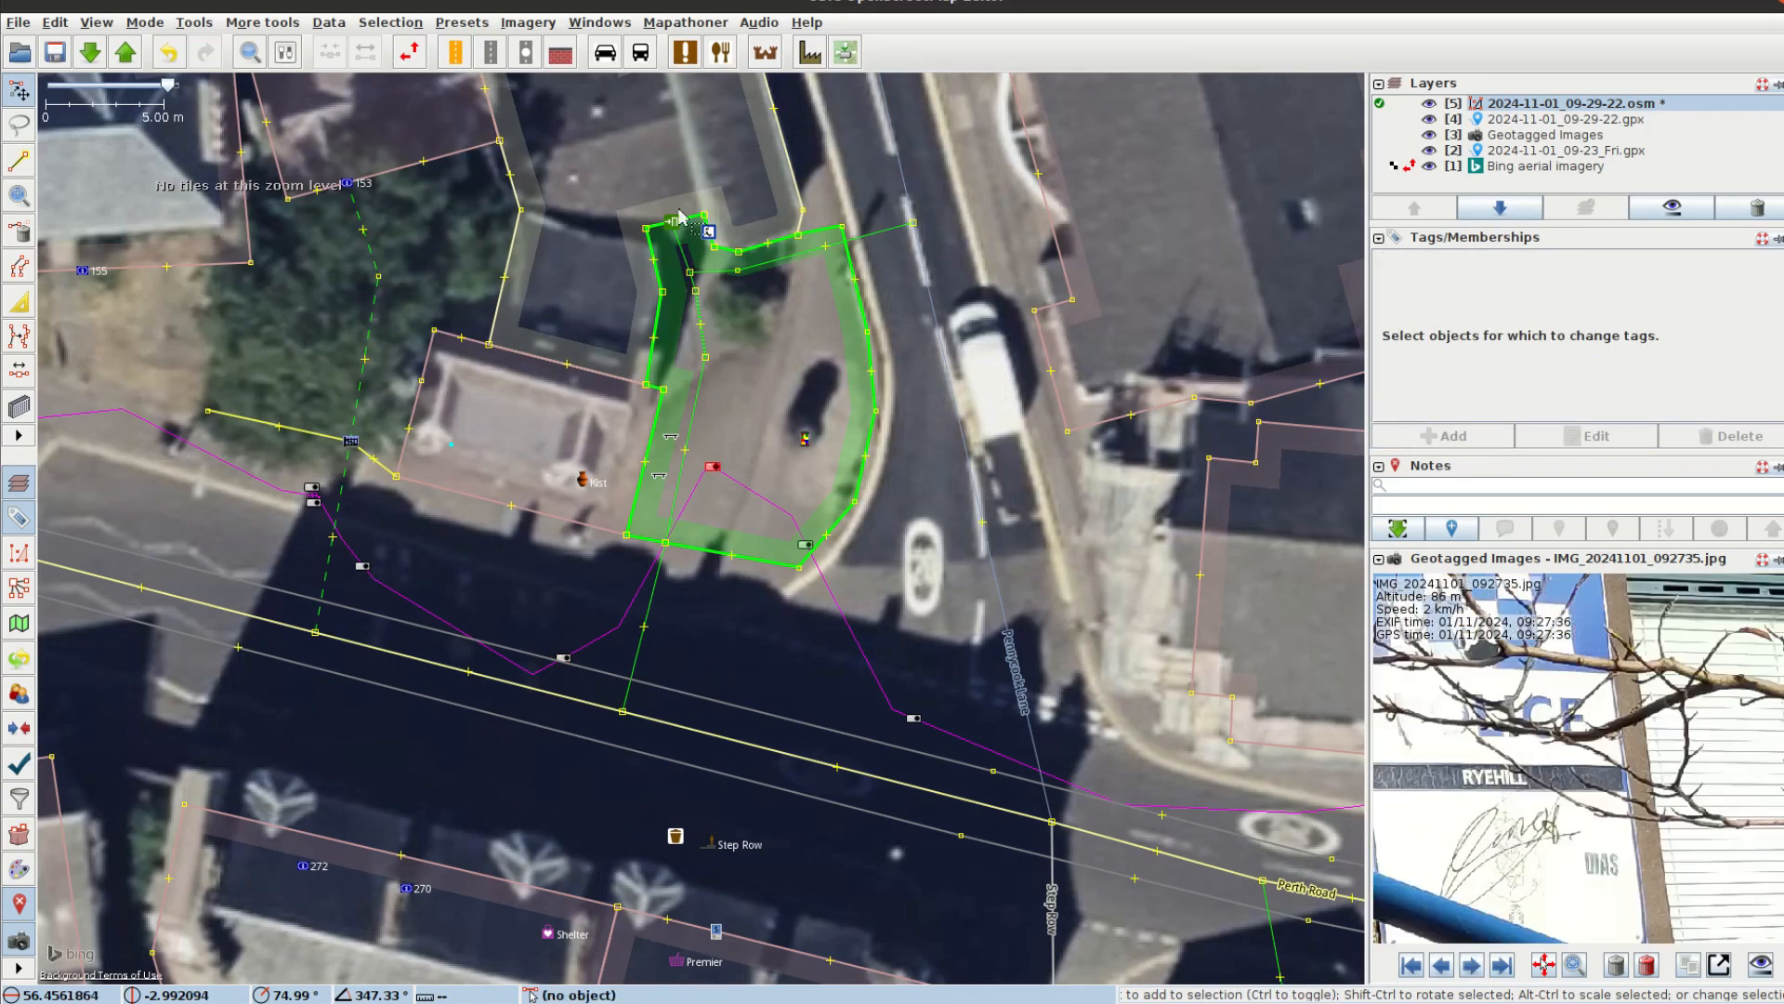
left_click(790, 166)
left_click(1429, 438)
type("tation")
key("Return")
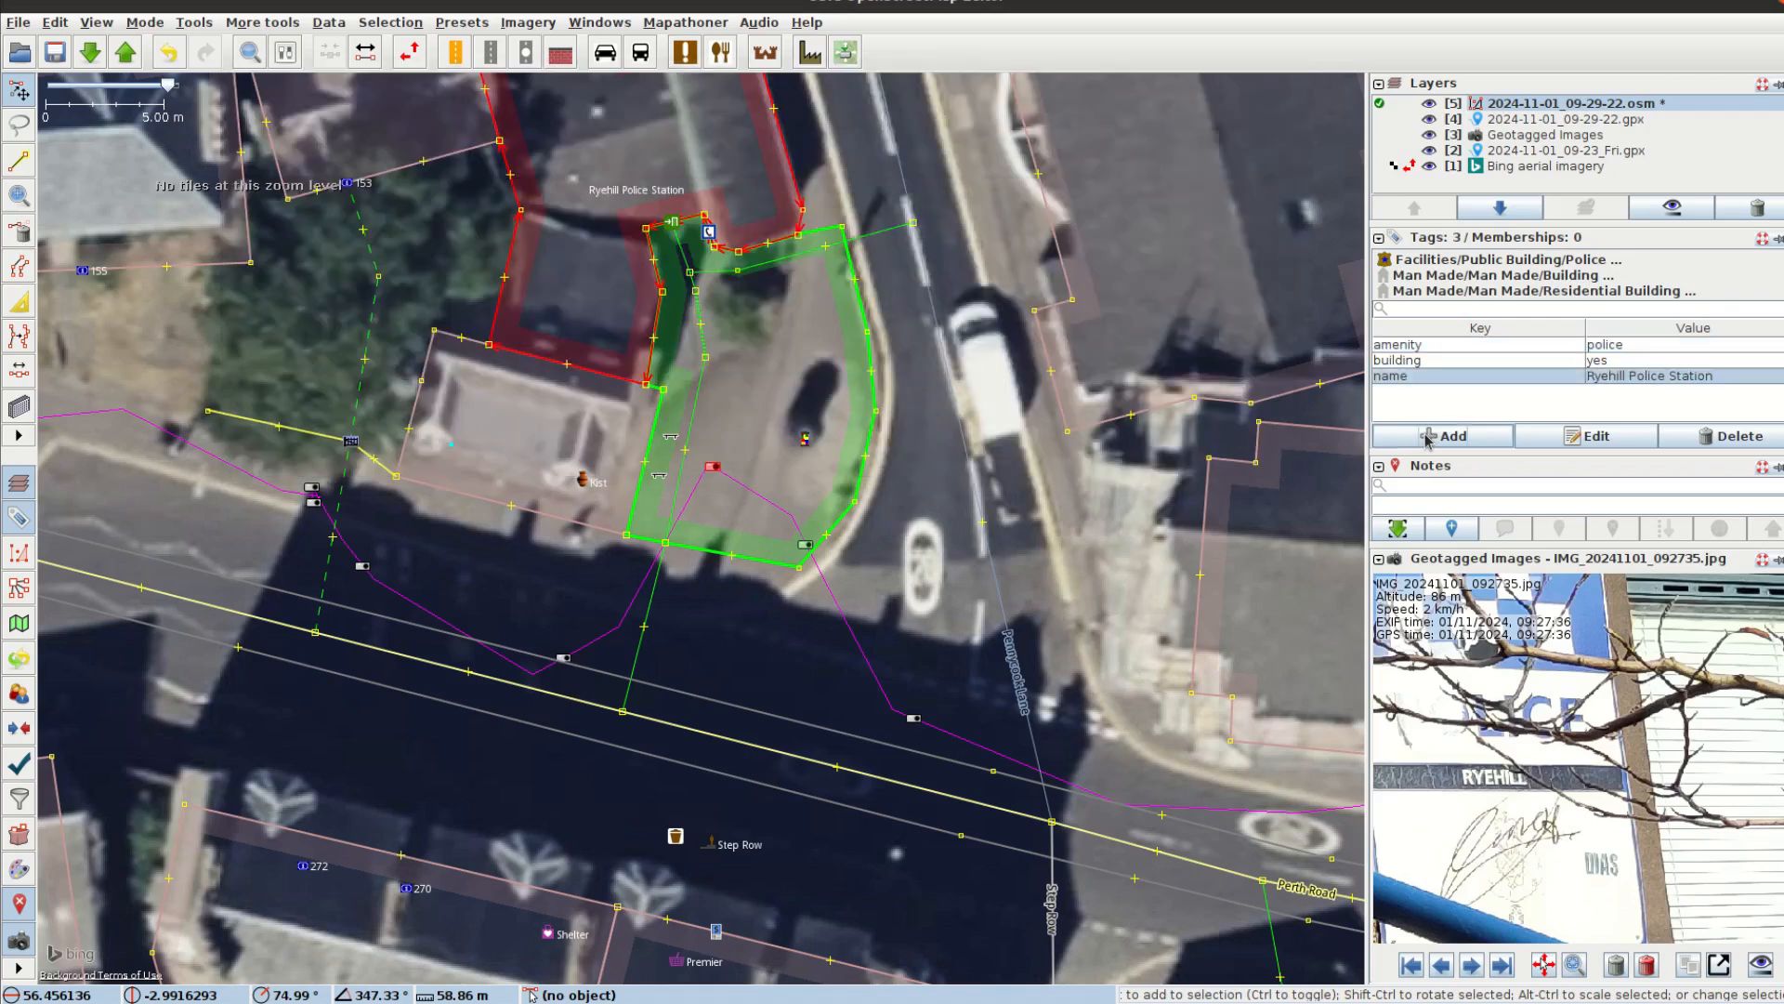
Step: Tag the node at the forecourt's southeast kerb amenity=waste_basket, and add a nearby node tagged amenity=grit_bin
left_click(1441, 439)
key("Return")
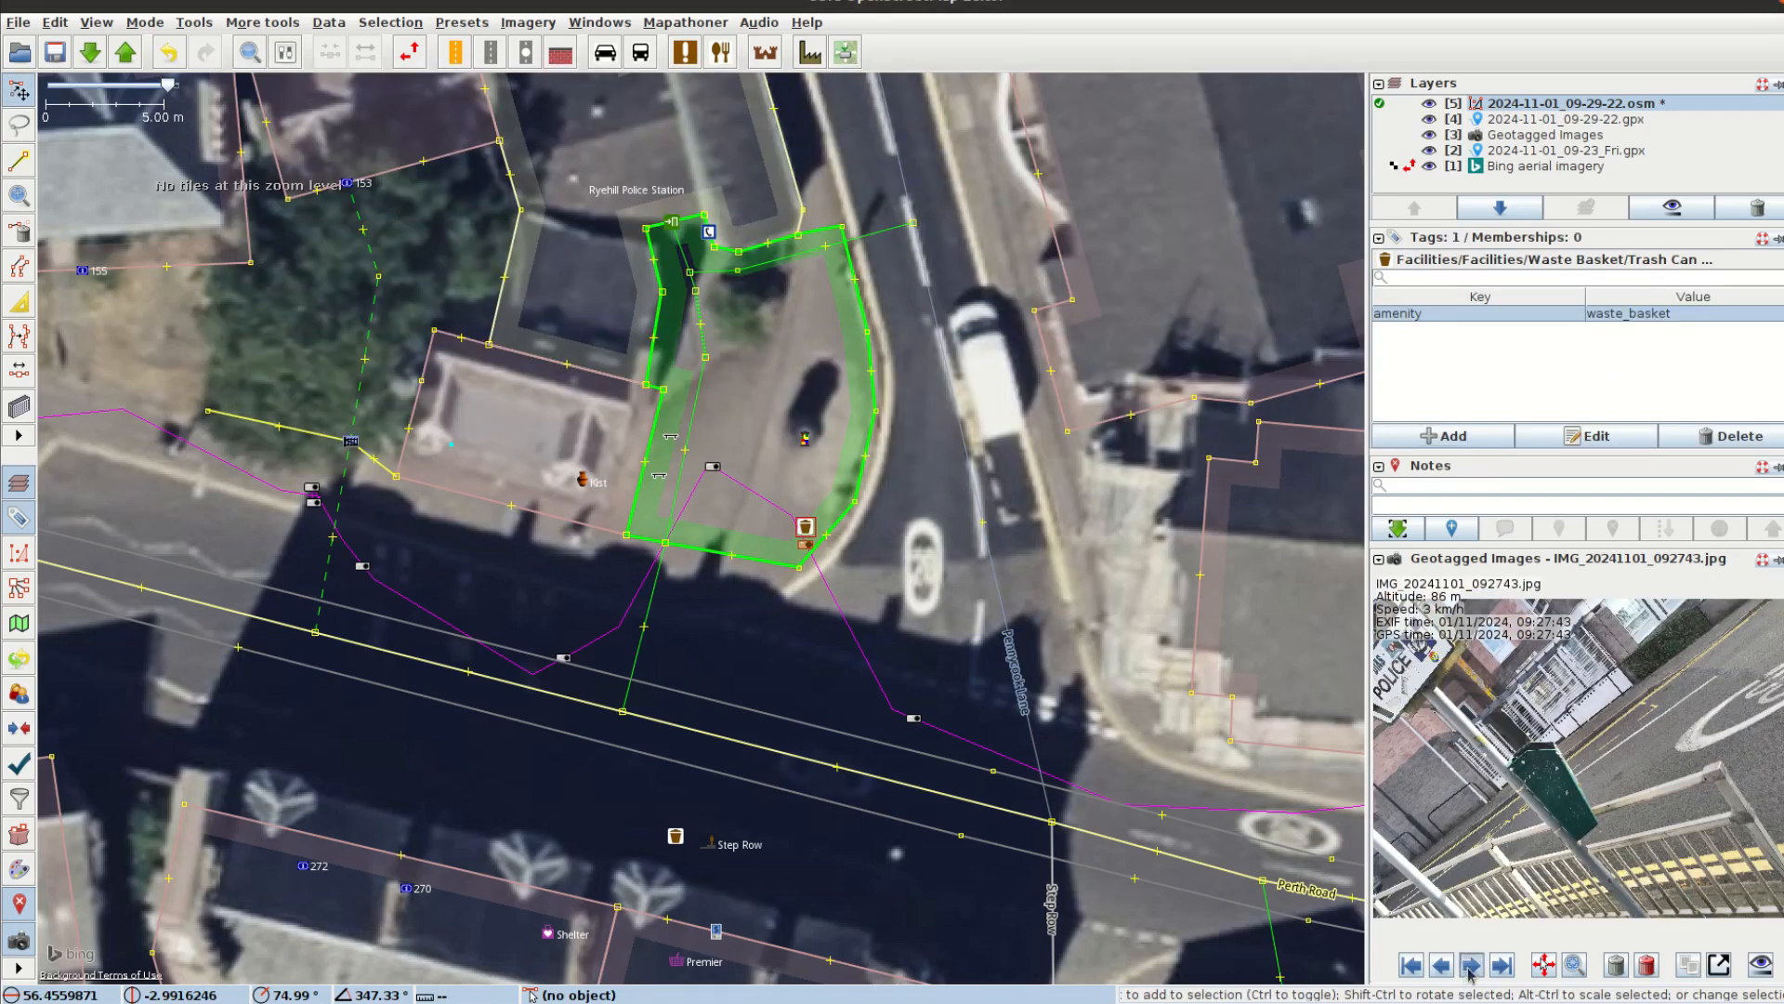
left_click(1472, 965)
scroll(1561, 772, "up", 2)
left_click(984, 619)
left_click(1477, 437)
key("Tab")
type("grit_bin")
key("Return")
Step: Examine the survey photos eastward along Perth Road against the mapped Tay Bridge Bar and post office
scroll(1580, 762, "down", 1)
scroll(1710, 743, "up", 2)
scroll(1655, 762, "down", 3)
left_click_drag(972, 627, 924, 768)
left_click(821, 388)
left_click_drag(924, 768, 917, 642)
scroll(1658, 725, "up", 3)
left_click_drag(1431, 799, 1691, 790)
left_click_drag(1281, 742, 918, 606)
scroll(918, 606, "down", 2)
scroll(1570, 805, "up", 1)
scroll(1766, 742, "down", 3)
left_click(1471, 966)
scroll(1598, 762, "up", 3)
left_click_drag(1692, 781, 1561, 771)
scroll(1571, 781, "down", 3)
left_click(1471, 967)
left_click_drag(1050, 390, 719, 441)
left_click_drag(693, 421, 752, 461)
scroll(1654, 762, "up", 3)
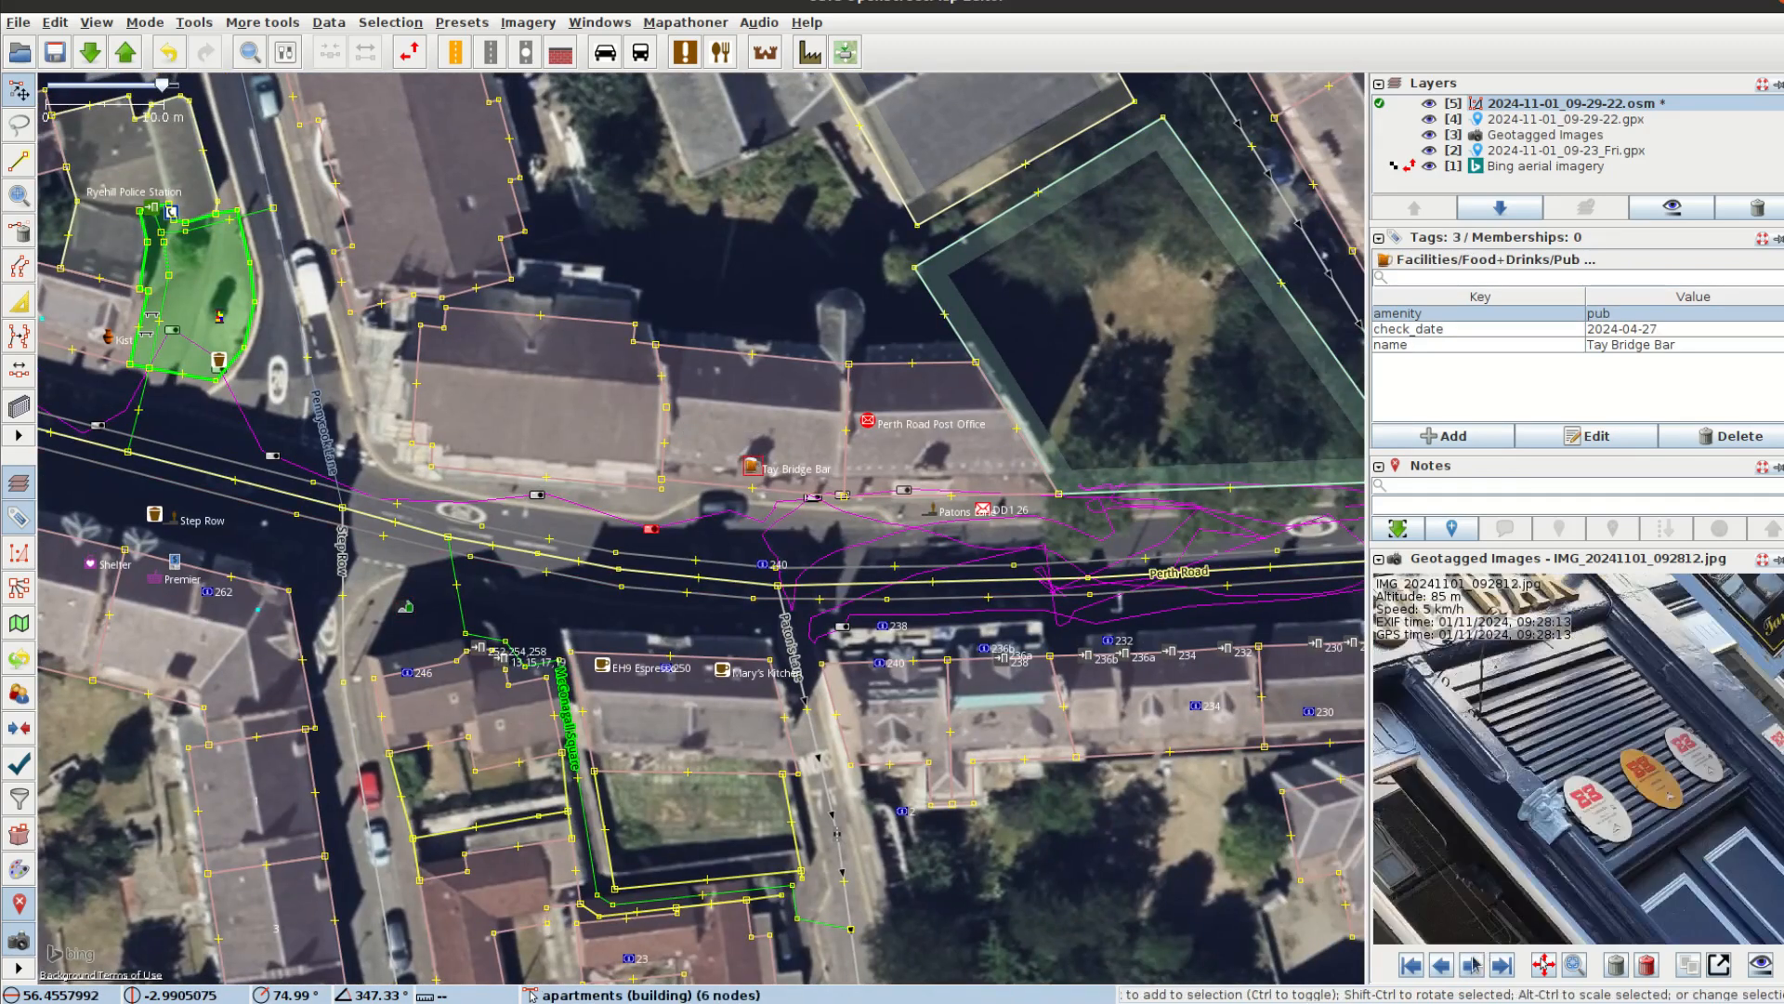
left_click(1471, 966)
scroll(1617, 808, "up", 2)
scroll(823, 487, "up", 4)
scroll(912, 467, "down", 2)
left_click_drag(955, 342, 975, 455)
scroll(1617, 790, "down", 3)
left_click_drag(1170, 614, 961, 584)
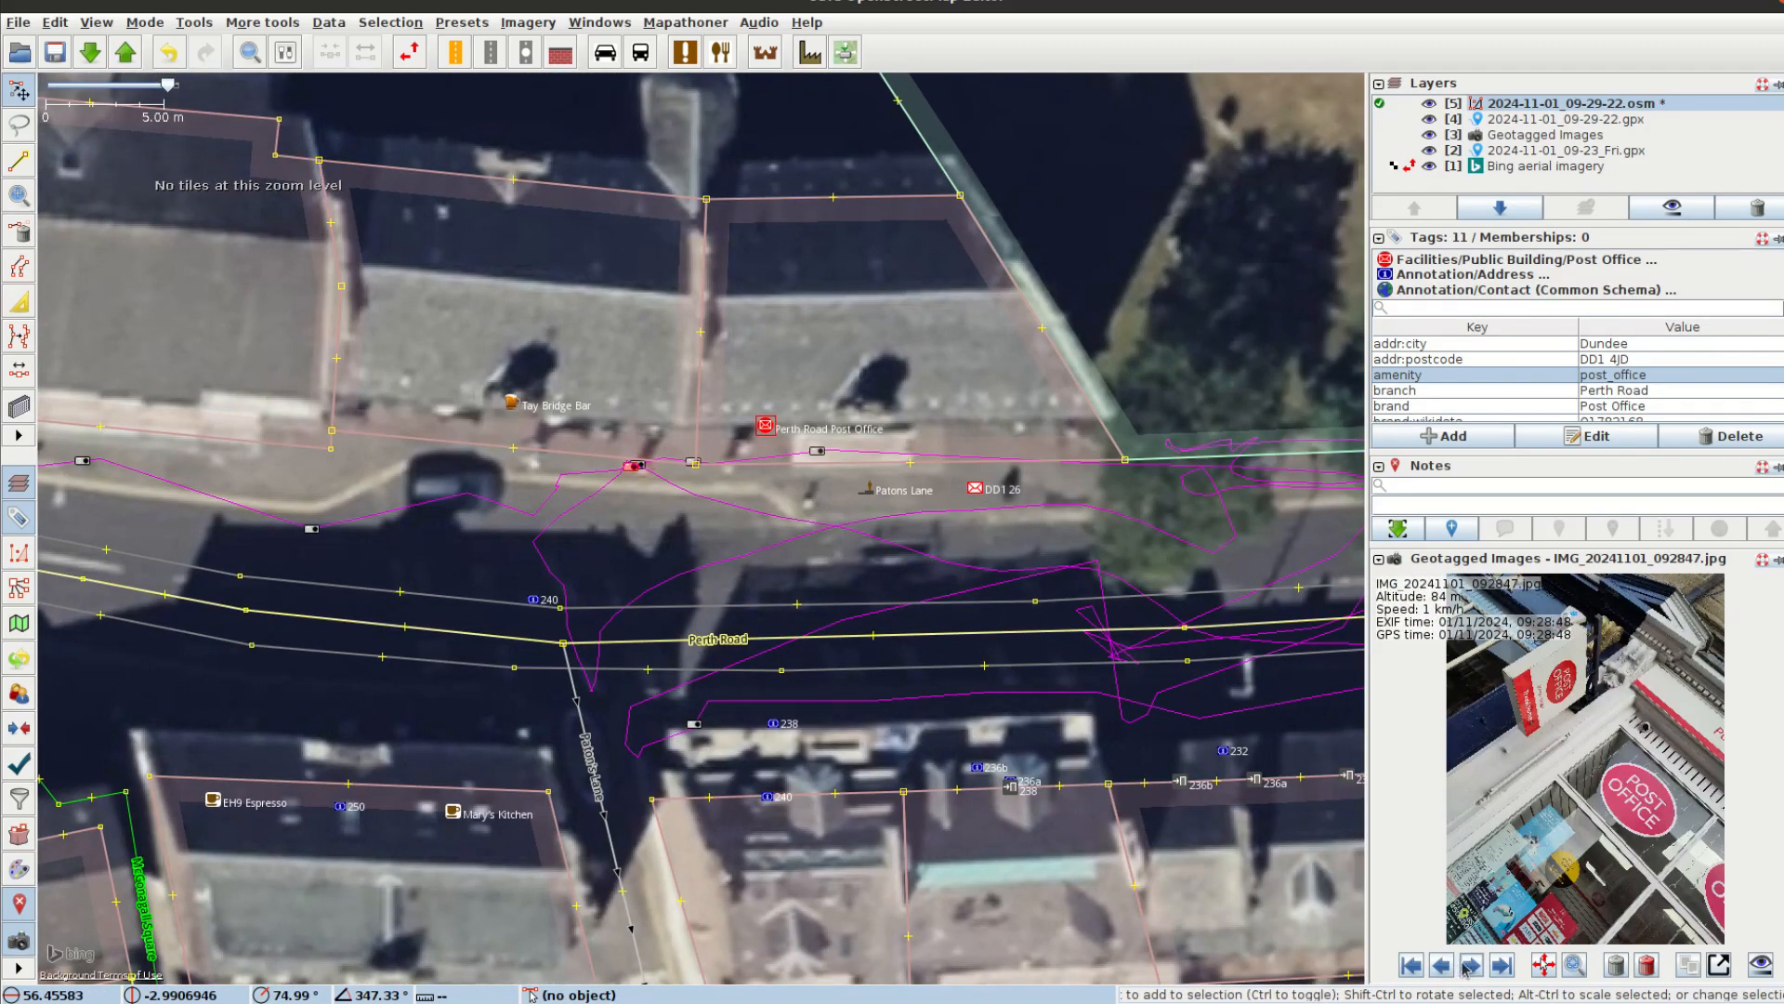
Step: Add a node on the post office building's frontage, tagged amenity=atm and operator=Ryehill Police Station
left_click(1471, 967)
left_click(838, 464)
key("a")
left_click(729, 461)
key("s")
left_click(1443, 436)
type("atm")
key("Return")
left_click(1443, 437)
type("operator")
key("Return")
Step: Add a node on the post office building's street edge for the photographed doorway and open tag entry for it
left_click(1471, 966)
scroll(1570, 702, "up", 2)
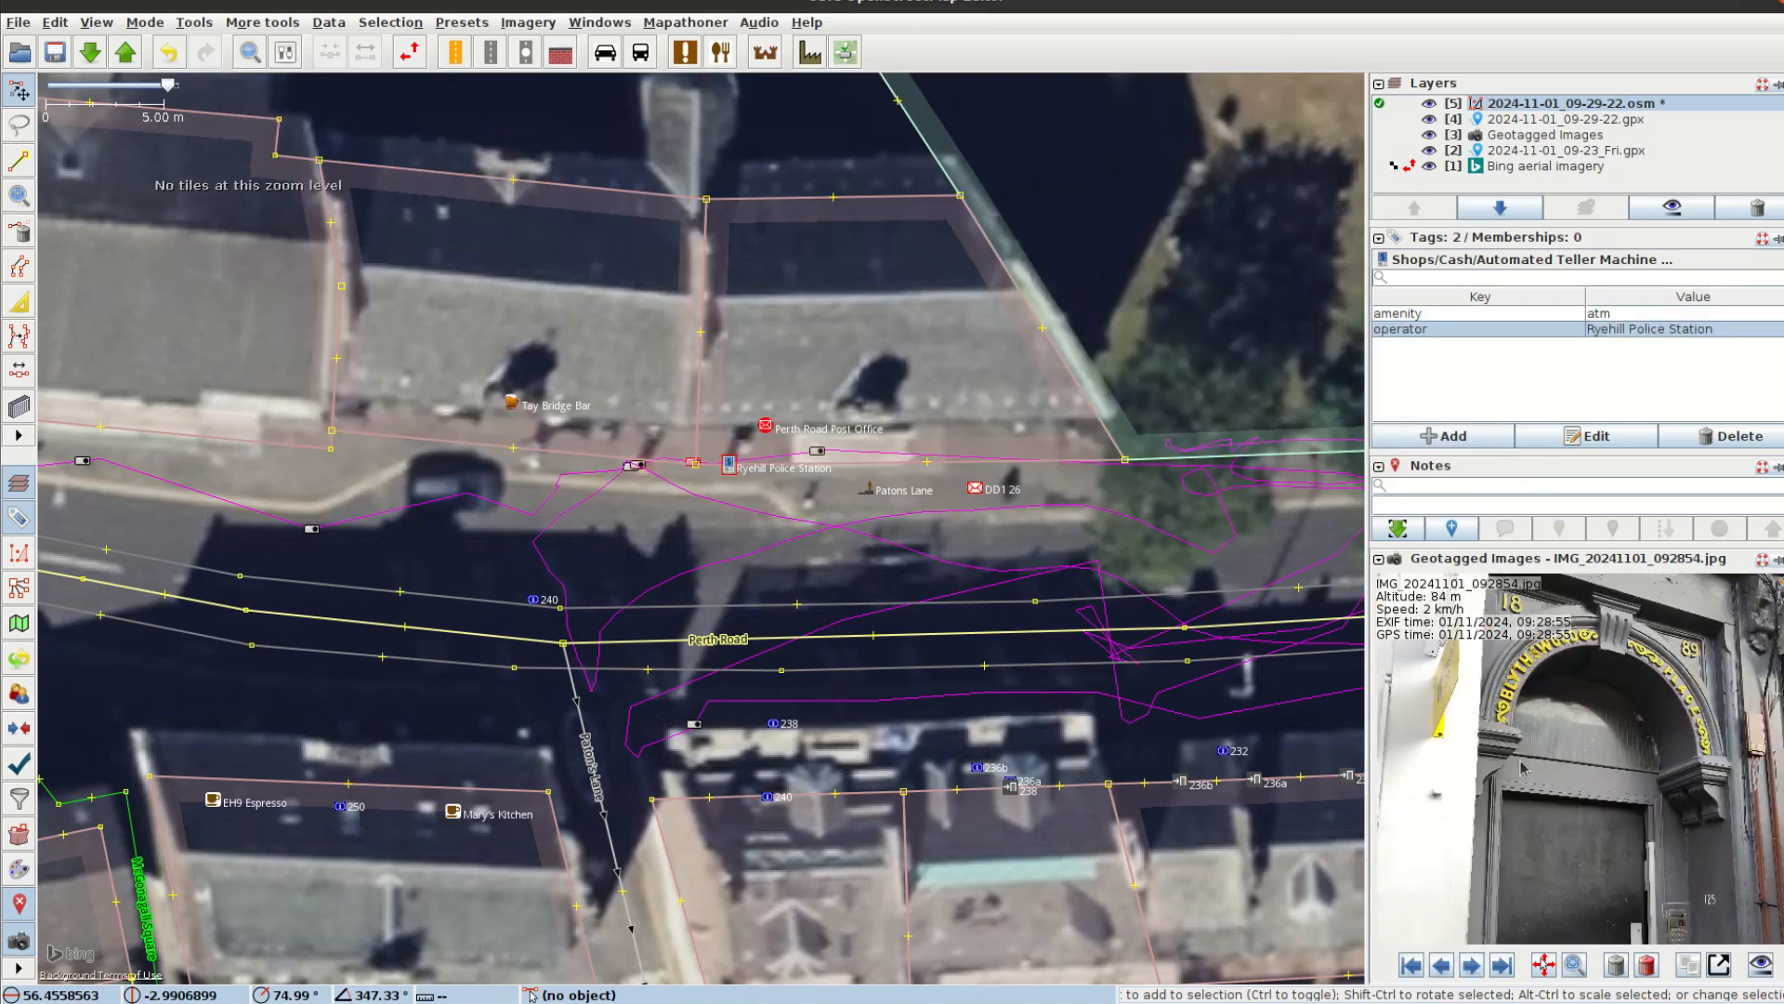
left_click(892, 462)
key("a")
left_click(883, 462)
key("s")
left_click(1444, 436)
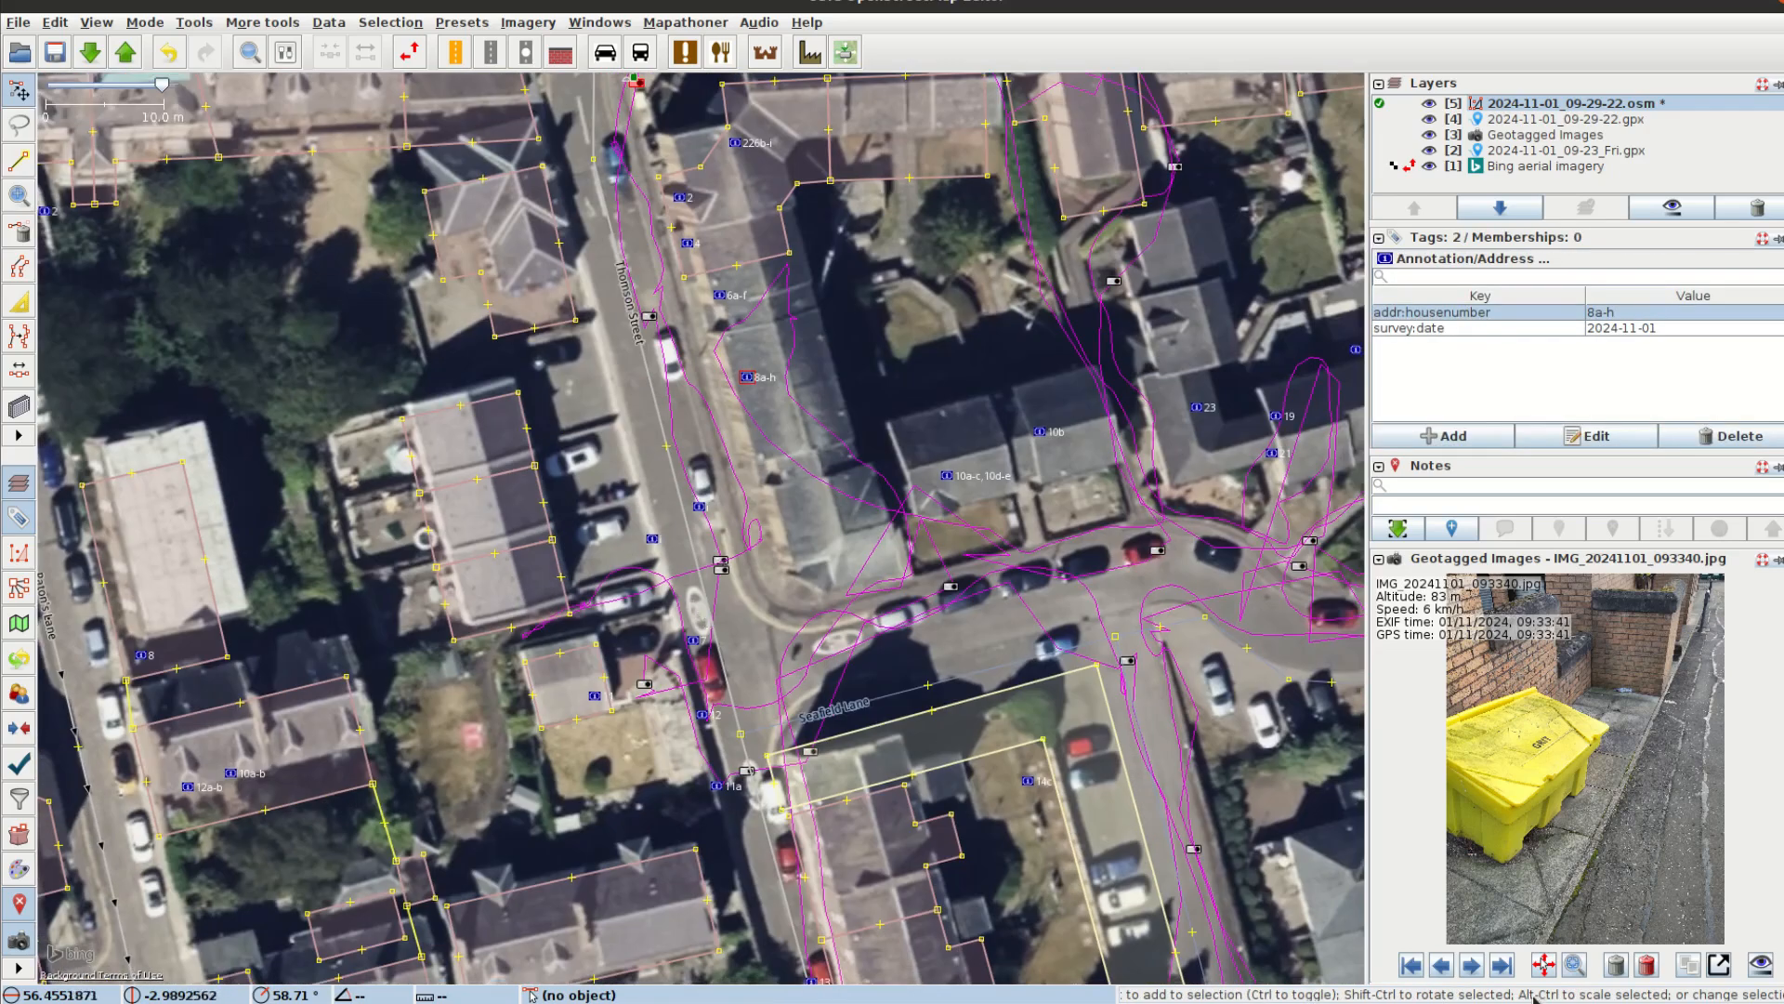
Step: Draw a closed four-cornered outline for a parking bay on the east side of Thomson Street, near house number 2
left_click(649, 316)
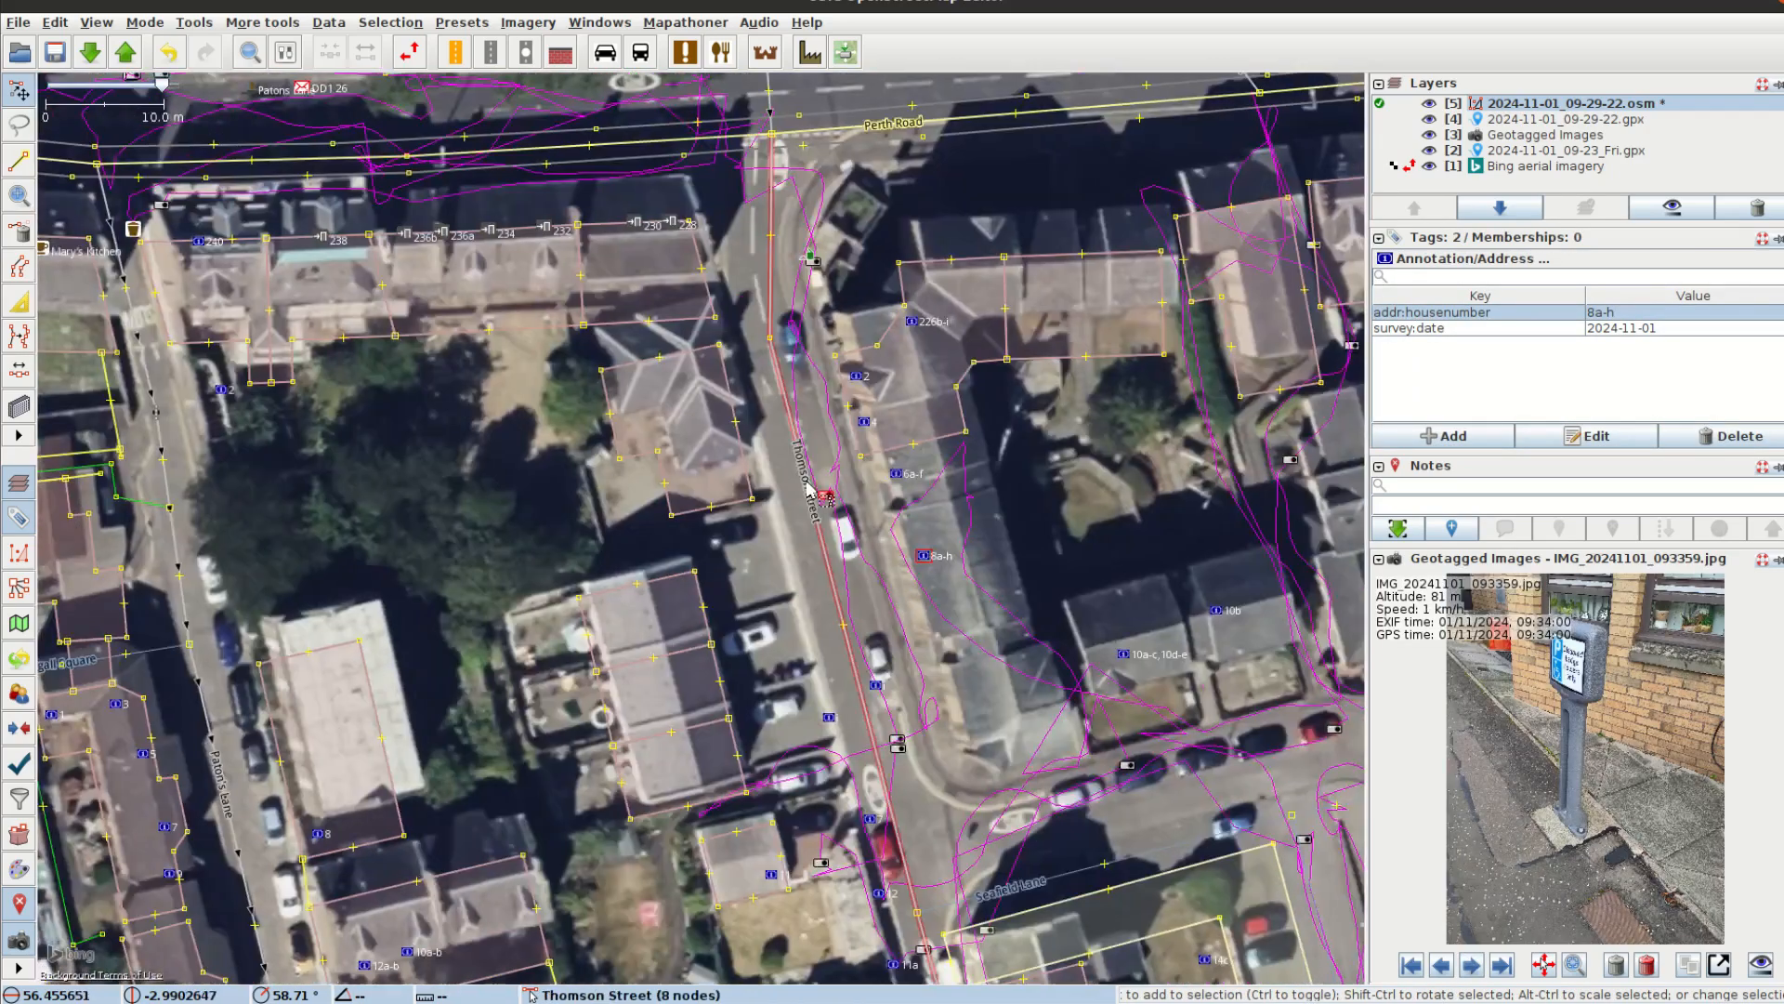
scroll(795, 375, "up", 1)
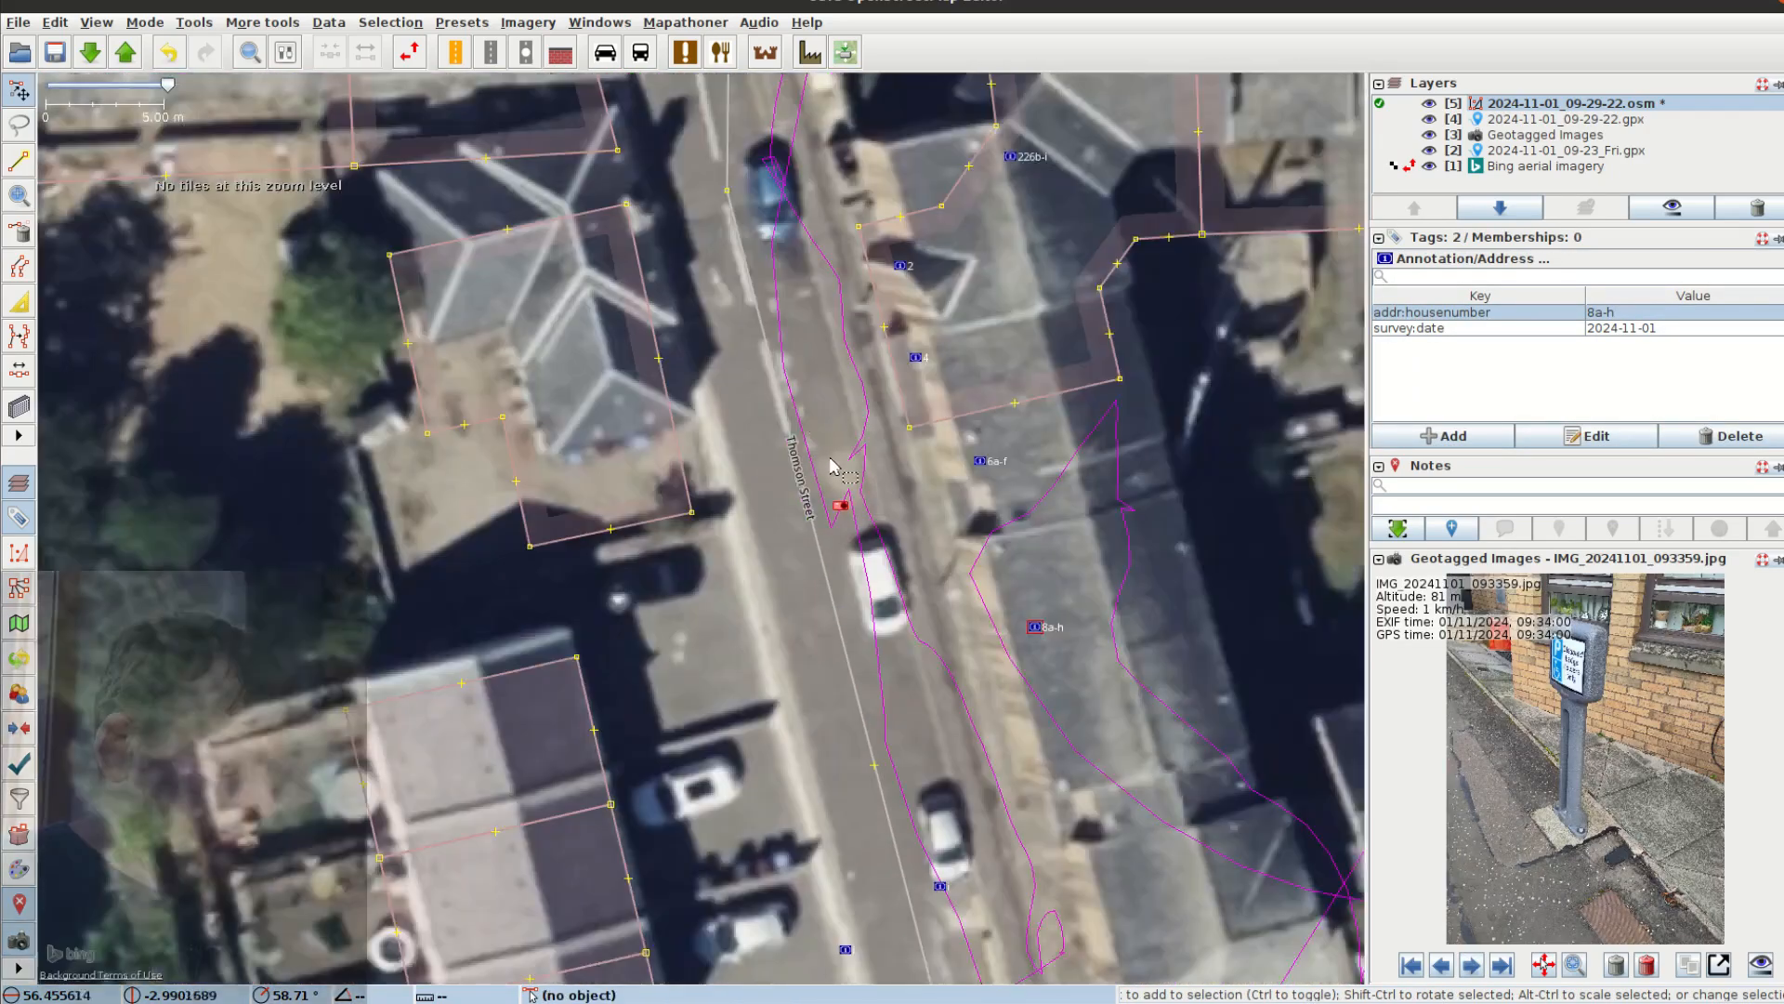
key("a")
left_click(795, 375)
left_click(827, 523)
left_click(843, 361)
left_click(795, 375)
key("s")
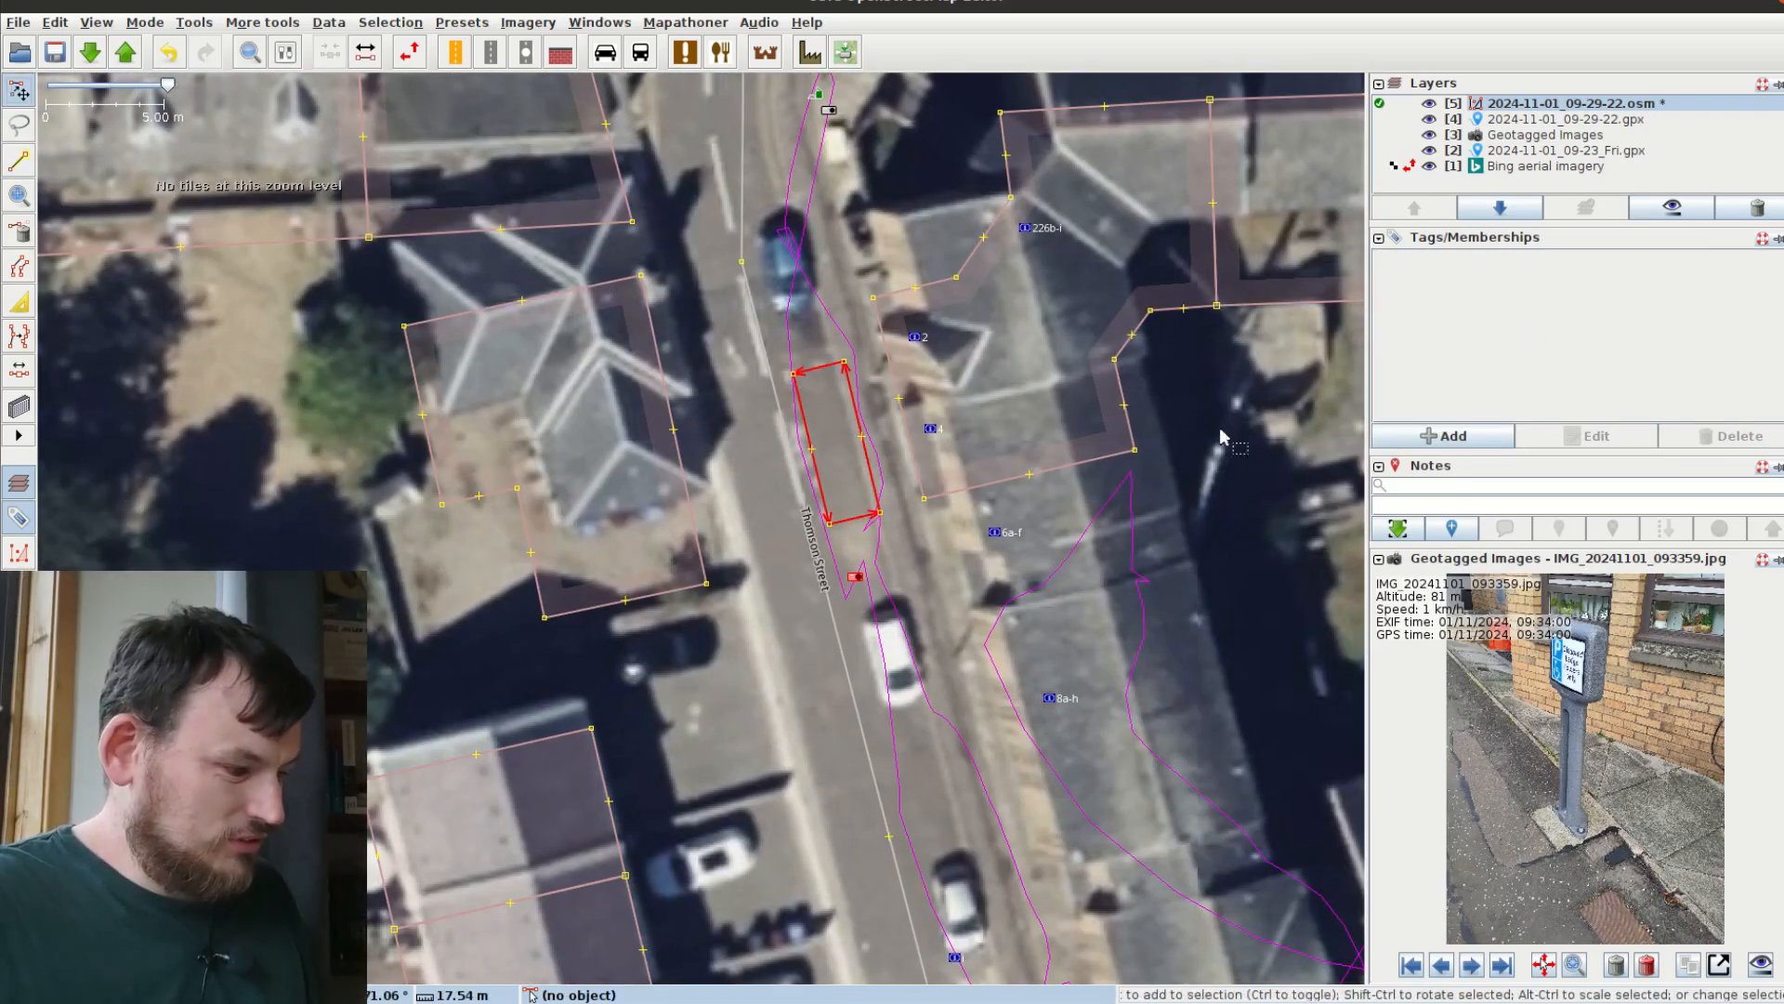
Step: Tag the Thomson Street bay with amenity=parking_space and access=no
left_click(1429, 437)
key("Return")
left_click(1429, 437)
type("ac")
key("Tab")
type("no")
key("Return")
left_click(1430, 449)
type("a")
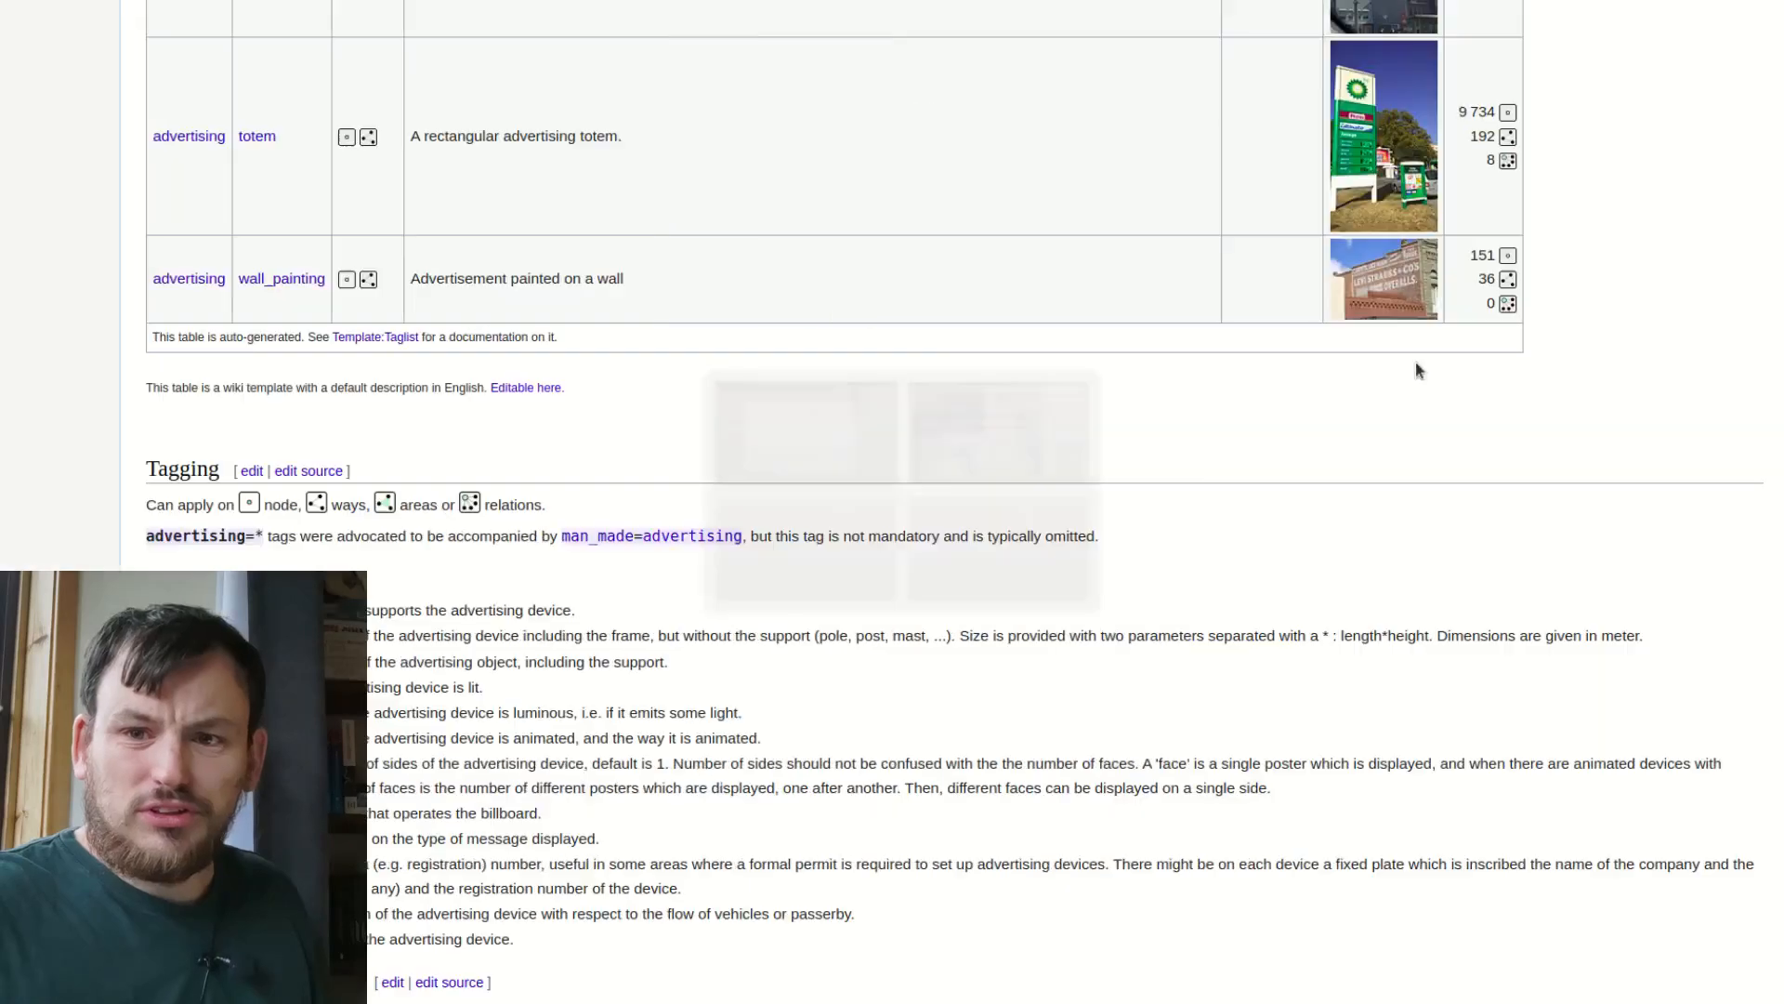
Step: Look up parking_space in the OpenStreetMap Wiki and find its guidance on disabled parking
scroll(1415, 361, "up", 15)
type("parking_space")
key("Return")
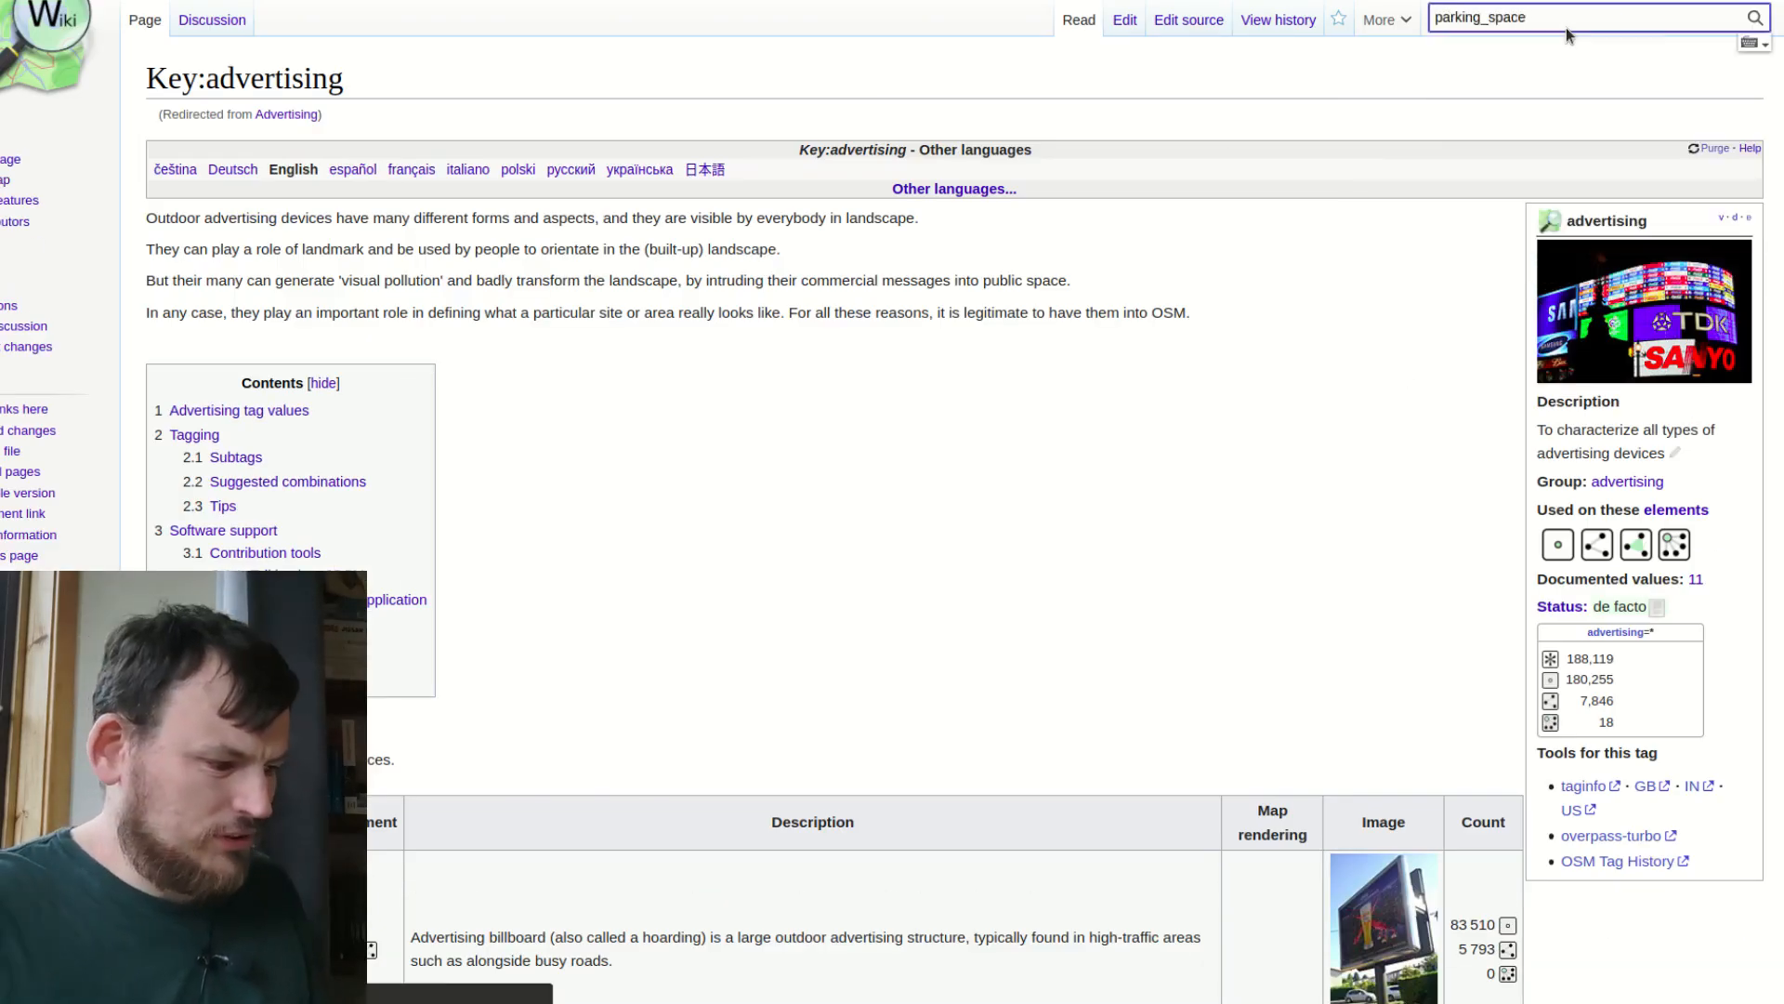
scroll(281, 528, "down", 4)
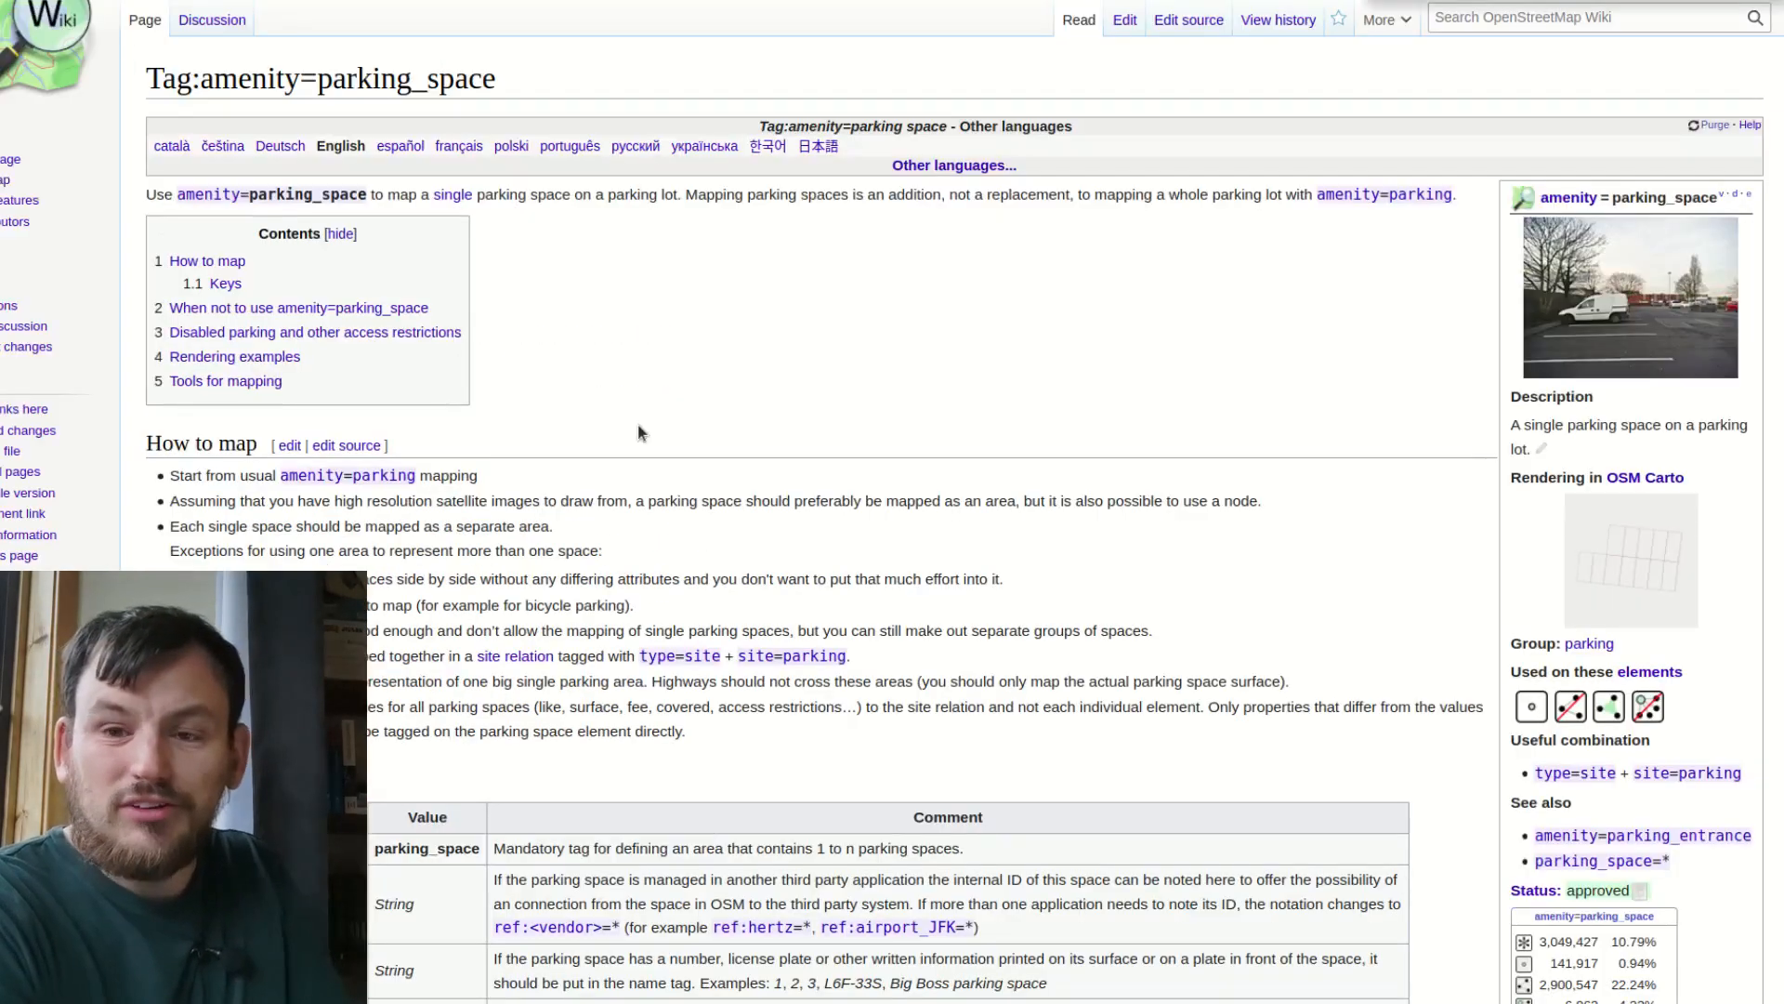
type("led")
key("Return")
scroll(637, 425, "down", 5)
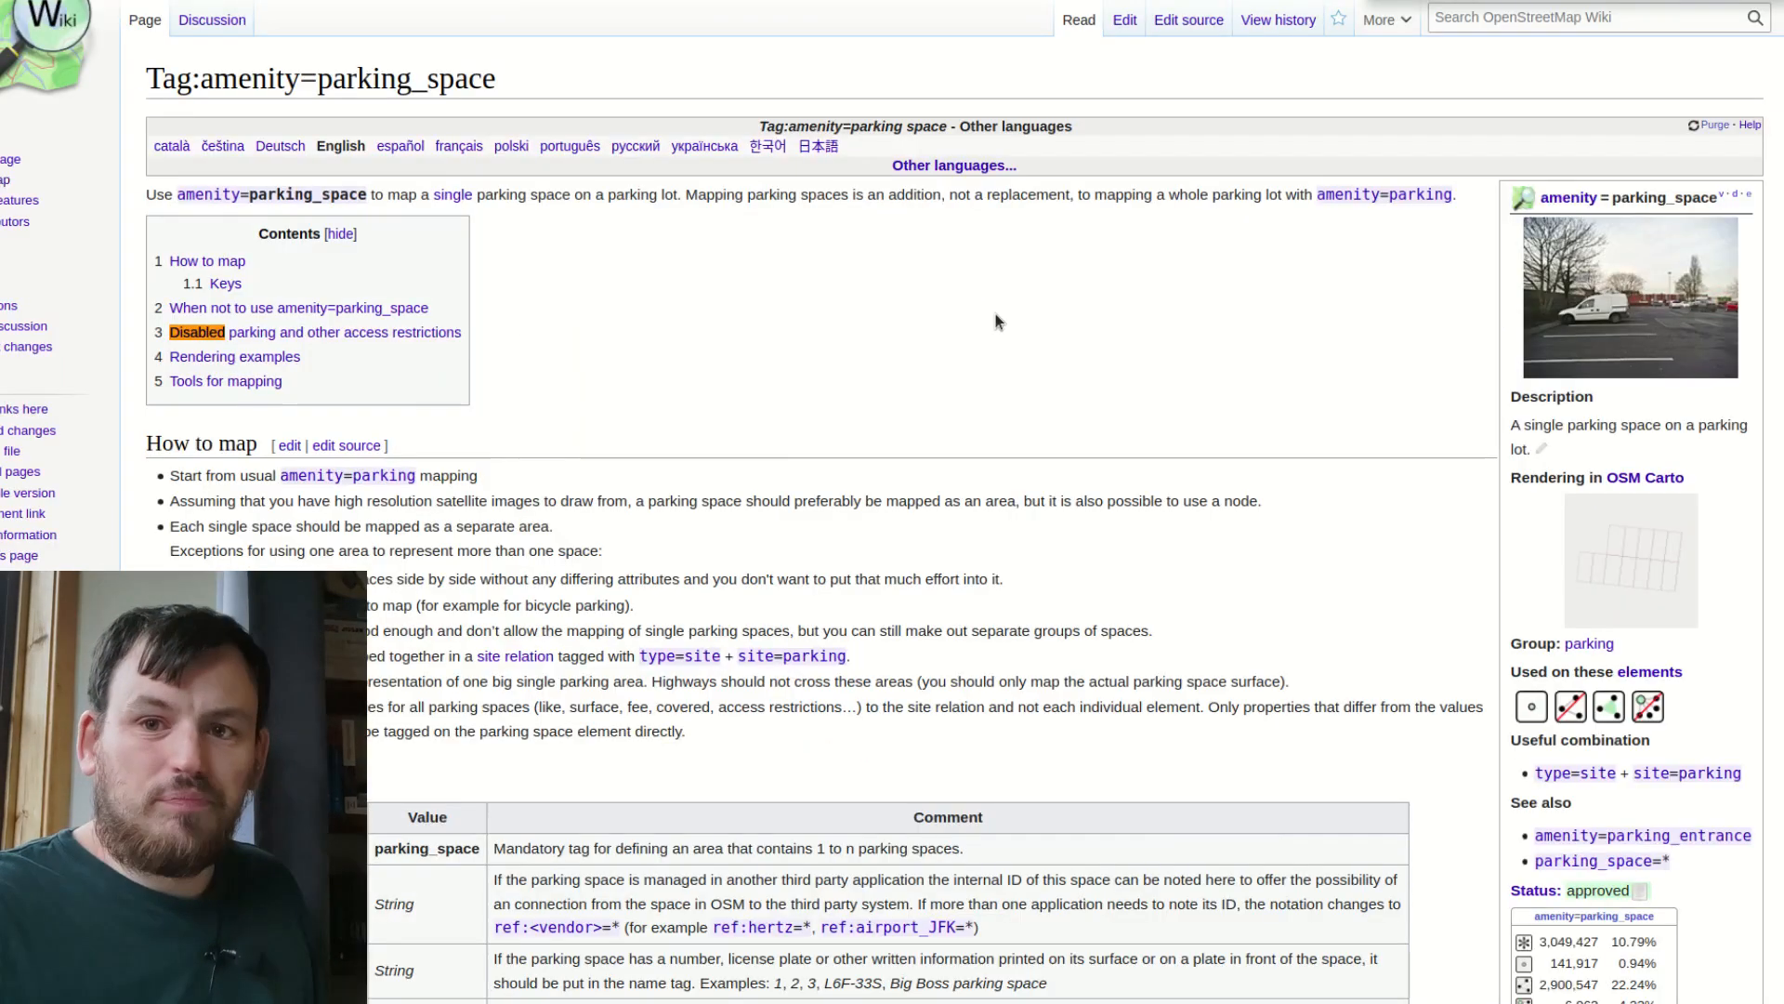
Step: Tag the Thomson Street bay with parking_space=disabled
key("Return")
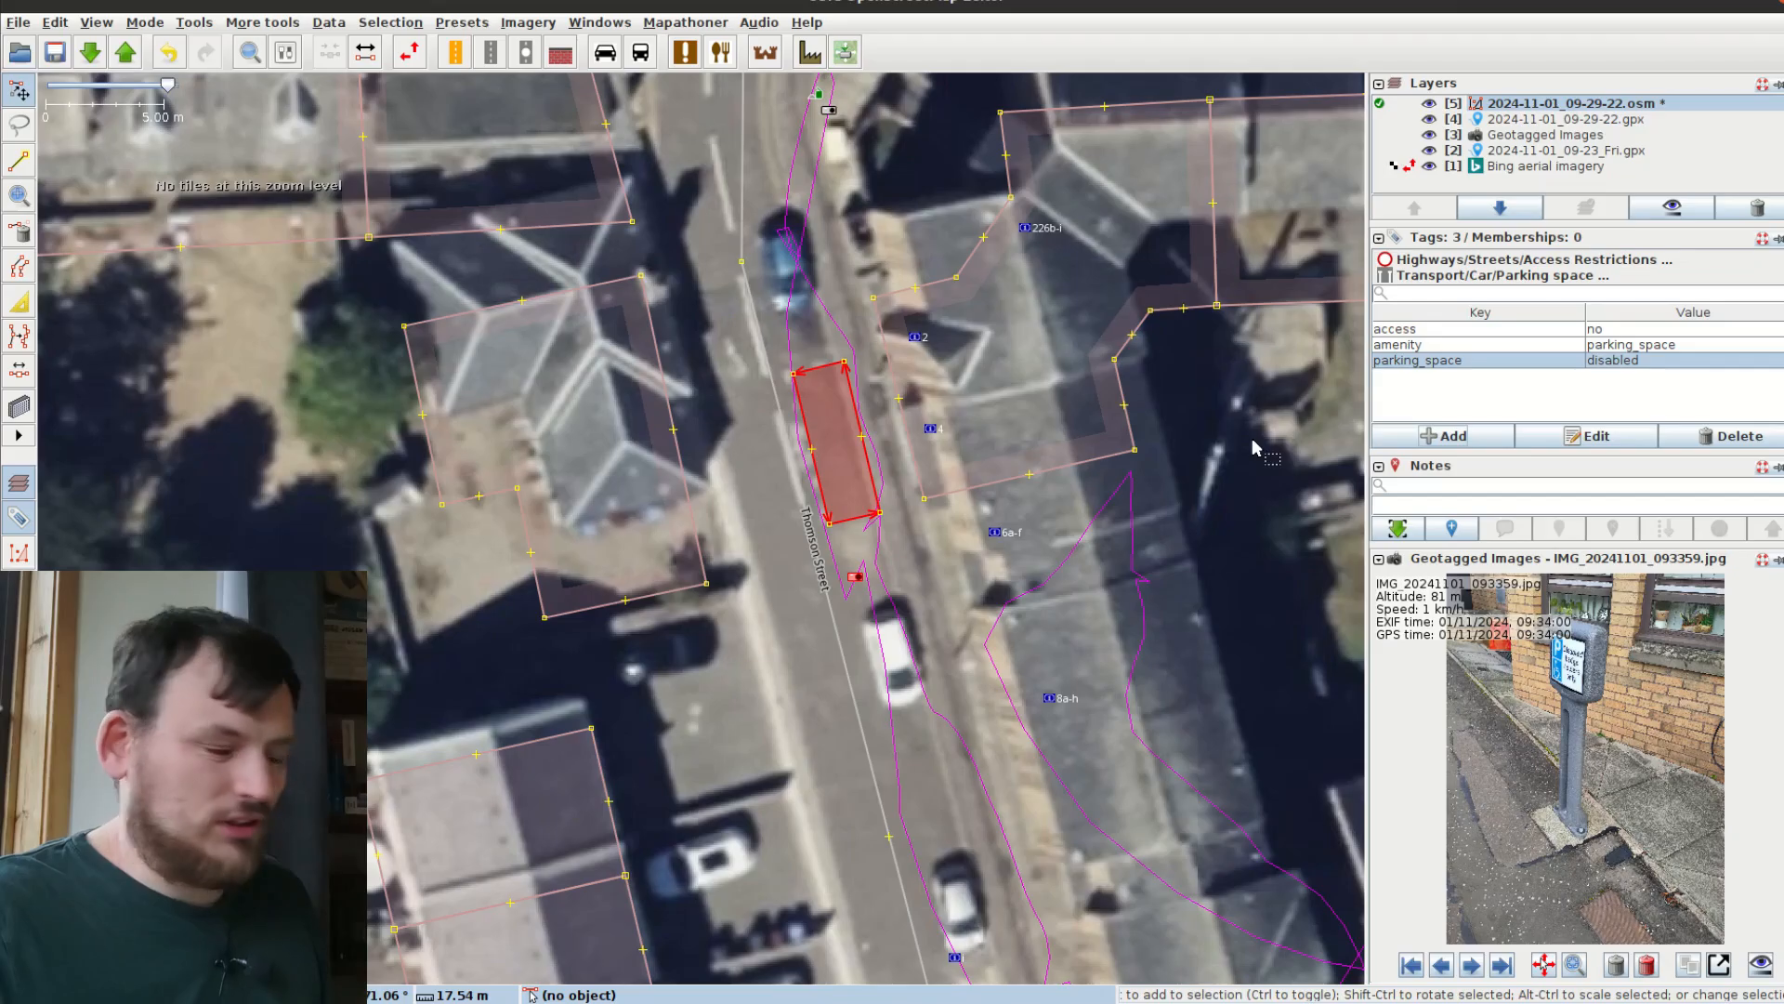
Step: Remove the access tag from the disabled parking bay on Thomson Street
left_click(1610, 337)
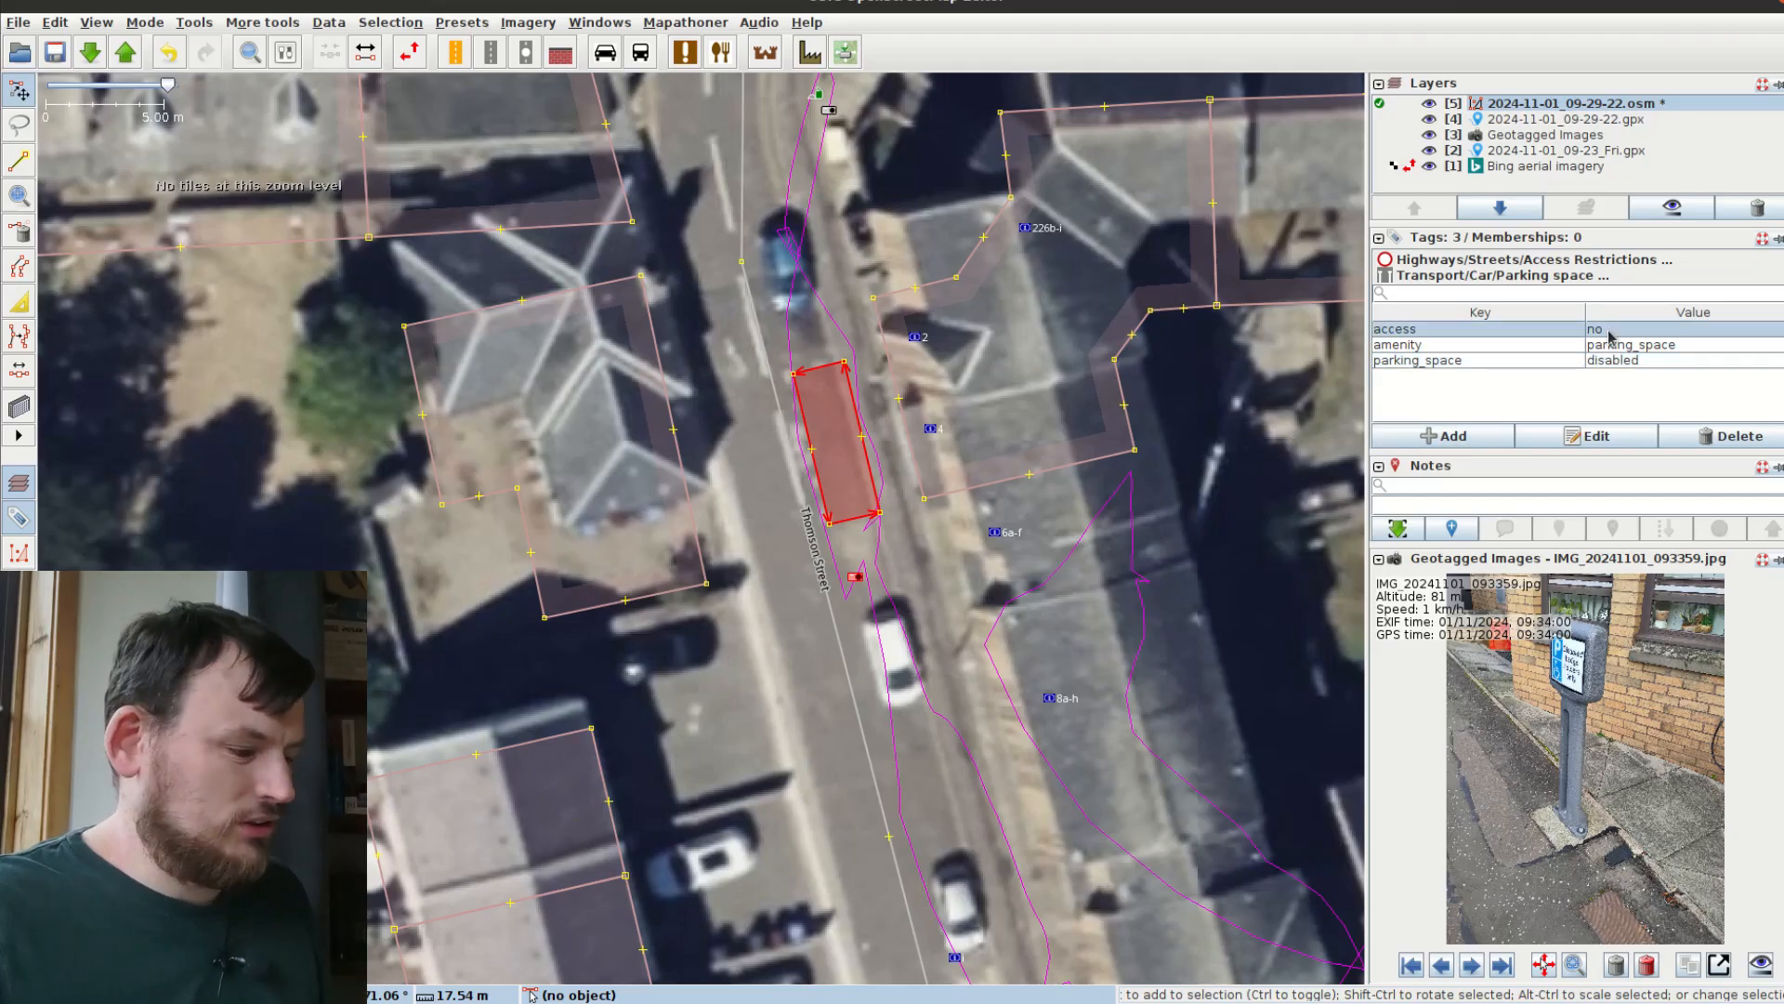
left_click(1749, 444)
left_click(946, 732)
left_click_drag(946, 732, 868, 609)
Step: Check the doors in photo IMG_20241101_093438 and move the stray address nodes onto the terraced houses west of Thomson Street
left_click(1471, 965)
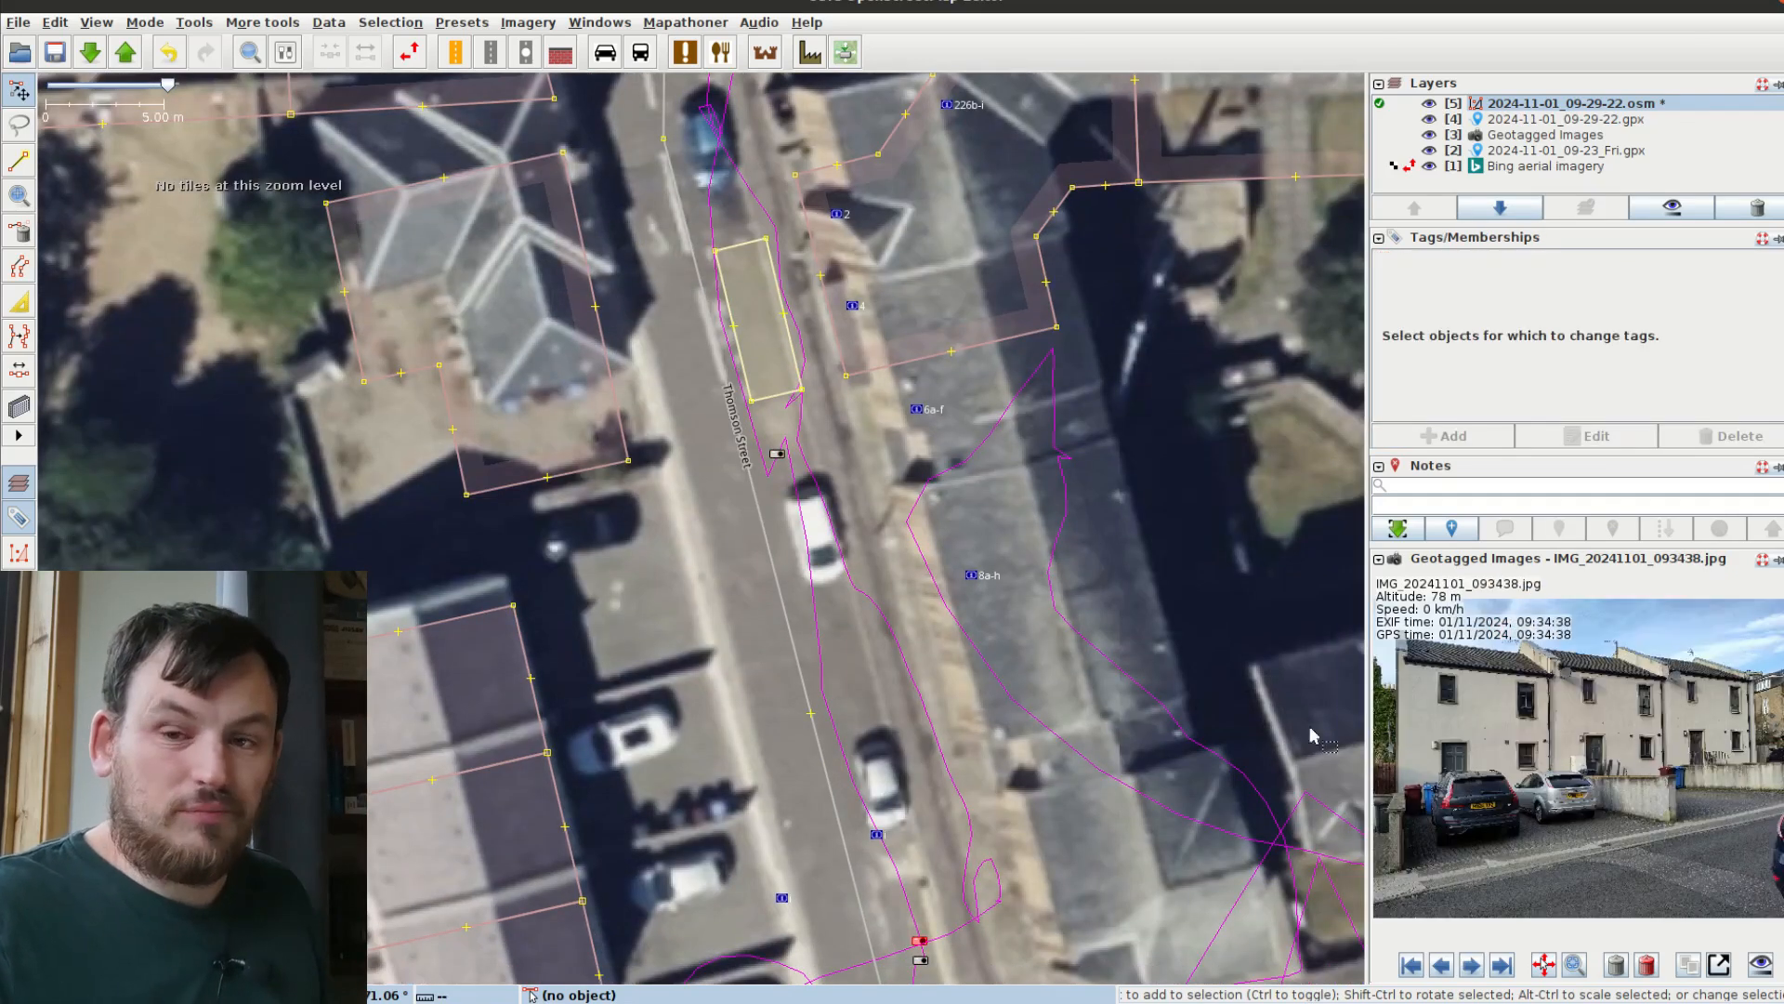
scroll(1538, 771, "up", 2)
left_click_drag(1612, 757, 1311, 760)
left_click_drag(890, 843, 855, 630)
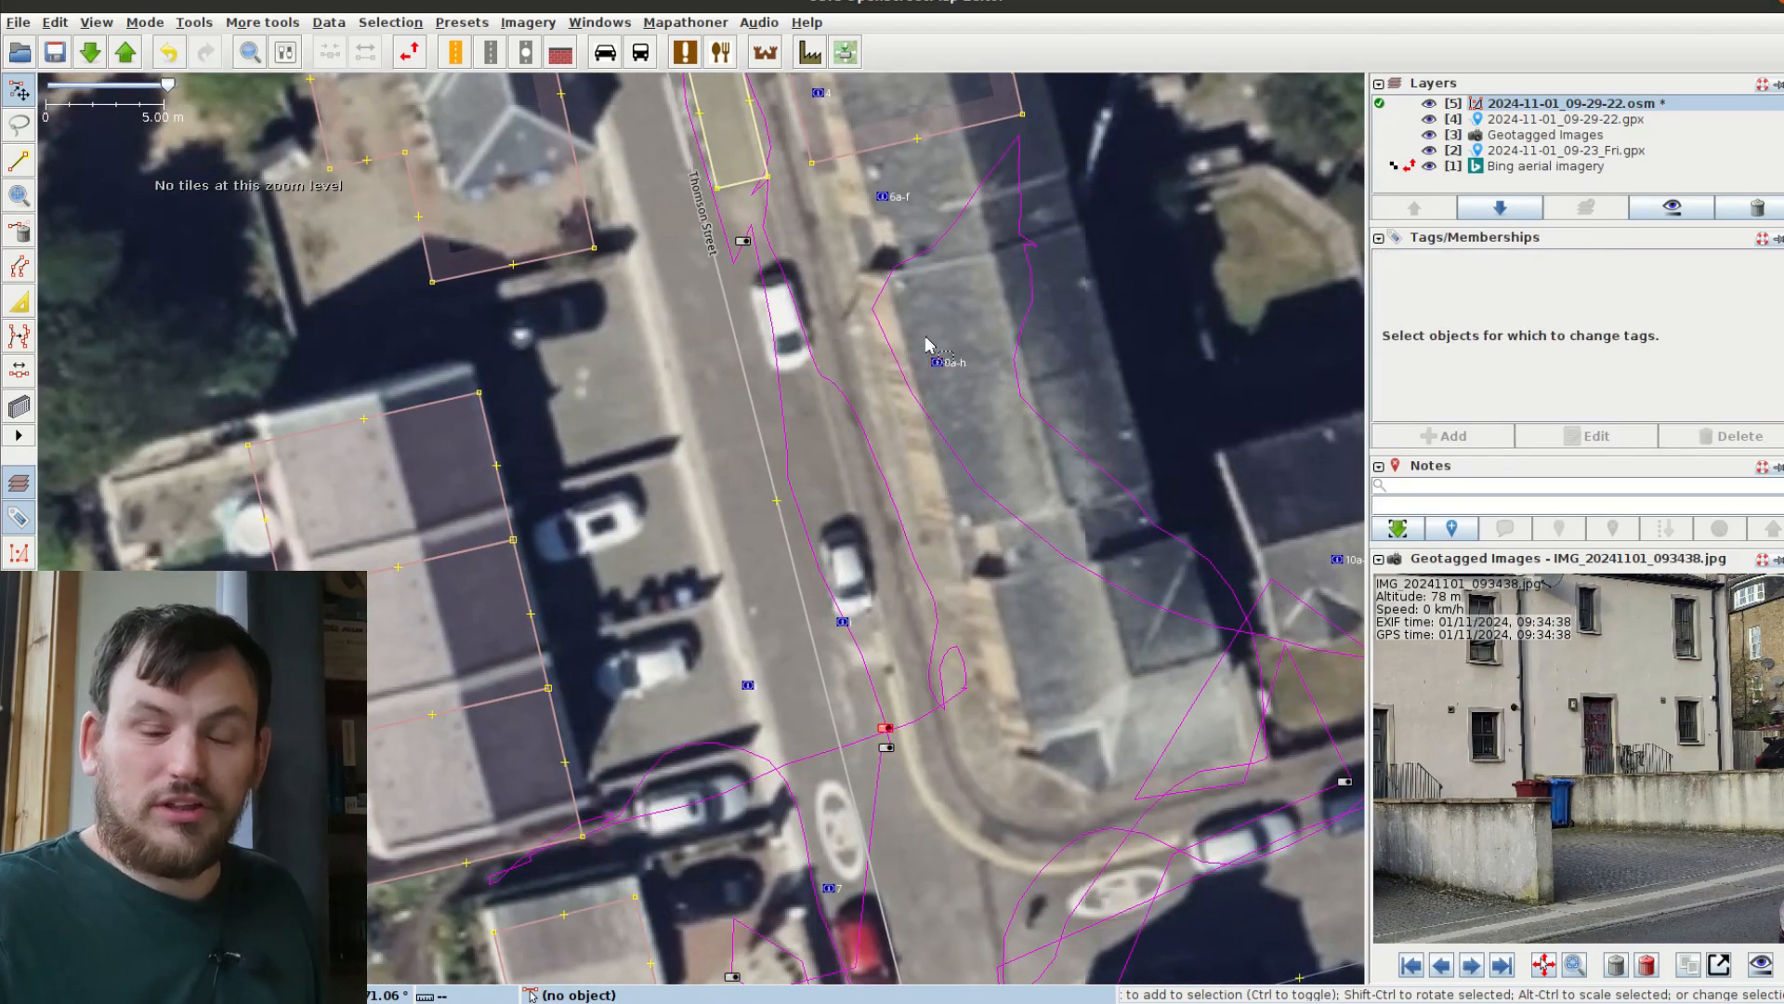
scroll(1580, 712, "up", 3)
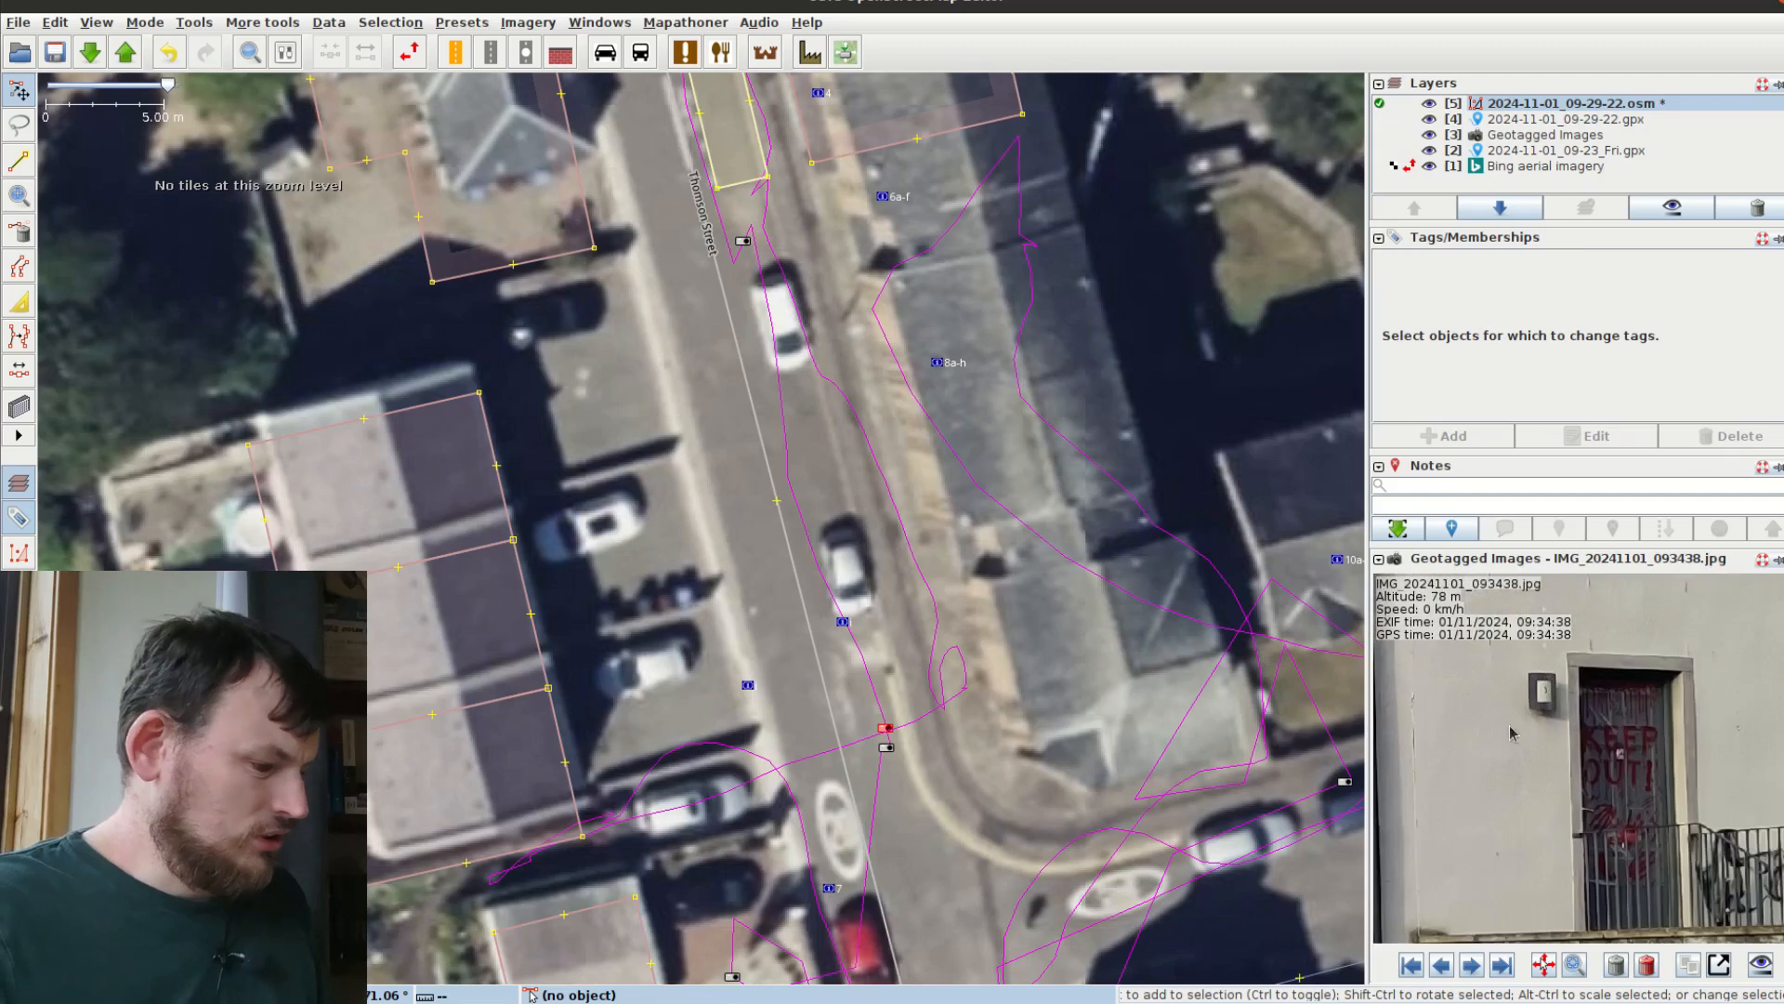
left_click(843, 622)
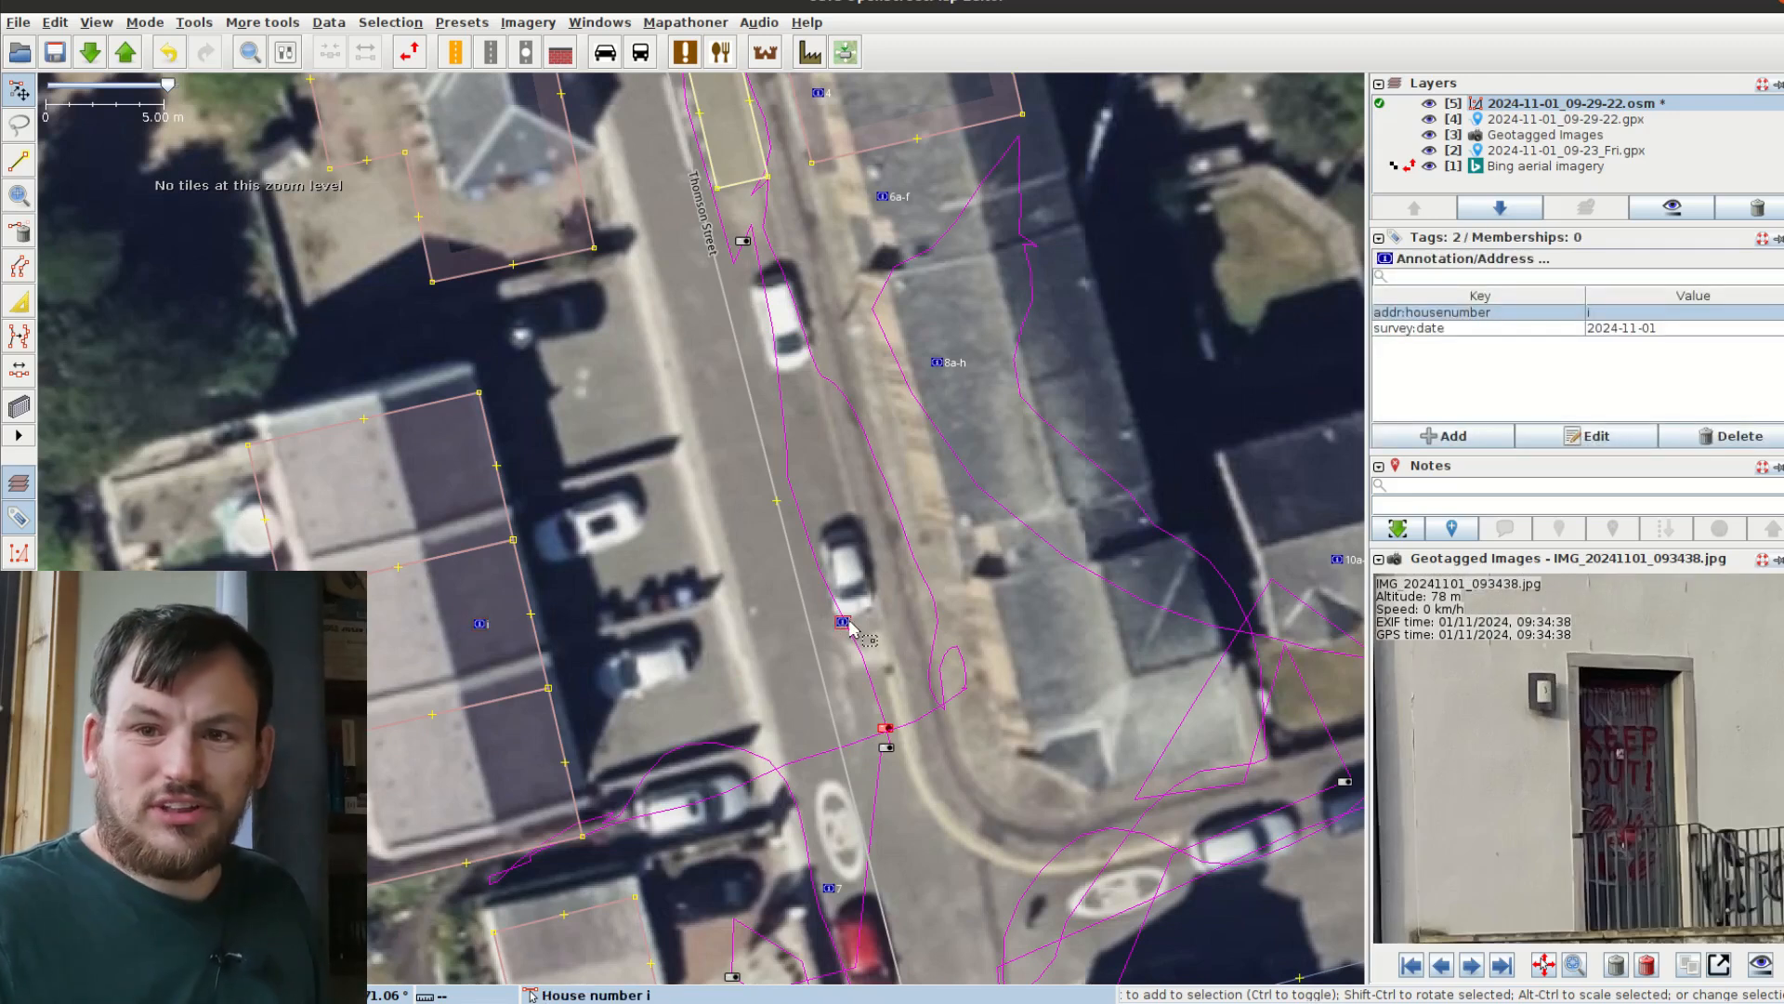
mouse_move(543, 733)
left_mouse_down()
mouse_move(827, 895)
mouse_move(530, 755)
left_mouse_up()
Step: Shift the three terraced building outlines west of Thomson Street slightly north to match the aerial imagery
left_click(579, 814)
left_click(542, 661, "shift")
left_click(507, 511, "shift")
Step: Position the address node at the front of the northernmost terraced house and set its house number to 3
left_click_drag(500, 486, 481, 449)
double_click(1603, 321)
type("3")
key("Return")
Step: Position the middle terraced house's address node and number it 5, then place the number 7 node on the southern house
left_click_drag(480, 629, 511, 598)
double_click(1605, 319)
type("5")
key("Return")
left_click_drag(524, 756, 538, 731)
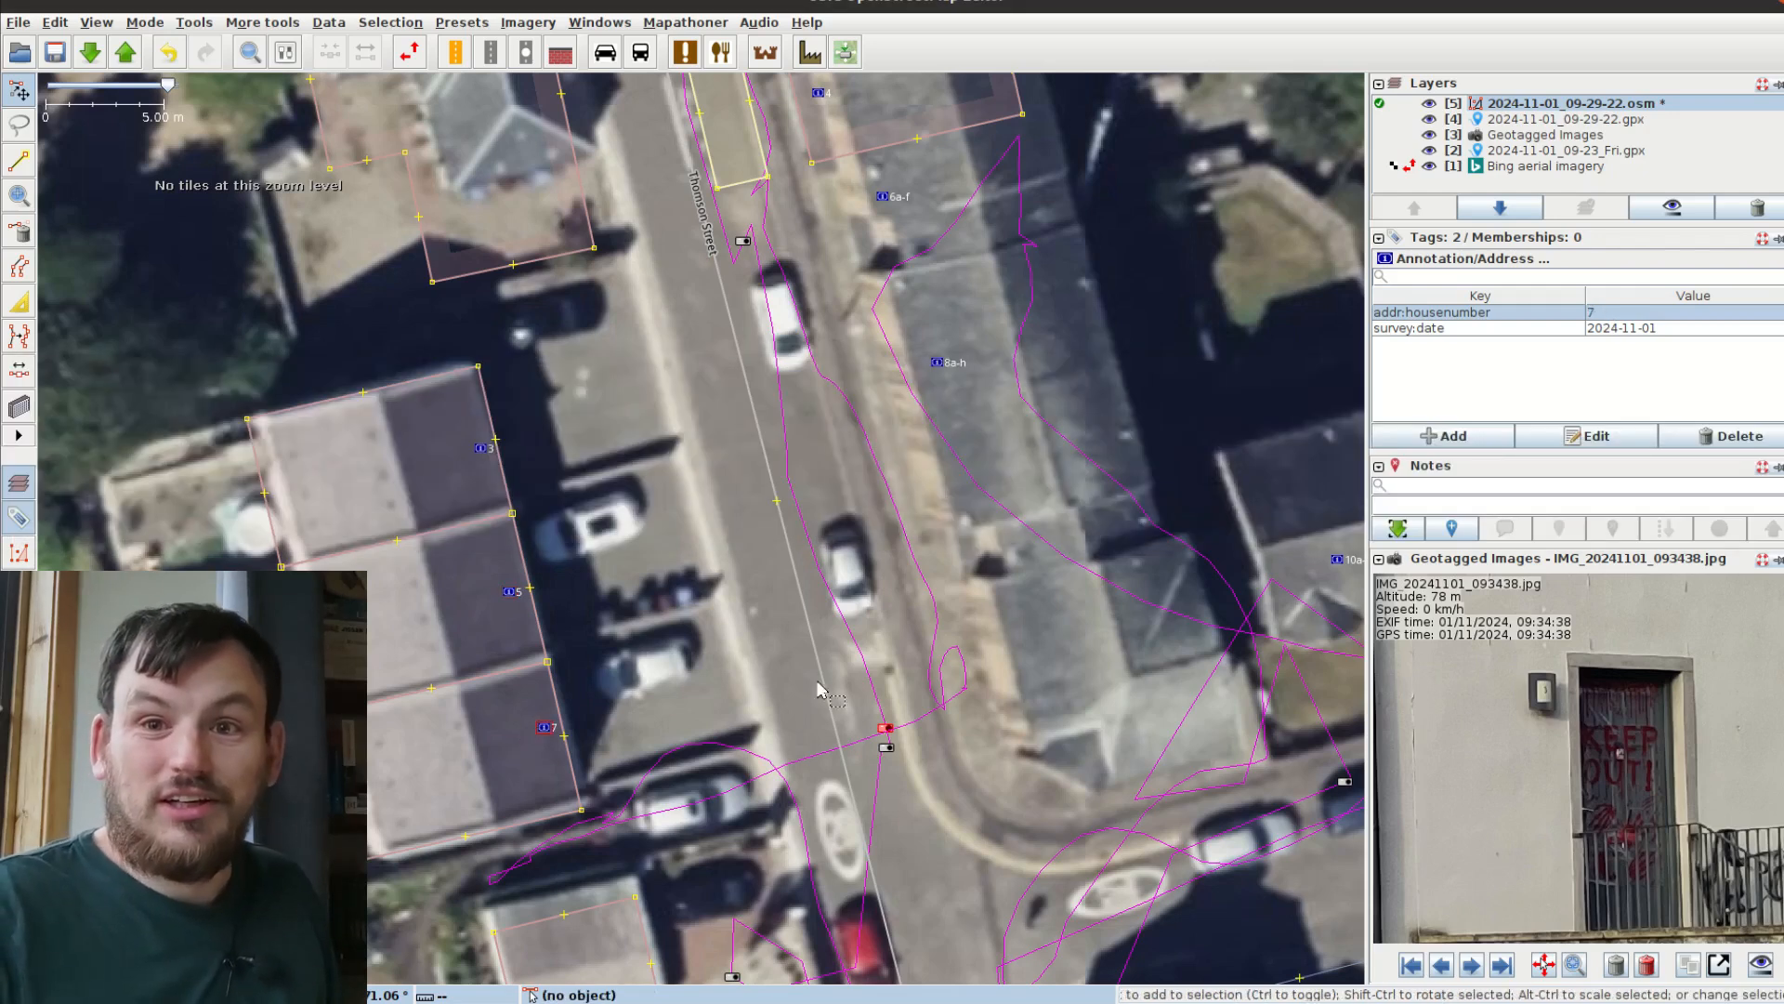
left_click(688, 679)
Step: Trace the stepped western side of the building containing 6a-f and 8a-h, starting from the corner shared with the apartments
left_click_drag(887, 430, 631, 570)
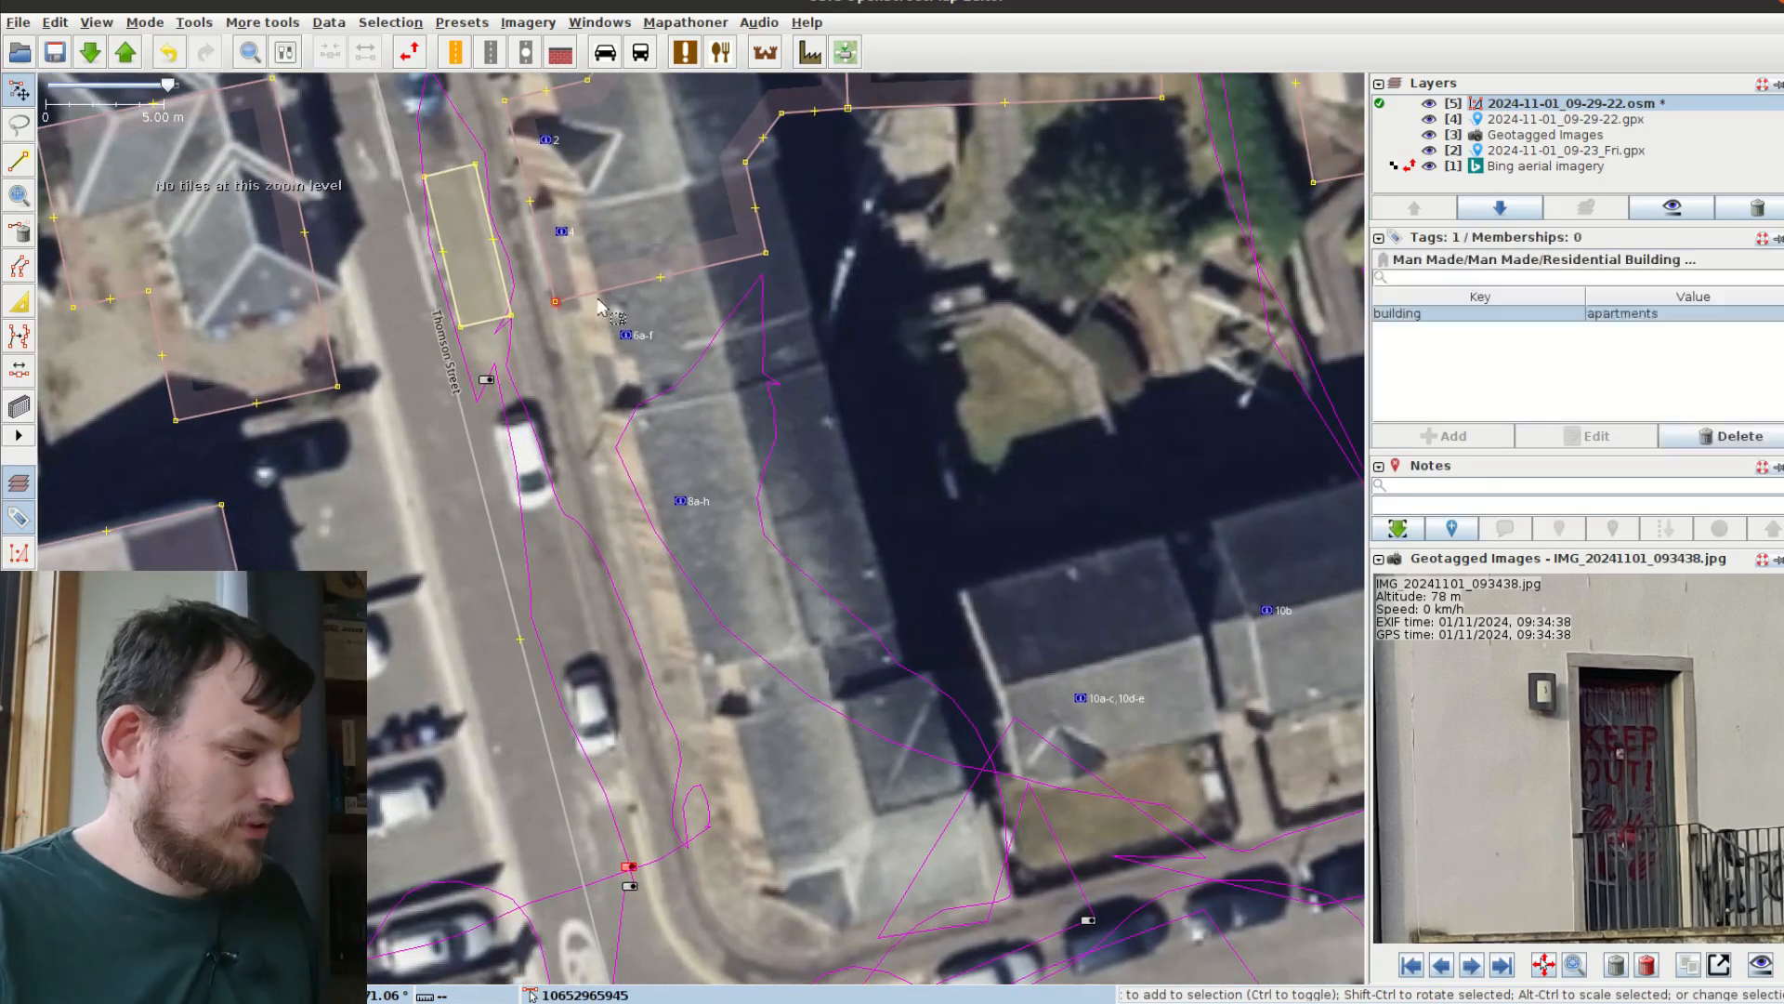
left_click_drag(670, 321, 702, 730)
left_click(640, 663)
left_click_drag(640, 662, 624, 694)
left_click(909, 522, "shift")
left_click_drag(908, 524, 927, 435)
left_click(822, 587)
left_click(694, 602)
left_click(972, 421, "shift")
left_click(741, 502)
left_click_drag(686, 441, 684, 391)
left_click_drag(661, 722, 618, 405)
left_click(537, 316)
left_click_drag(696, 677, 613, 431)
Step: Complete the 6a-f and 8a-h outline along its southern and eastern sides, close it and tag it building=yes
key("a")
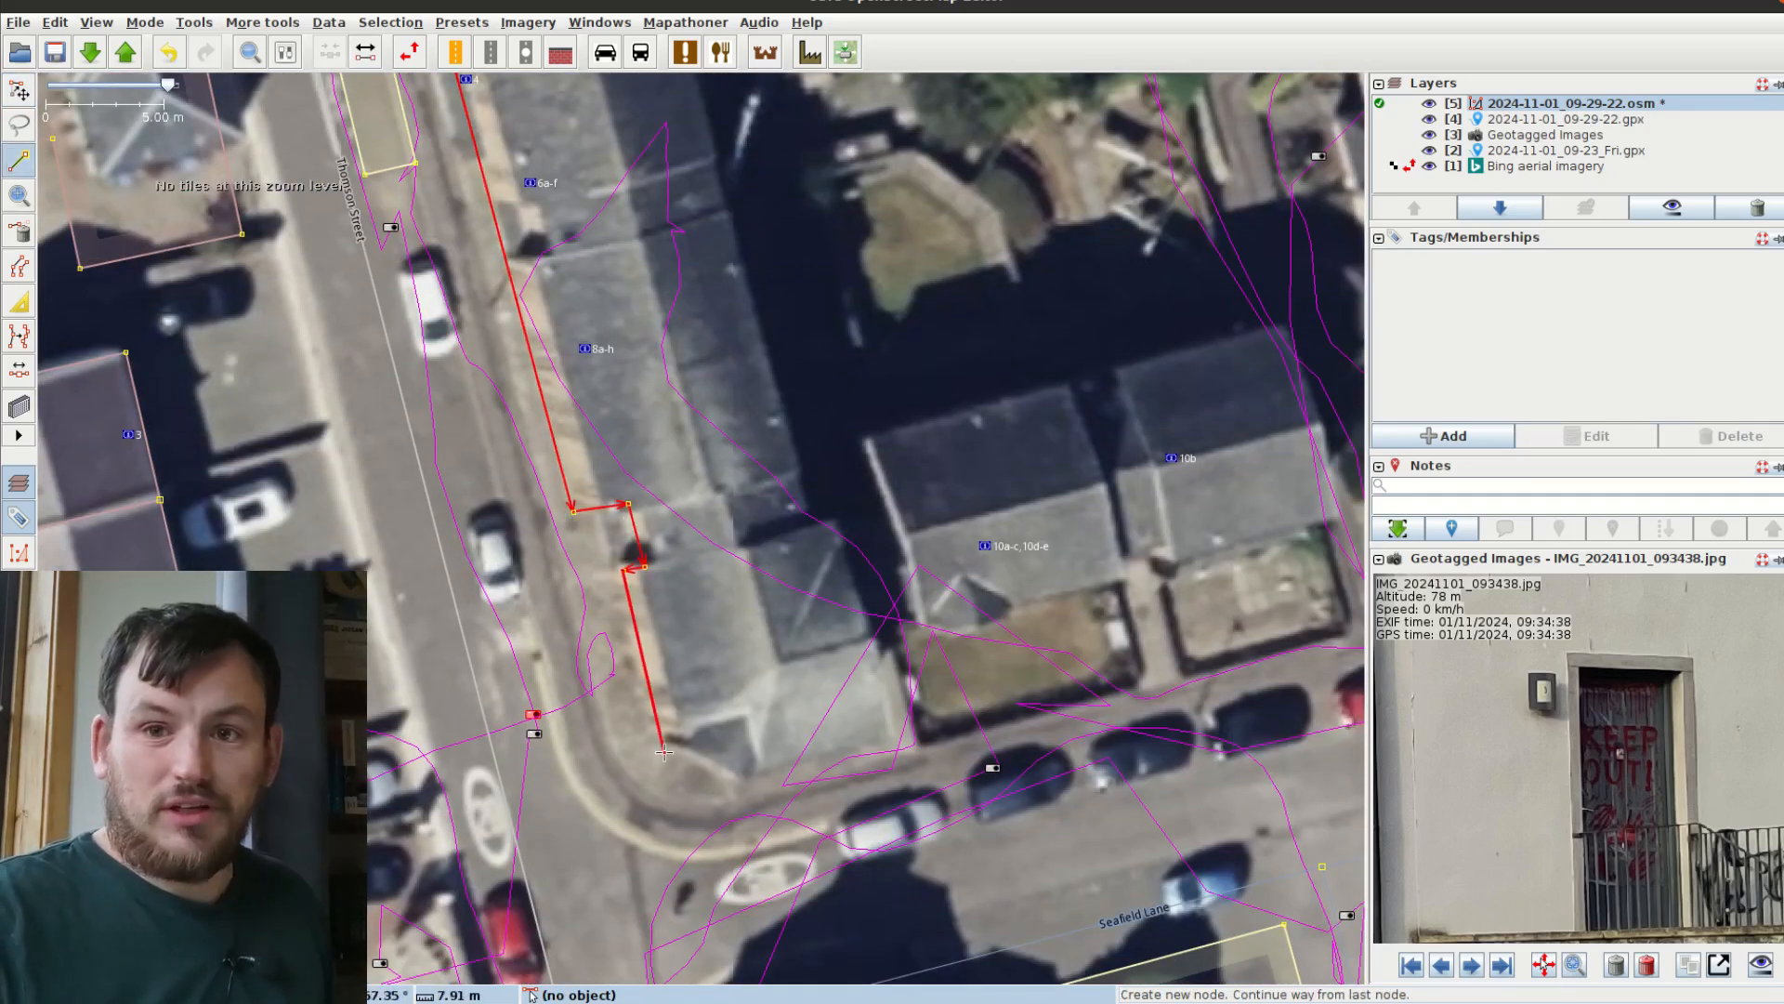
left_click(809, 523)
left_click_drag(767, 273, 891, 738)
left_click(579, 533)
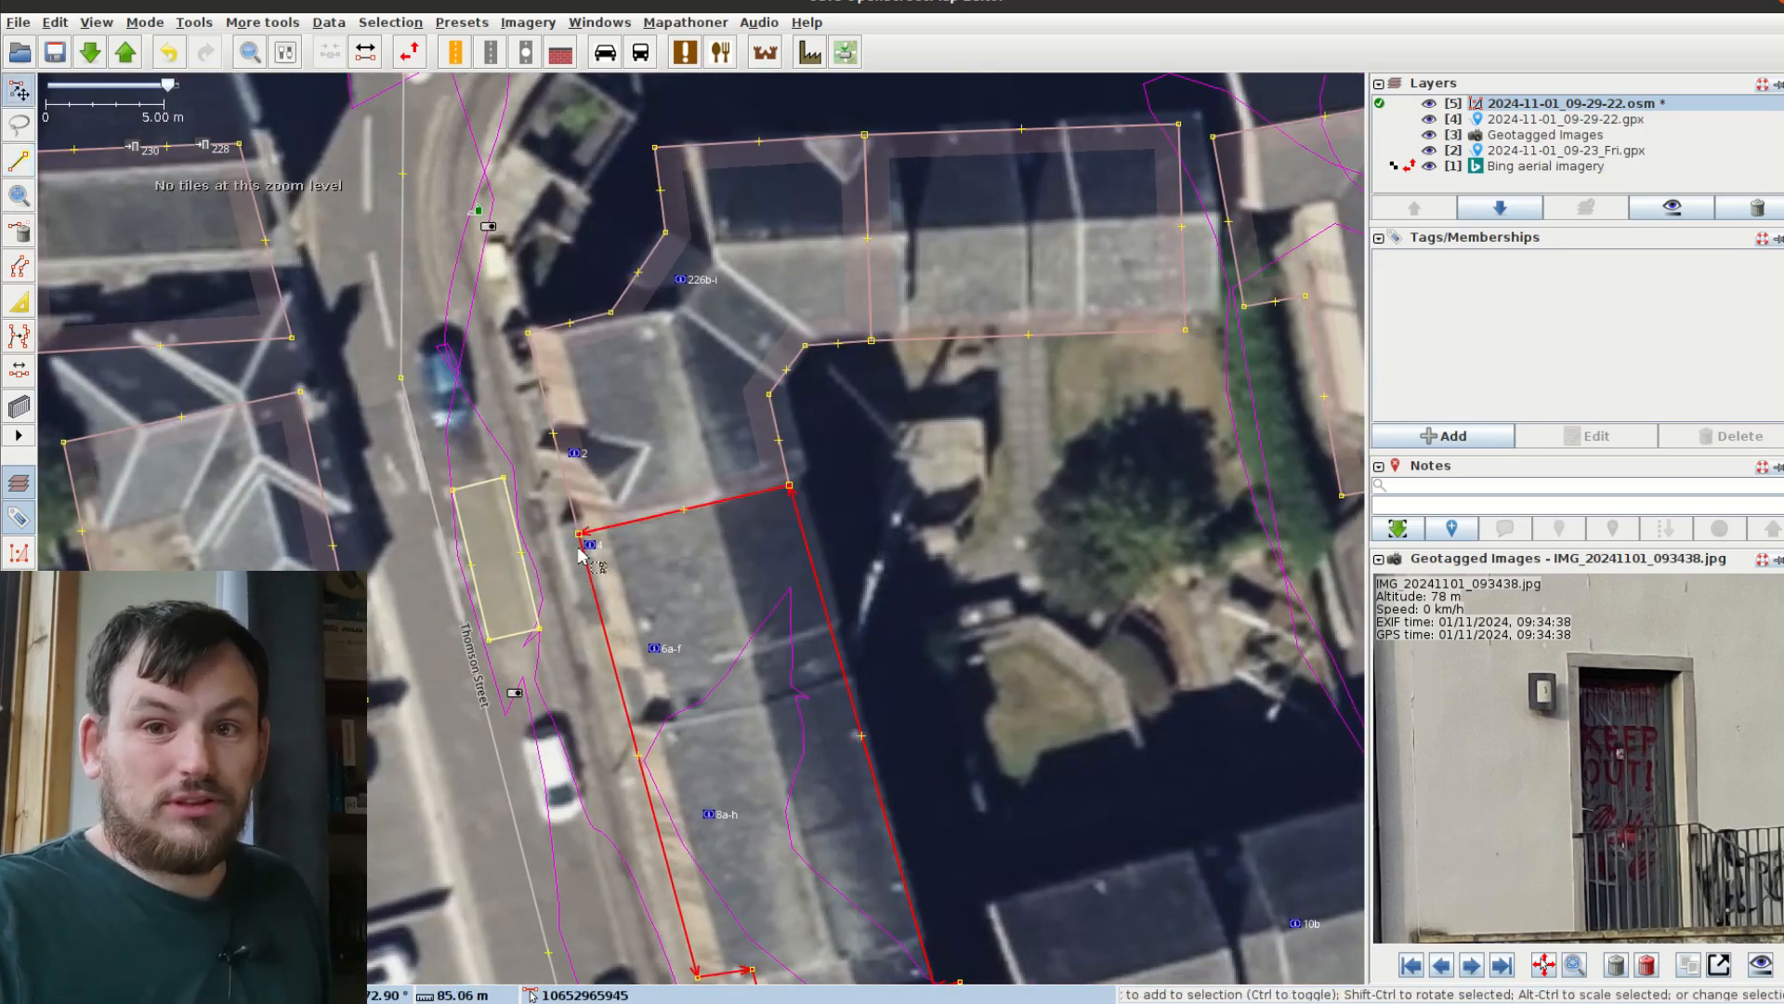
left_click(1403, 431)
key("Return")
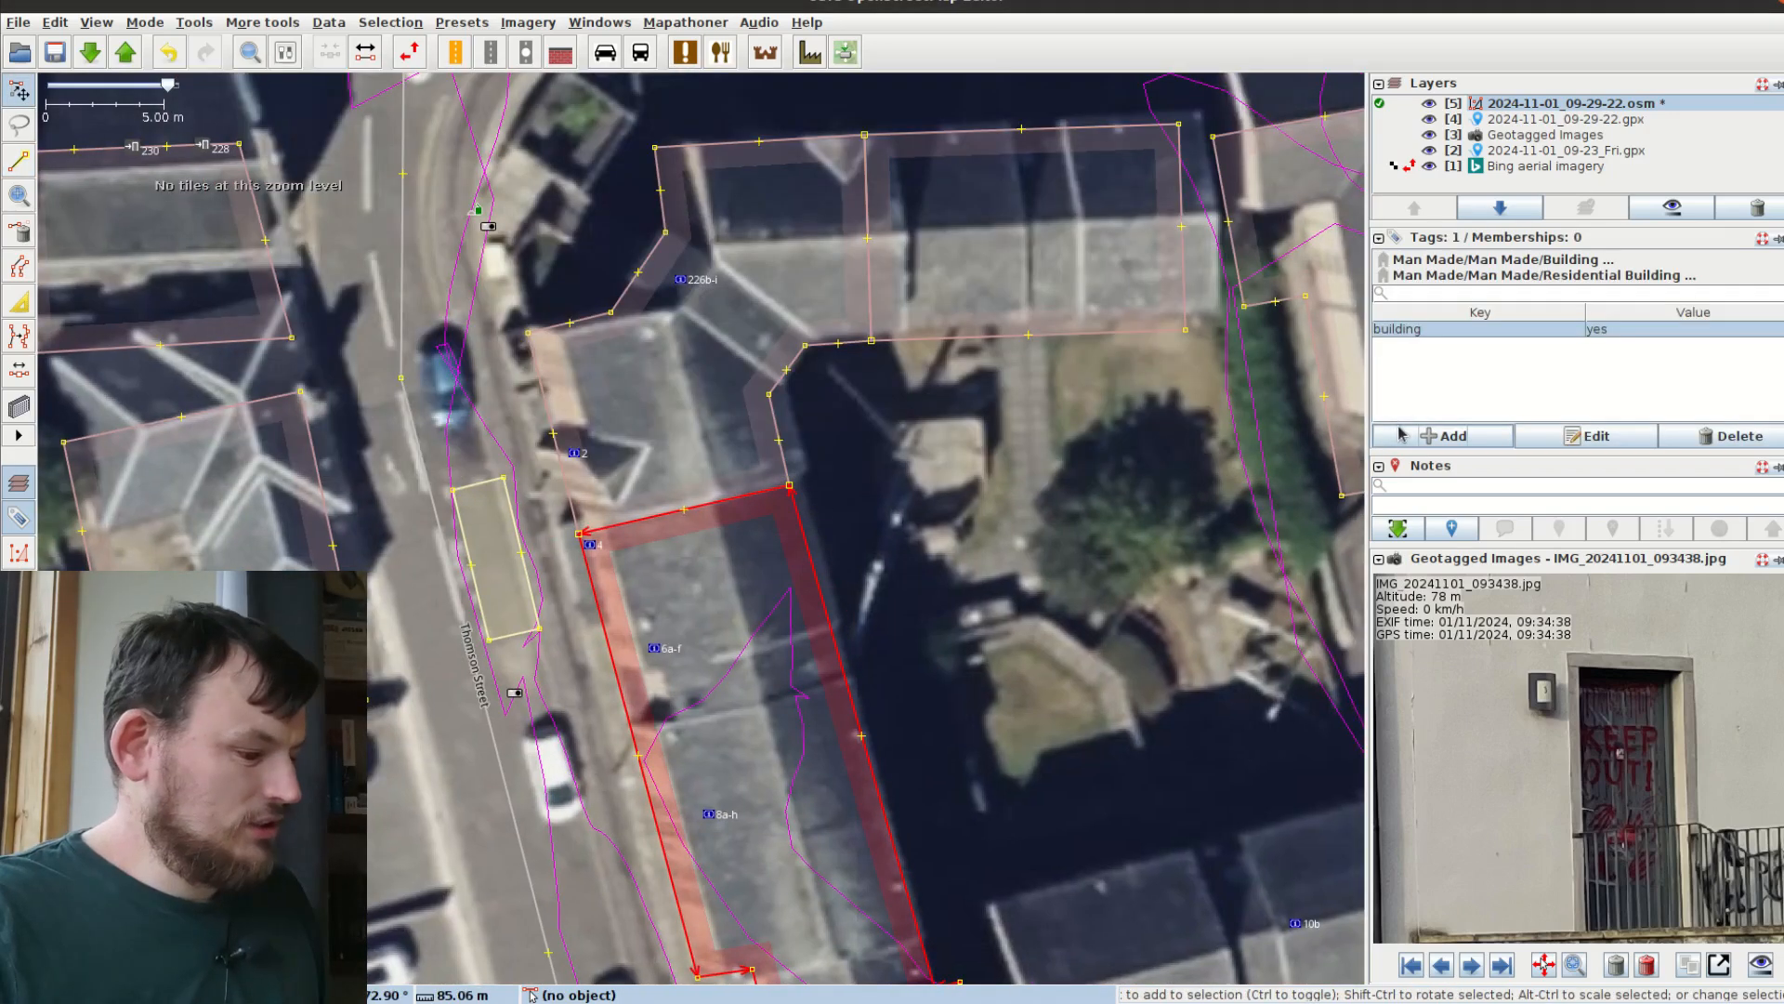
left_click(706, 761)
left_click_drag(706, 761, 849, 208)
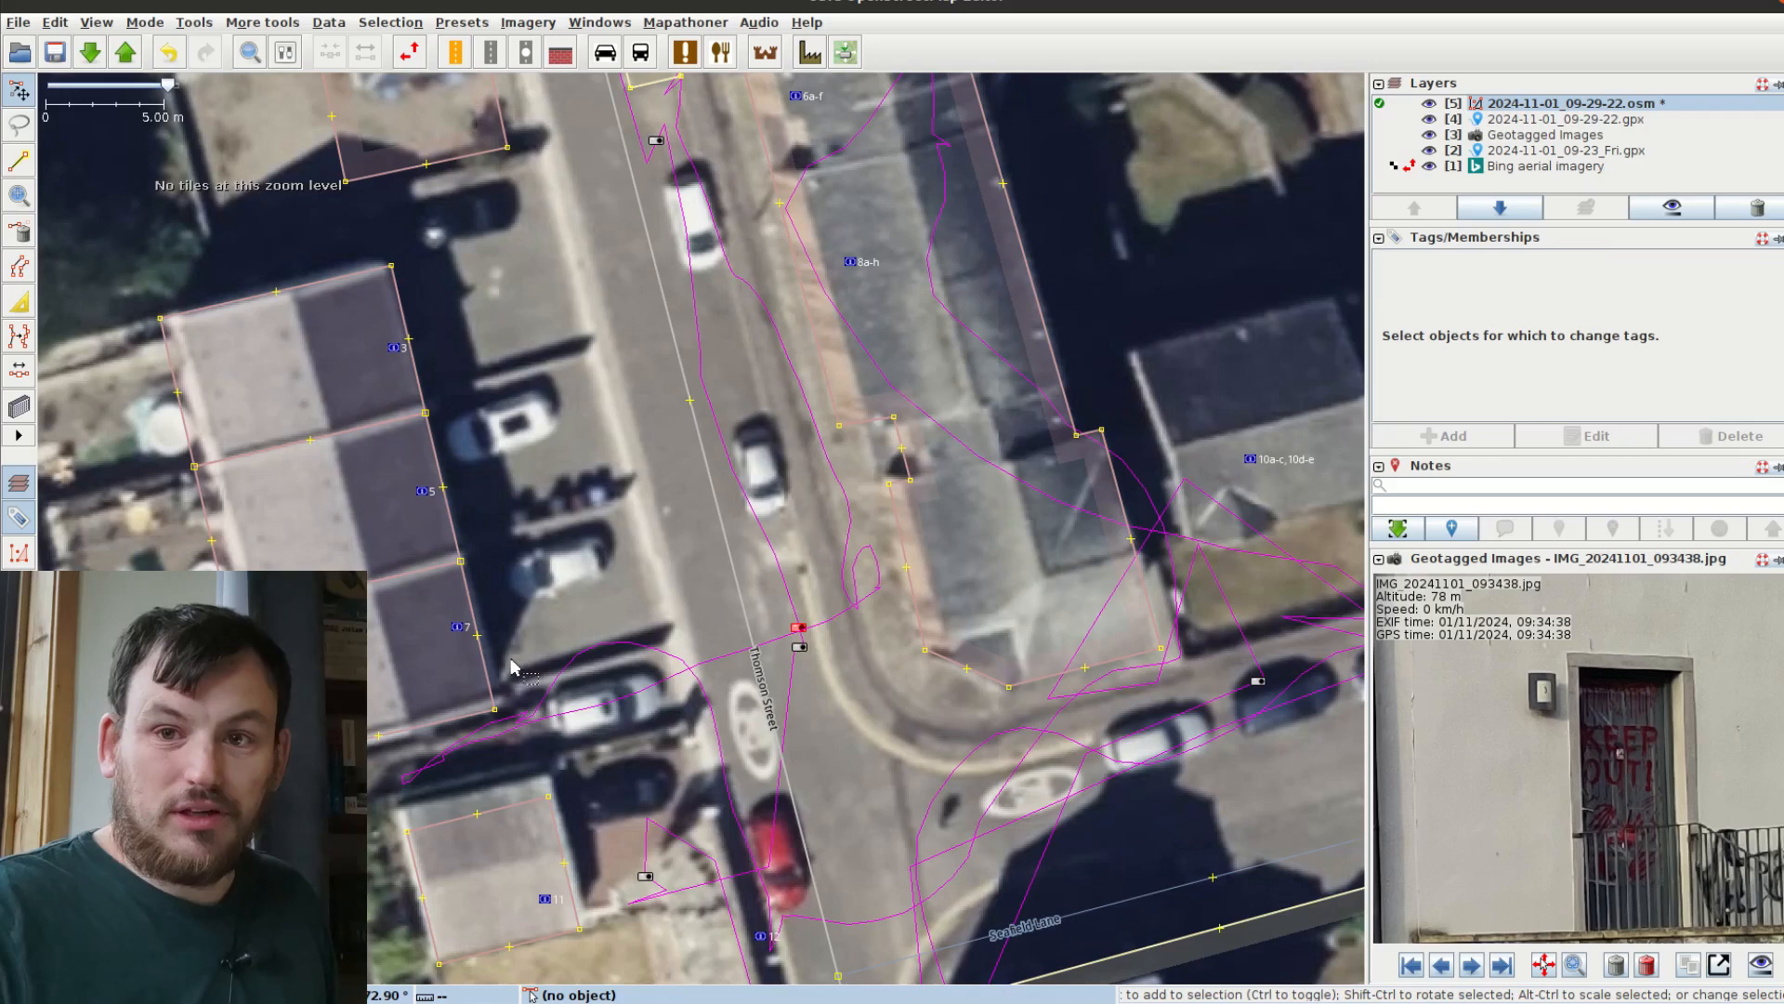
left_click_drag(511, 660, 499, 487)
left_click_drag(847, 438, 824, 573)
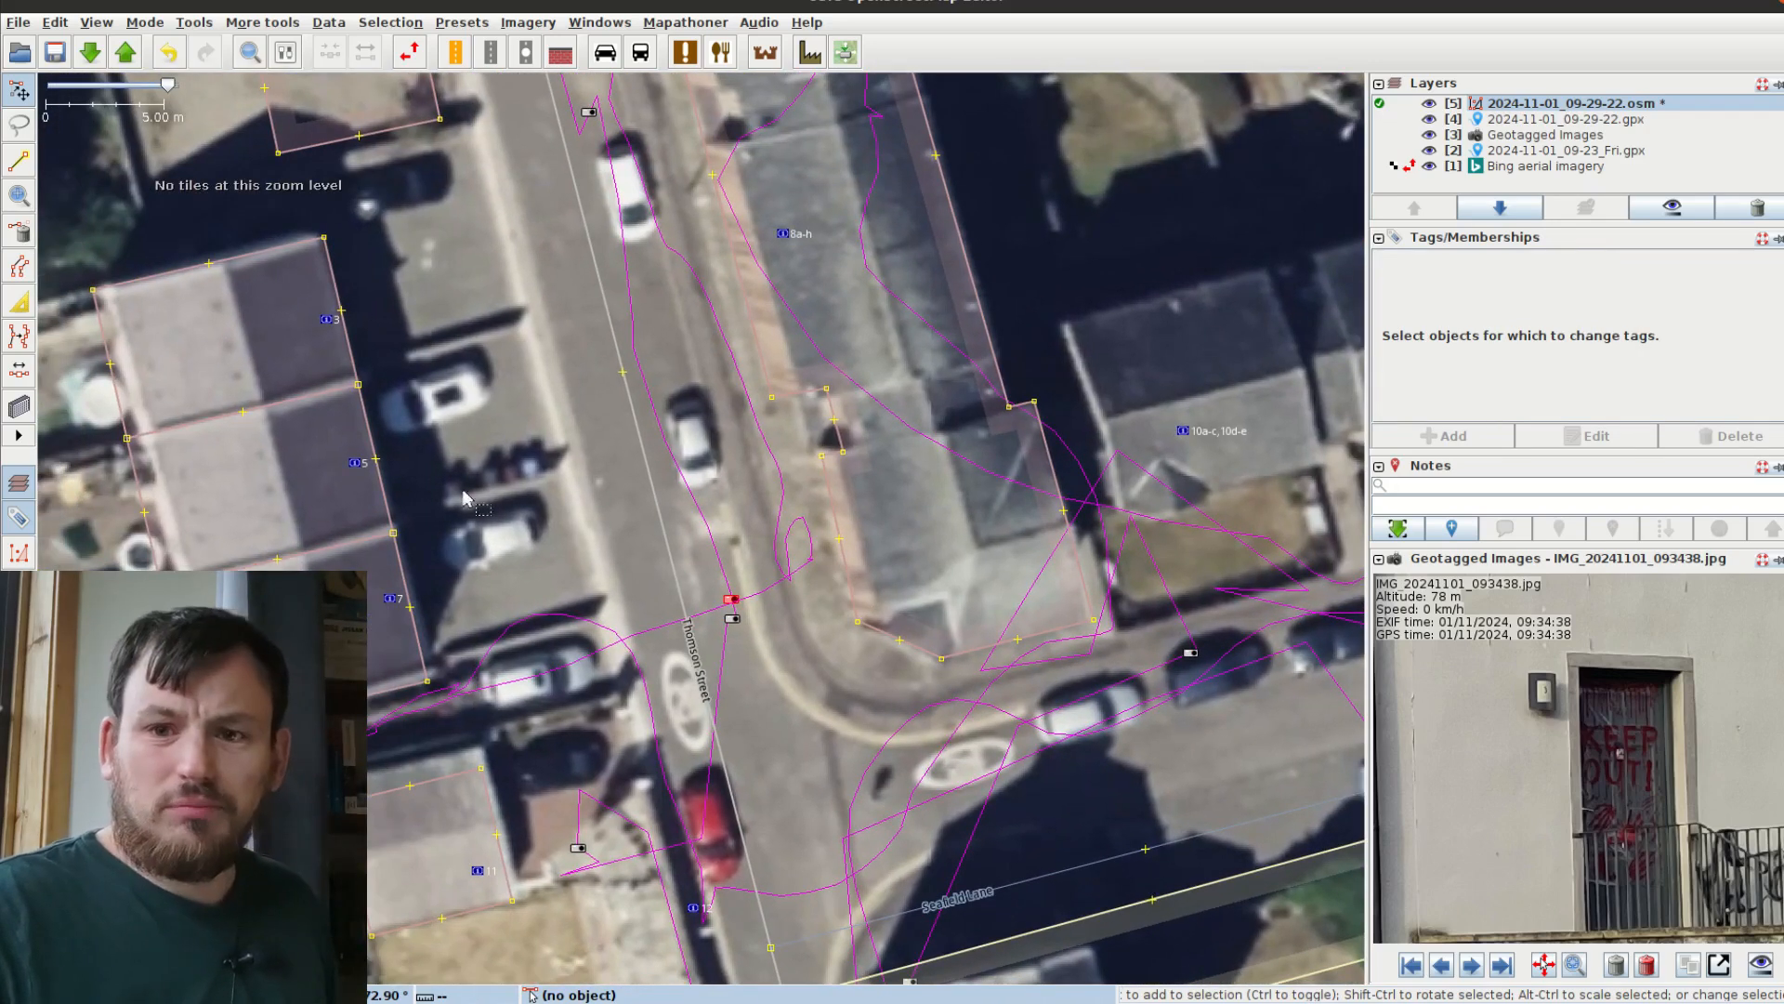
left_click_drag(465, 497, 604, 581)
left_click(530, 681)
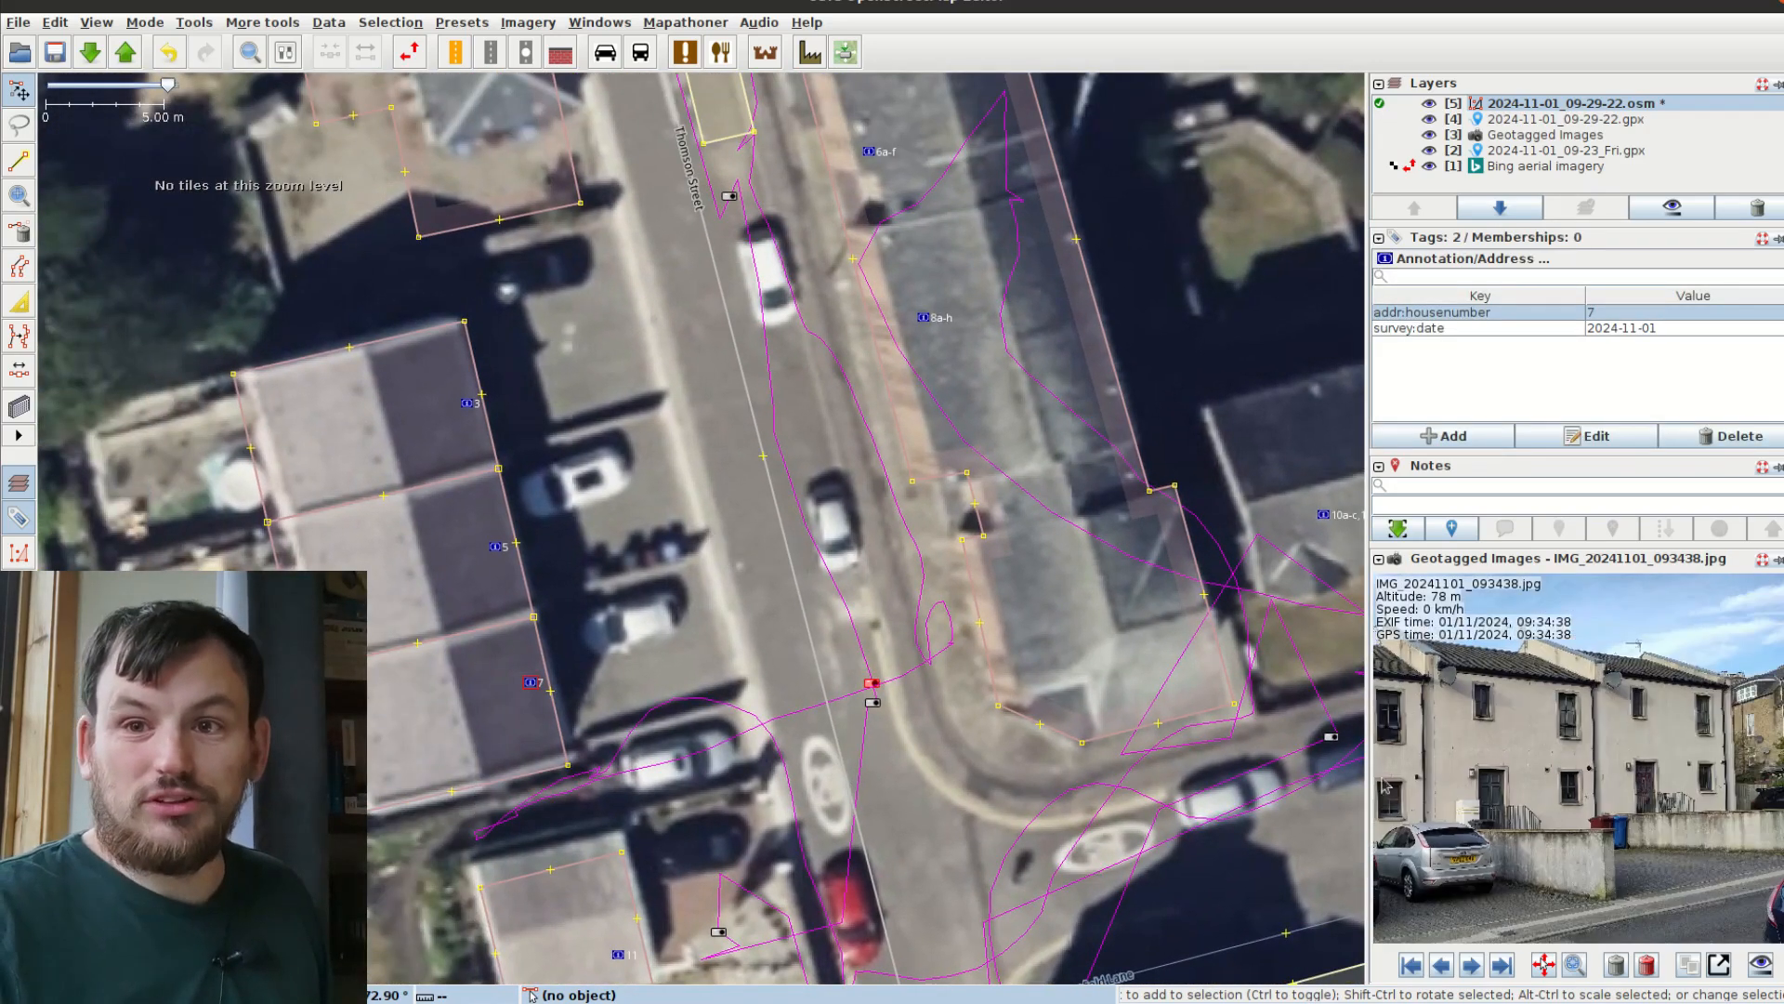
key("a")
left_click_drag(648, 588, 548, 587)
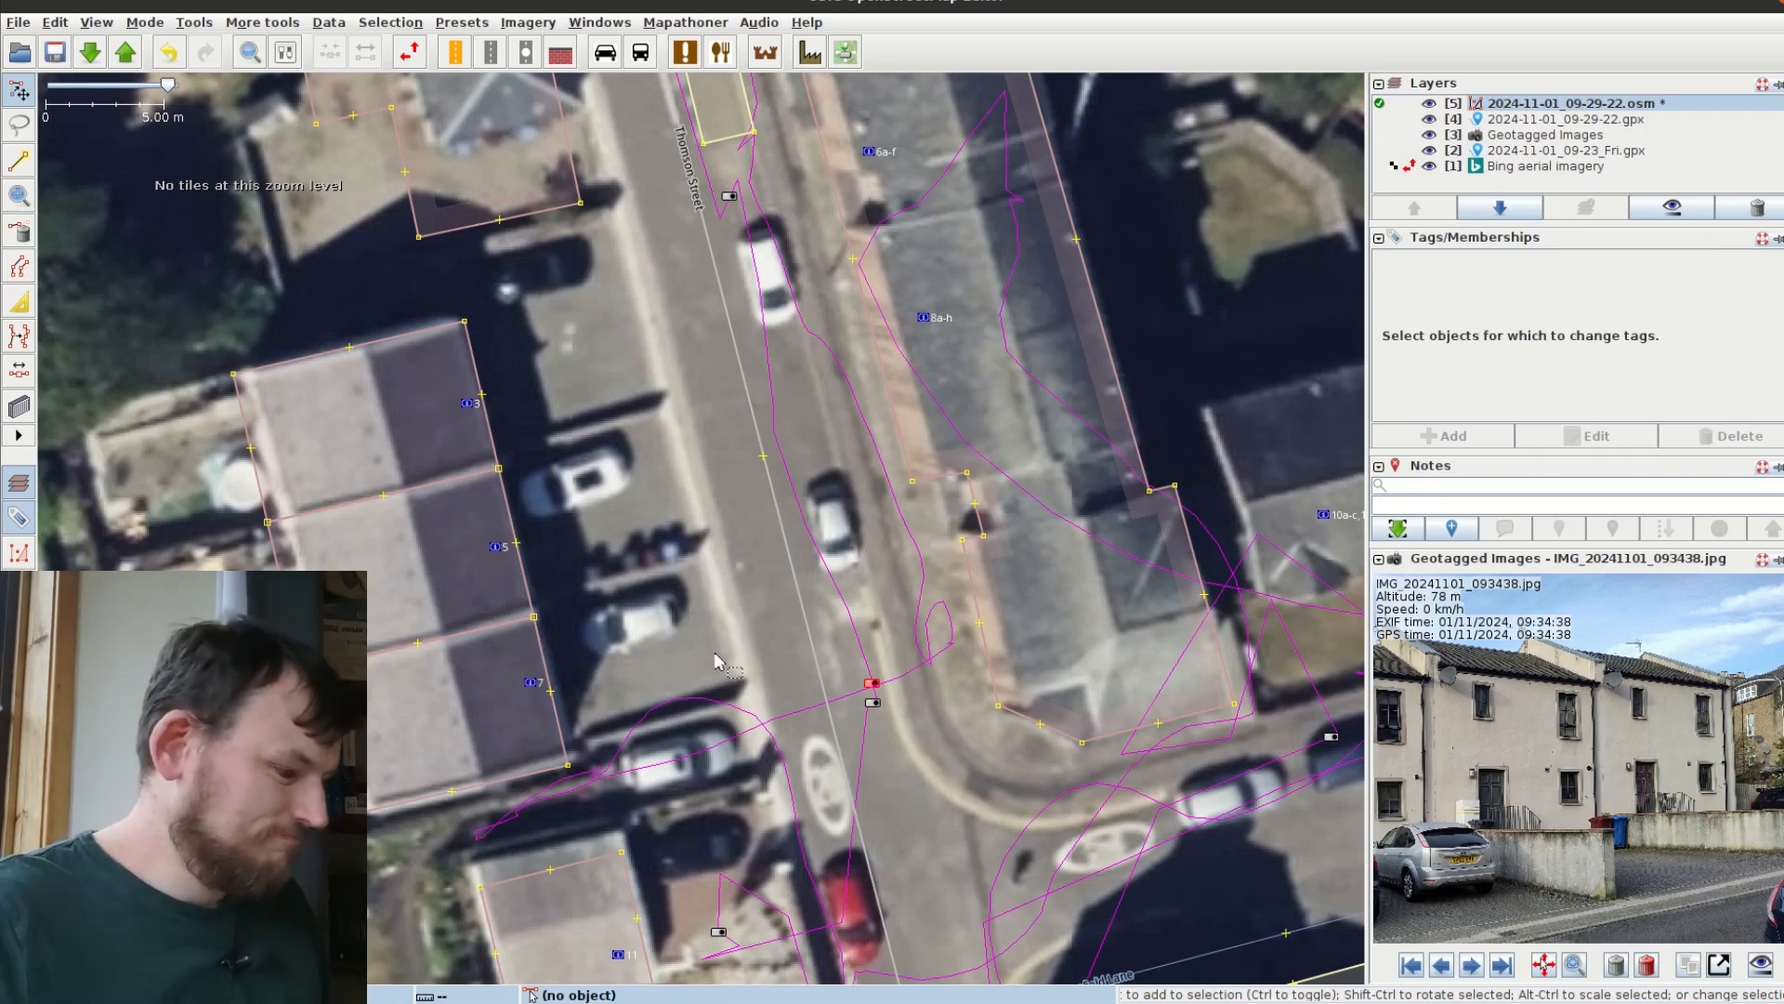
Step: Draw one rectangular building around the roofs at 10a-c,10d-e and 10b on the north side of Seafield Lane
left_click_drag(825, 671, 626, 410)
left_click_drag(1132, 281, 823, 495)
key("b")
left_click(701, 362)
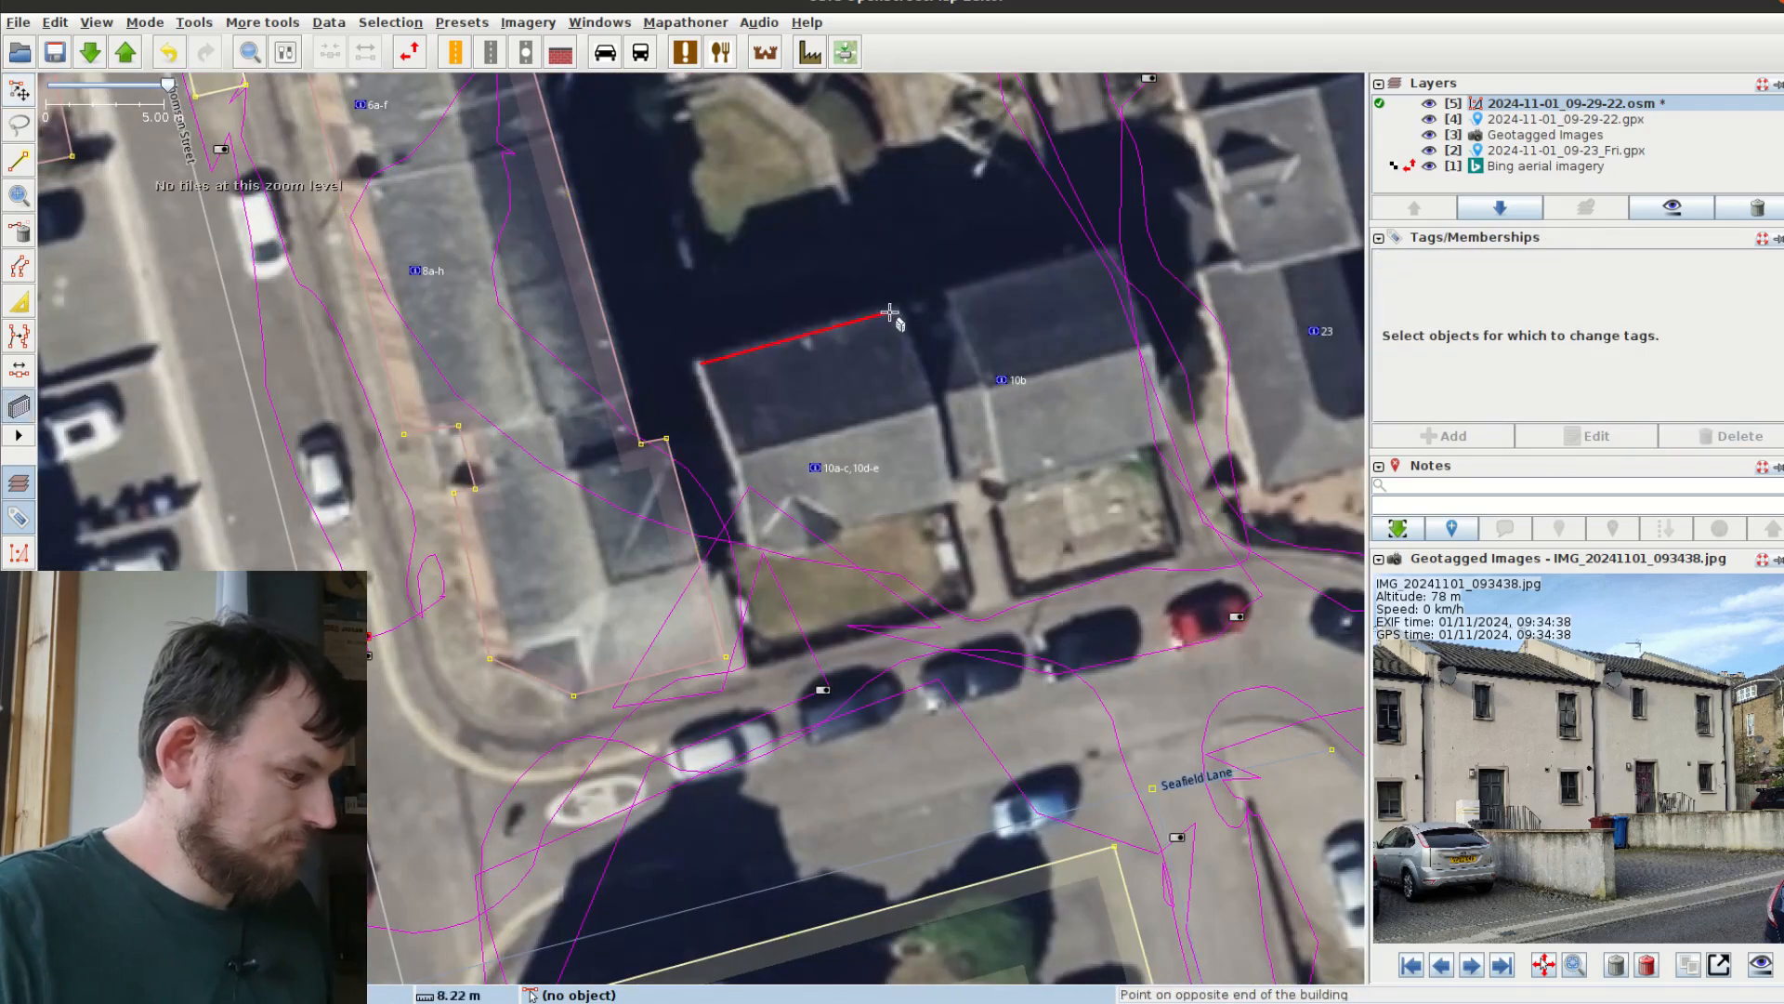
left_click(1117, 258)
left_click(1161, 442)
key("s")
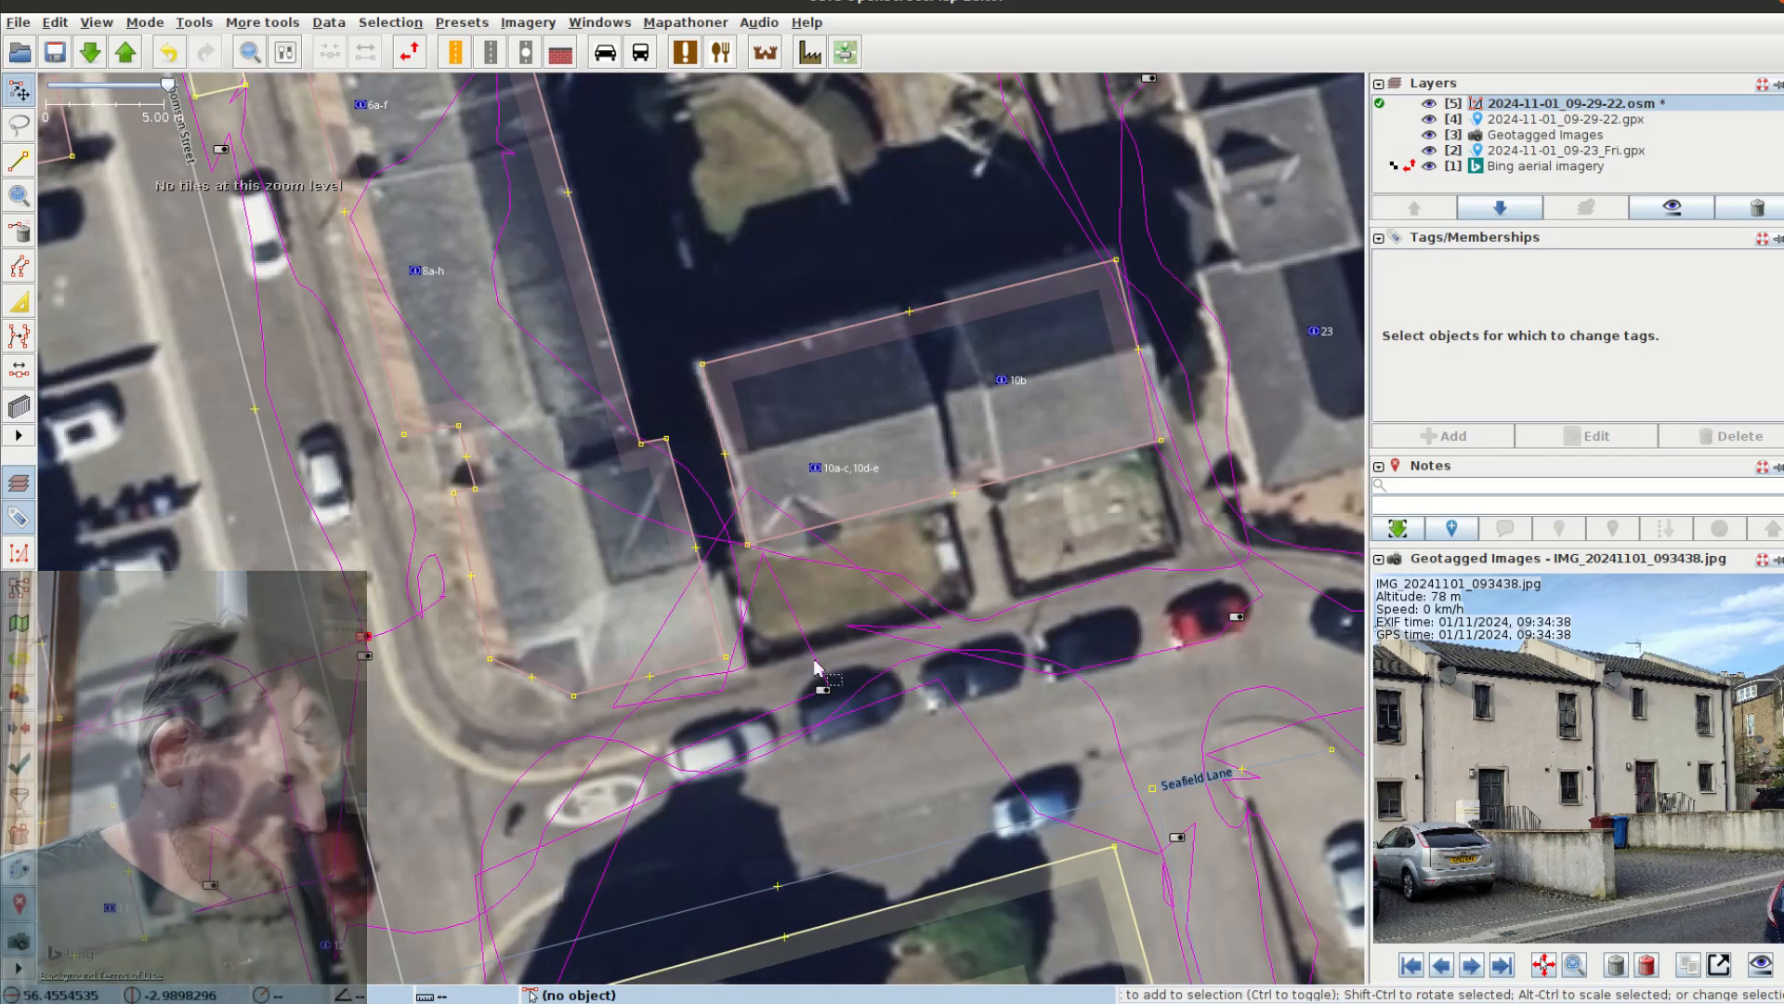
Step: Realign the western stretch of Seafield Lane with the imagery and change its highway tag to residential
left_click_drag(741, 764, 727, 523)
left_click(657, 674)
left_click_drag(389, 742, 367, 655)
left_click_drag(1138, 546, 1140, 459)
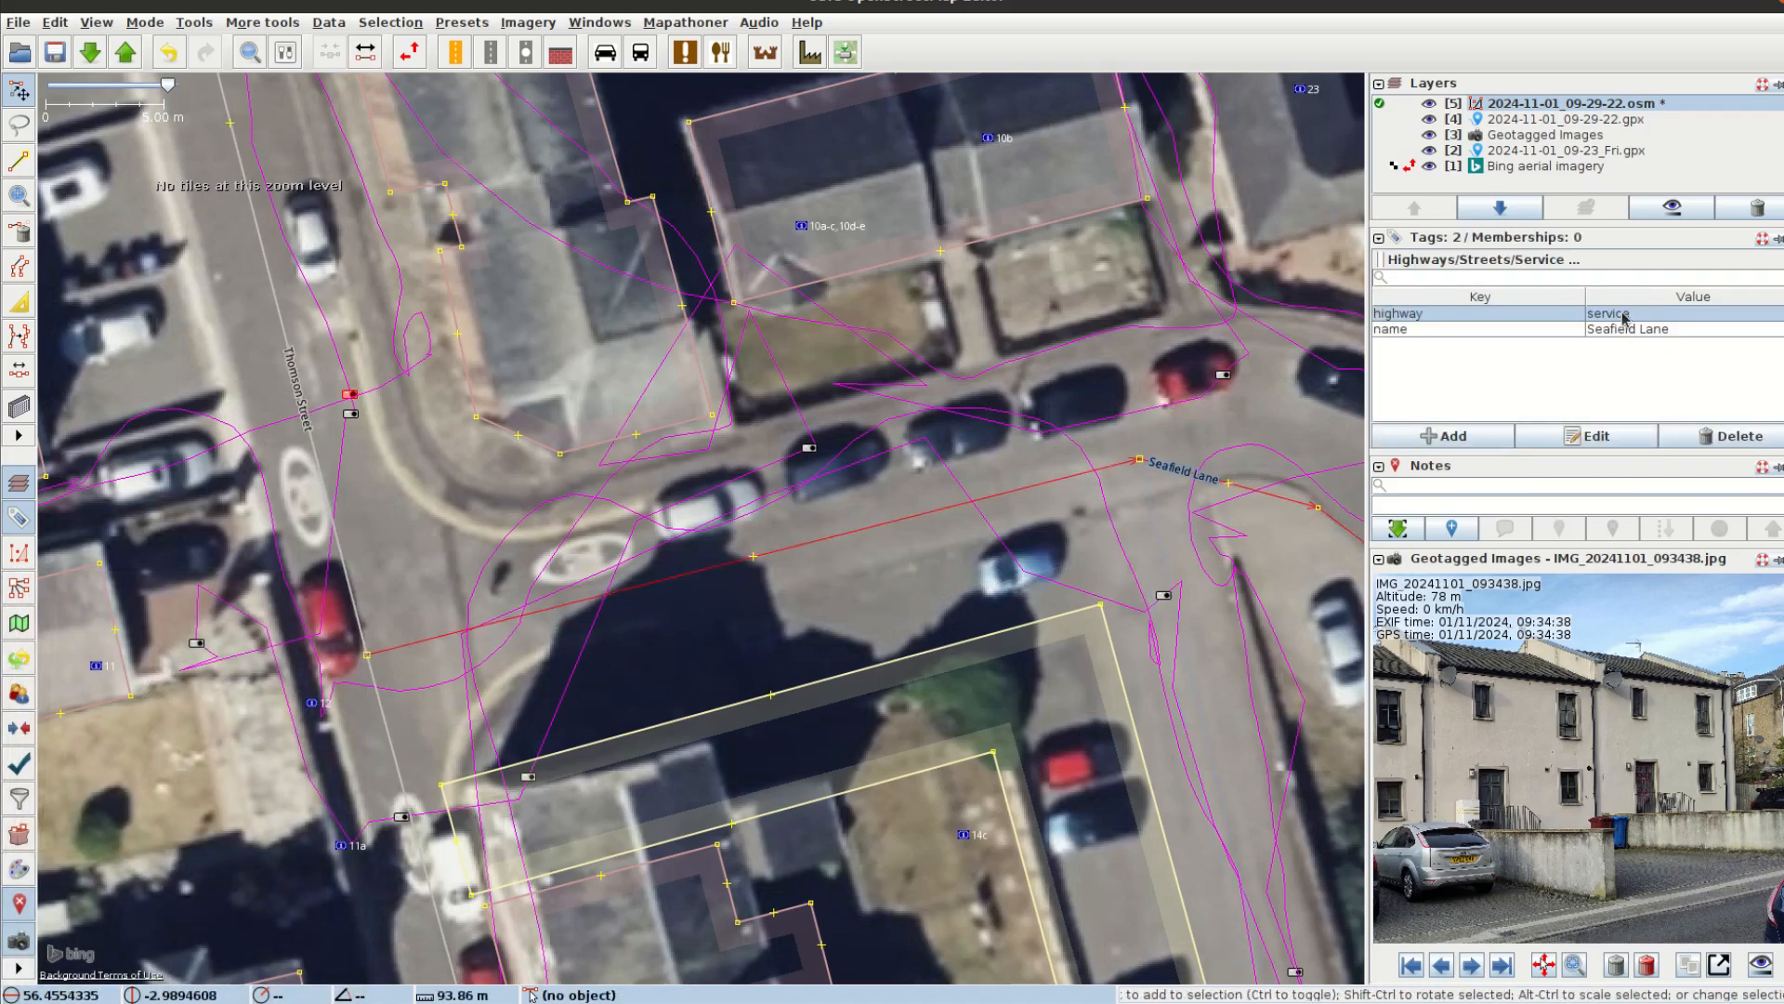
double_click(1625, 319)
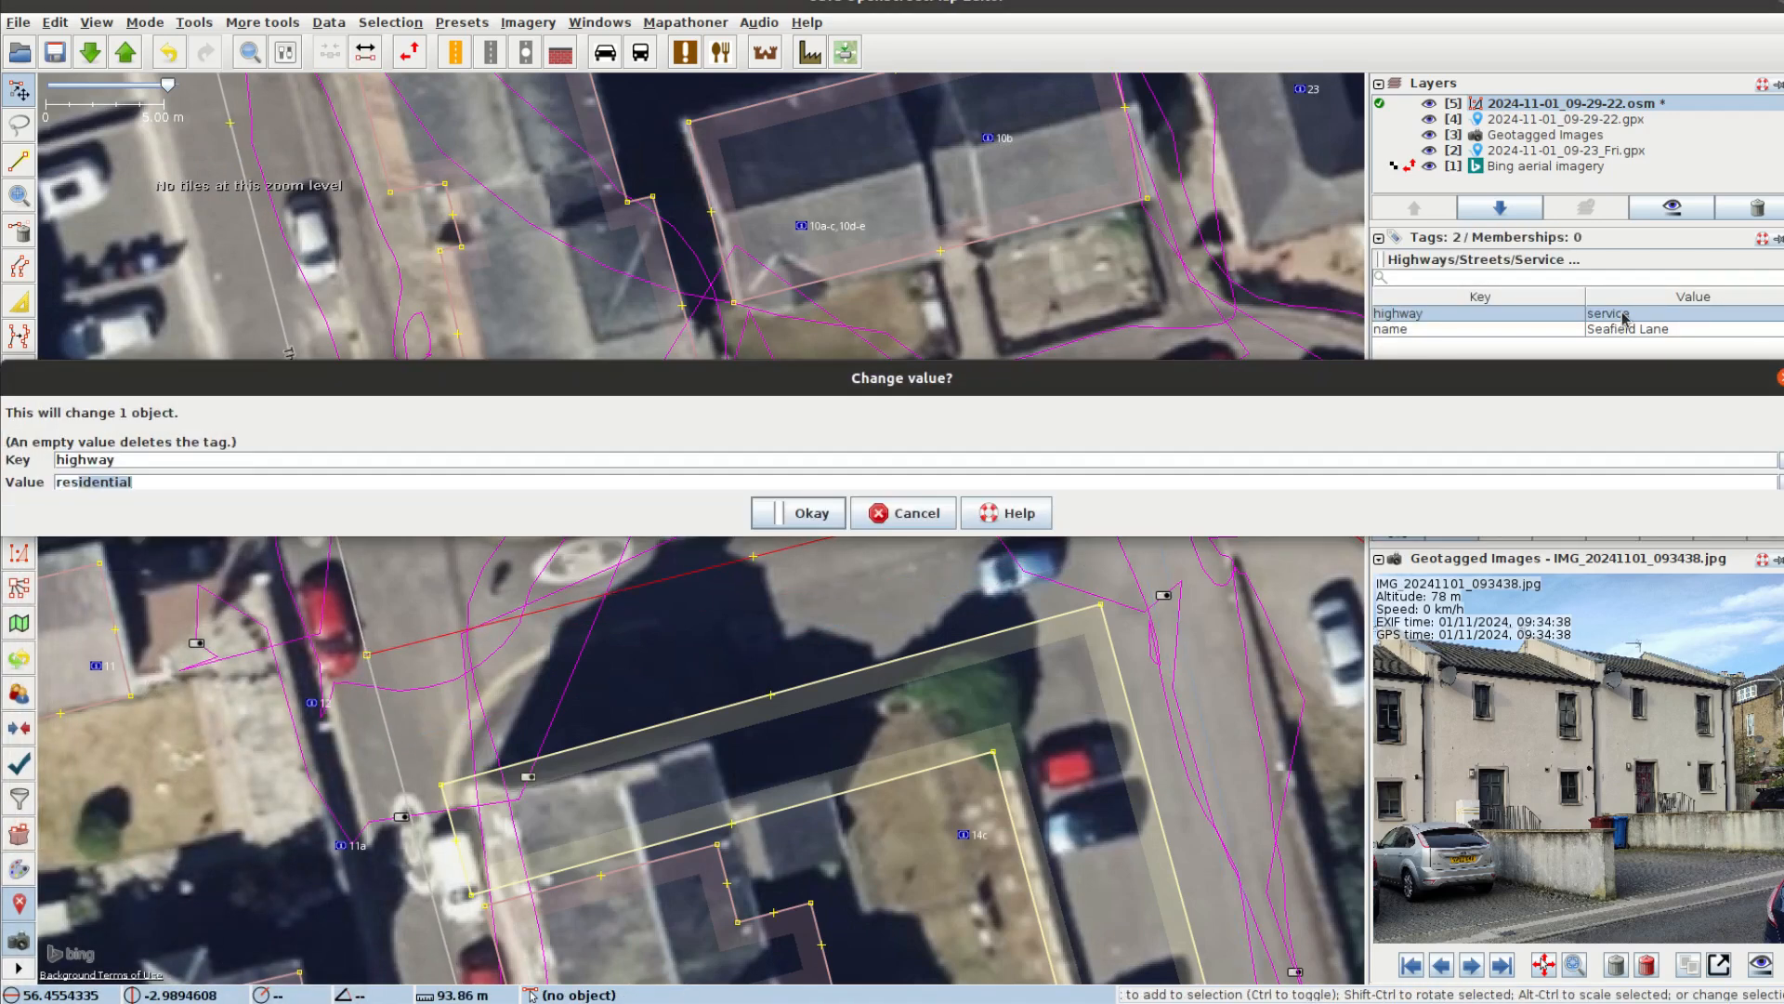
key("Return")
Step: Reposition the nodes along Seafield Lane's eastern bend to follow the road in the aerial imagery
left_click(355, 578)
left_click_drag(526, 547, 191, 501)
left_click_drag(893, 436, 913, 377)
left_click_drag(804, 411, 800, 393)
left_click_drag(983, 461, 1022, 410)
left_click_drag(1086, 499, 1100, 475)
left_click_drag(1150, 588, 1179, 502)
left_click_drag(1291, 596, 789, 638)
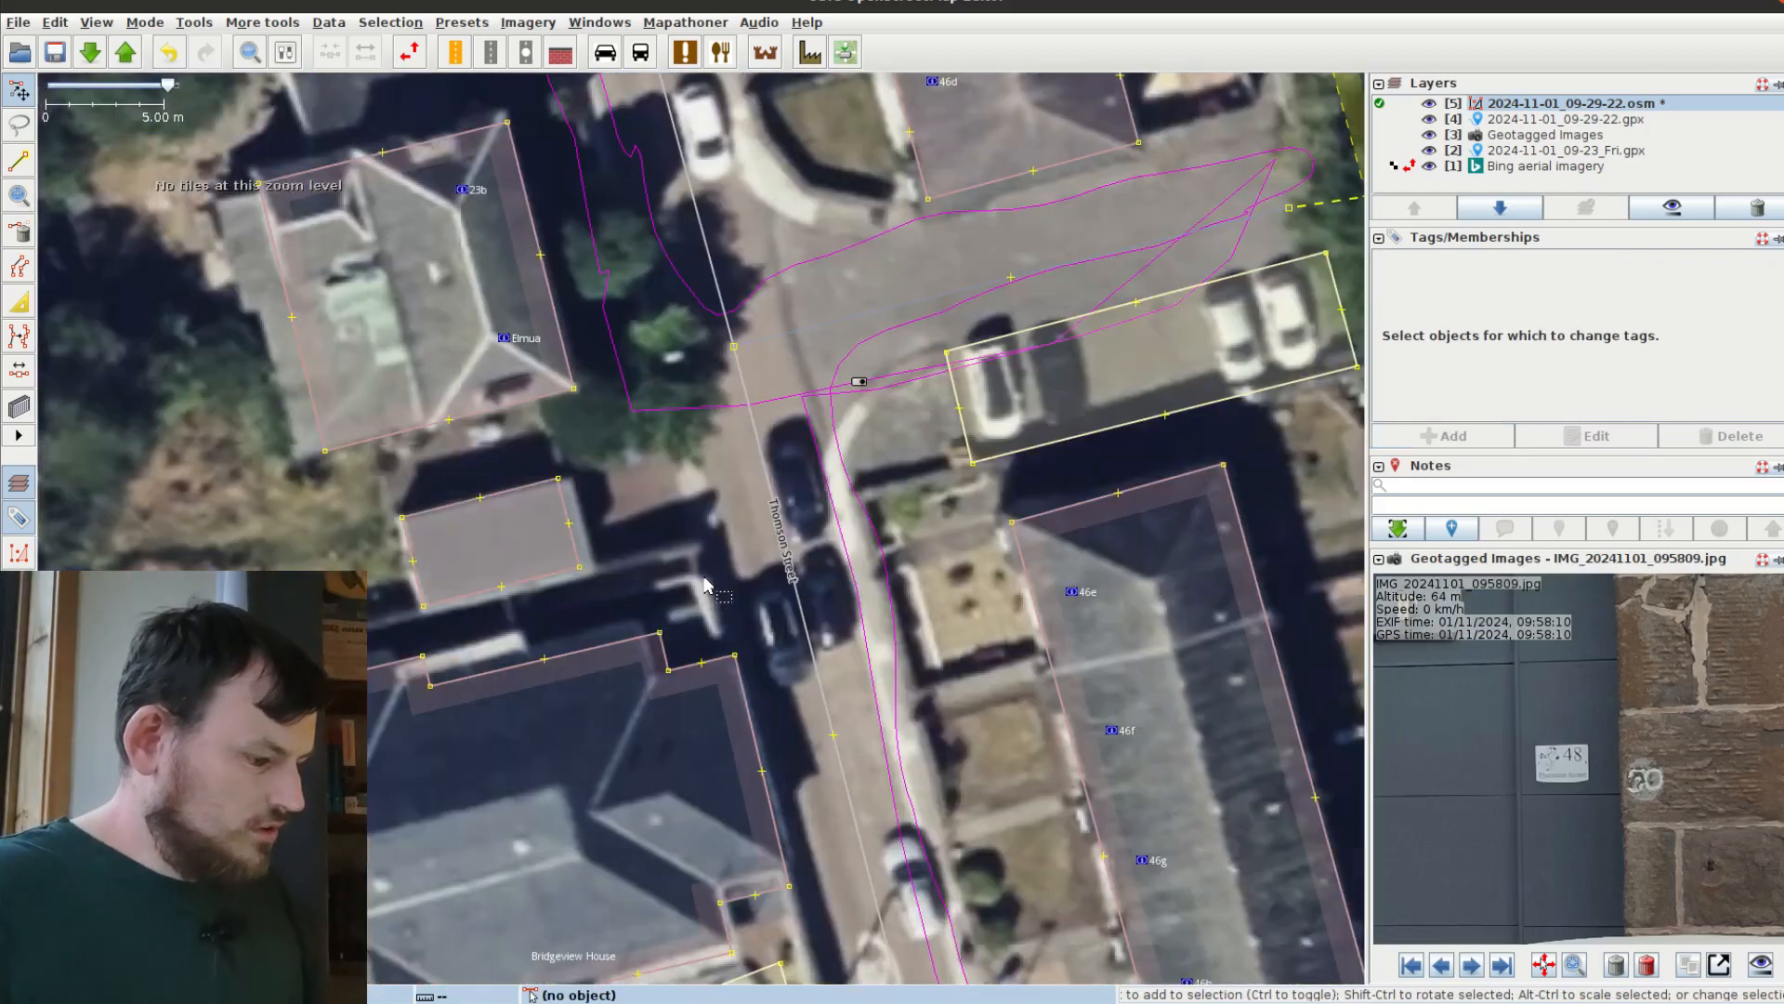
Step: Examine the buildings and address points along the southern part of Thomson Street down to Magdalen Yard Road
left_click_drag(683, 535, 536, 138)
left_click_drag(664, 542, 595, 188)
left_click_drag(757, 673, 725, 473)
left_click_drag(821, 808, 742, 489)
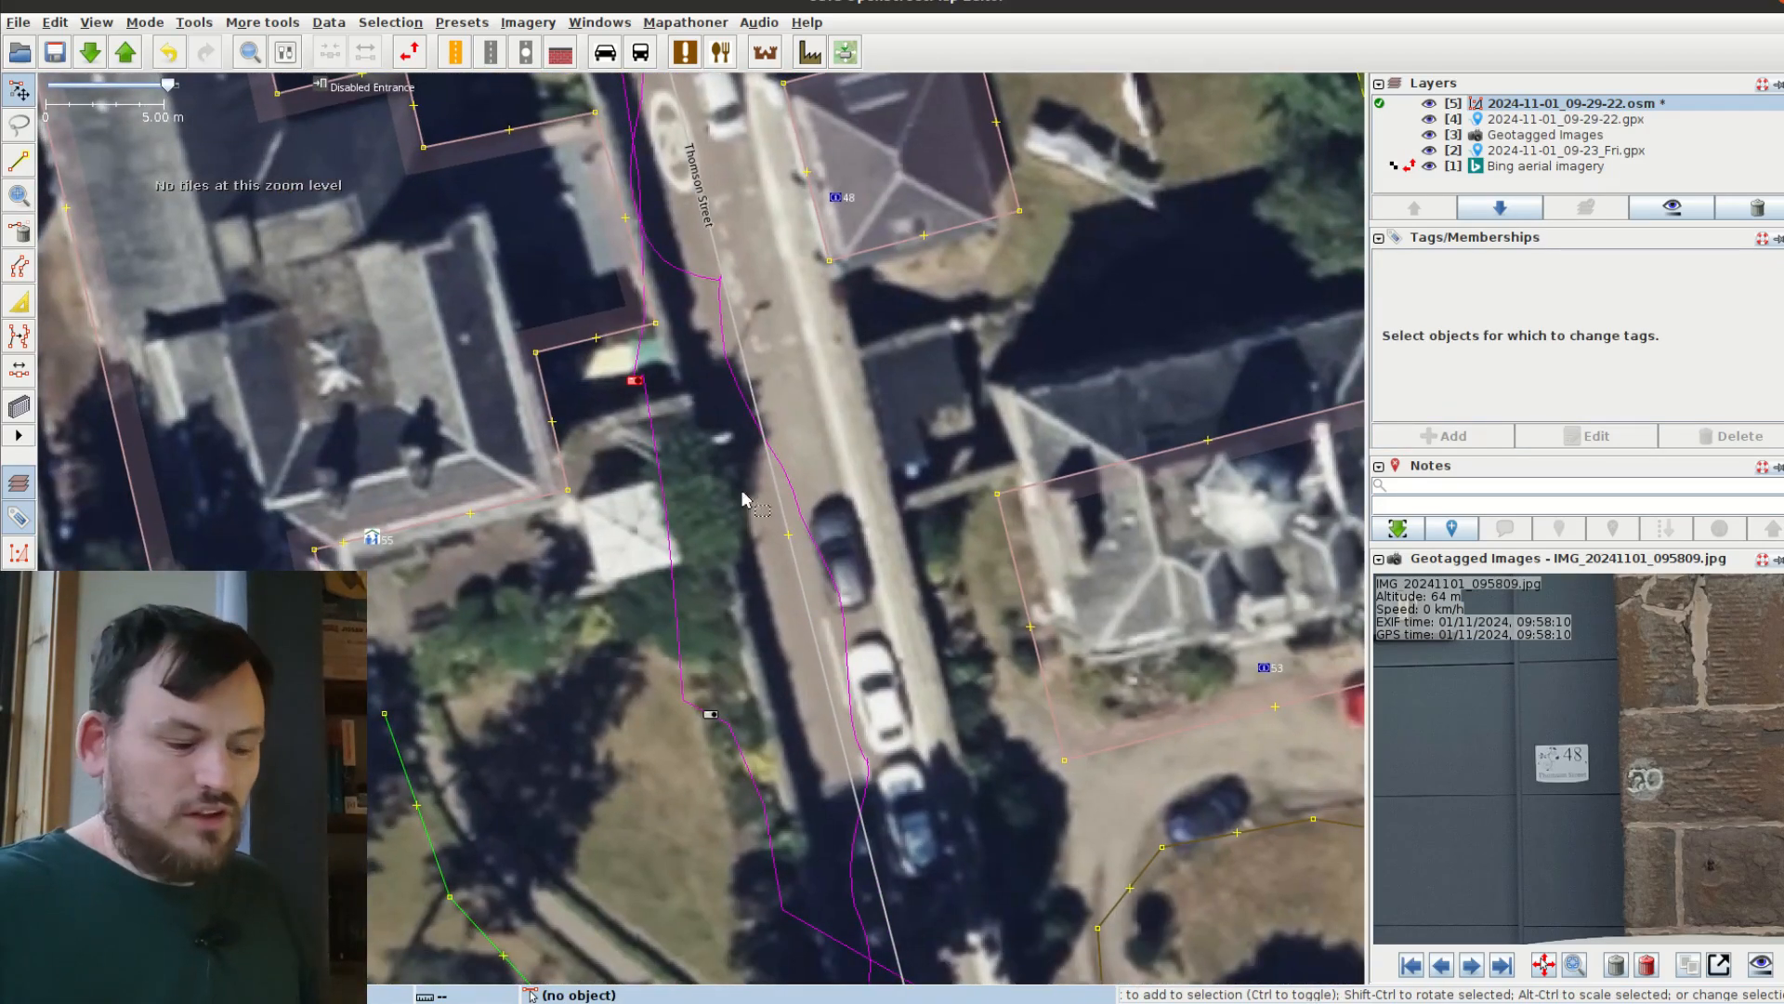
left_click_drag(729, 656, 544, 534)
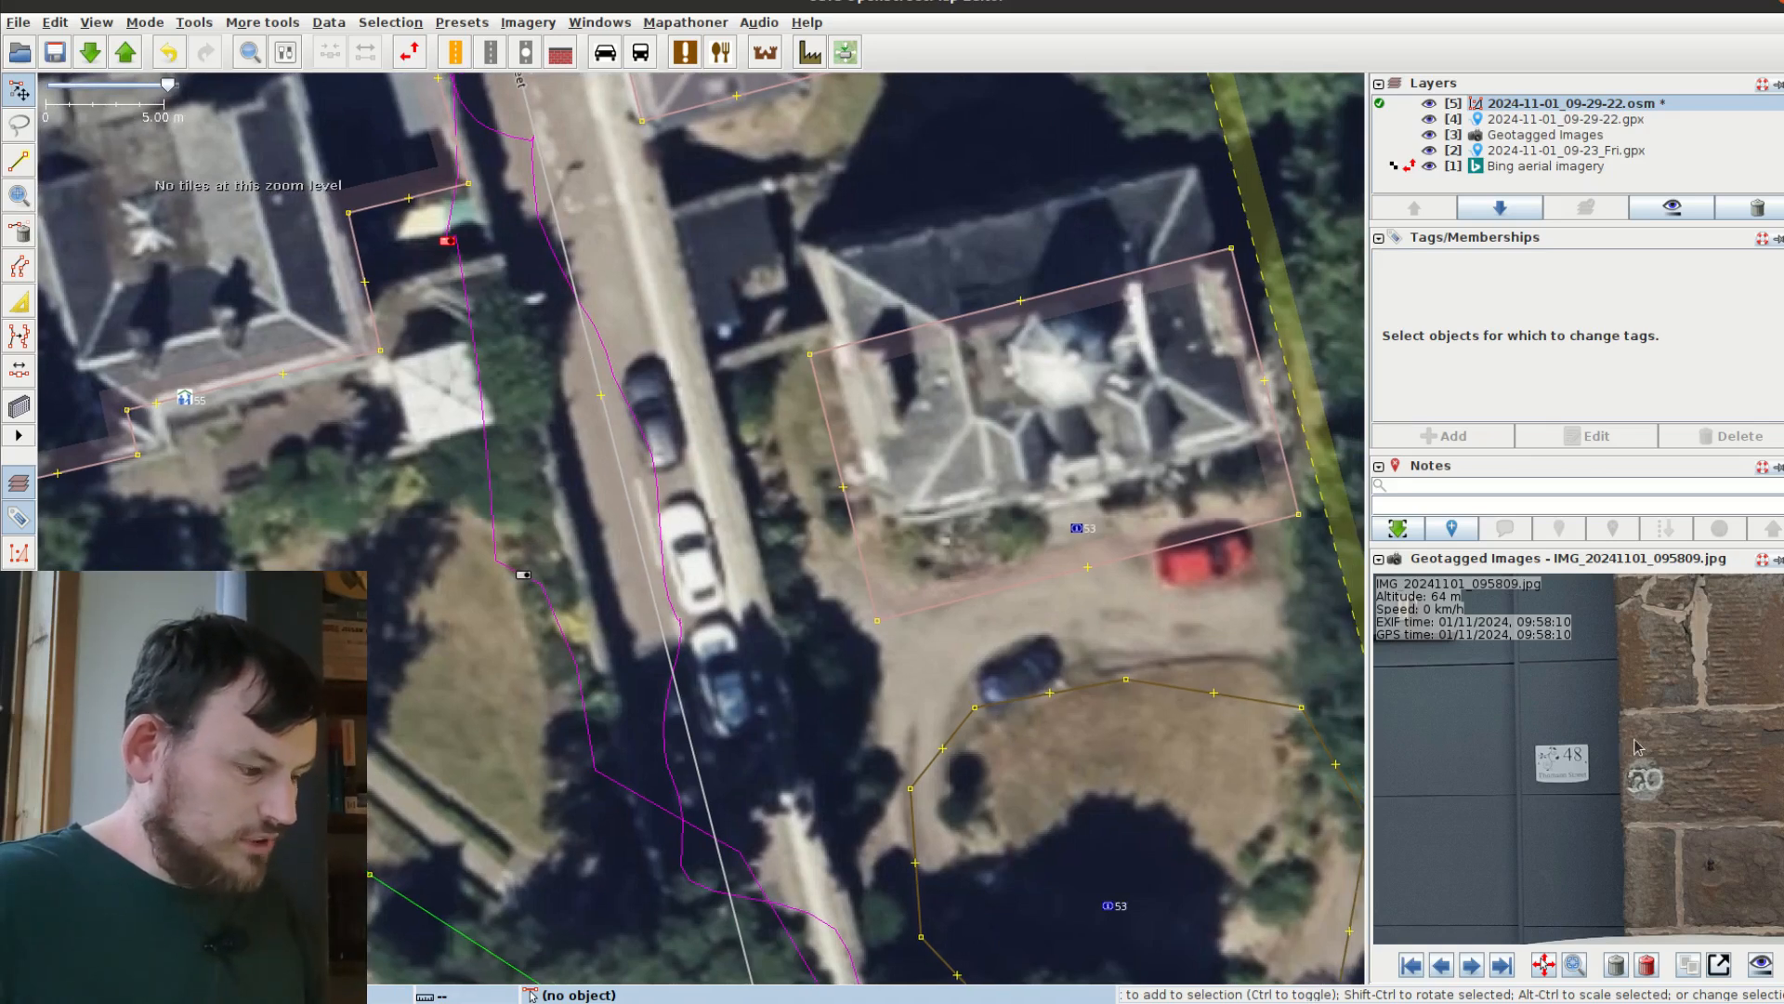
scroll(1617, 758, "down", 5)
left_click_drag(730, 349, 1000, 743)
left_click_drag(653, 430, 901, 859)
left_click(823, 441)
scroll(820, 441, "down", 2)
scroll(820, 435, "down", 1)
left_click(832, 433)
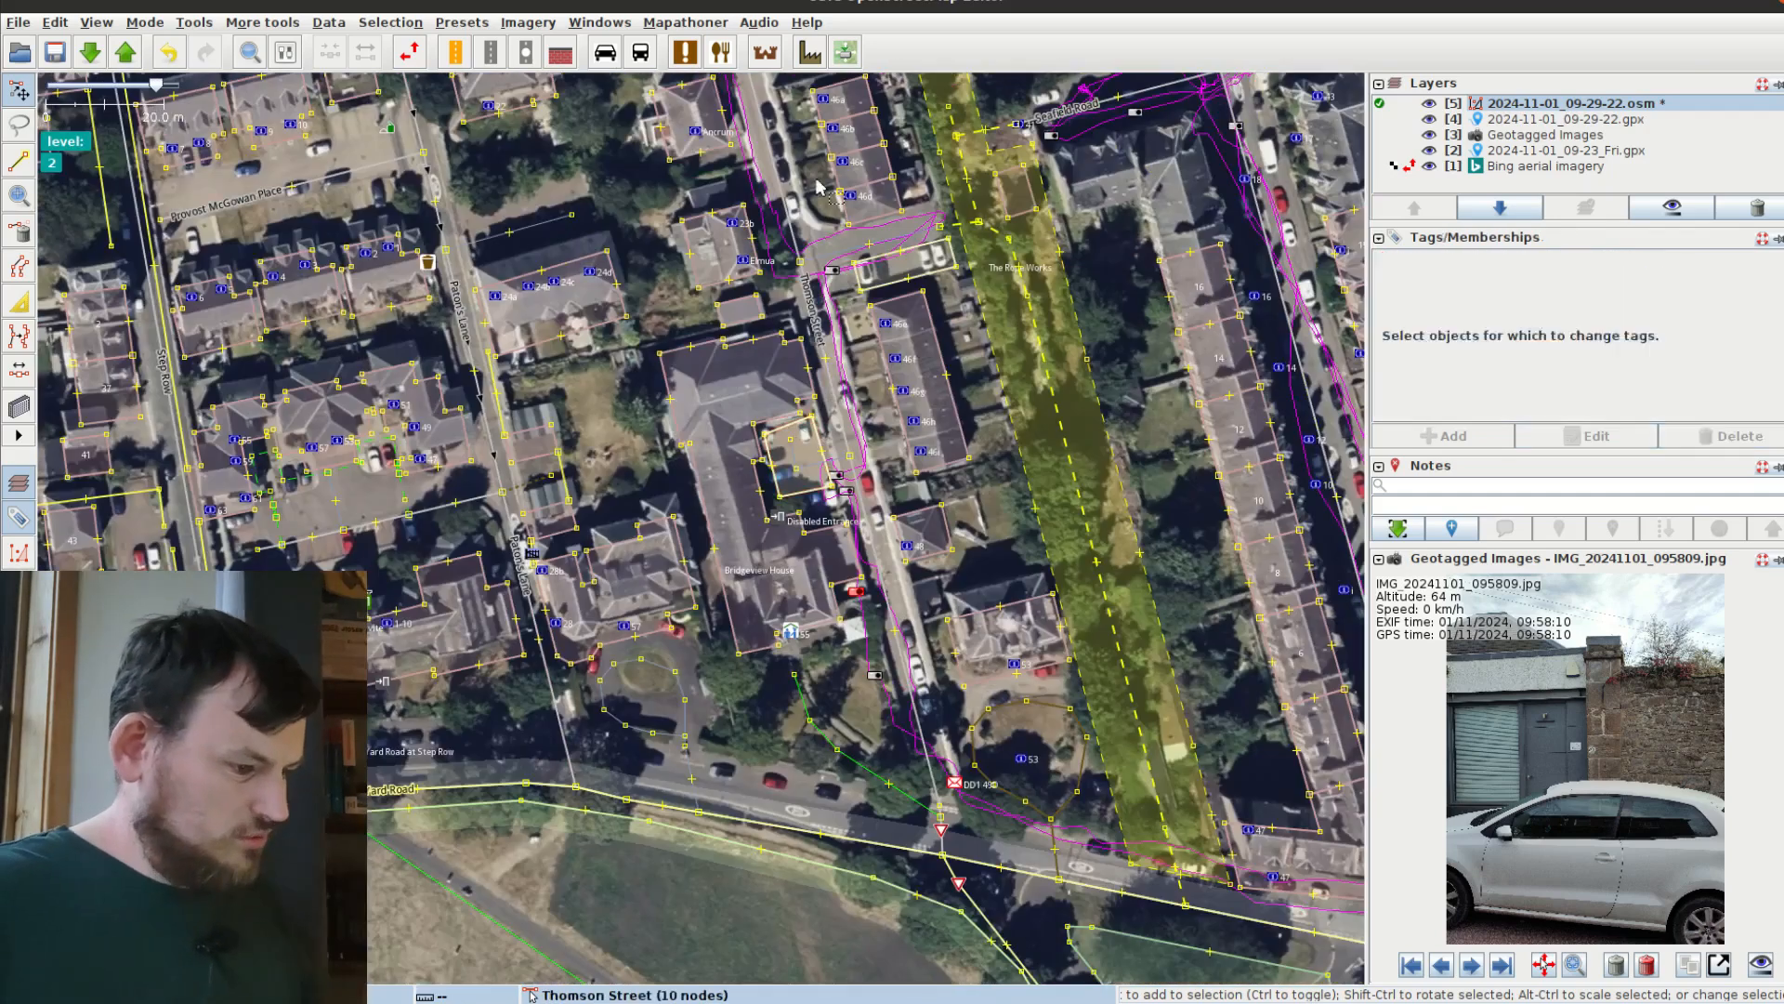
left_click_drag(724, 379, 549, 536)
left_click(821, 510)
left_click_drag(640, 634, 744, 488)
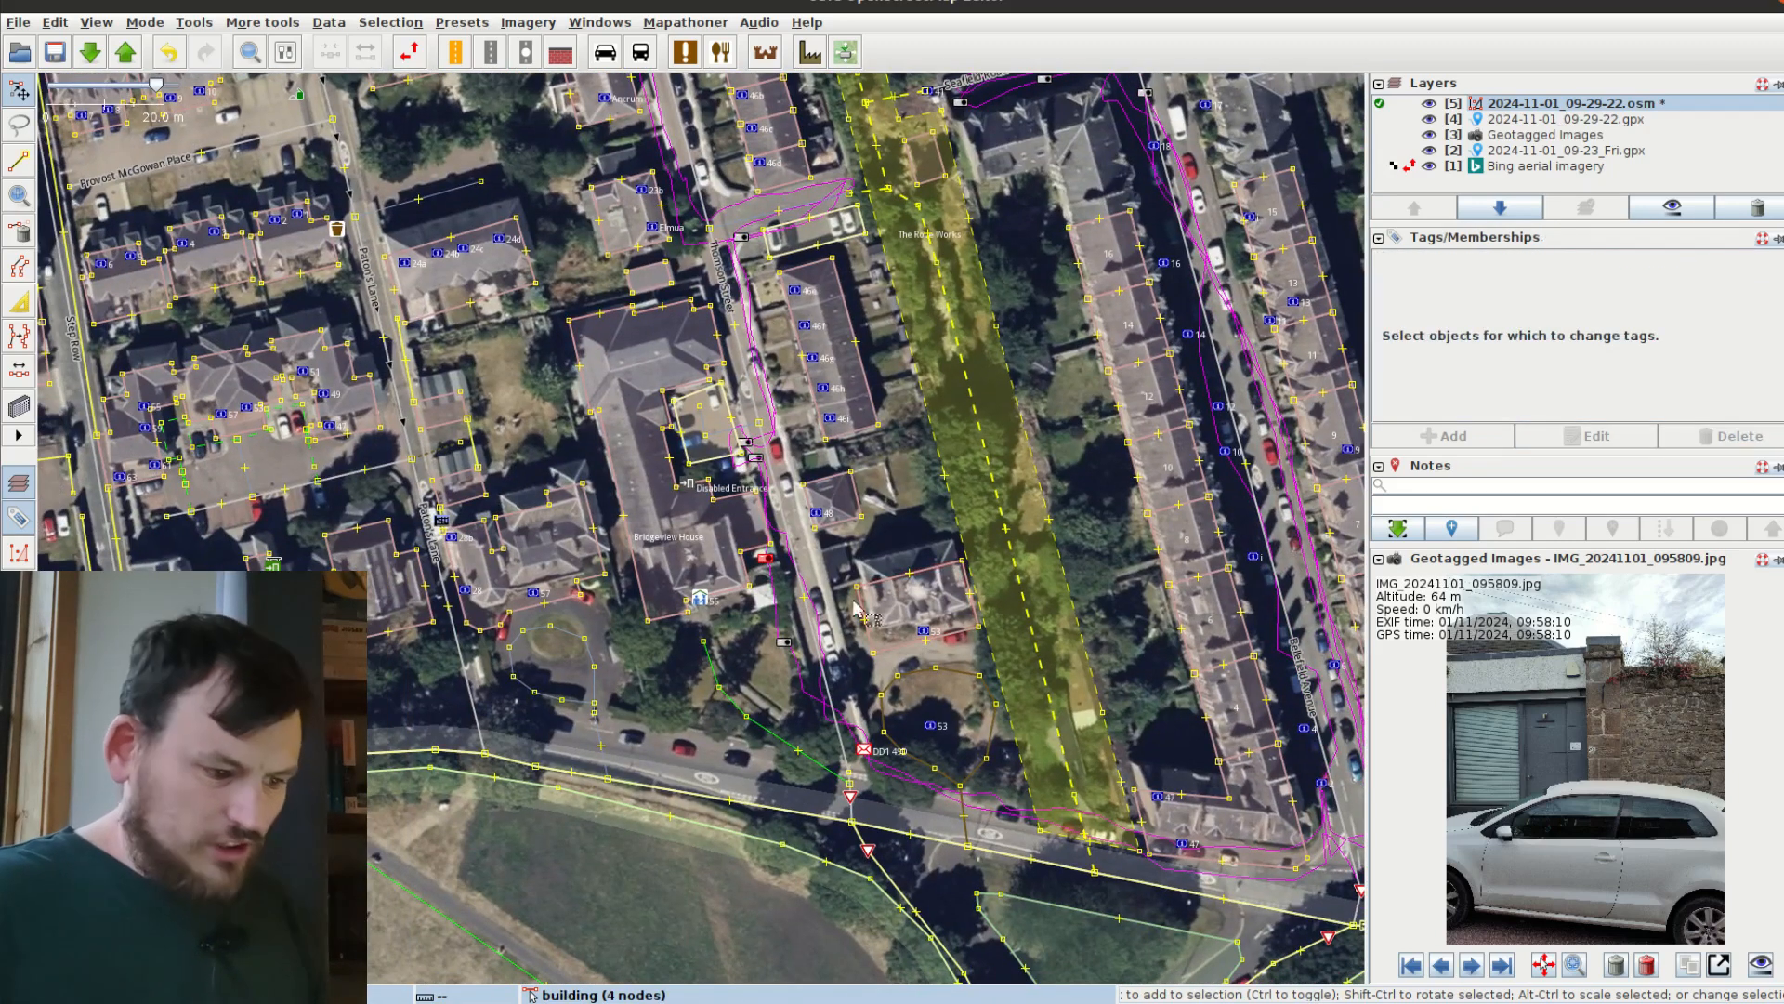
Step: Compare the door plate and painted wall number in photo IMG_20241101_095809 with the buildings around house number 48
scroll(823, 508, "up", 4)
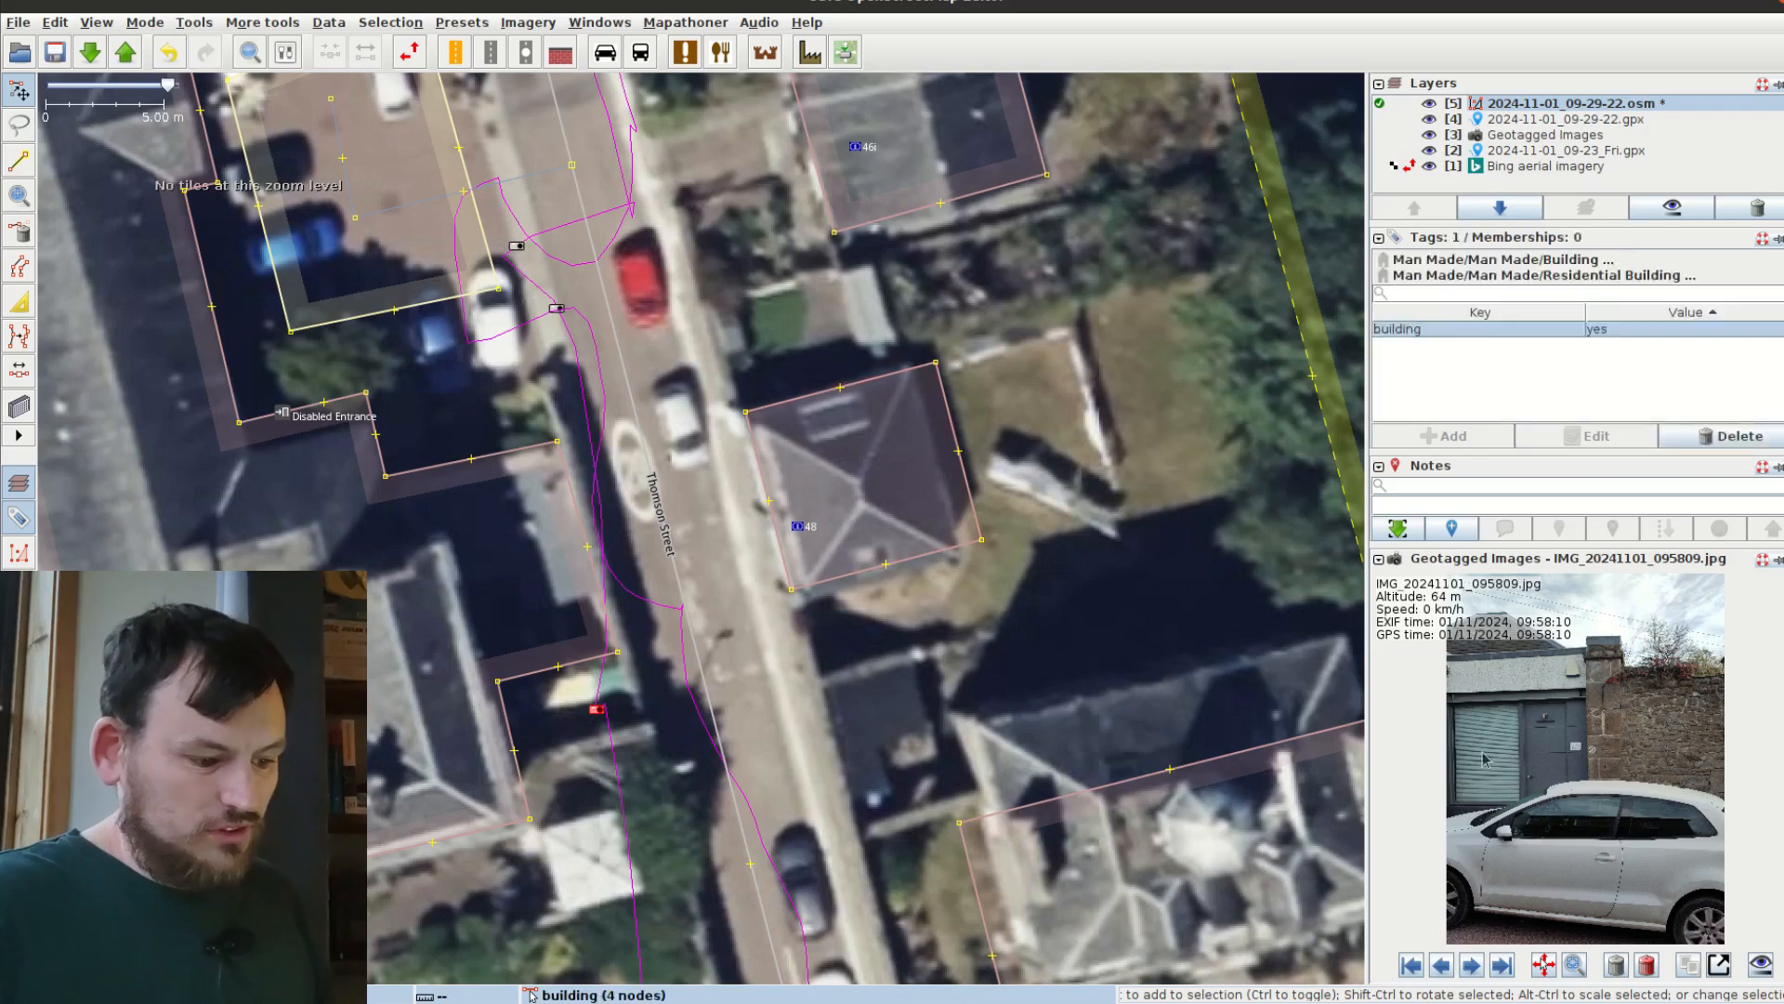
scroll(1584, 736, "up", 8)
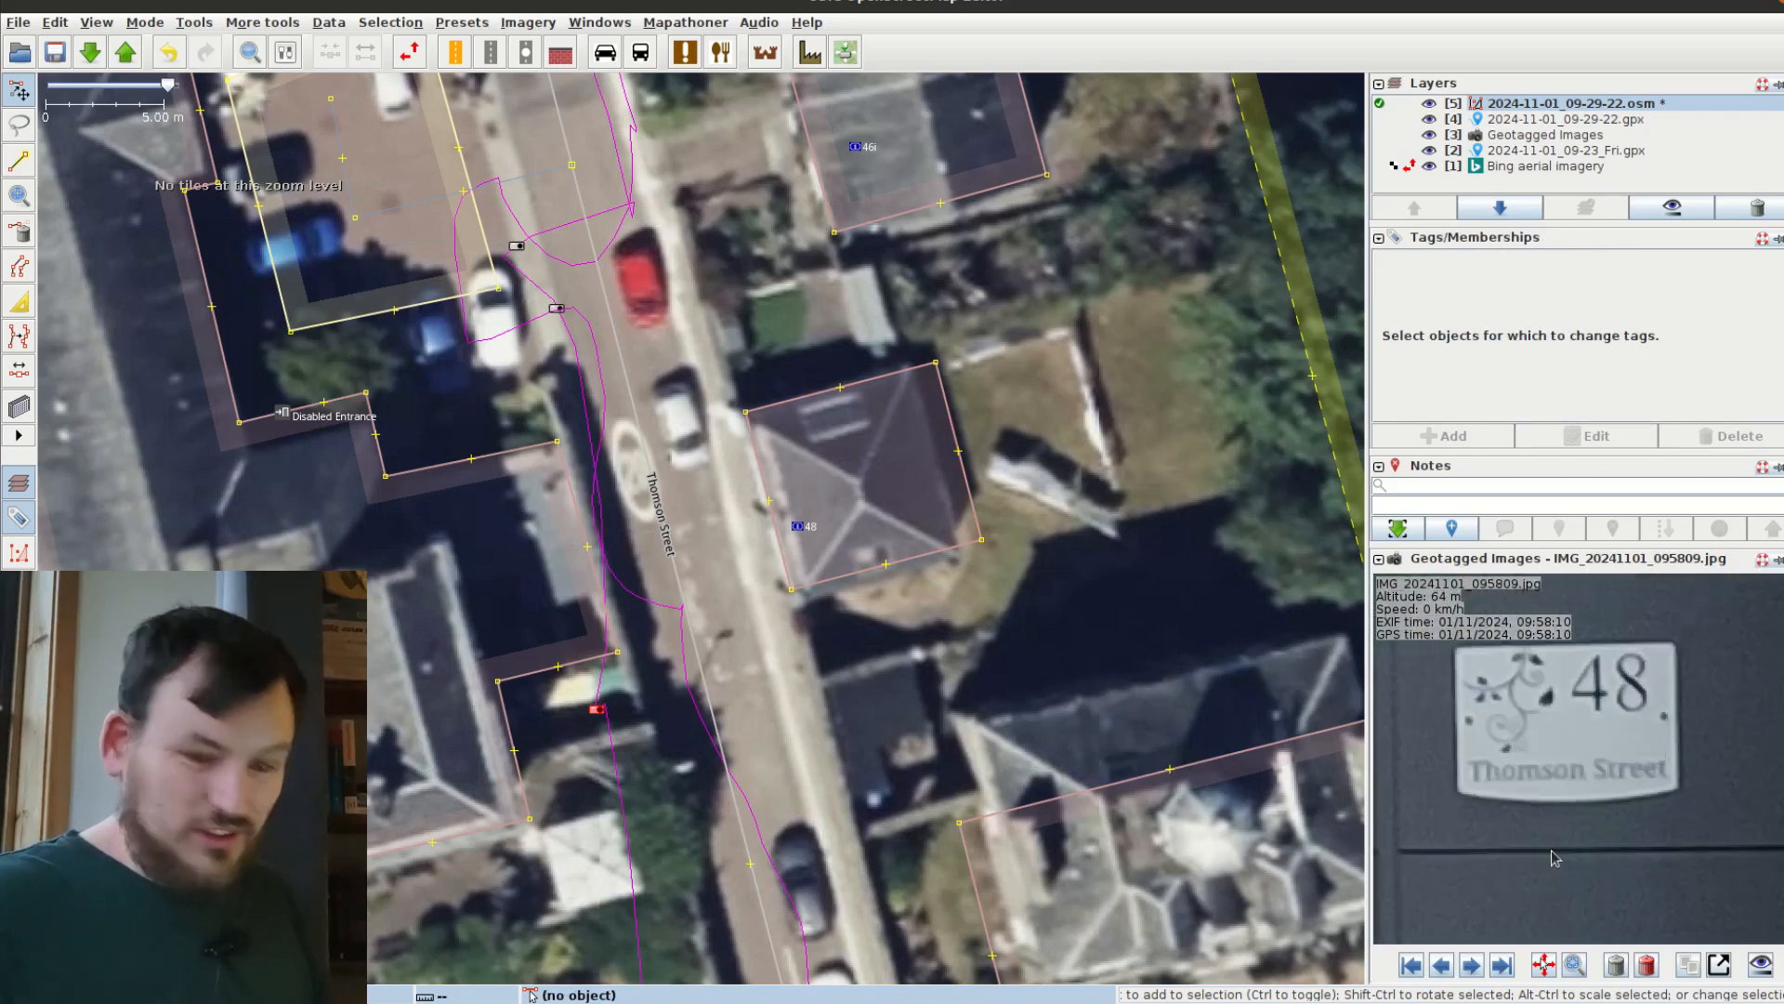
left_click_drag(1560, 753, 1558, 795)
scroll(1626, 801, "down", 5)
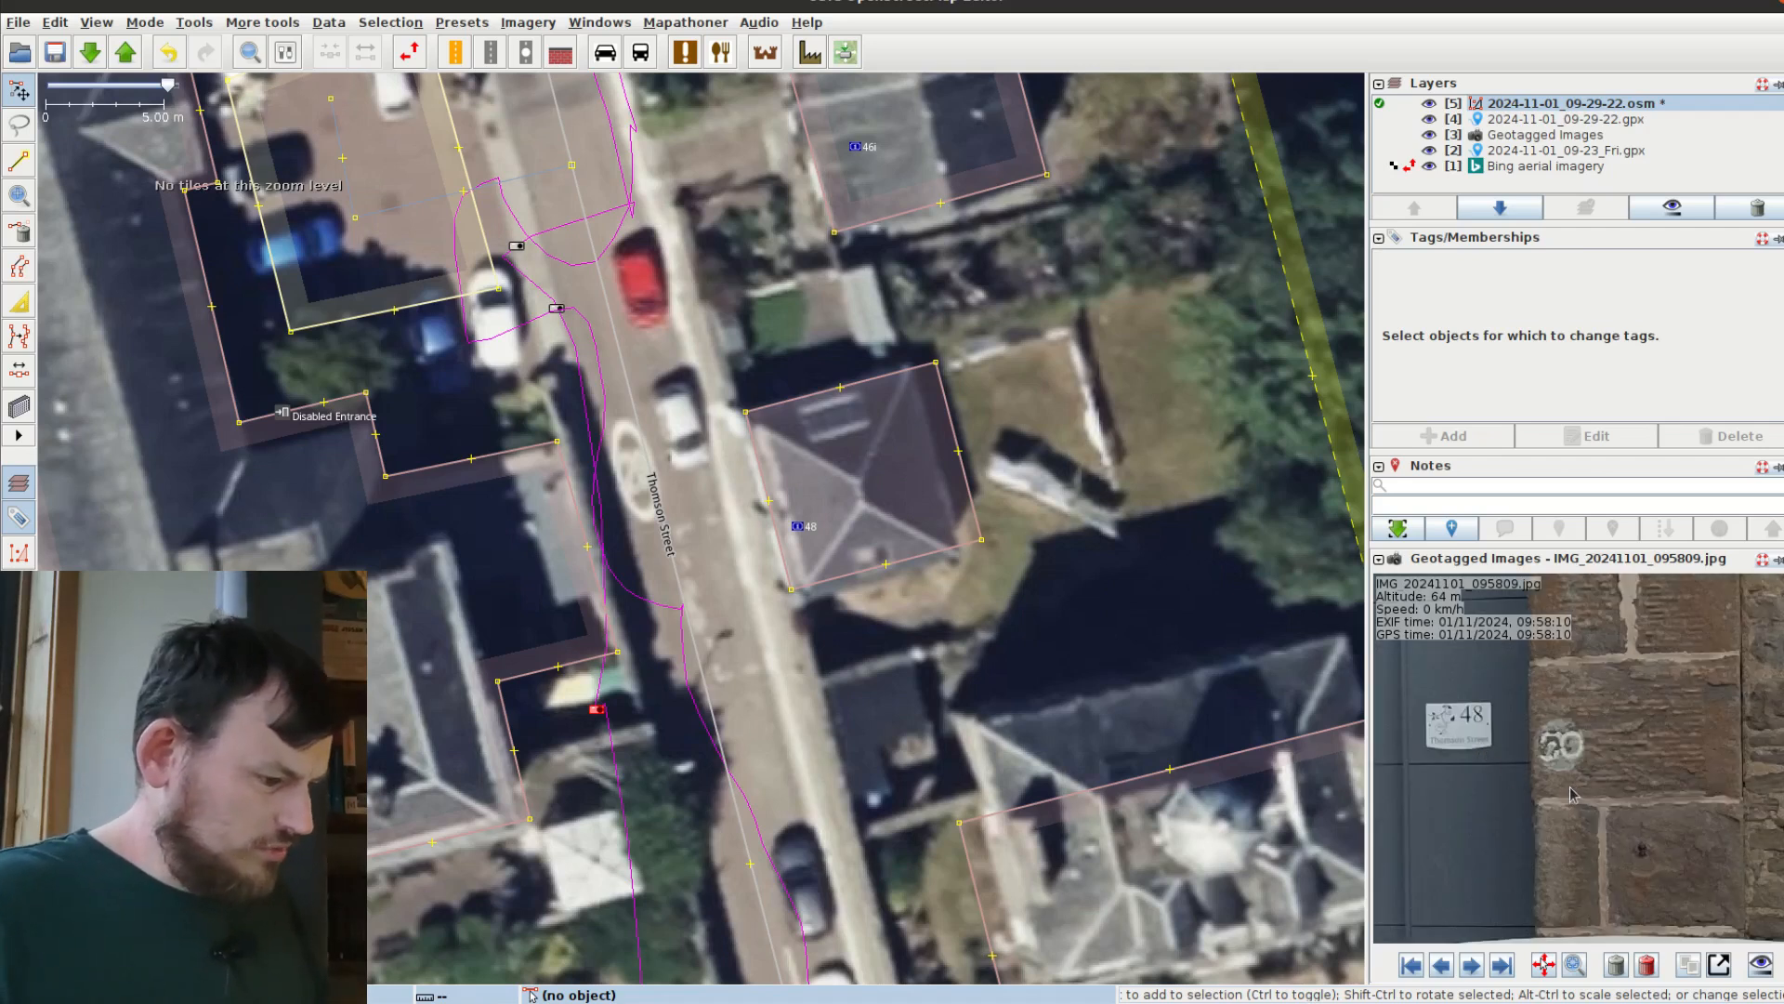
left_click_drag(1483, 806, 1454, 763)
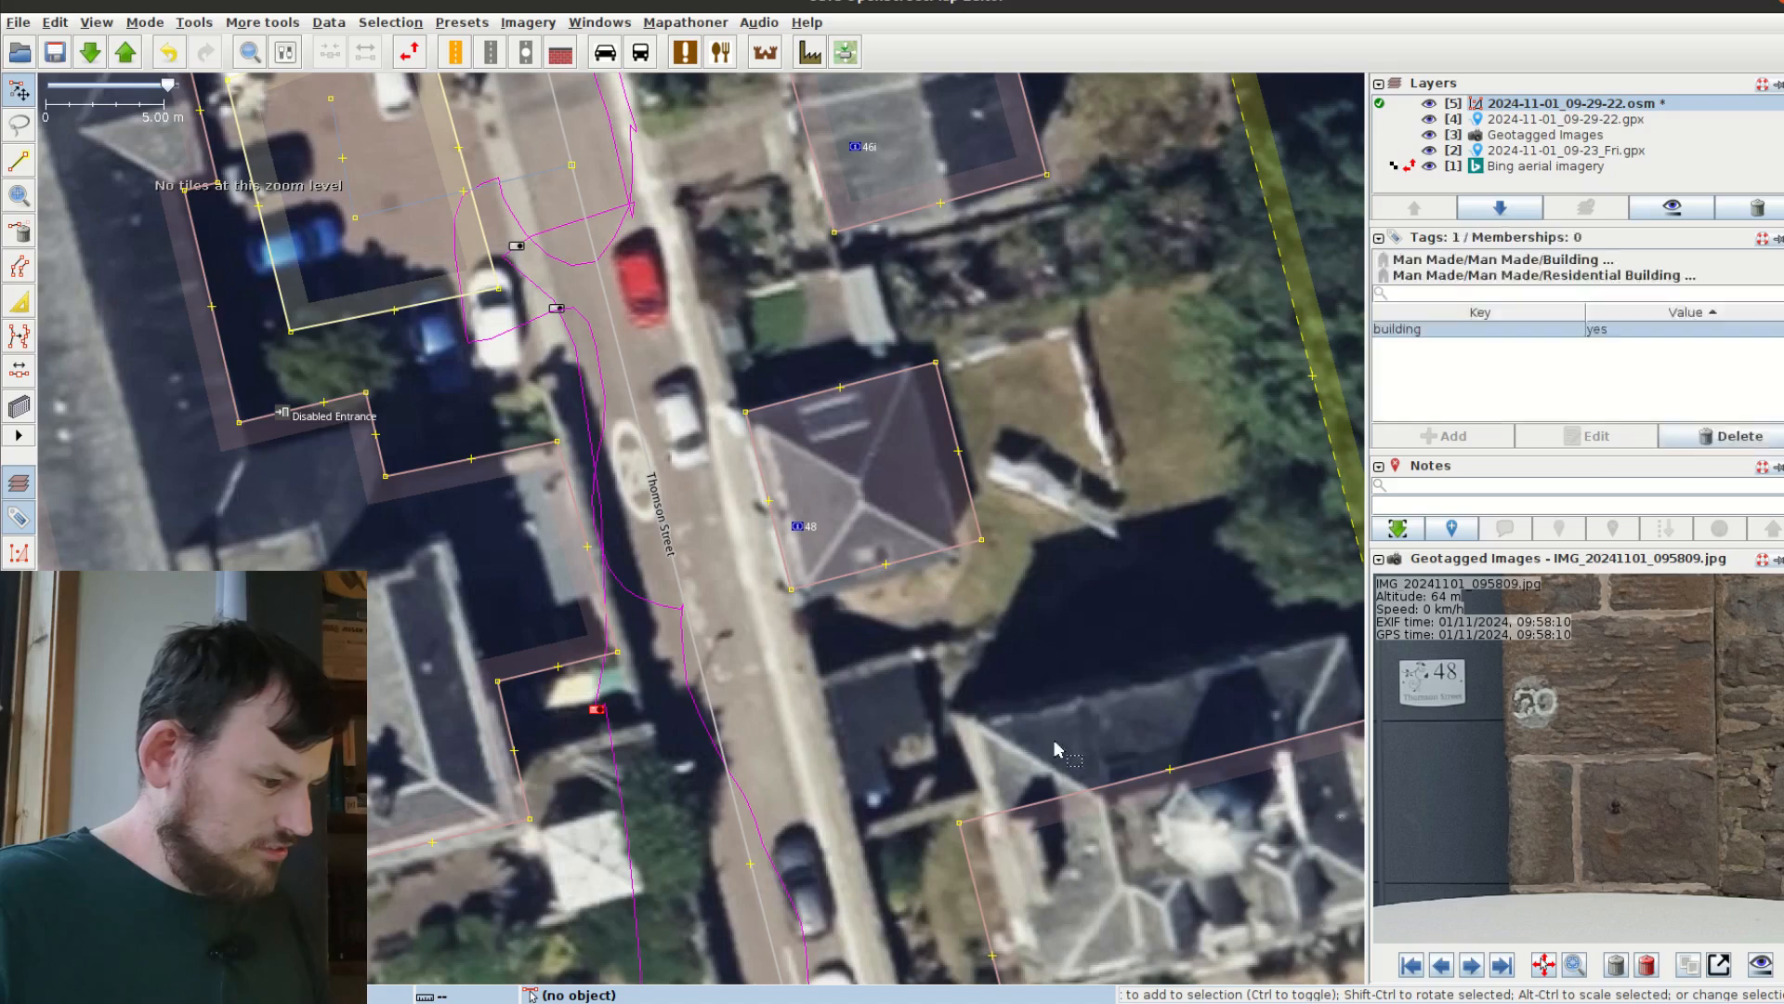
left_click_drag(825, 687, 778, 491)
scroll(833, 548, "down", 3)
scroll(1064, 588, "up", 1)
left_click(1064, 587)
left_click(927, 576)
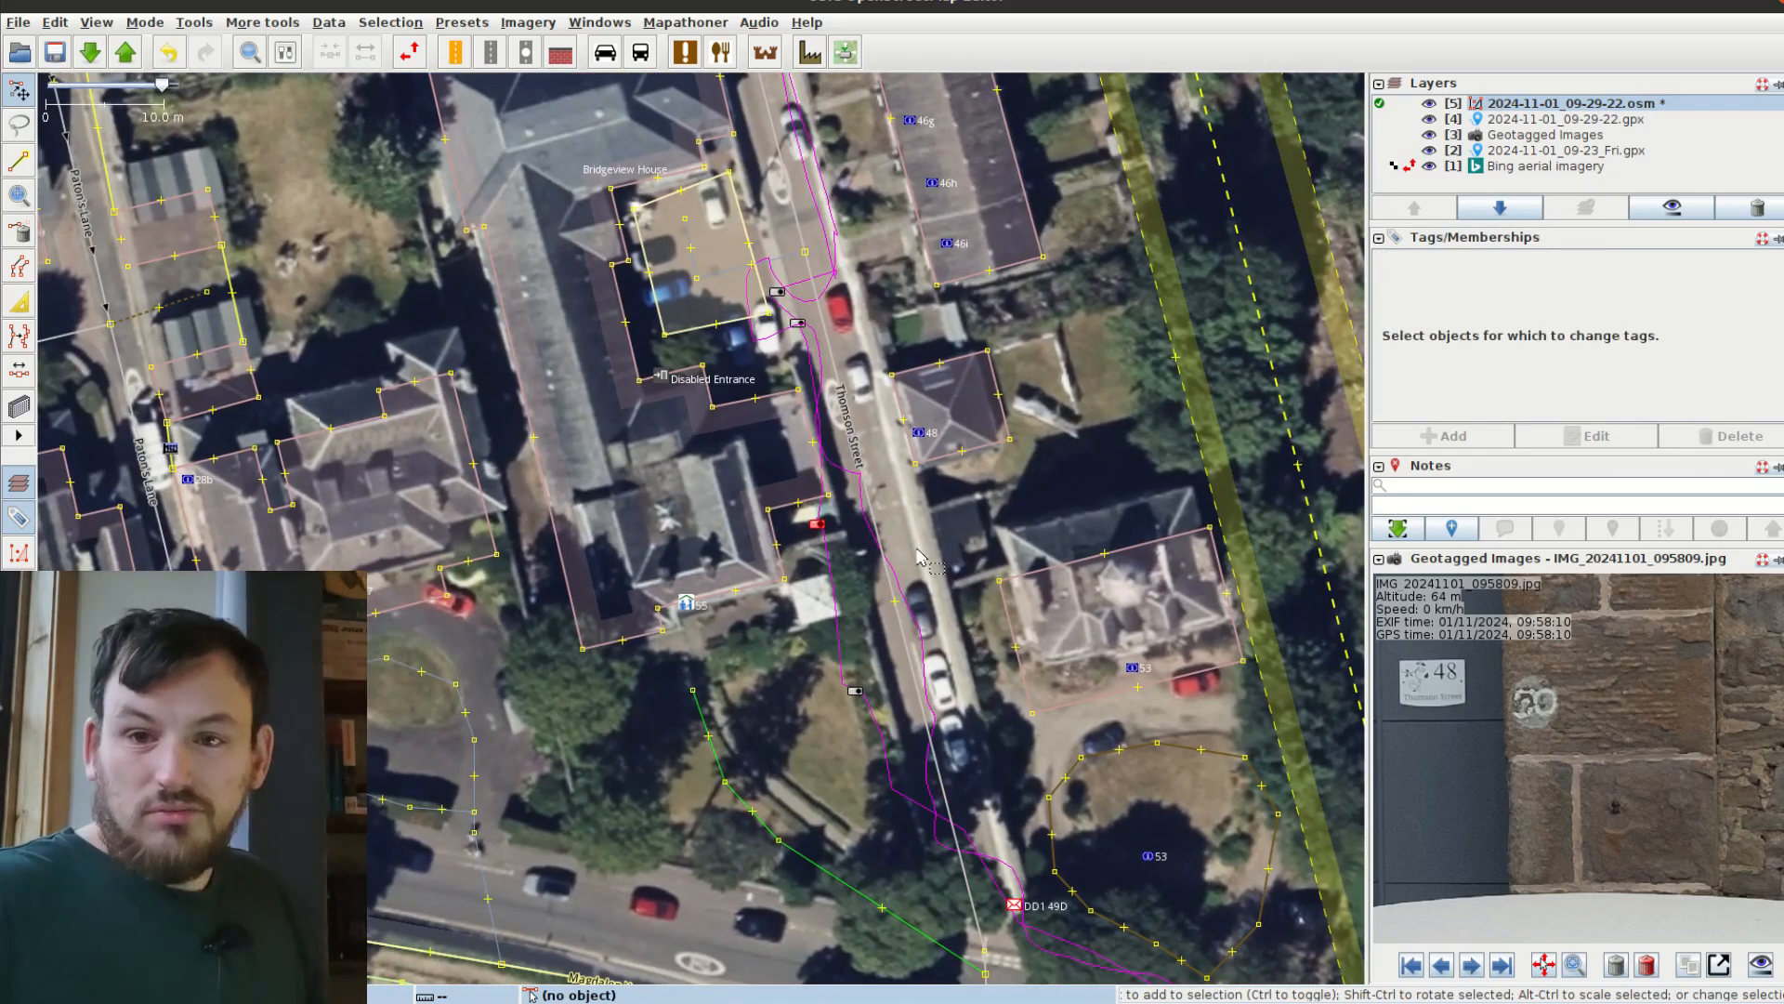
scroll(929, 534, "up", 3)
scroll(929, 529, "down", 3)
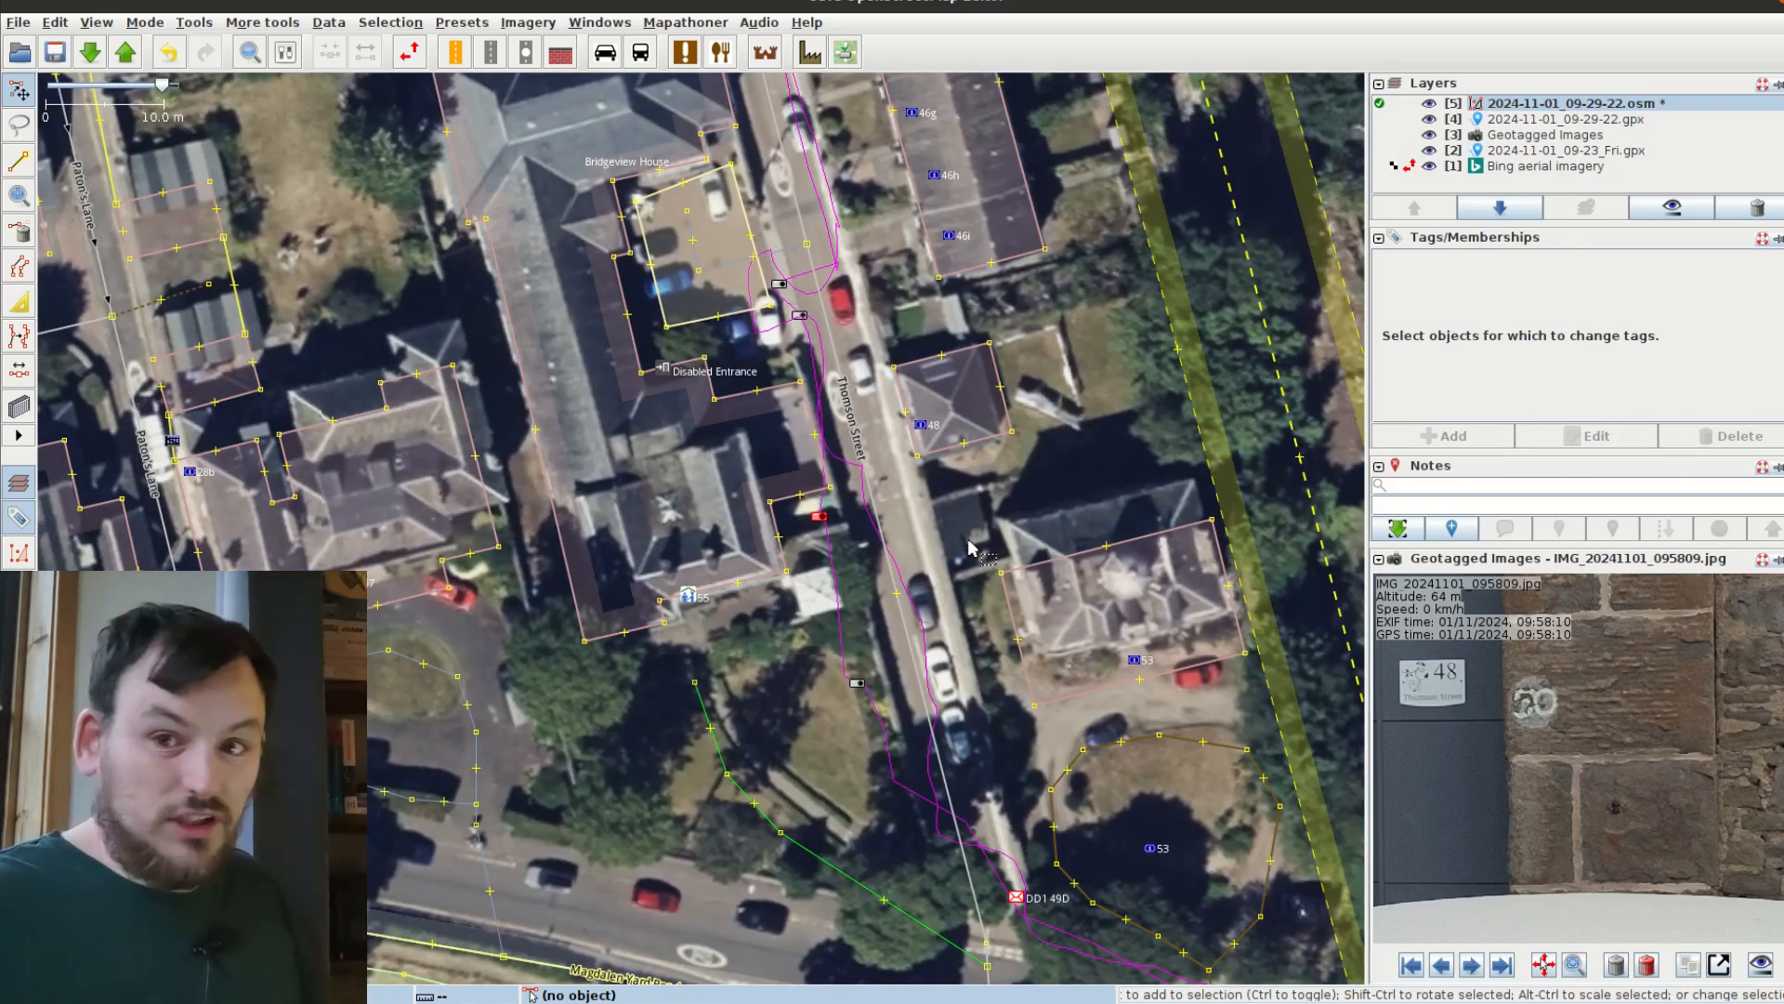
Step: Add the note "Old house number painted at 50" to the house number 48 node on Thomson Street
left_click(998, 539)
left_click(920, 426)
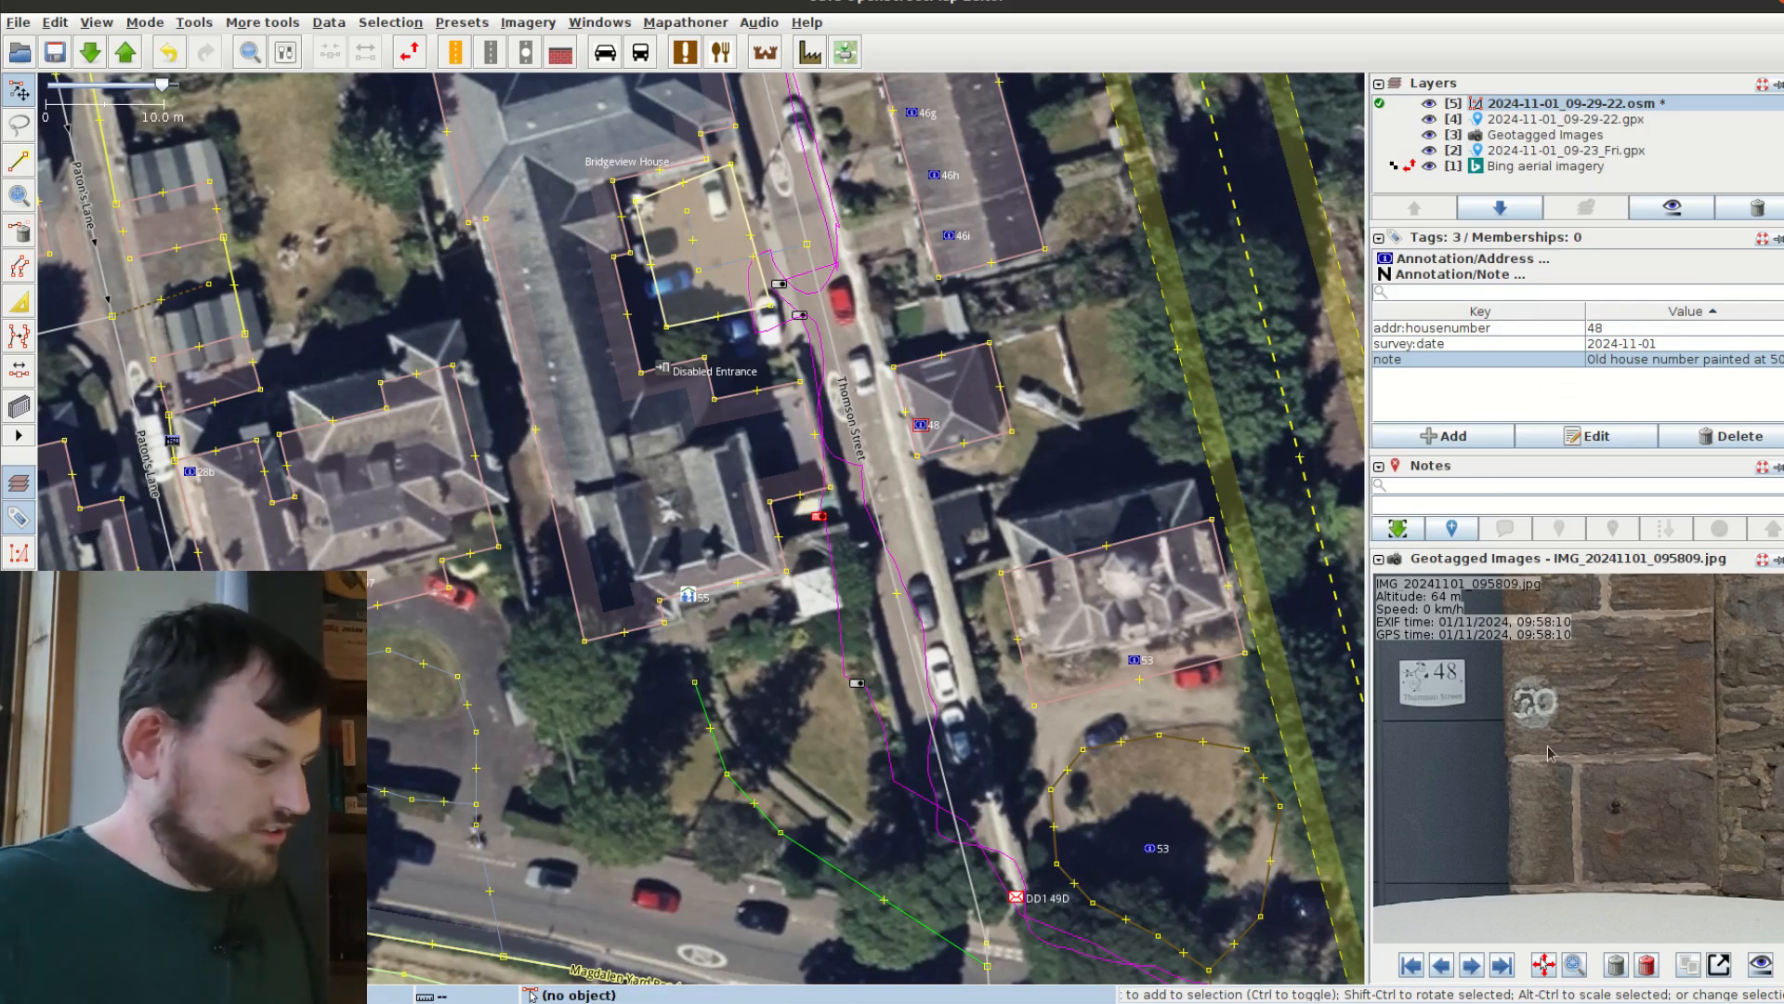
scroll(1505, 725, "up", 3)
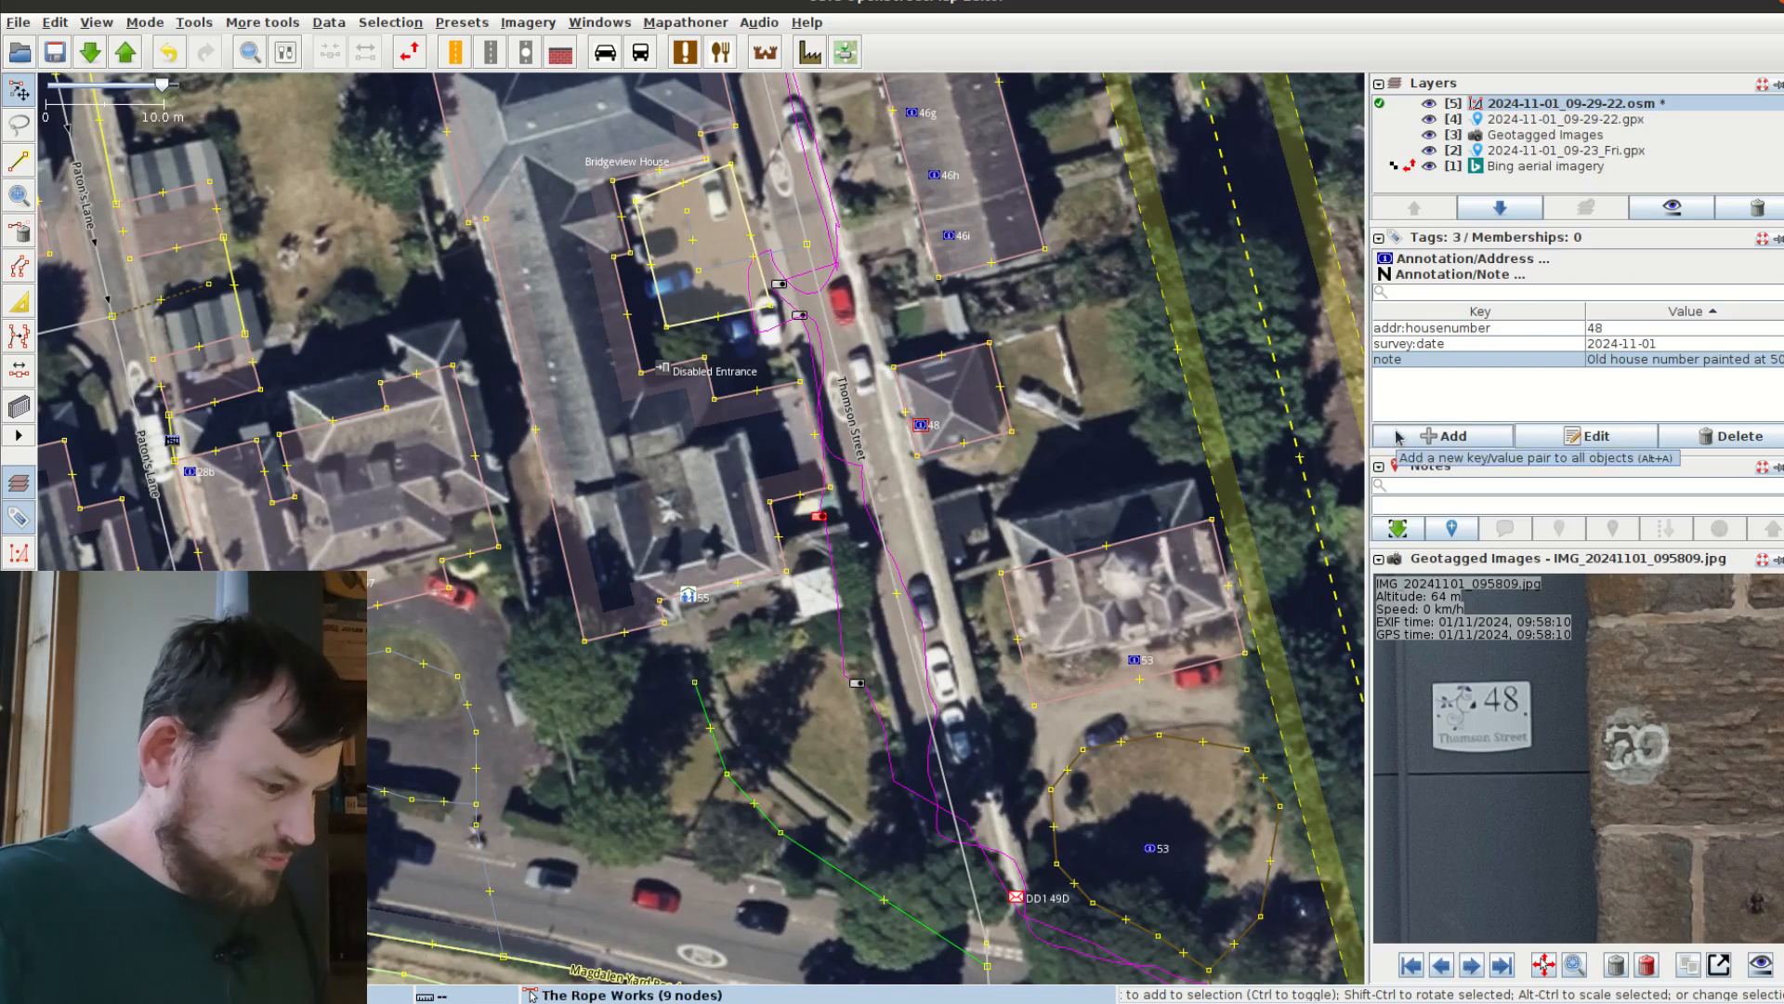
Step: Shift the large building outline southeast of house number 48 slightly north to match the aerial imagery
left_click(1059, 564)
left_click_drag(1059, 564, 1052, 522)
left_click_drag(969, 646, 909, 487)
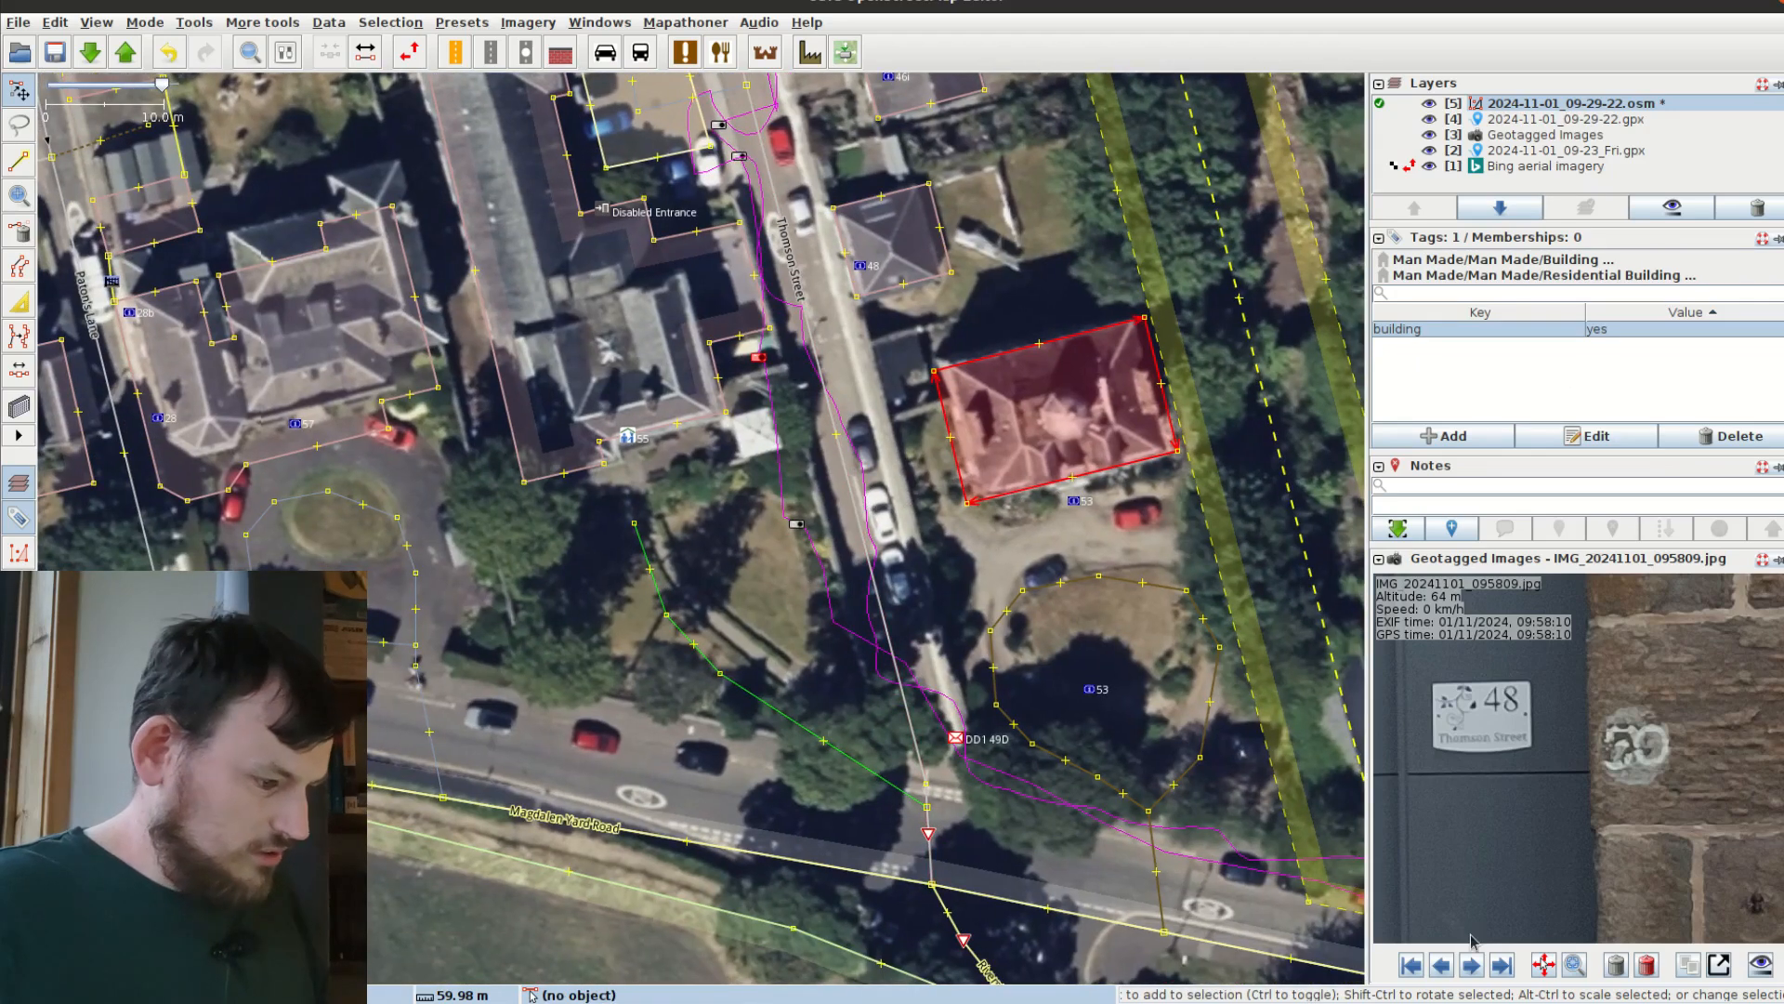
Step: Add a node on Thomson Street at the speed hump shown in photo IMG_20241101_095832 and tag it traffic_calming=hump
left_click(1471, 964)
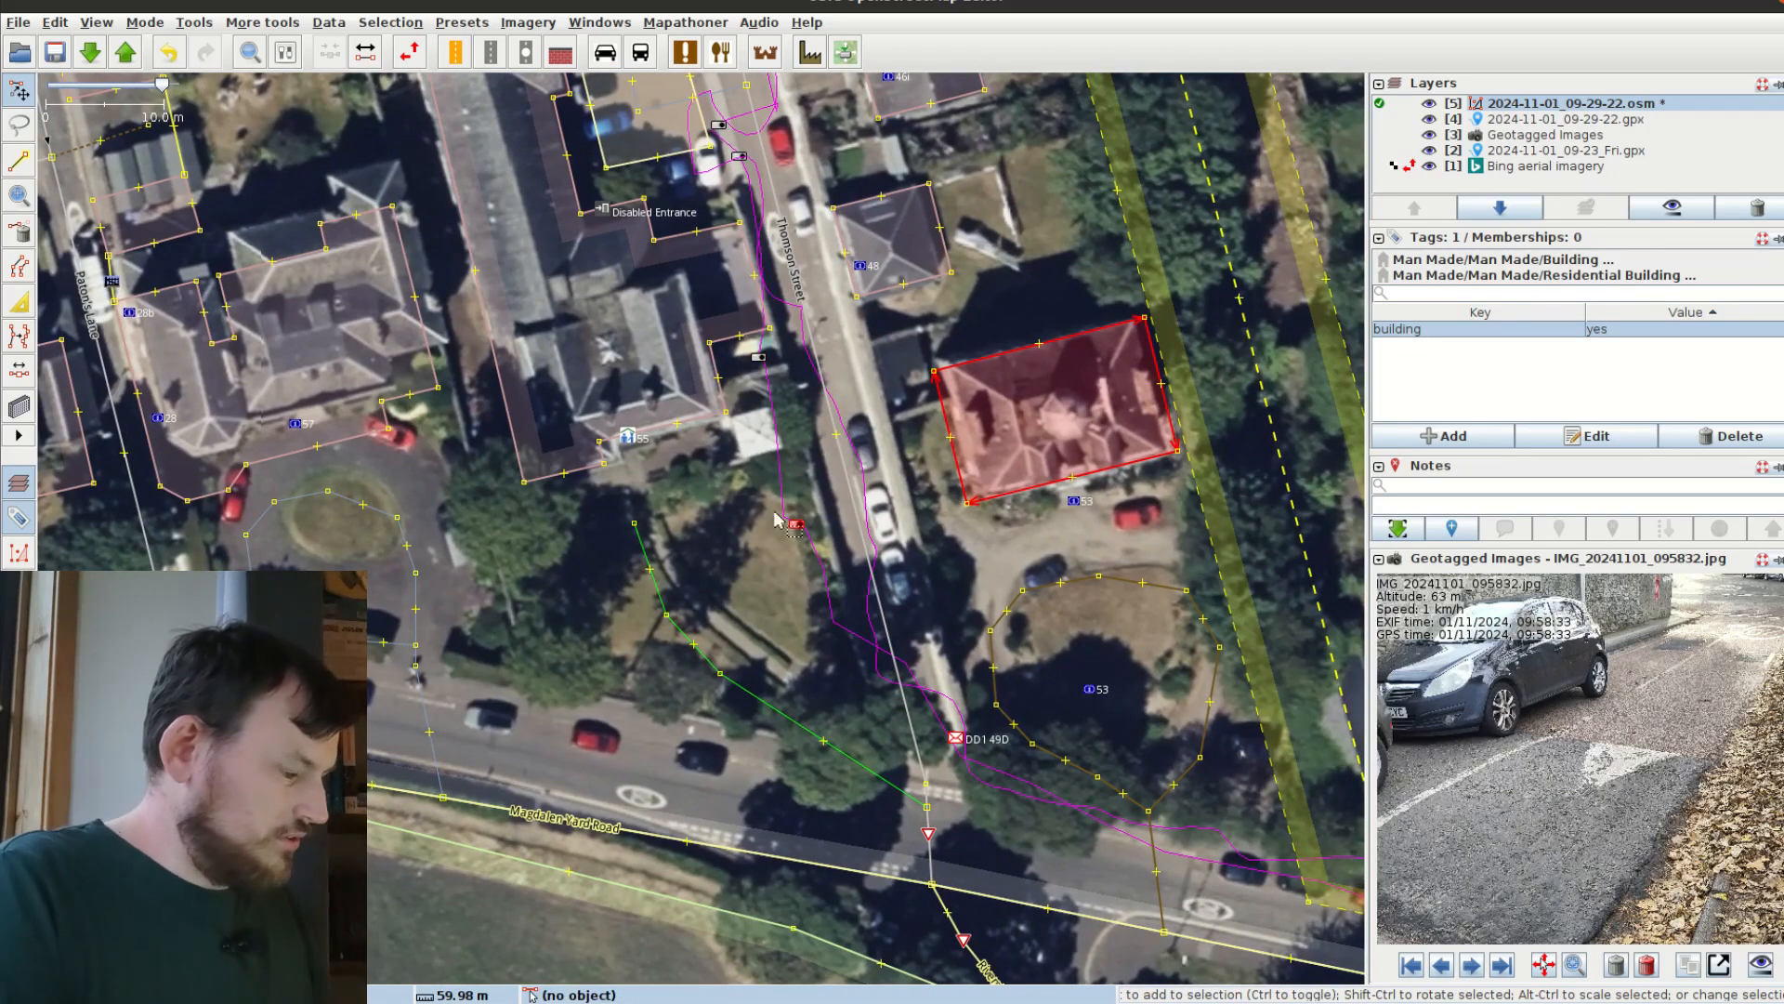
left_click(944, 557)
key("a")
left_click(882, 611)
key("Escape")
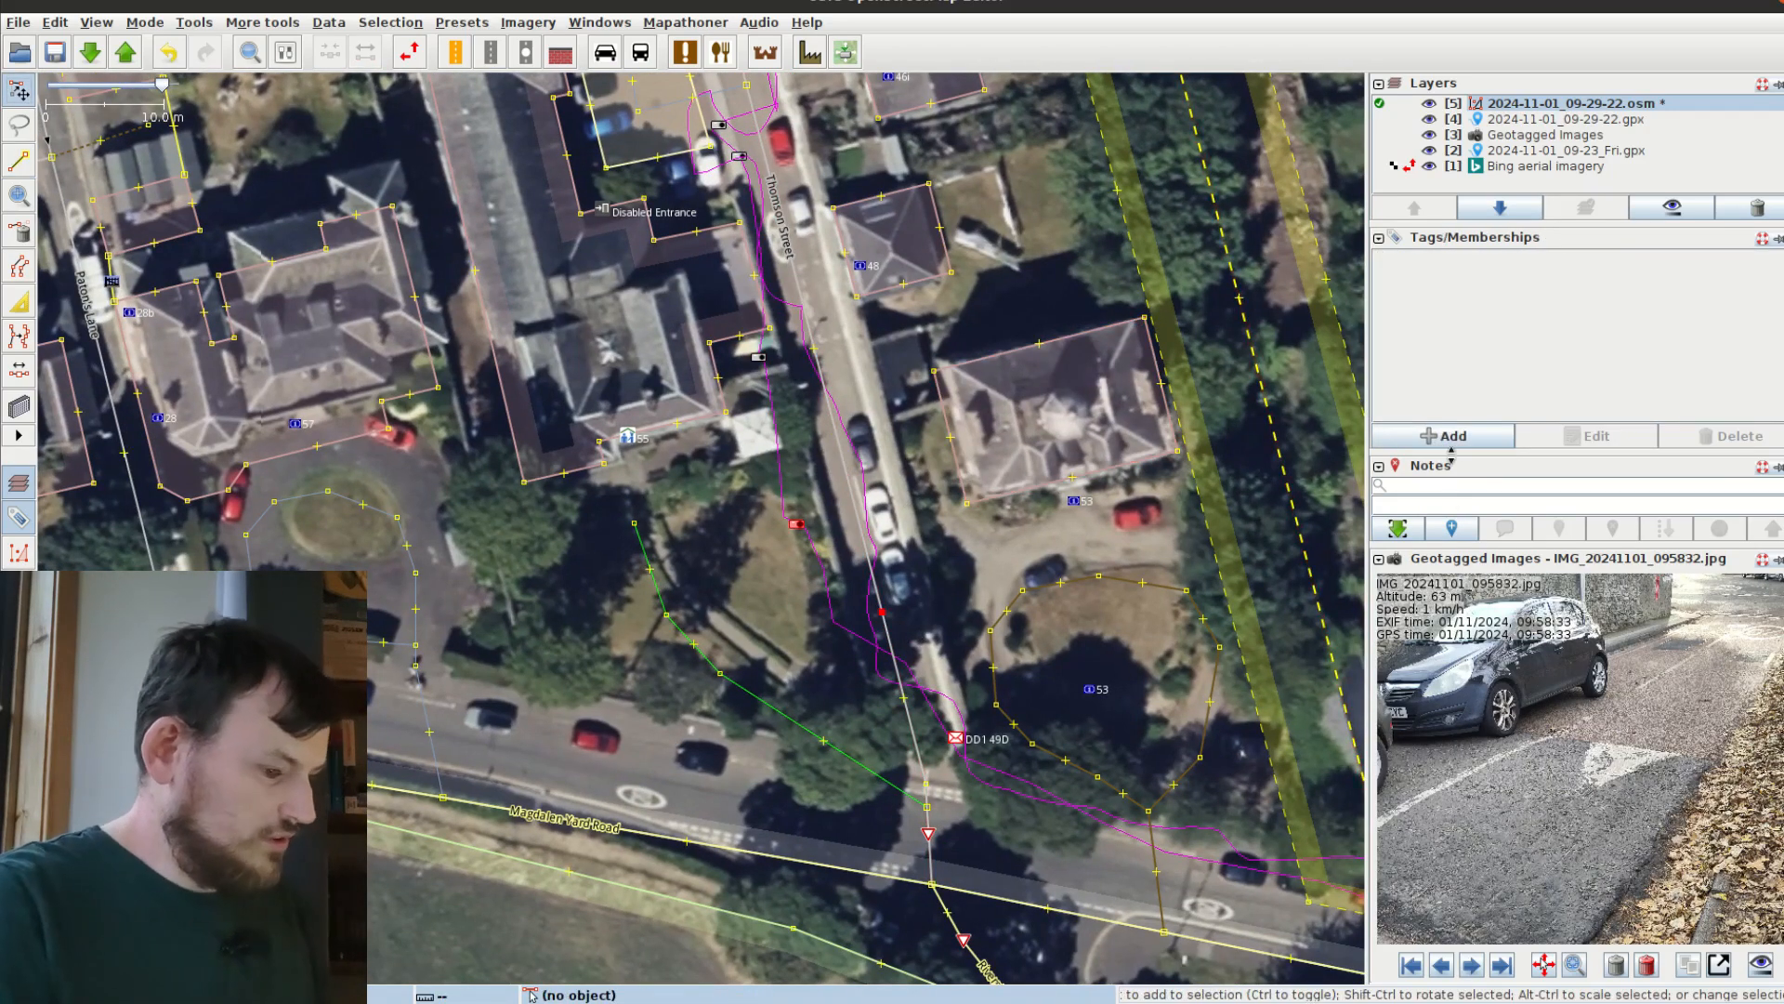
left_click(1446, 436)
type("traffic_calming")
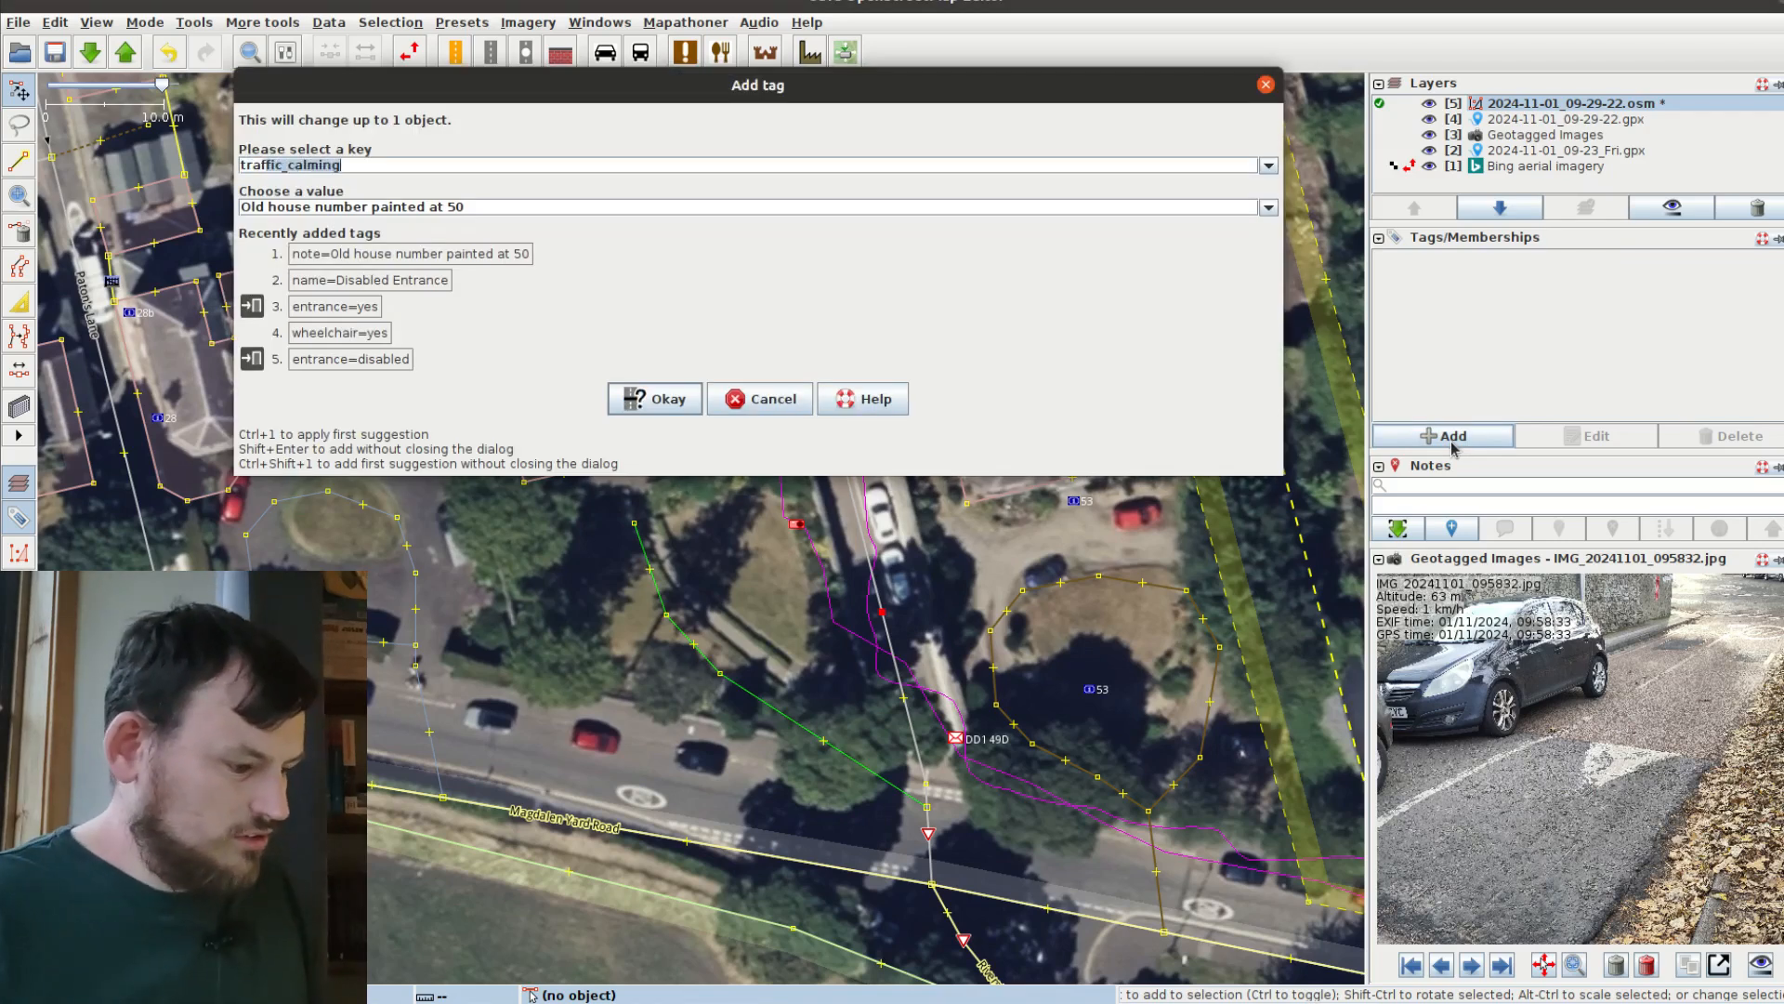
key("Tab")
type("hump")
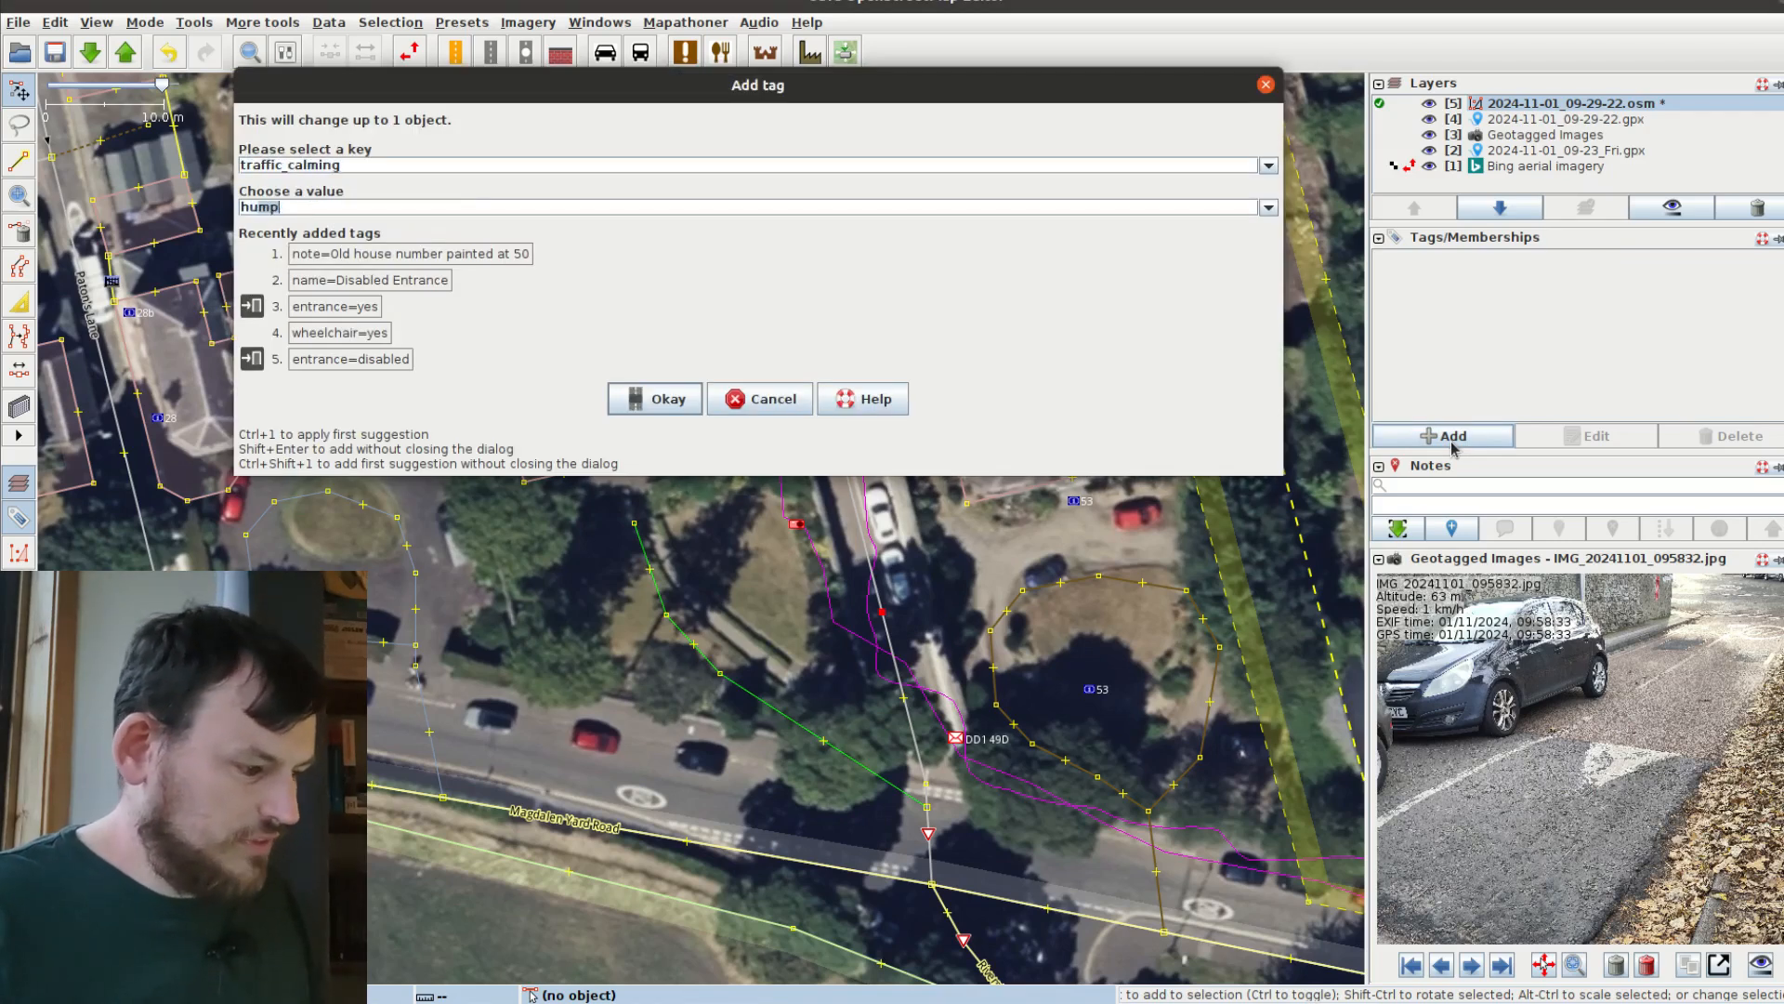
key("Return")
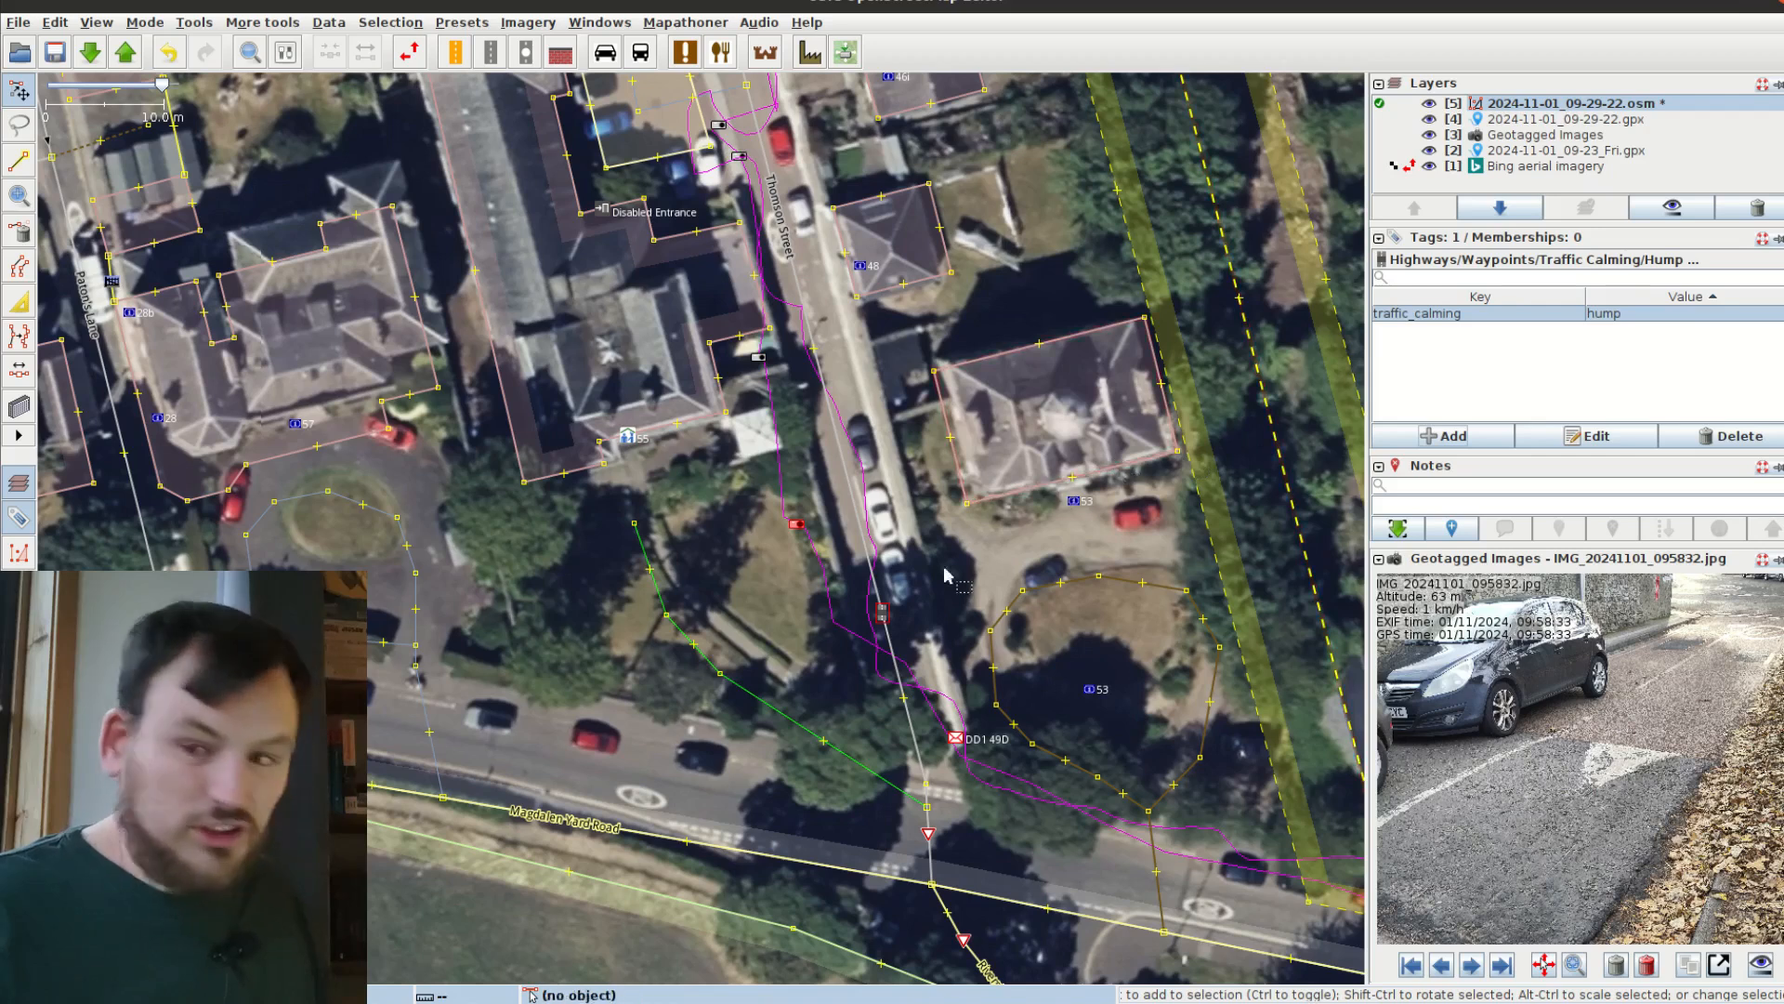
Step: Examine the new hump's surroundings and the tags of the Thomson Street road
left_click(953, 597)
left_click(881, 615)
left_click_drag(822, 372, 937, 506)
left_click(1051, 715)
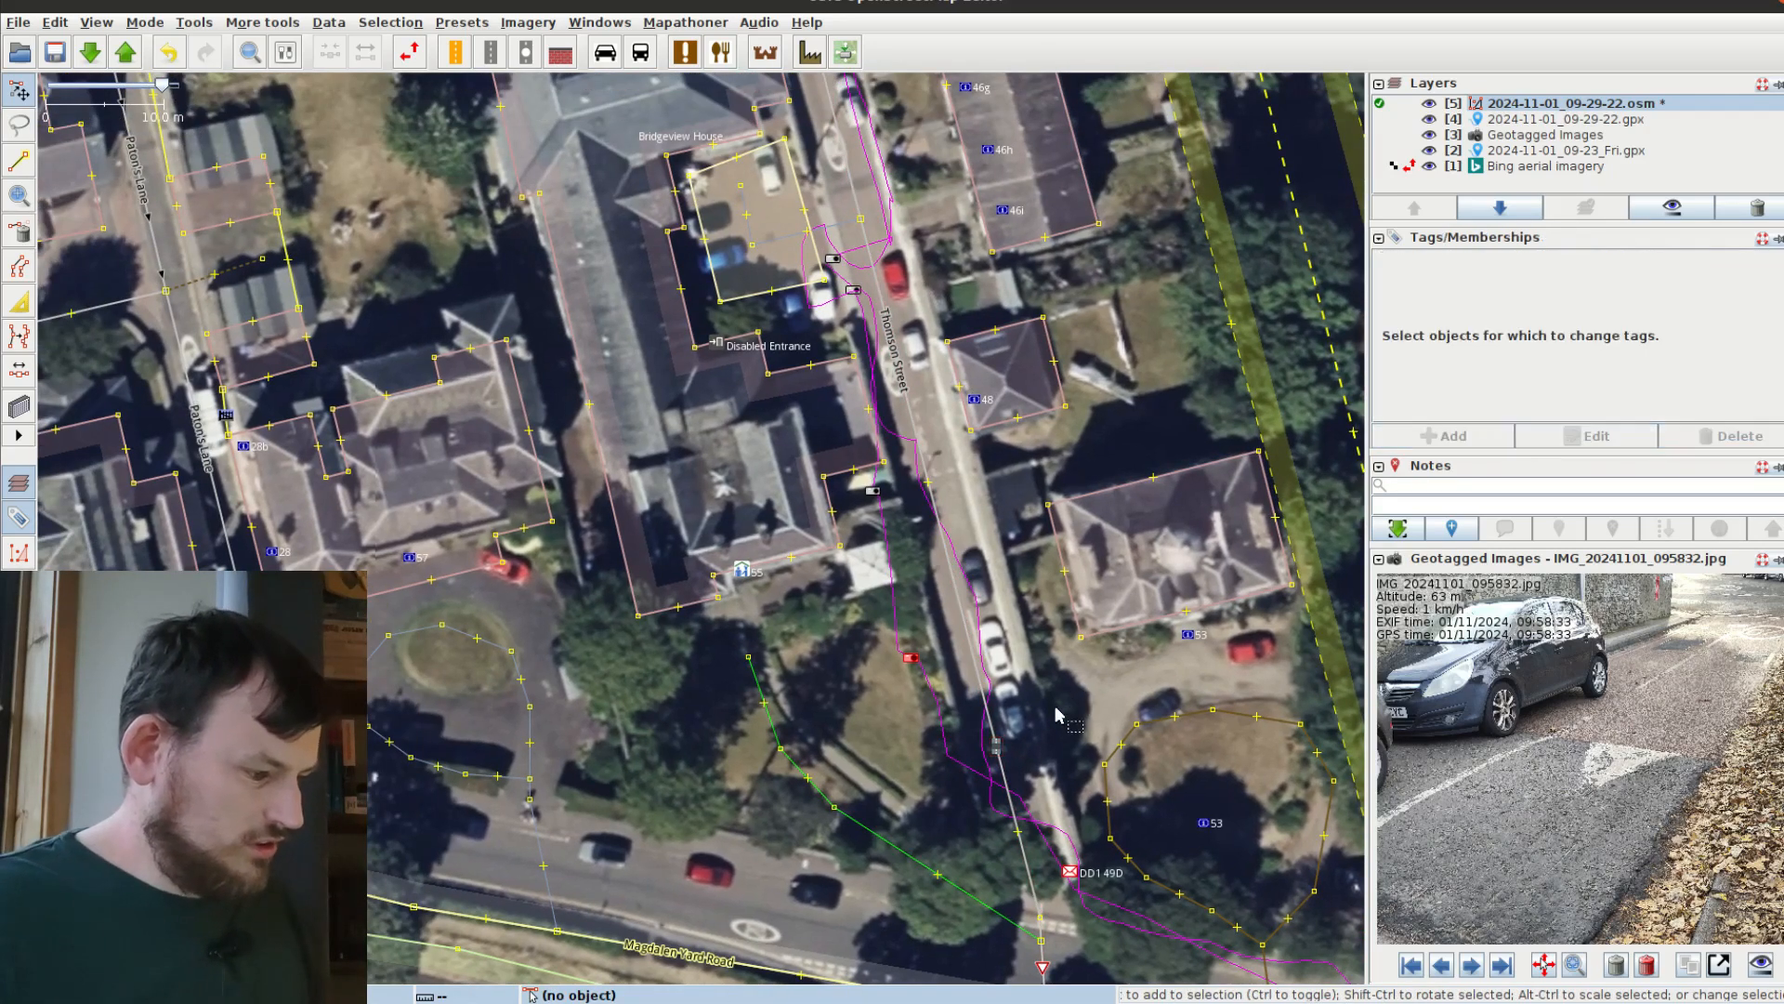
left_click_drag(1054, 723, 965, 618)
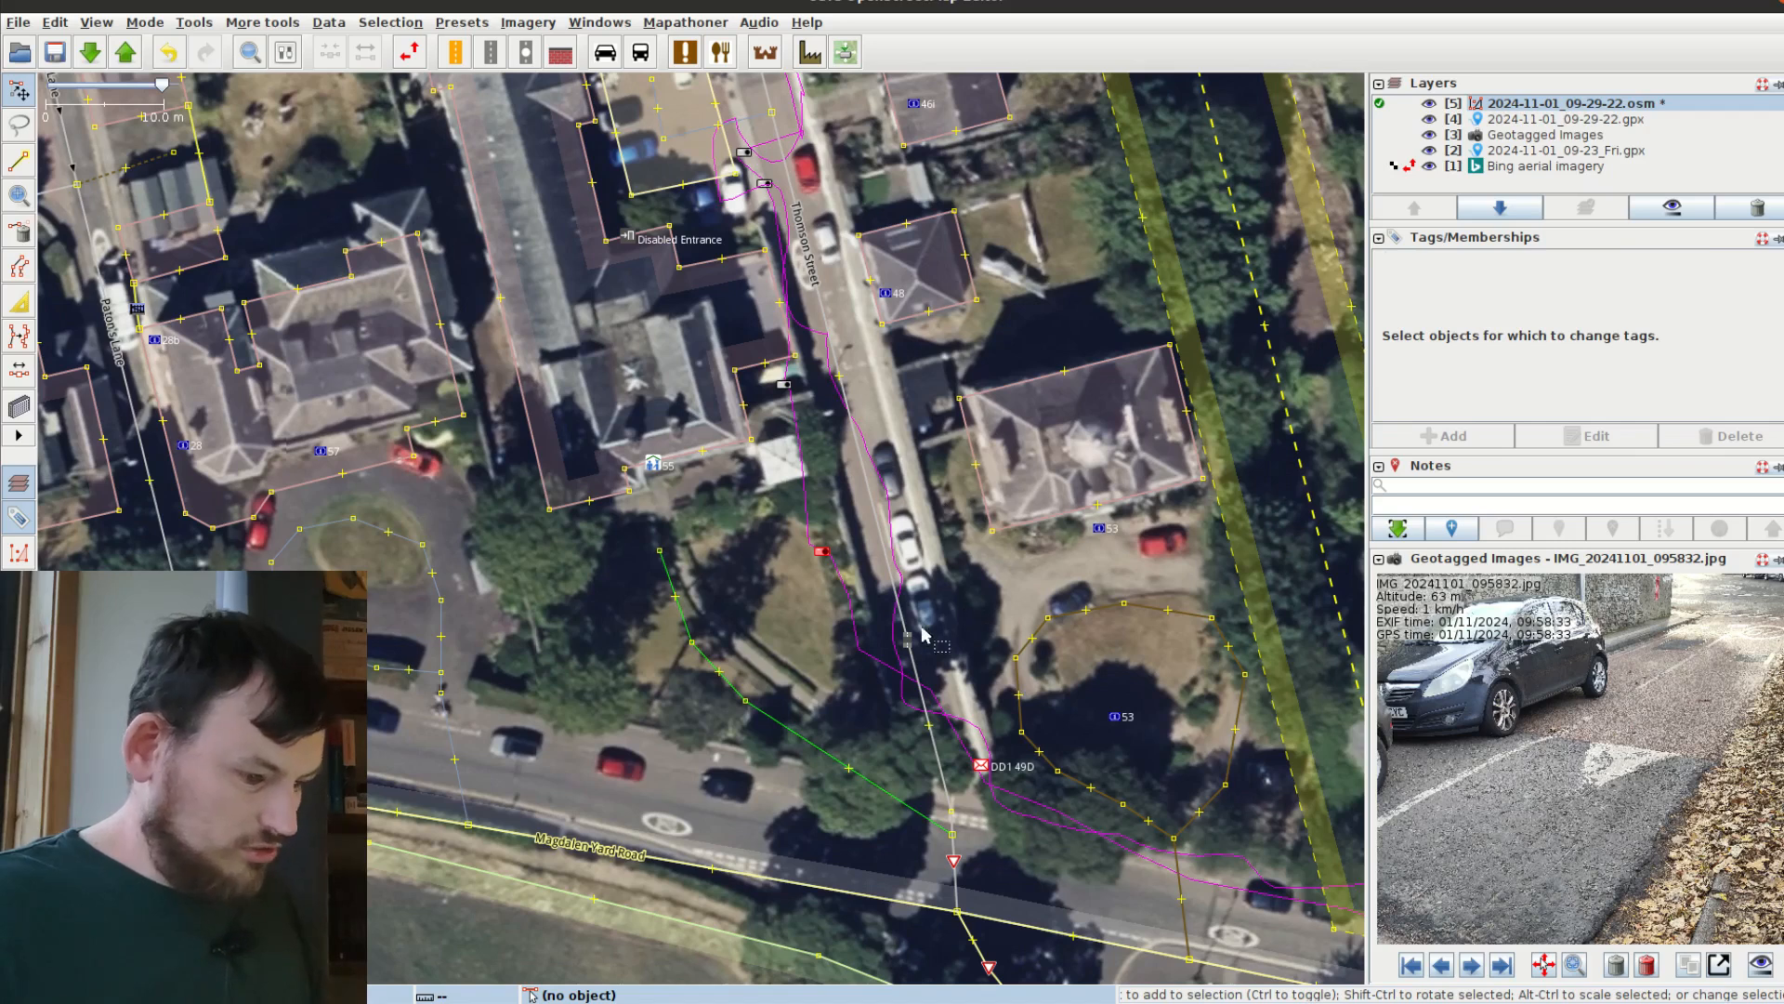
left_click(855, 452)
left_click_drag(991, 583, 999, 617)
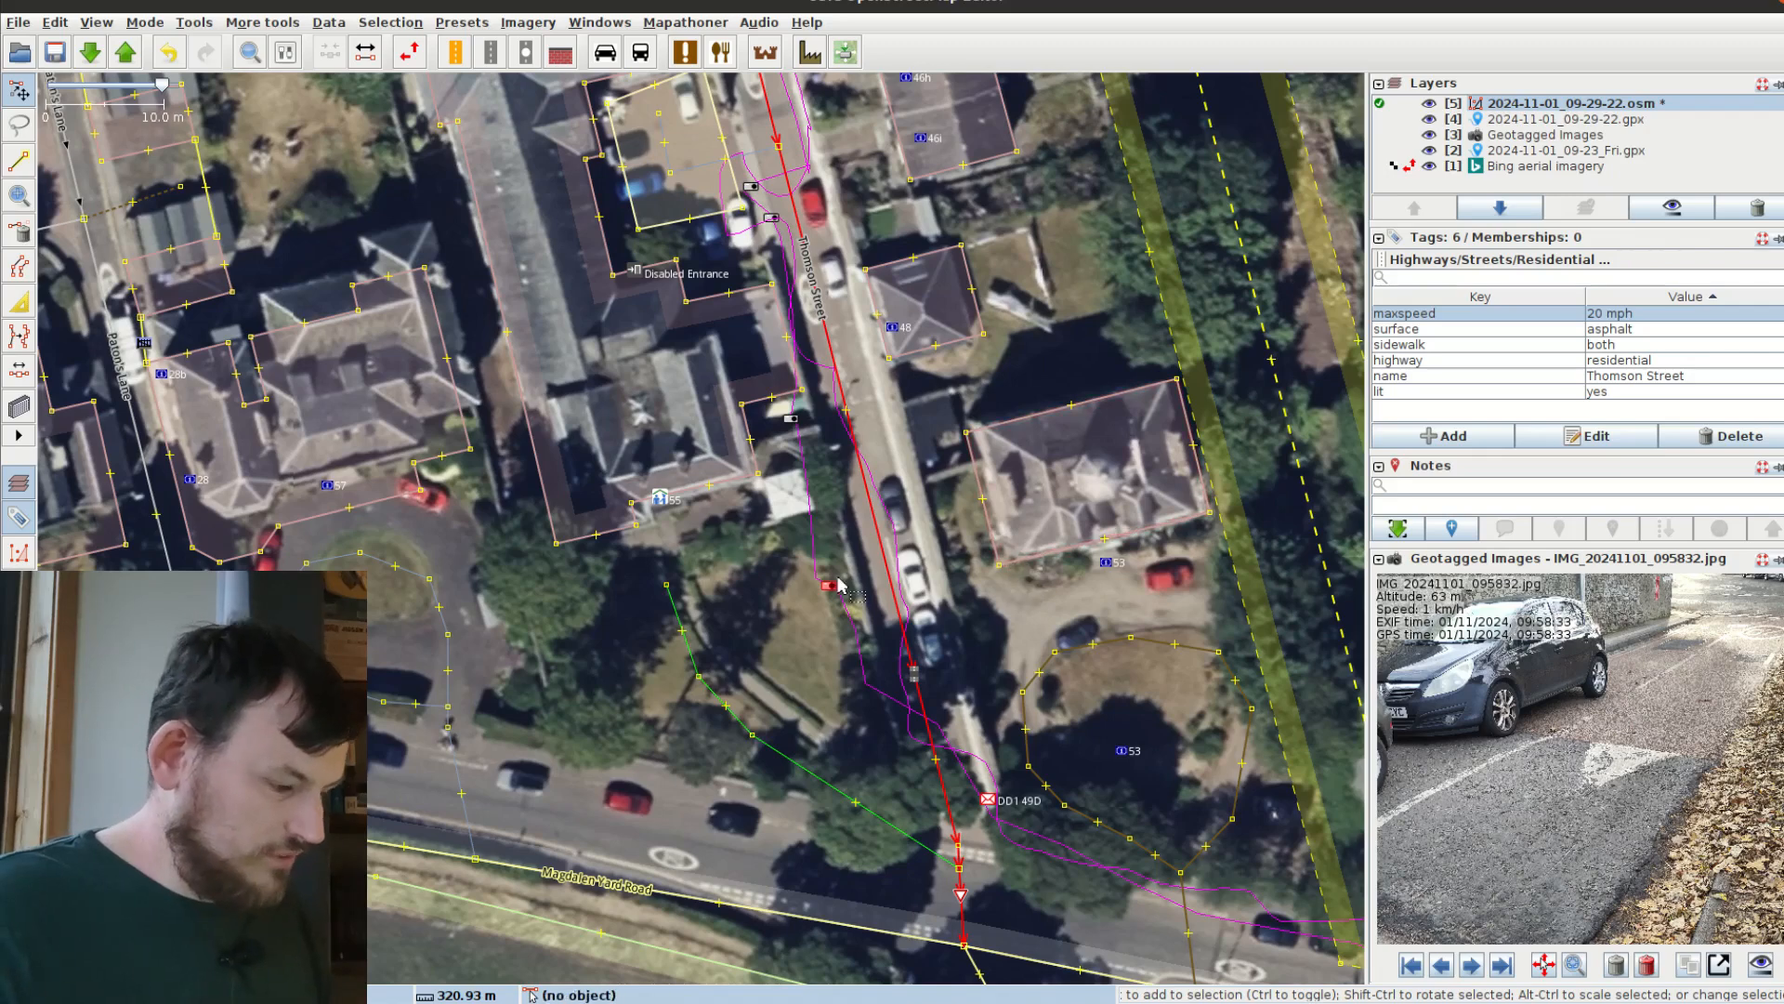
Step: Compare the two house number 53 nodes near Magdalen Yard Road and delete the surveyed duplicate without a street
left_click_drag(364, 498, 407, 639)
left_click_drag(1050, 722, 730, 402)
left_click(827, 385)
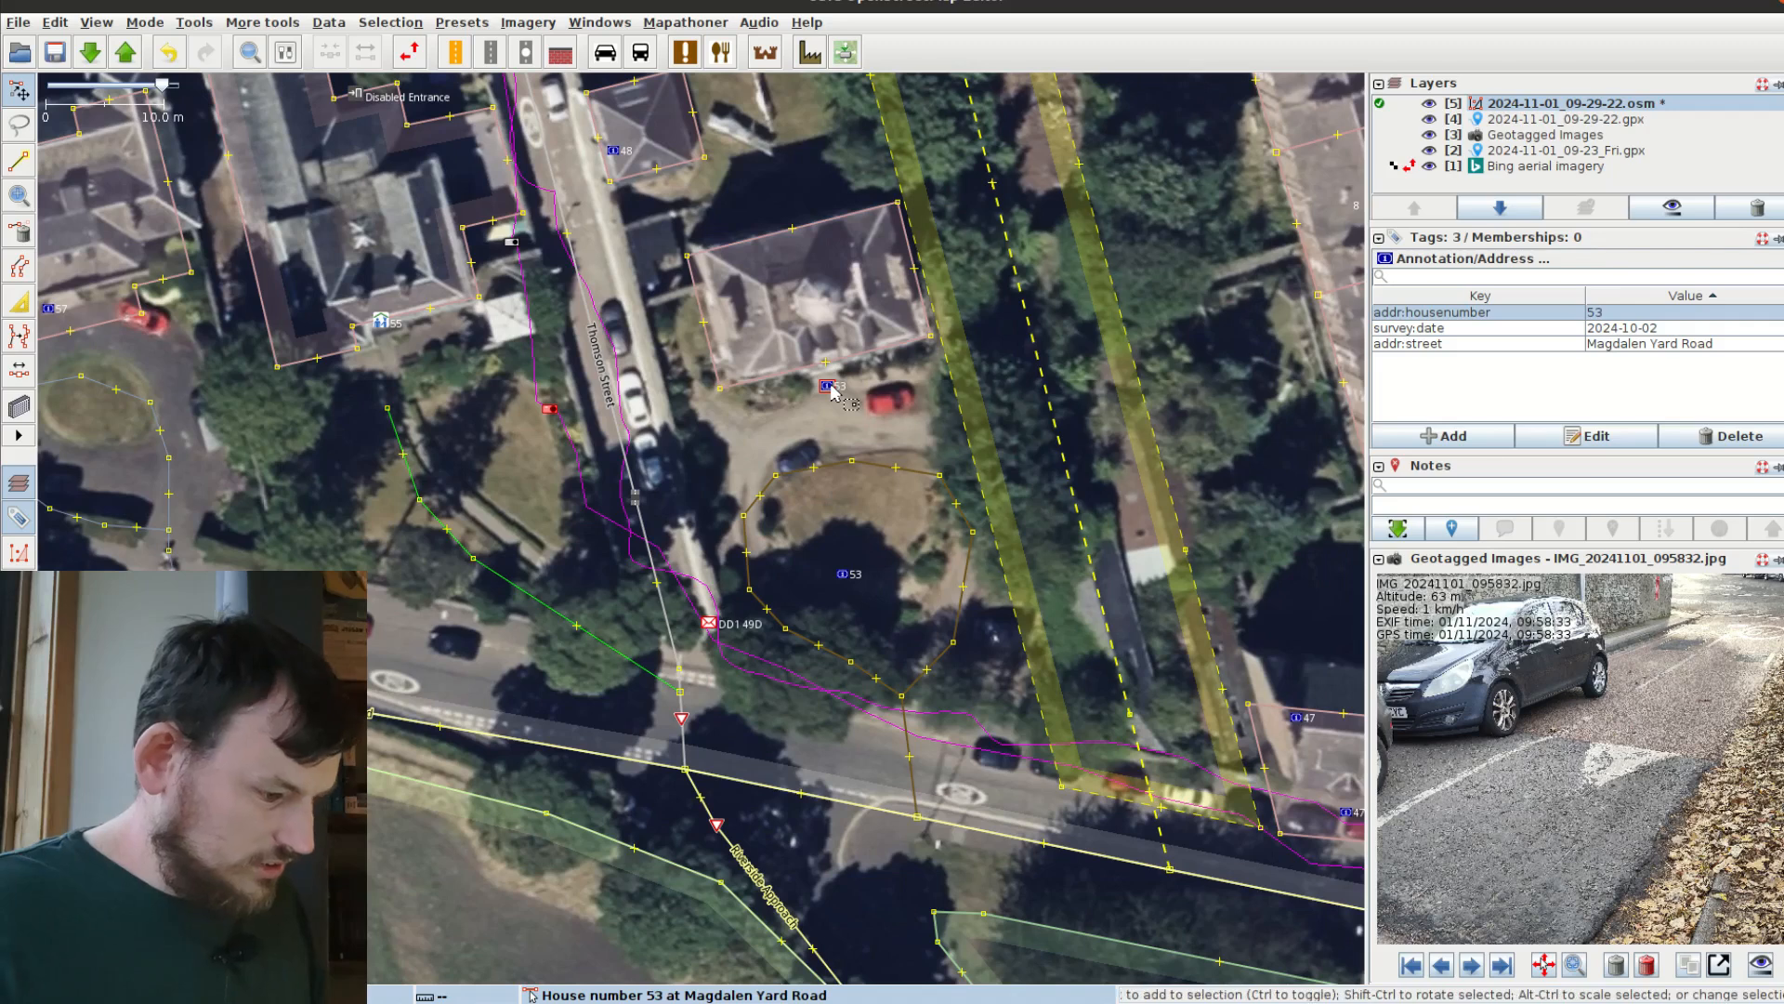
left_click(841, 573)
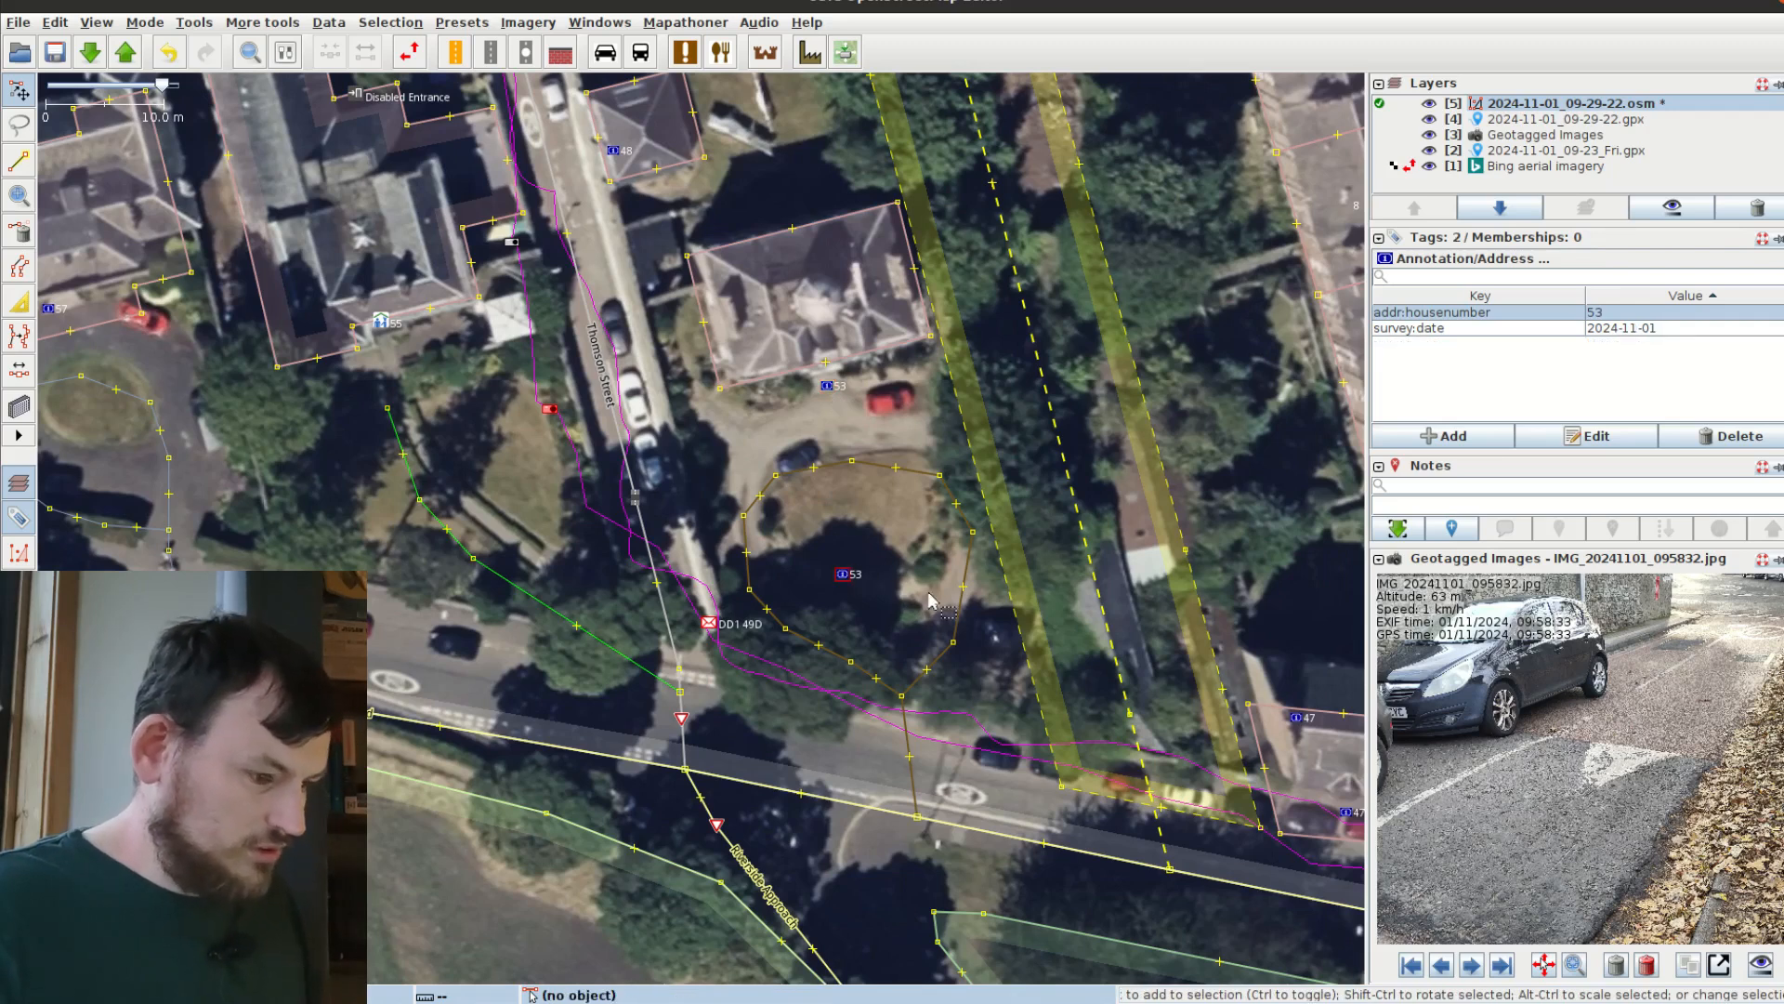
key("Delete")
left_click(1009, 593)
left_click(1094, 578)
Step: Delete the more northerly of the two house number 47 nodes at the corner building west of Bellefield Avenue
left_click_drag(1075, 585, 750, 471)
left_click(1047, 639)
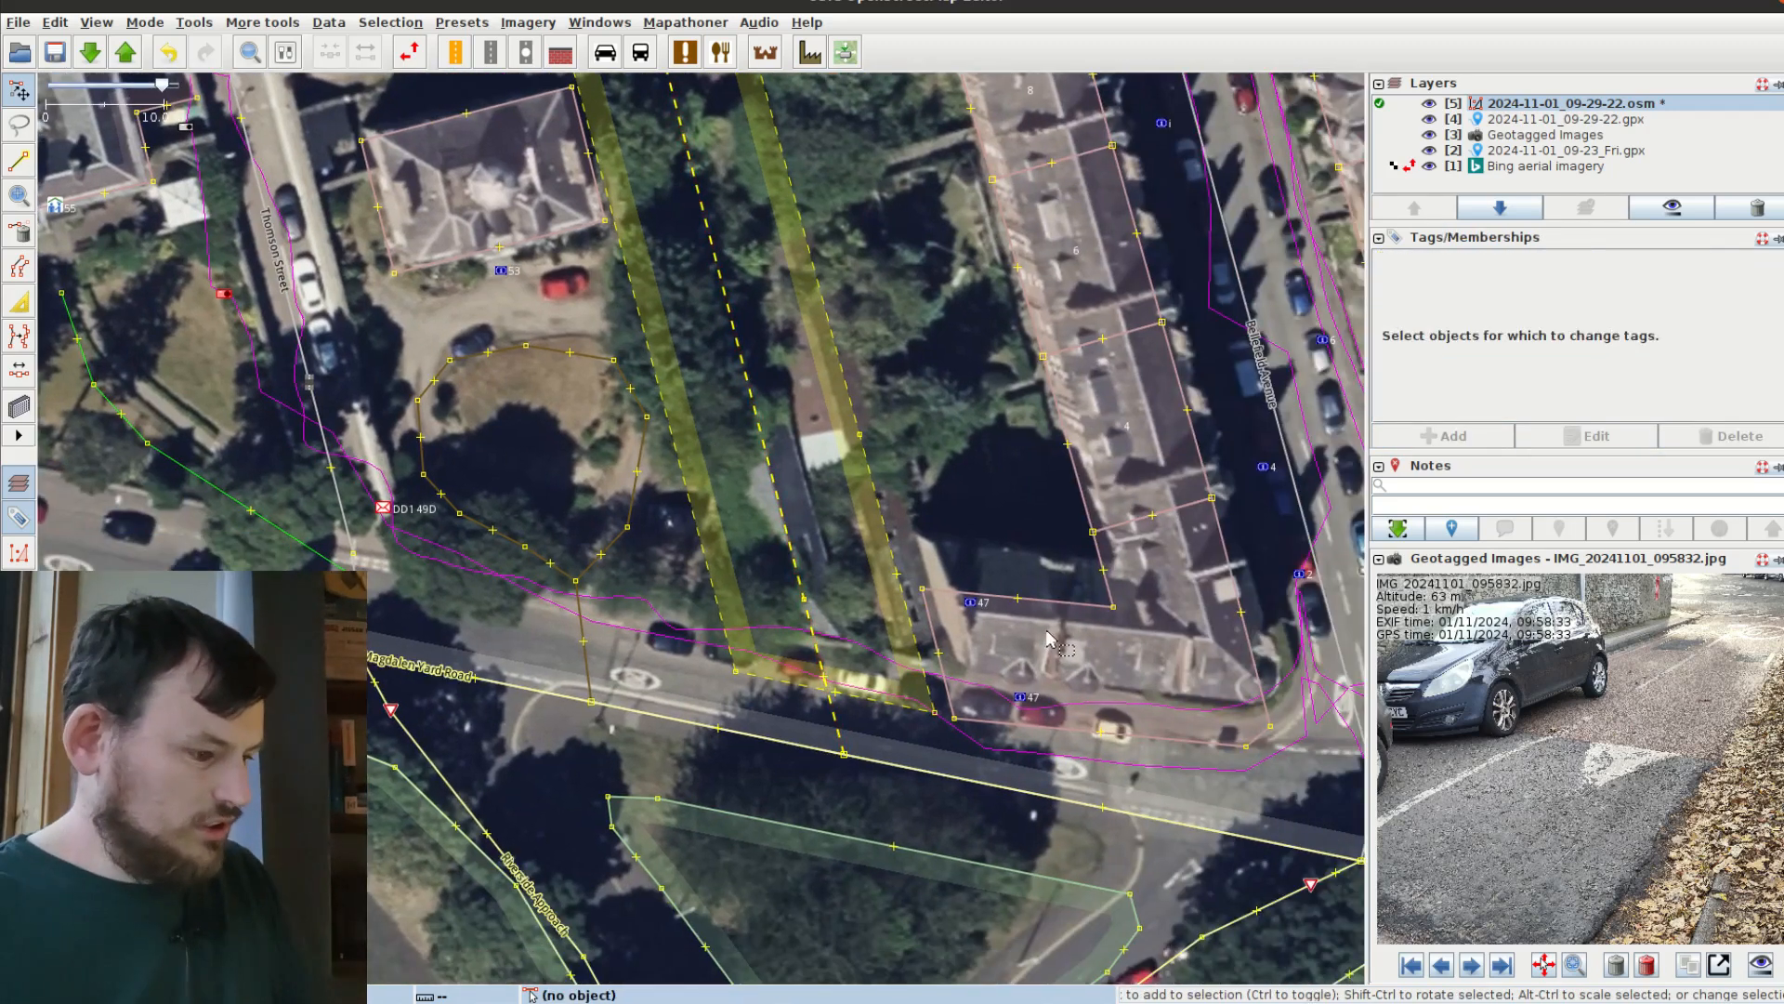
left_click(1031, 723)
left_click(1021, 697)
left_click(969, 606)
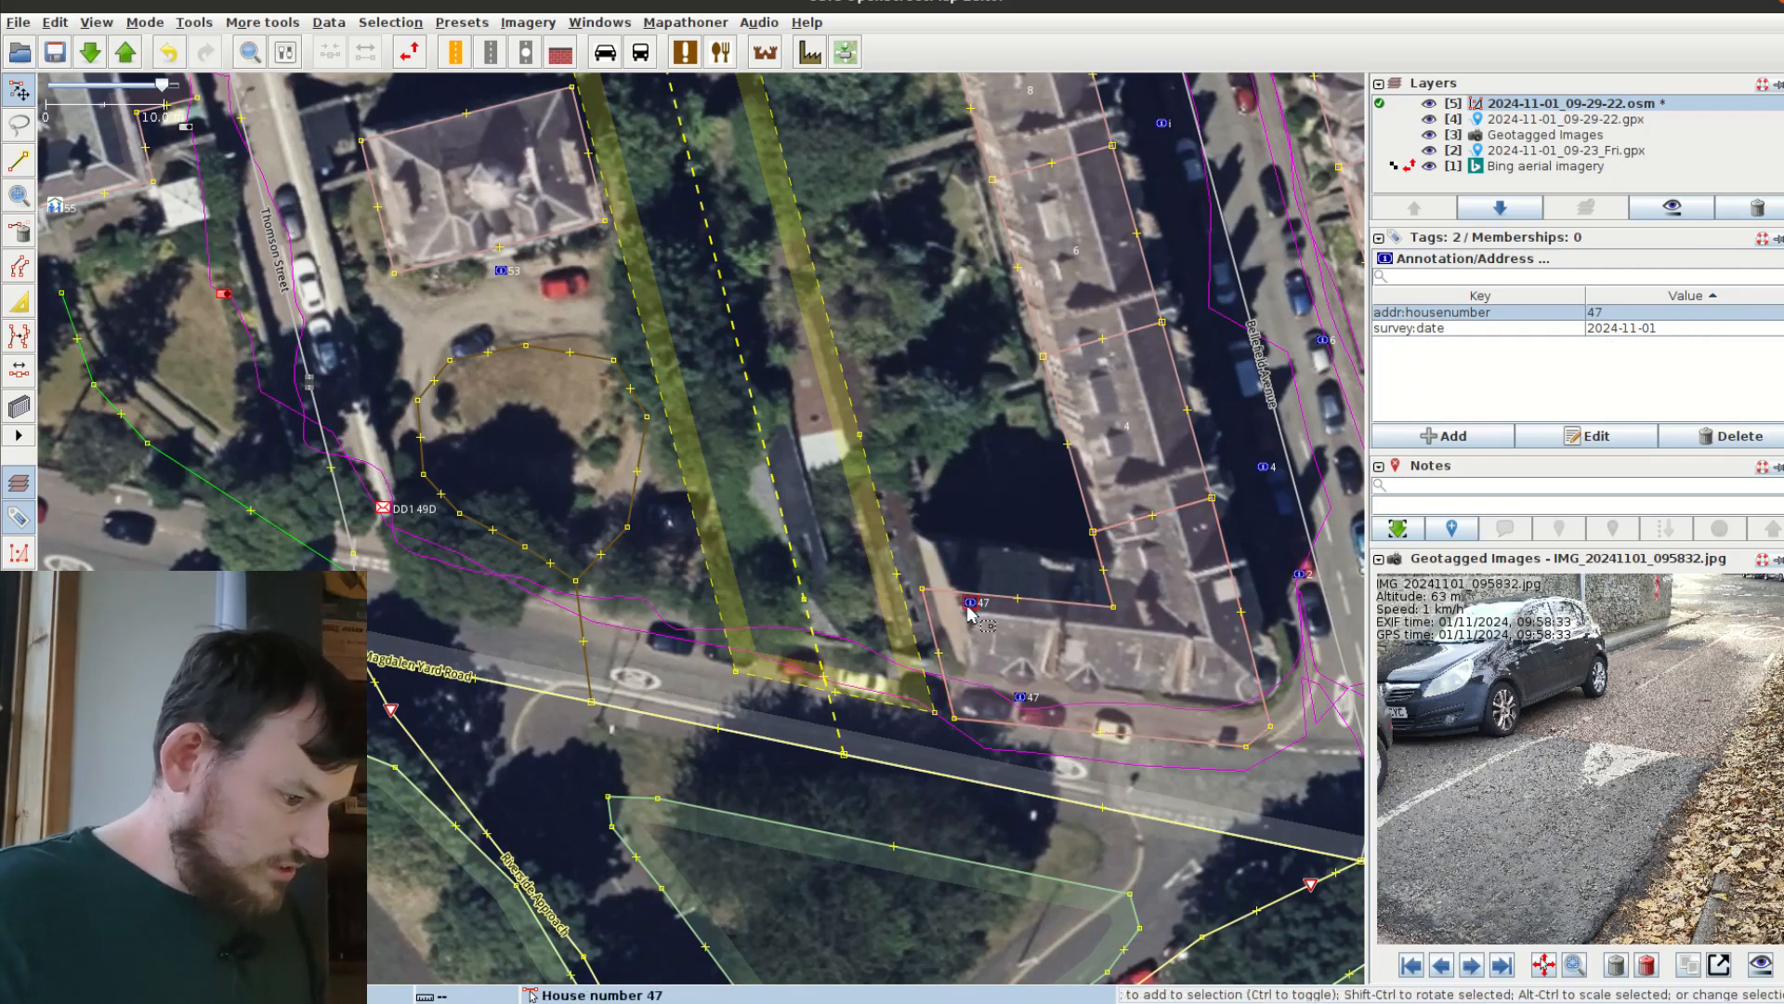
key("Delete")
left_click_drag(940, 506, 437, 535)
left_click(602, 591)
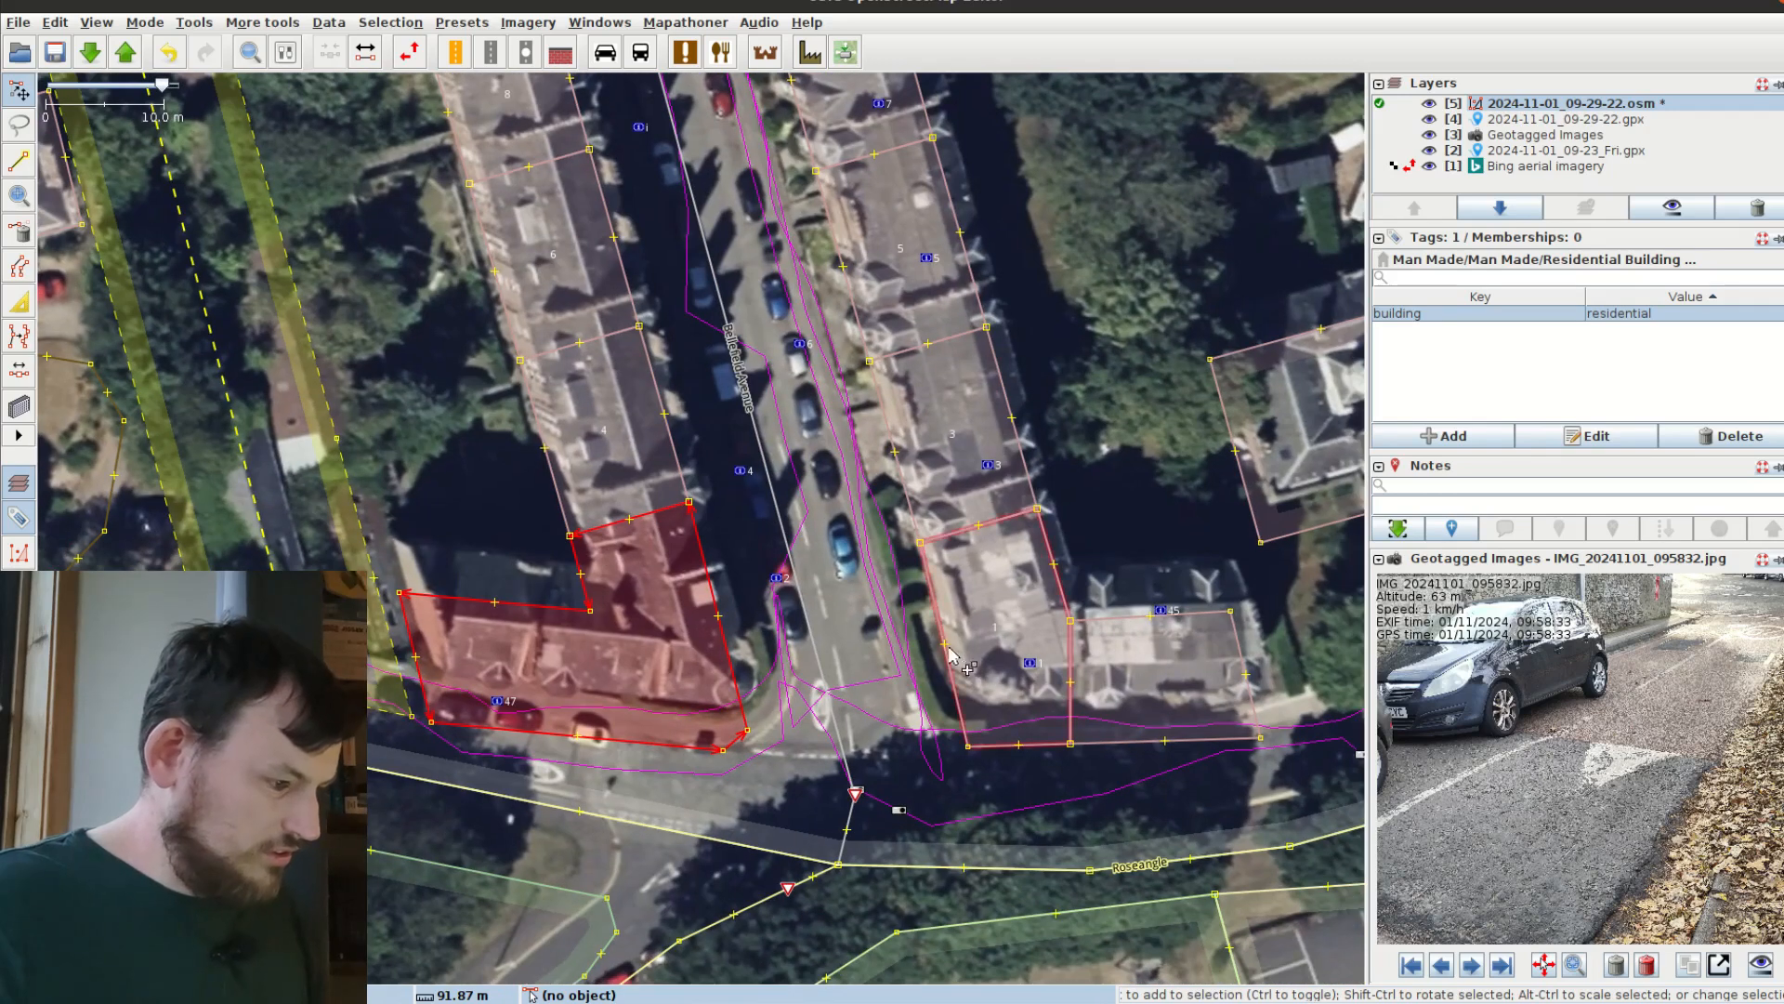
left_click(949, 649, "shift")
left_click(818, 670)
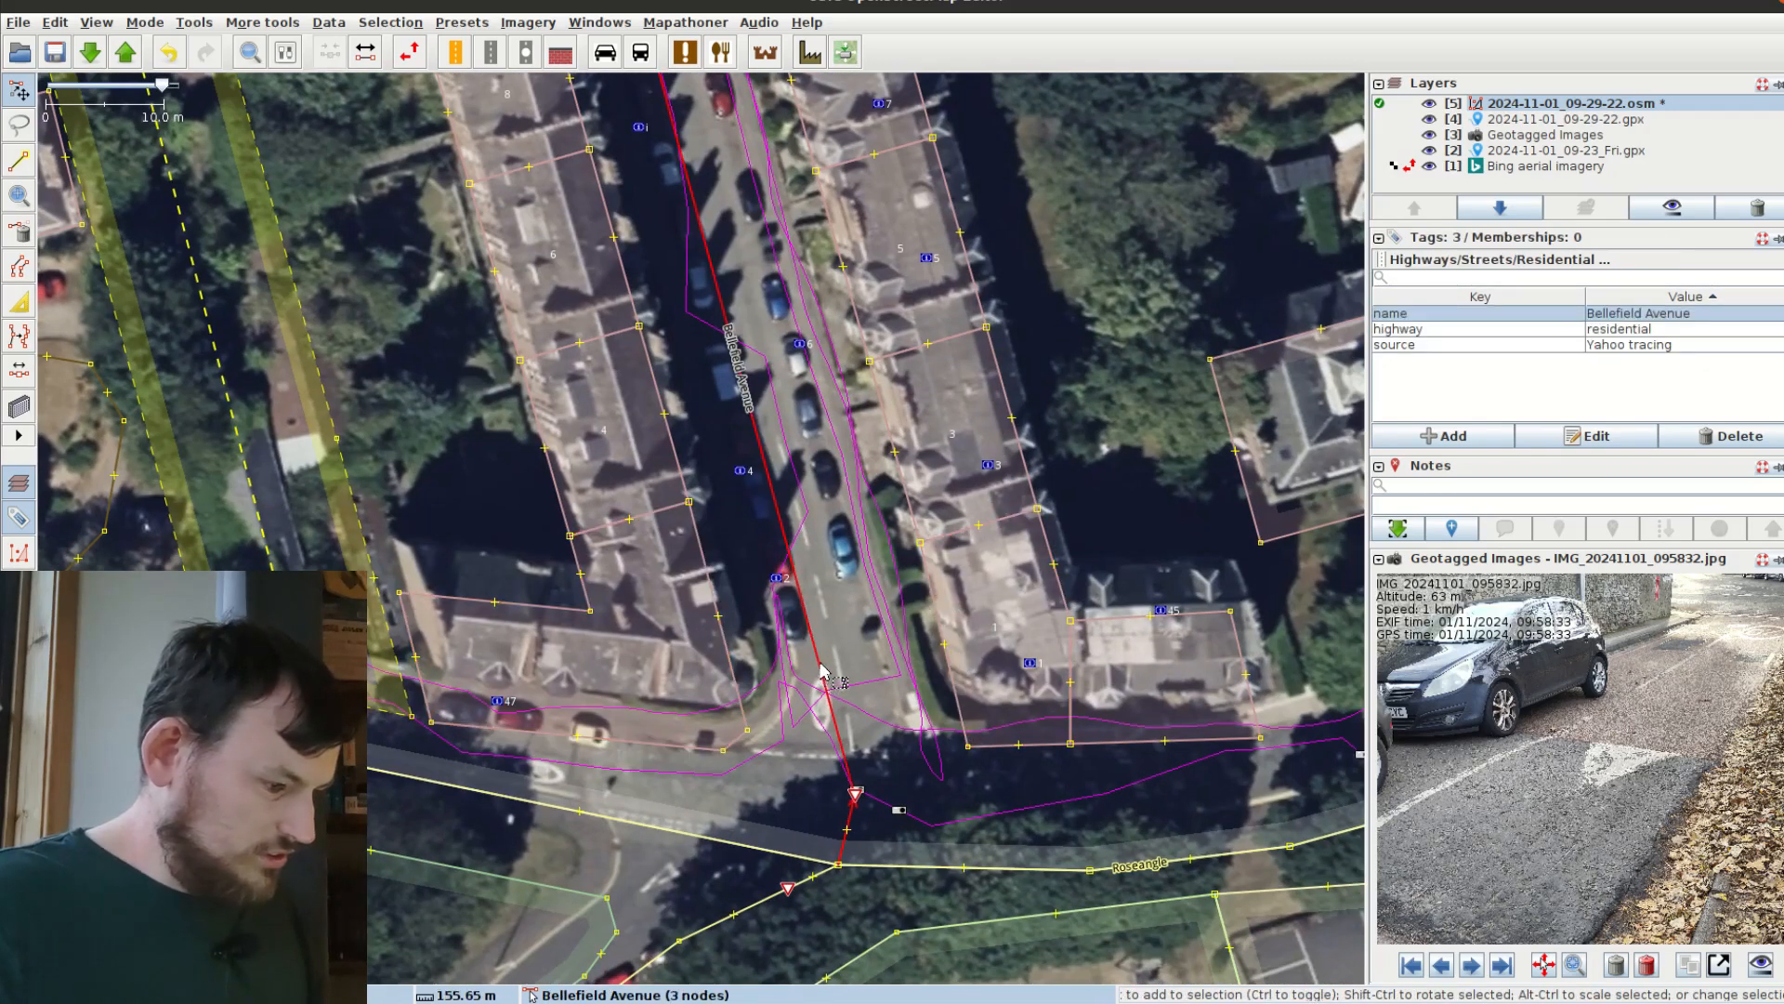
scroll(774, 633, "down", 5)
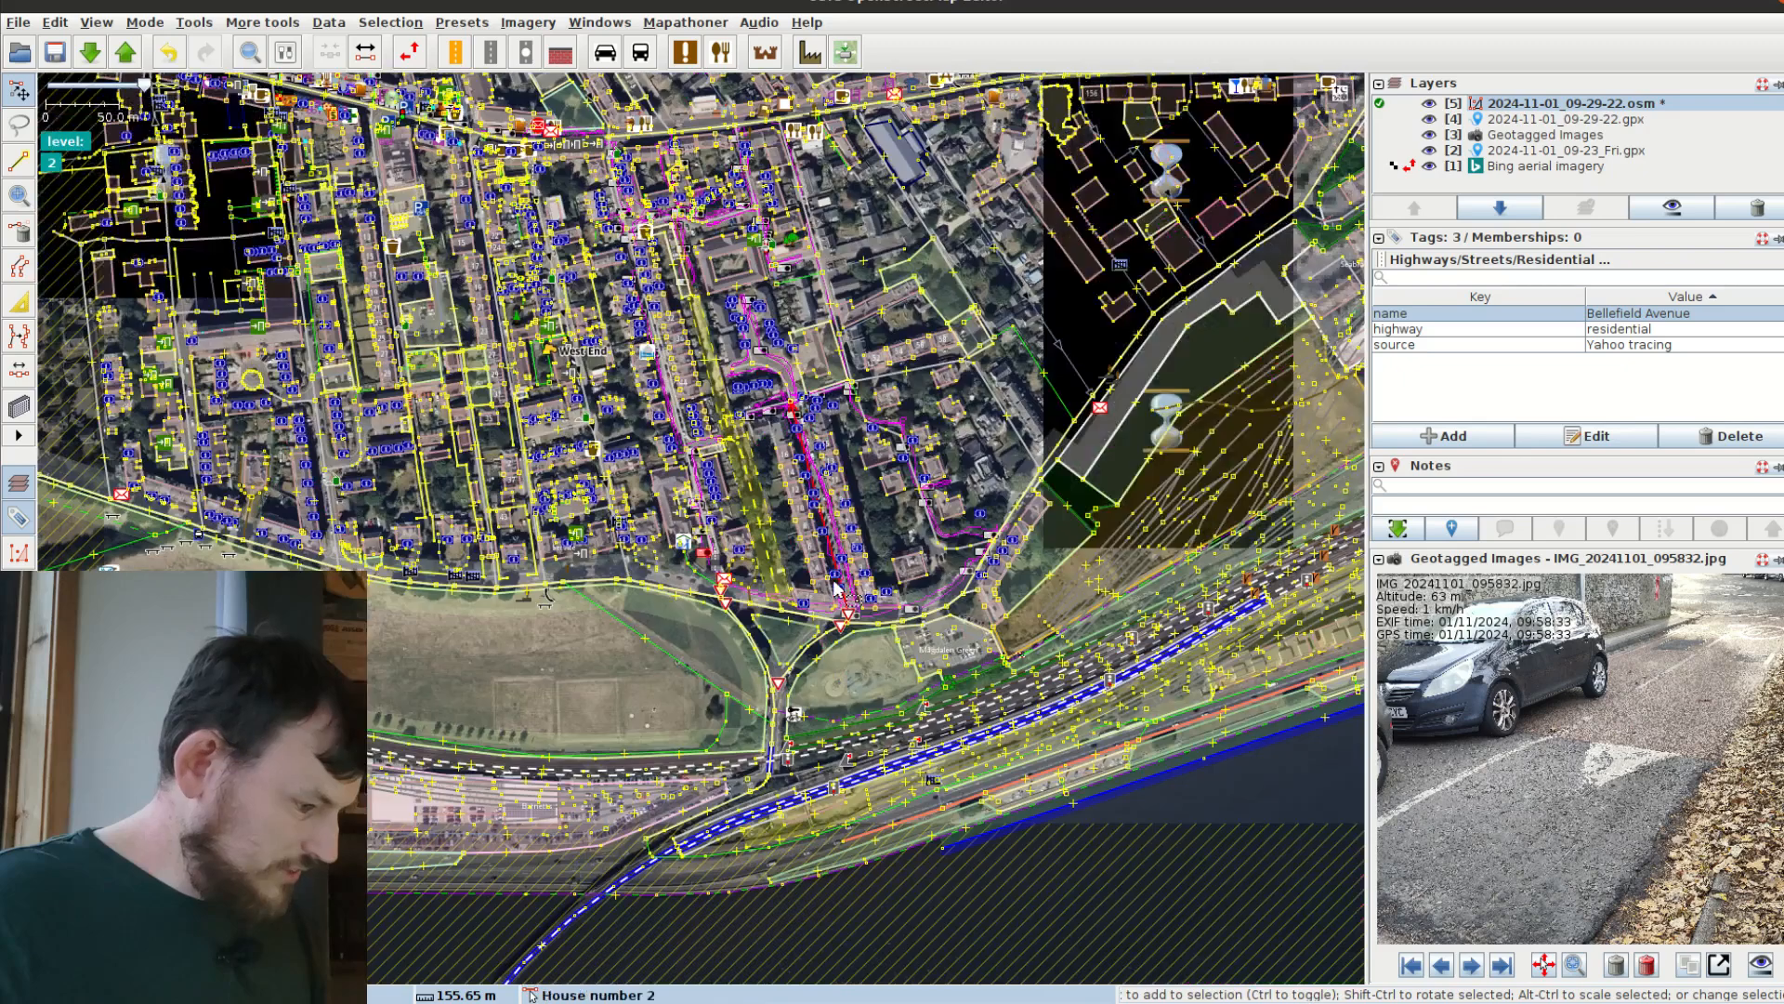
scroll(762, 642, "up", 4)
left_click_drag(757, 645, 530, 641)
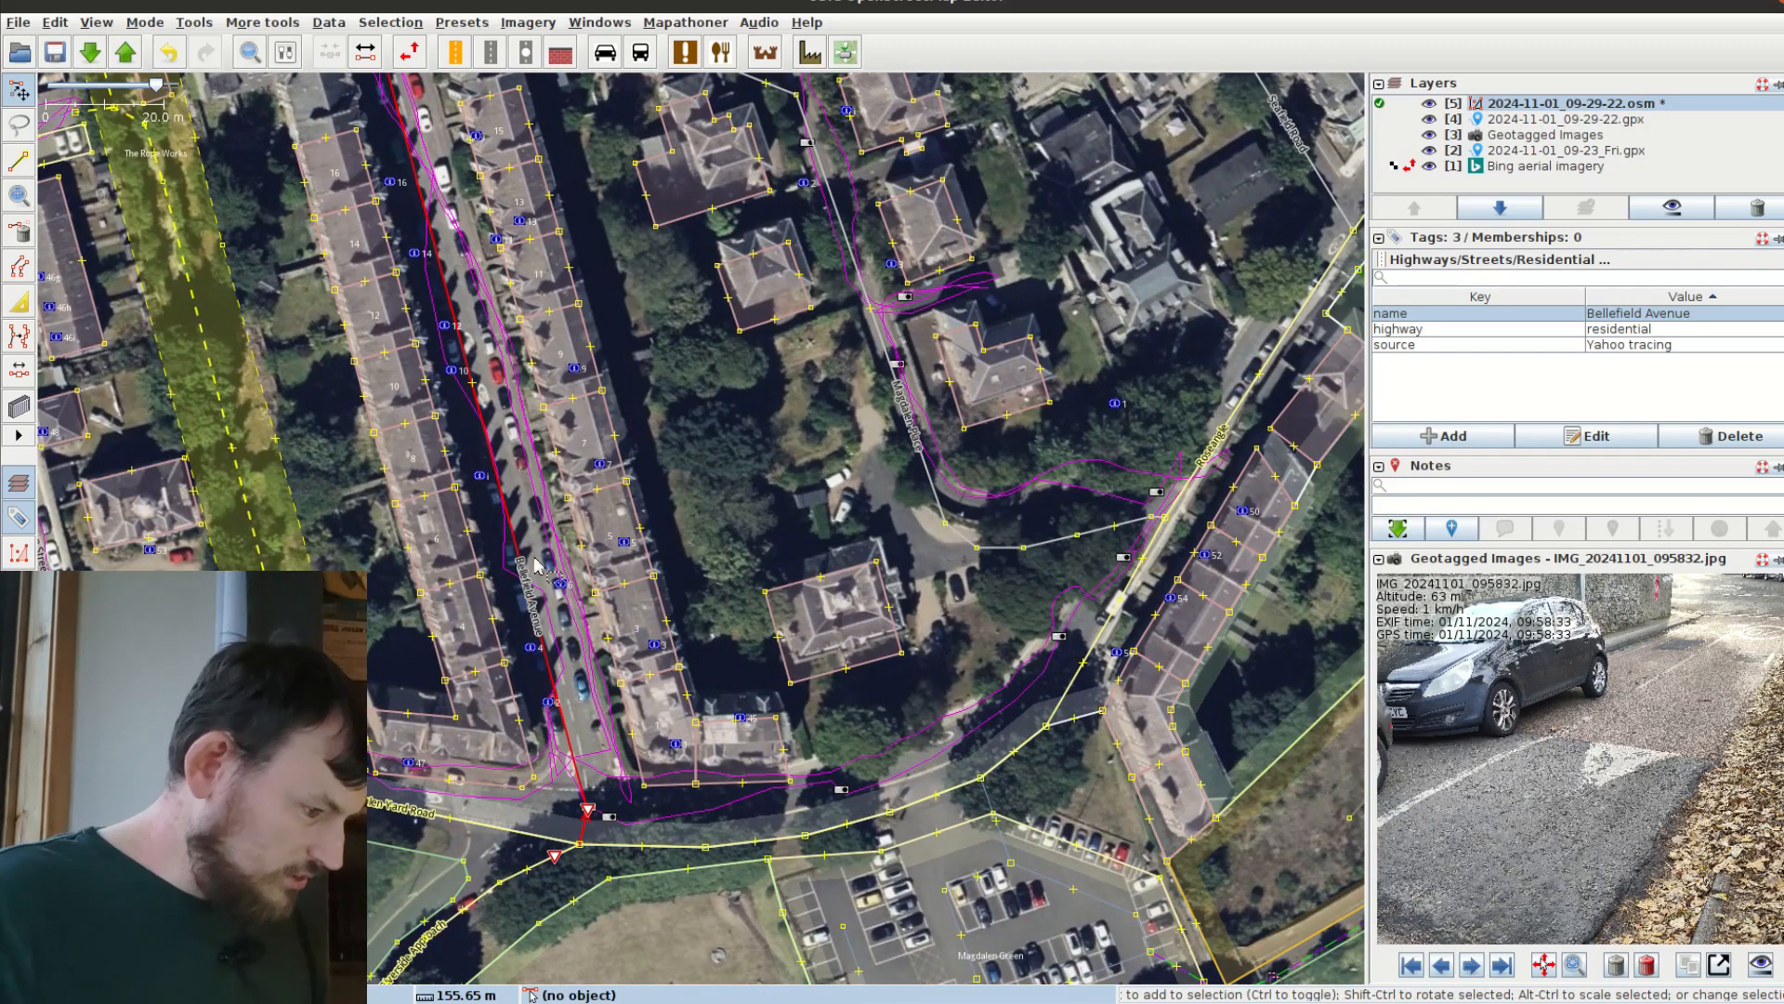
Step: Select the 17 building outlines along both sides of Bellefield Avenue and move them together slightly north to match the aerial imagery
left_click(518, 723)
scroll(621, 716, "up", 2)
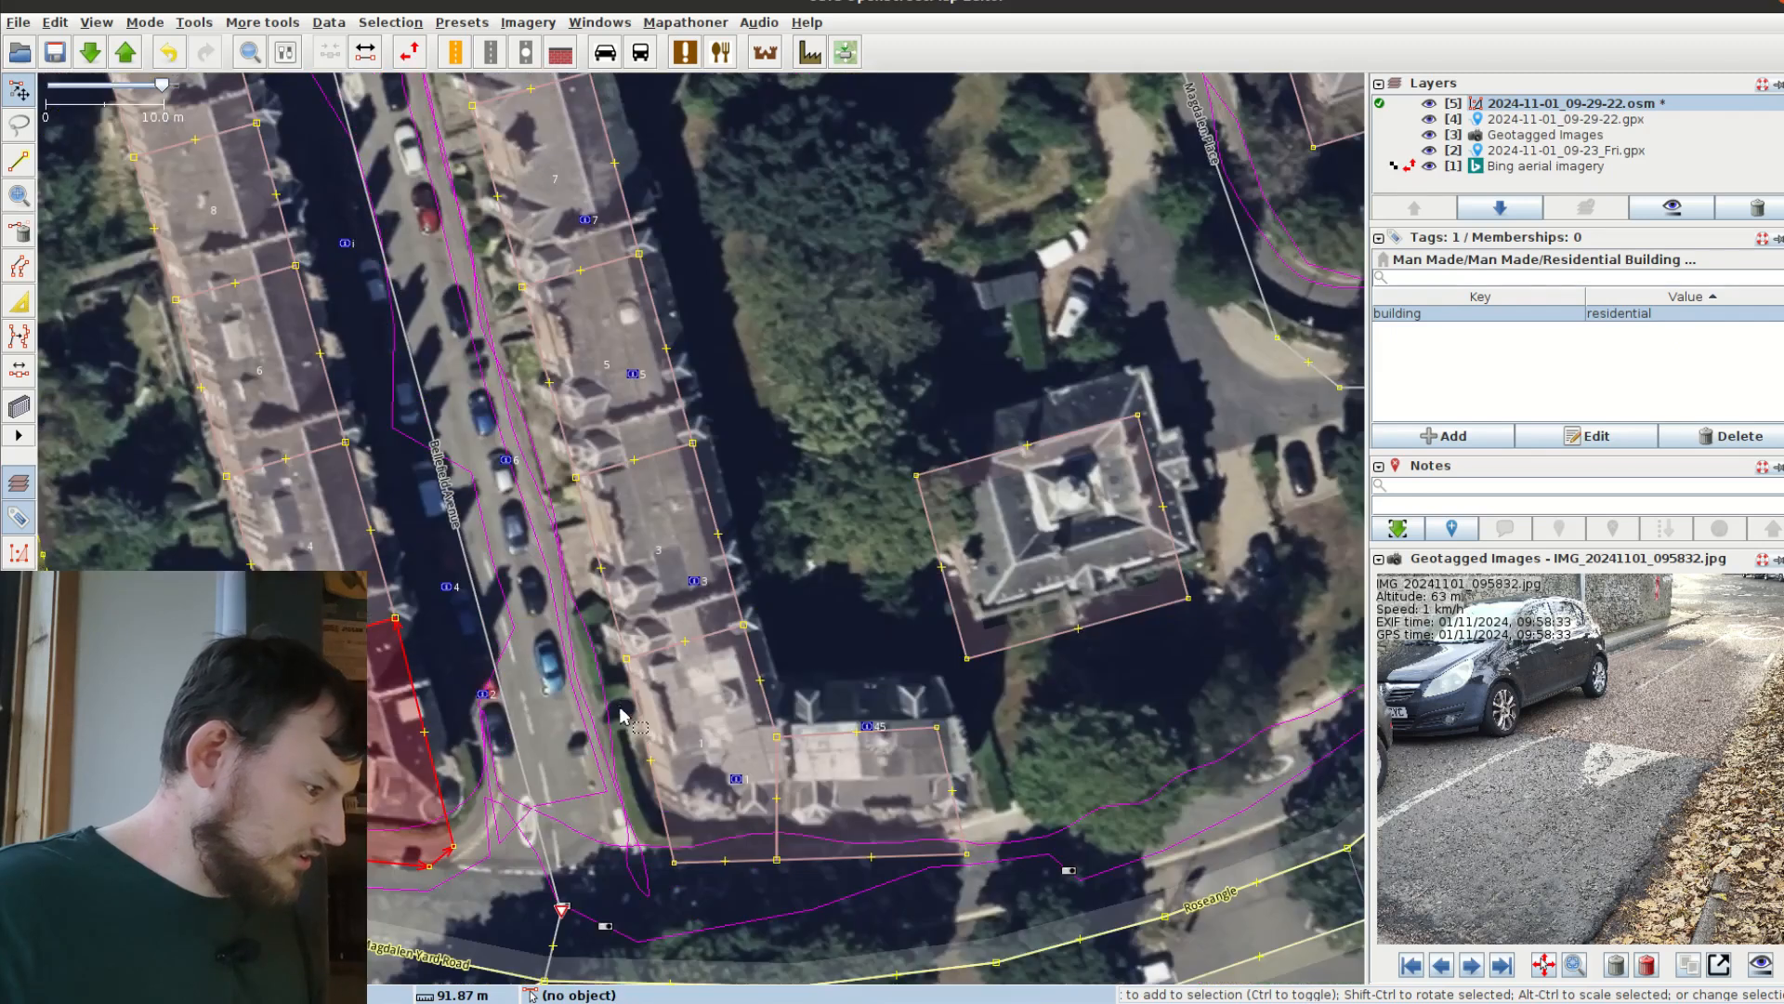
left_click(662, 743, "shift")
left_click(848, 770, "shift")
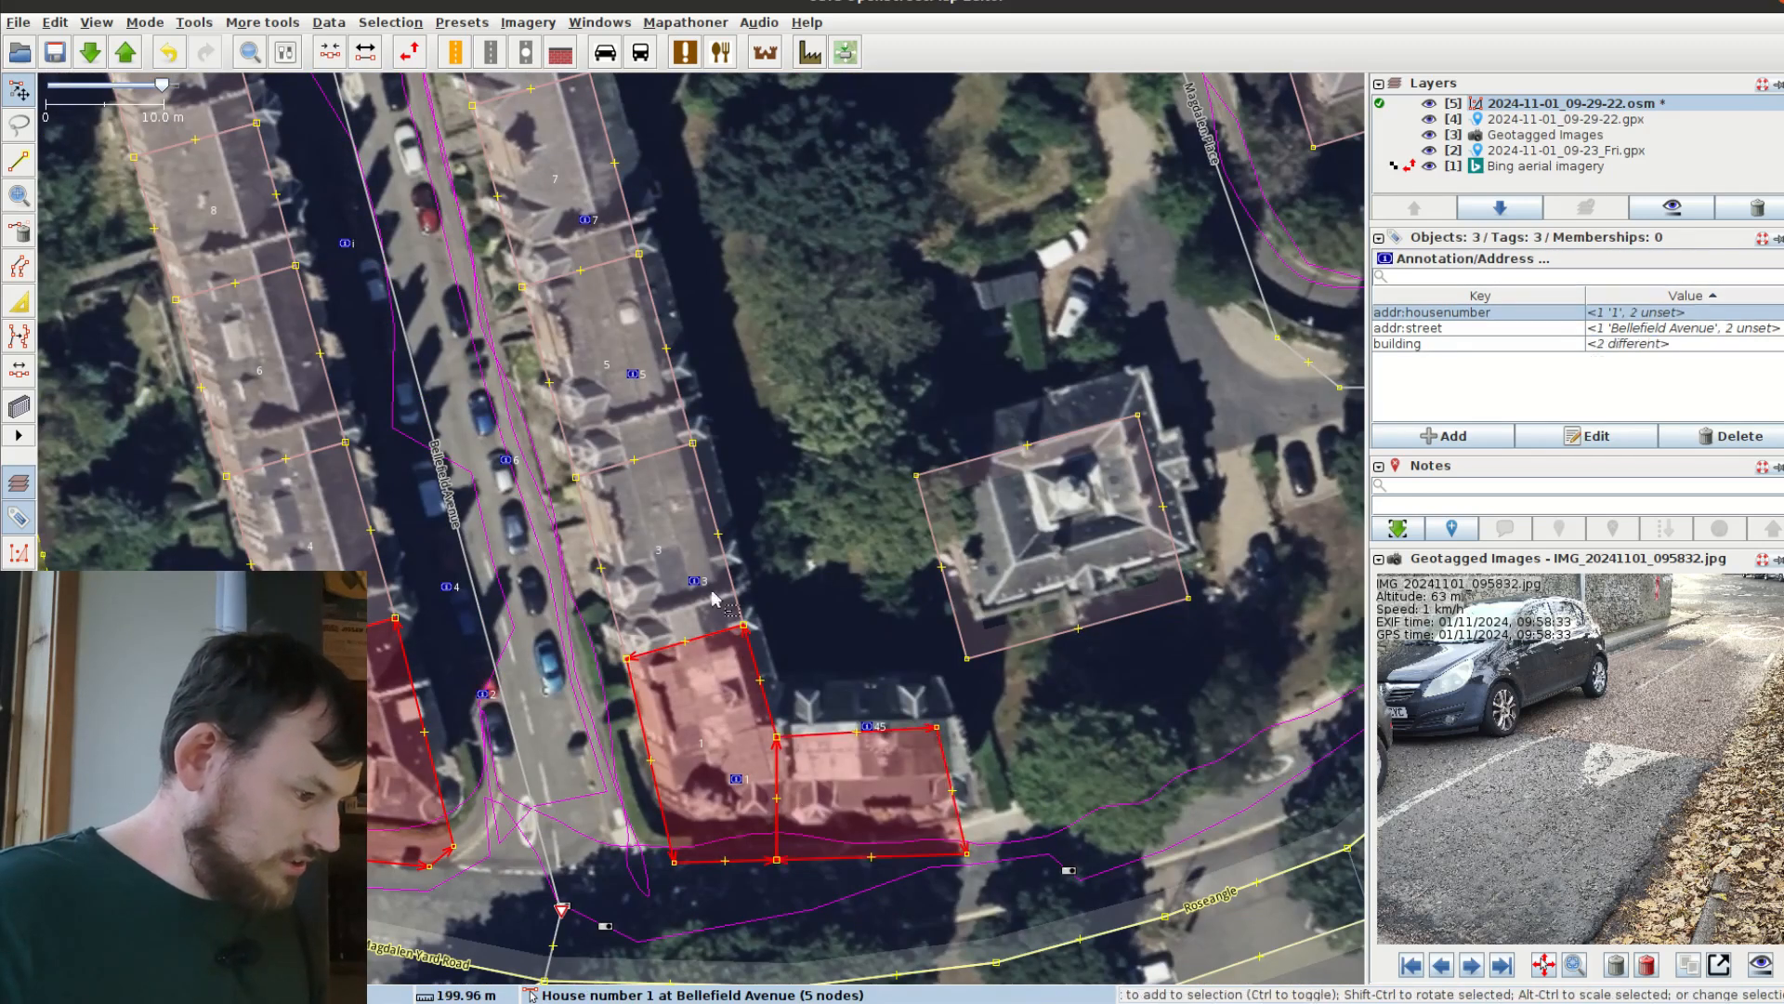
left_click(723, 564, "shift")
left_click(243, 521, "shift")
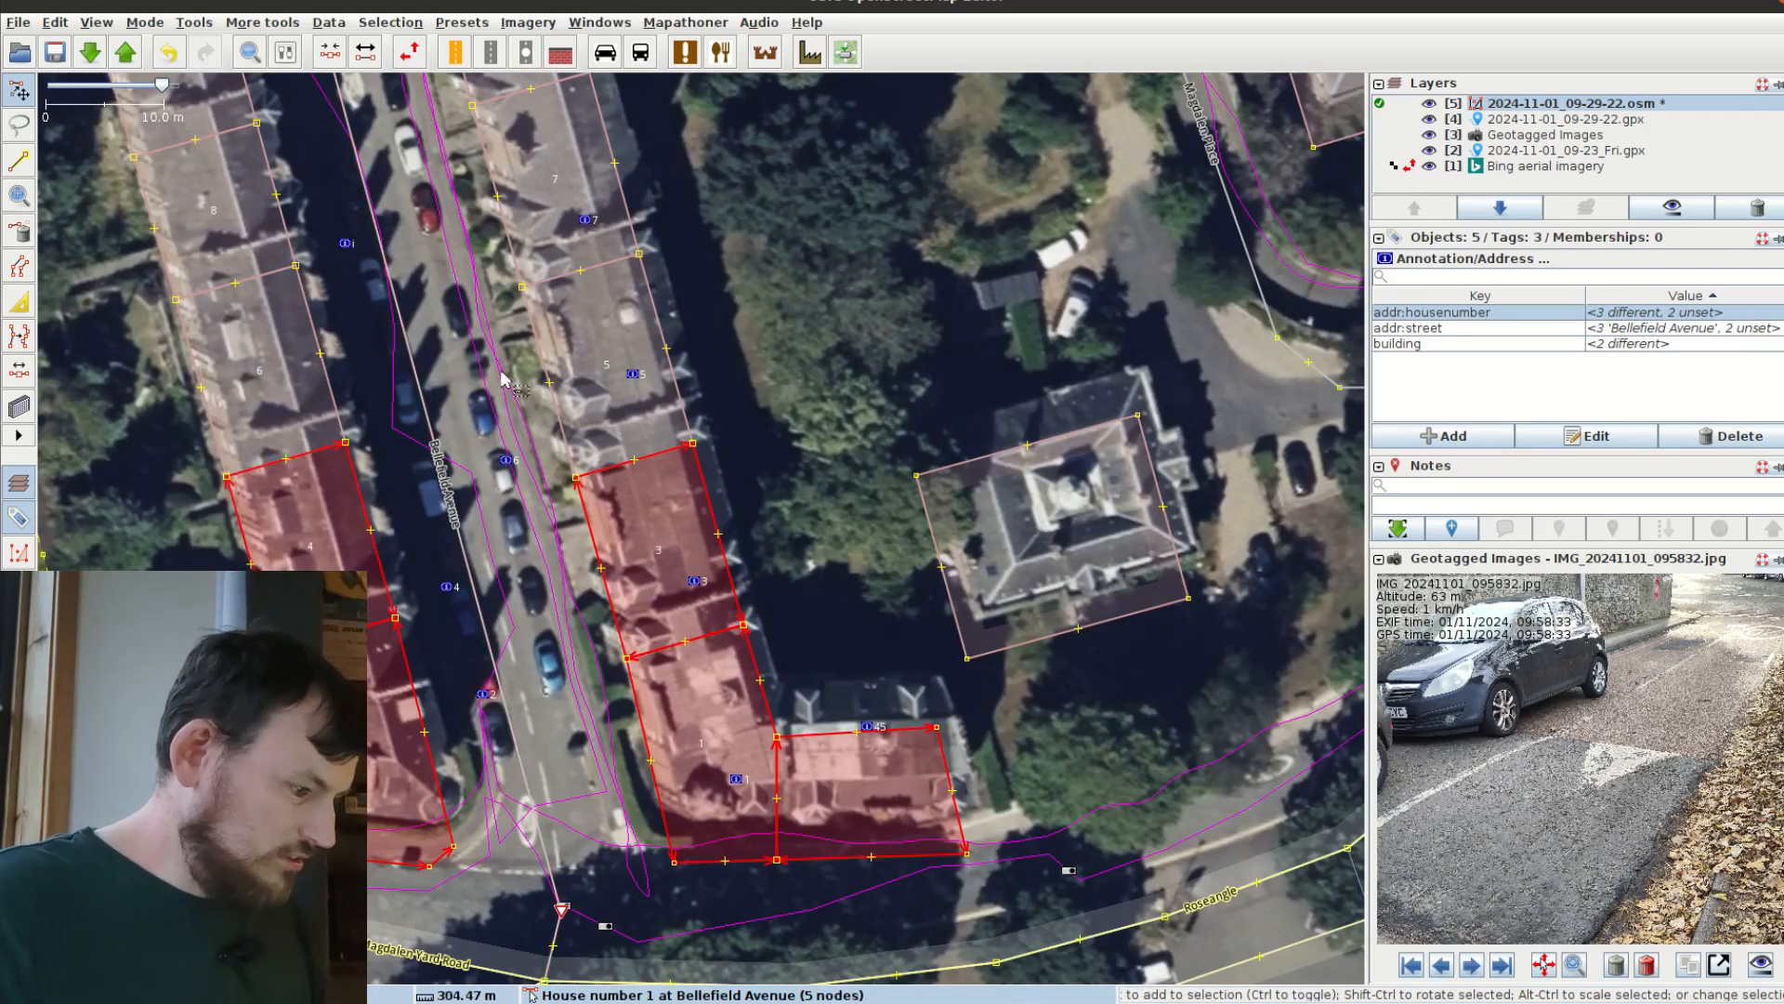
left_click(544, 344, "shift")
left_click(303, 341, "shift")
left_click_drag(348, 264, 688, 781)
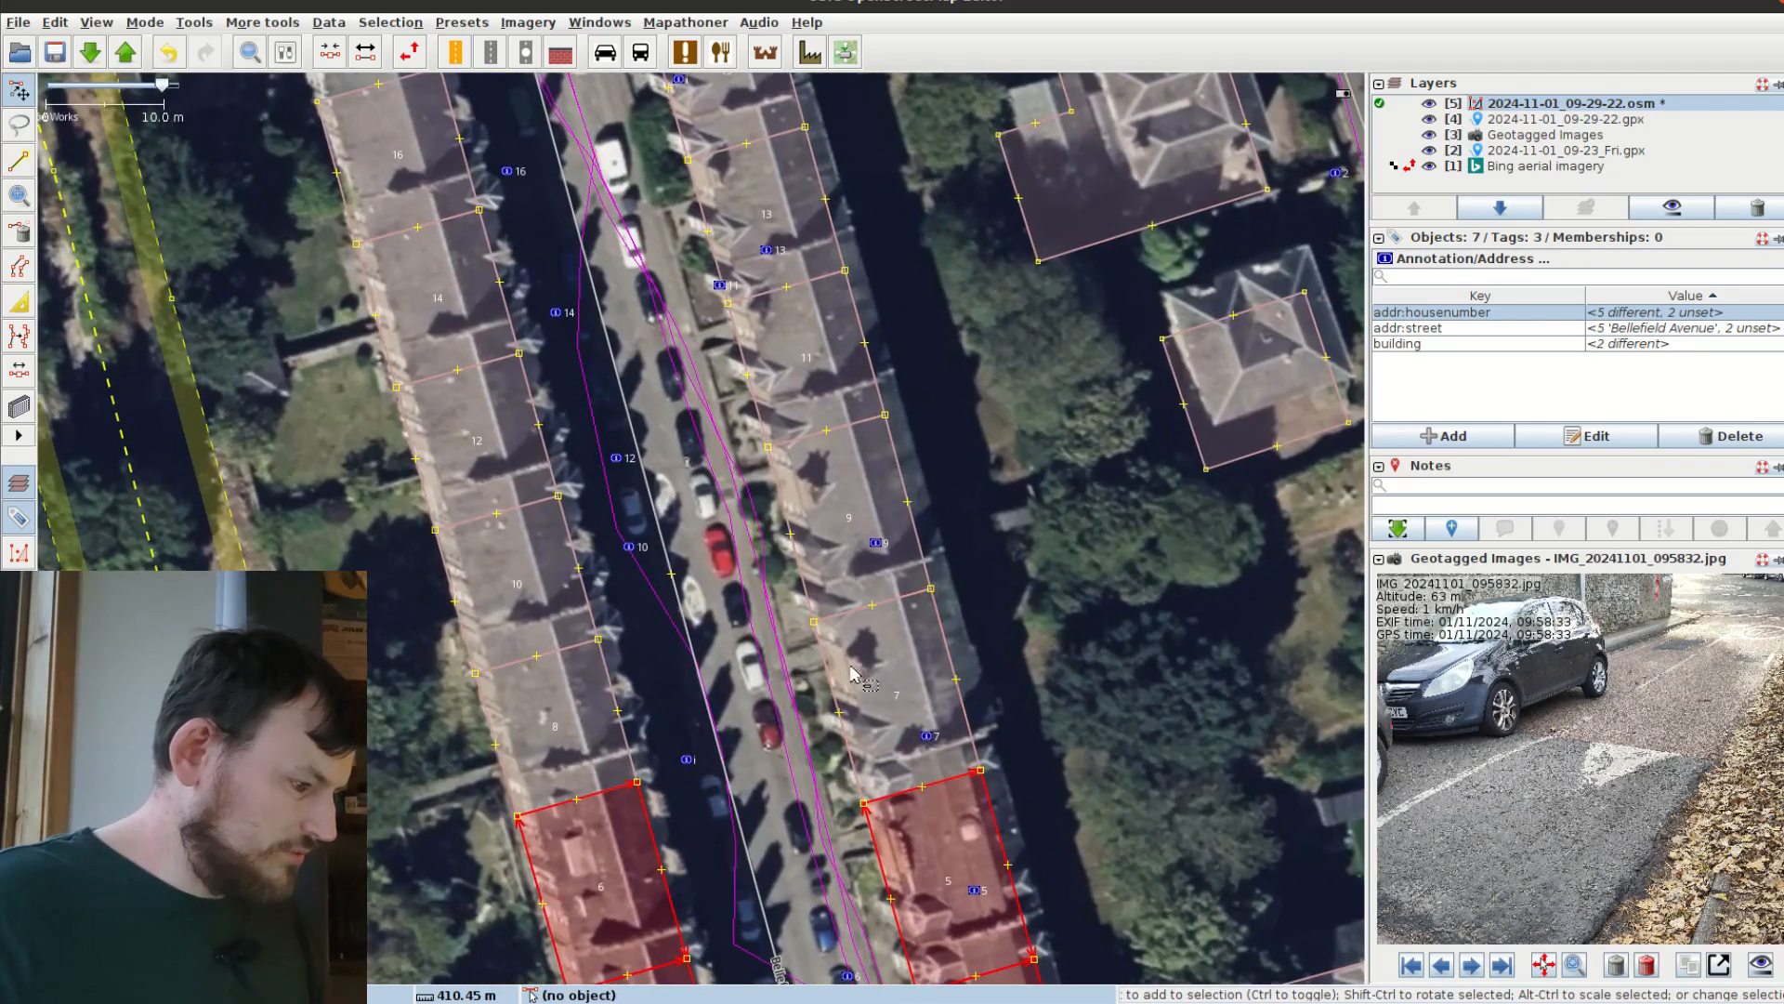
left_click(825, 676, "shift")
left_click(581, 706, "shift")
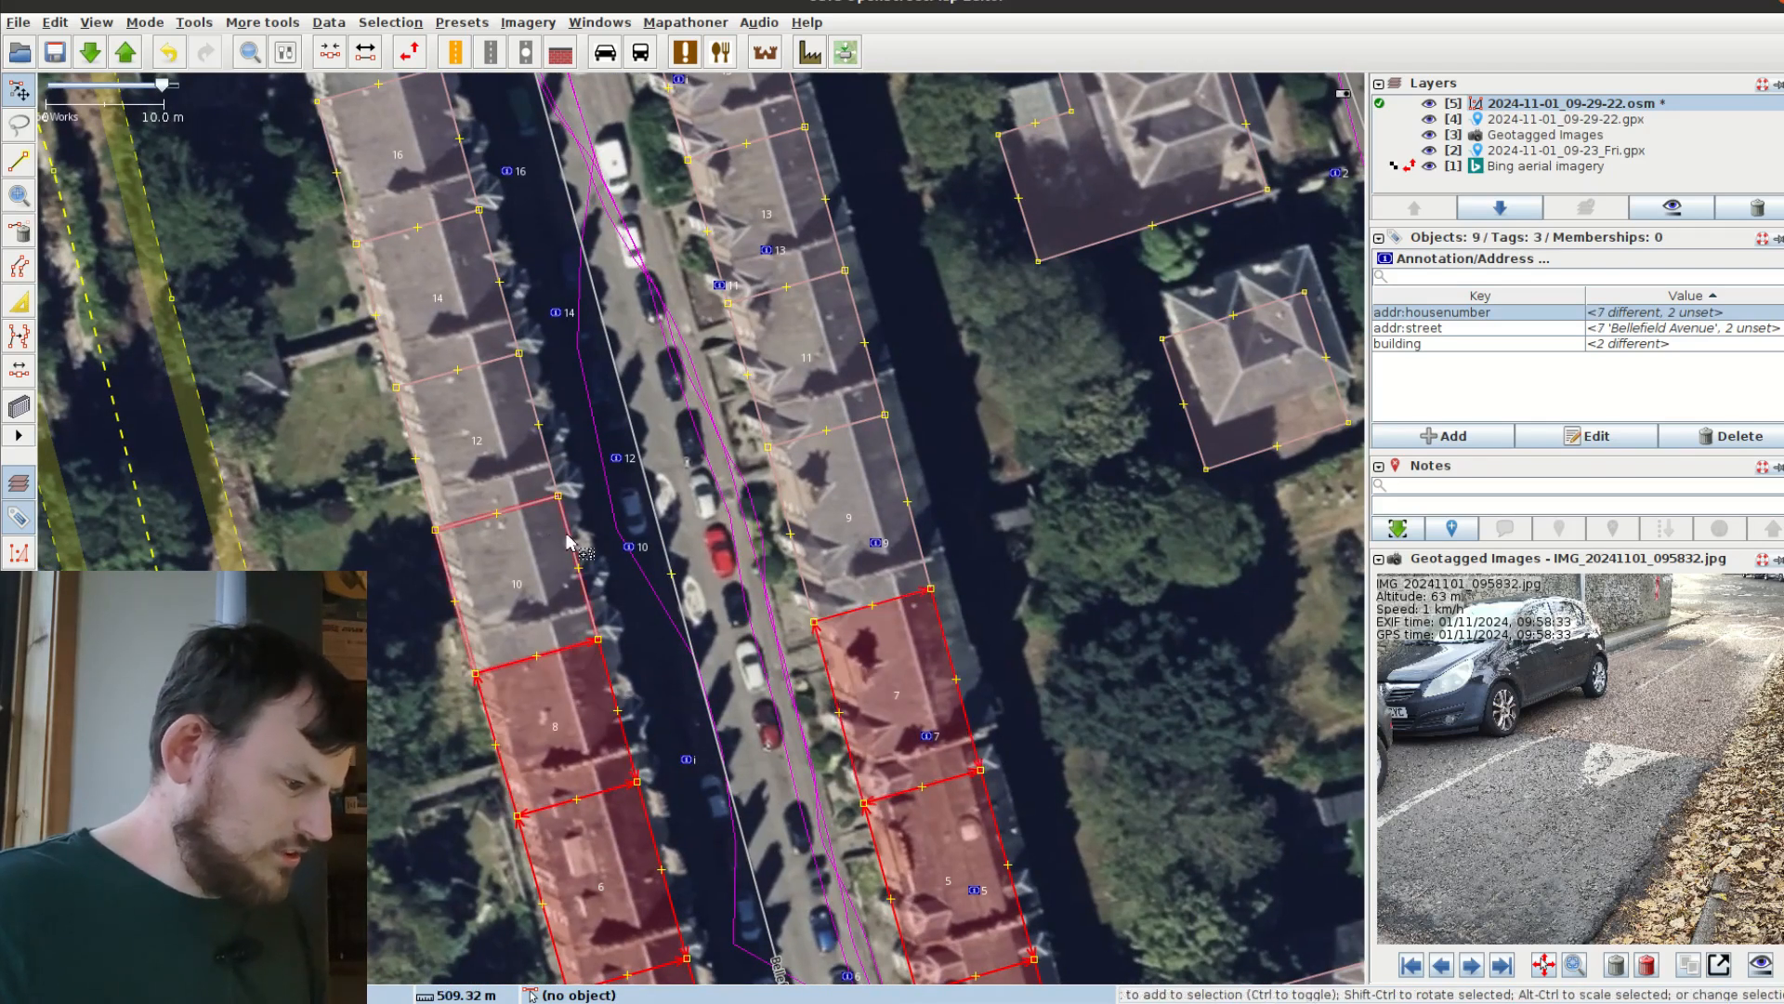
left_click(521, 585, "shift")
left_click(785, 484, "shift")
left_click(760, 389, "shift")
left_click(567, 415, "shift")
left_click_drag(579, 372, 738, 764)
left_click(600, 706, "shift")
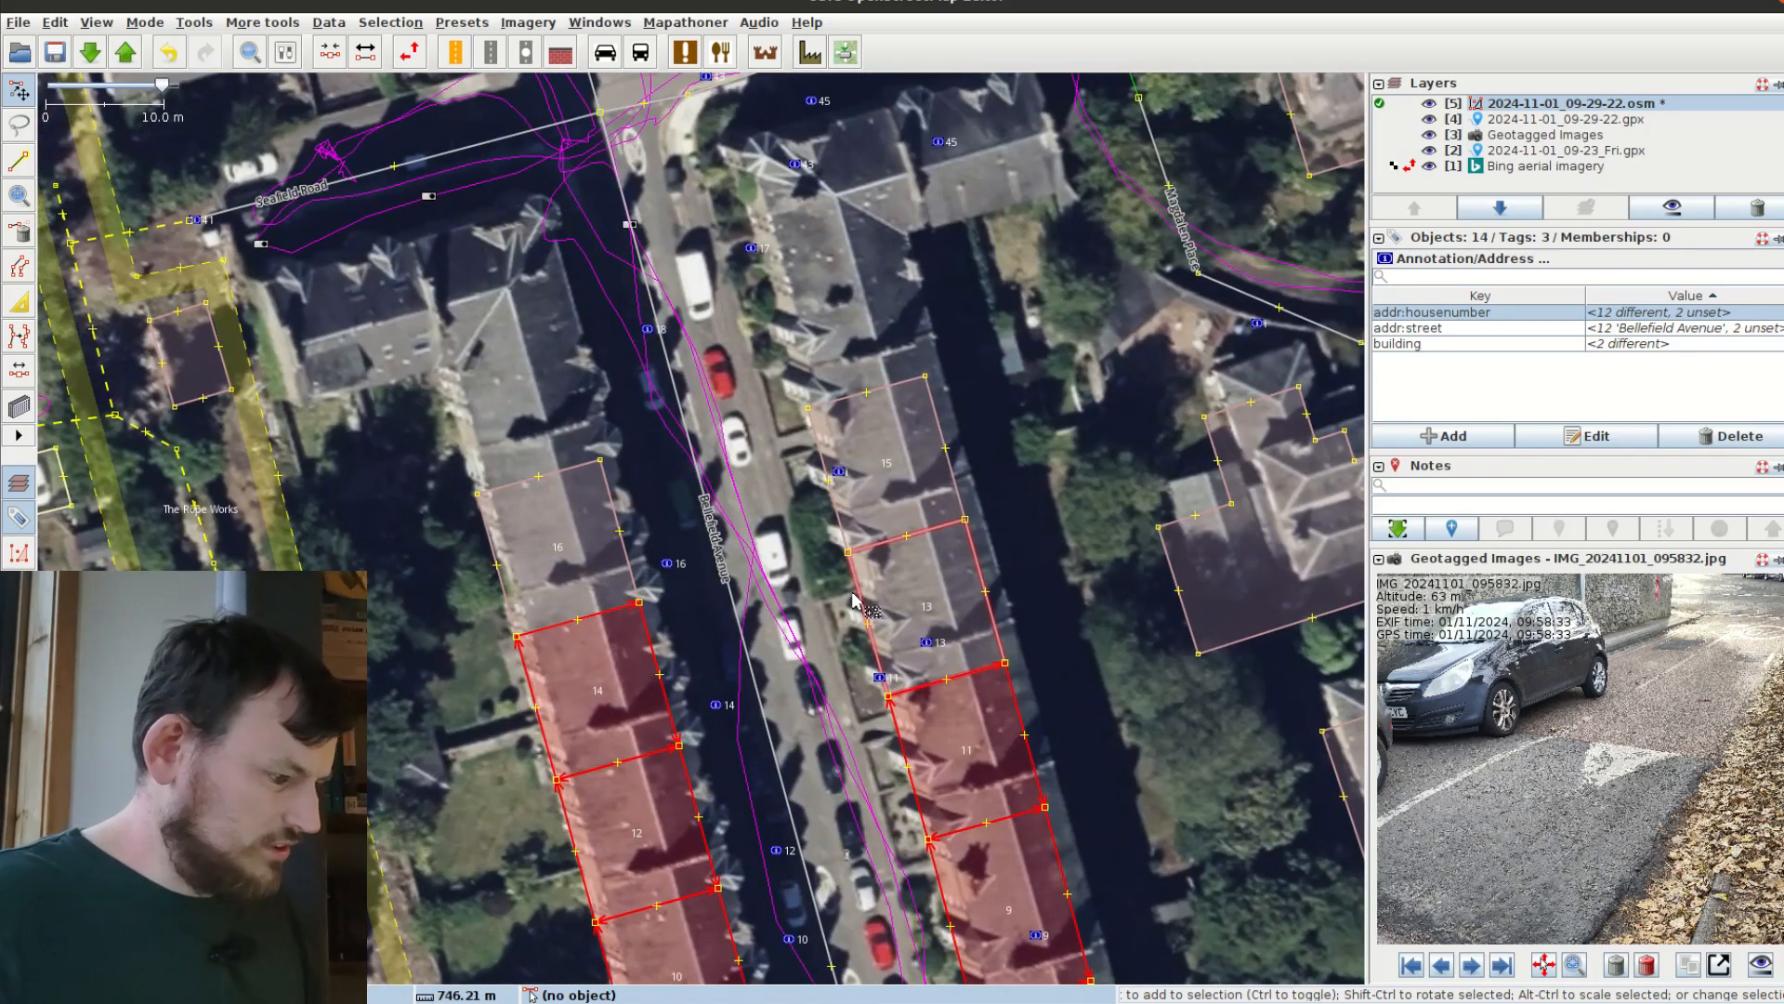
left_click(869, 585, "shift")
left_click(830, 477, "shift")
left_click(610, 517, "shift")
left_click_drag(607, 499, 610, 455)
key("Return")
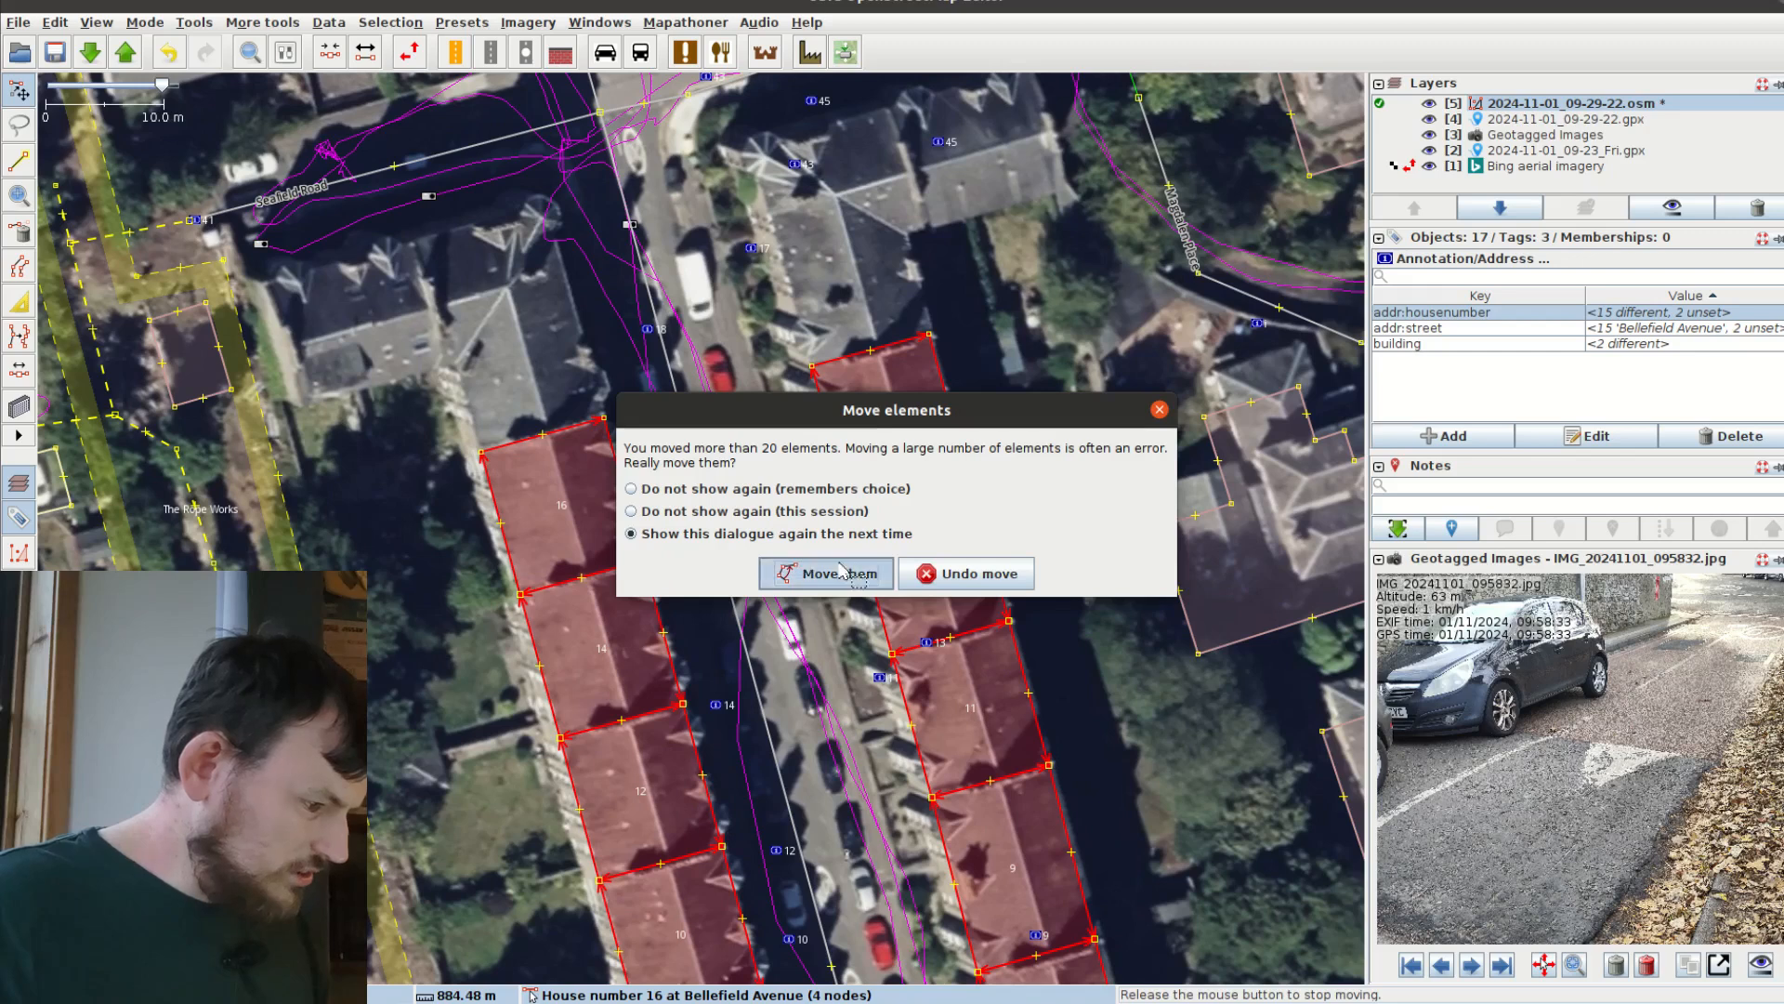
left_click(655, 506)
Step: Examine the realigned buildings and surveyed house number nodes along Bellefield Avenue down to its southern end
left_click_drag(697, 648, 576, 263)
left_click_drag(650, 592, 560, 295)
left_click(636, 471)
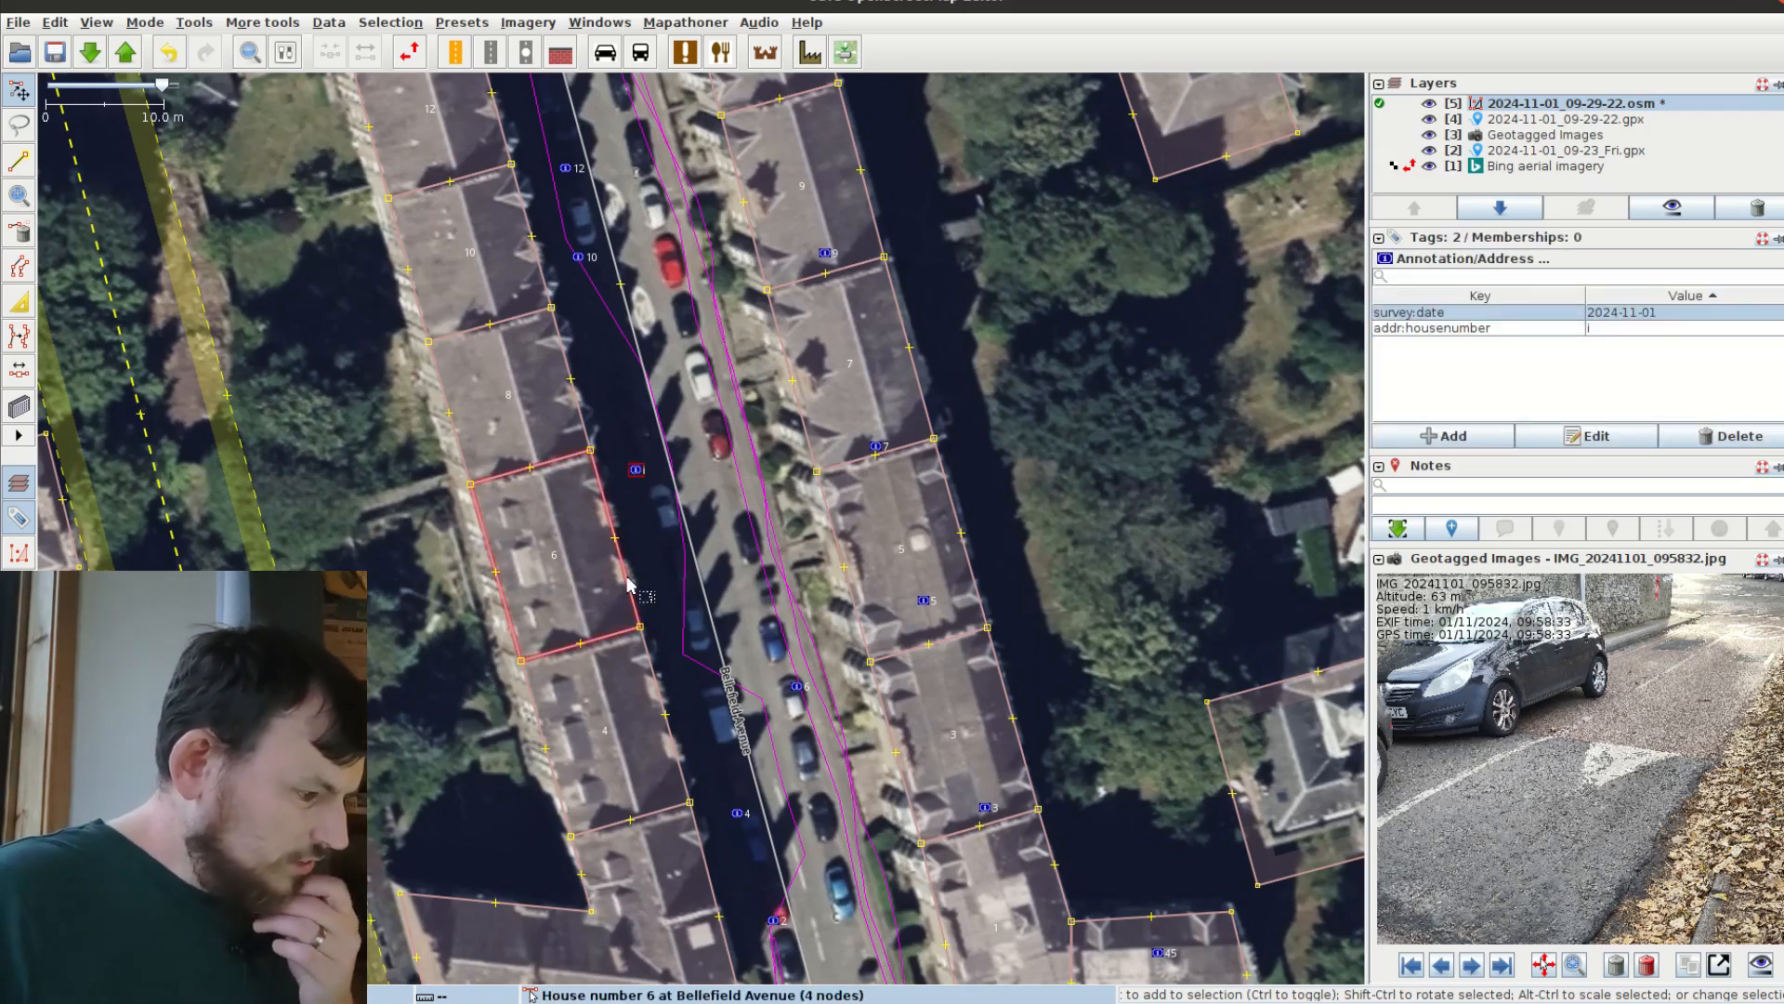
left_click_drag(670, 603, 678, 407)
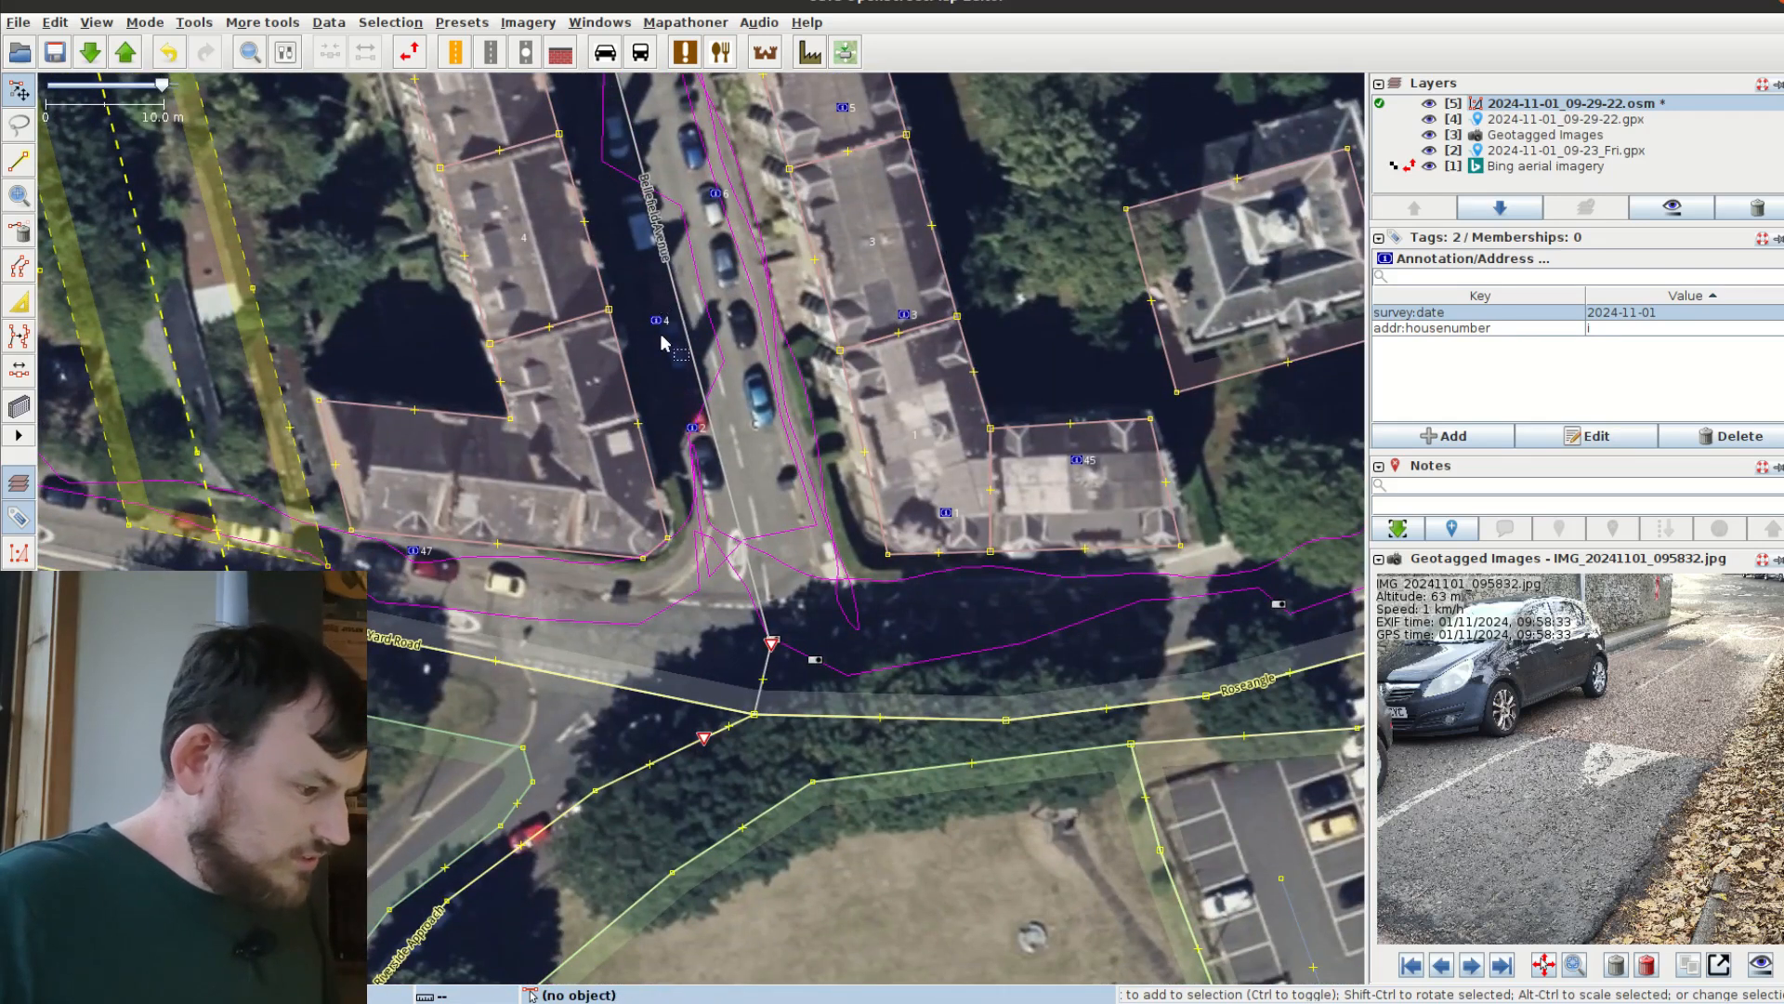
left_click(664, 342)
left_click(639, 429)
left_click(677, 436)
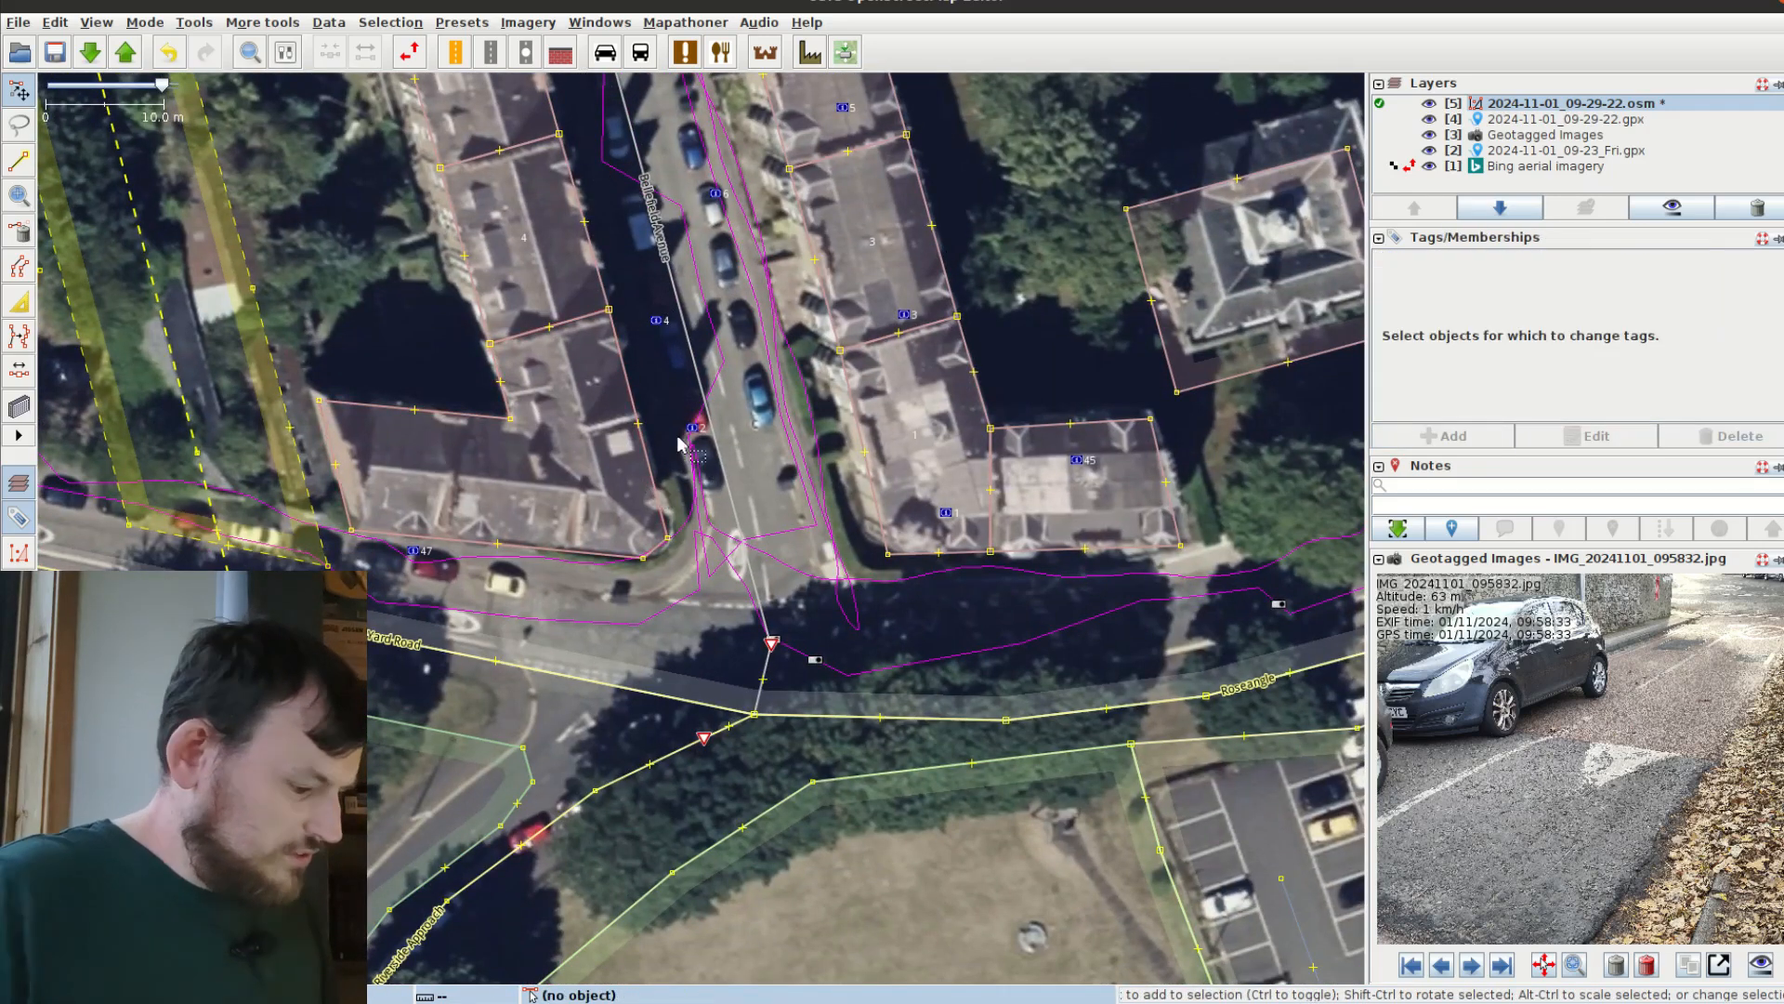
left_click(638, 425)
left_click(671, 431)
Step: Move the house number 2 node west onto the corner building and add addr:street=Bellefield Avenue to it
left_click(694, 429)
left_click_drag(693, 428, 622, 417)
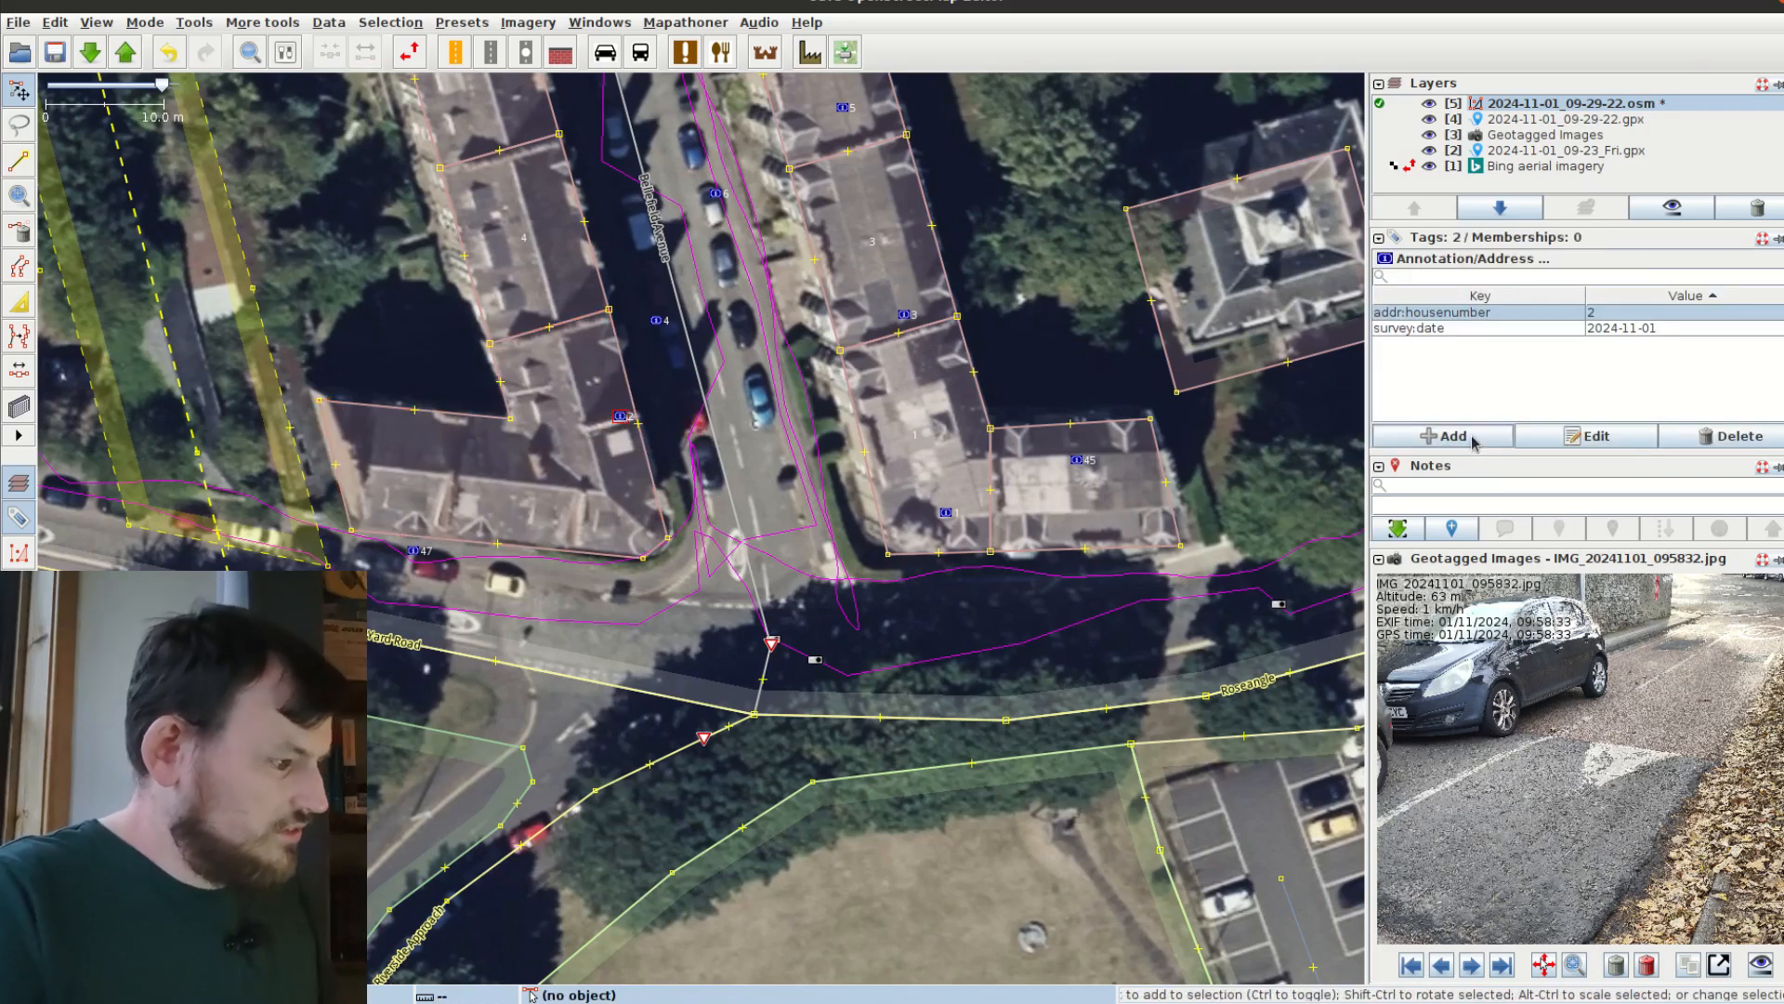
left_click(1443, 436)
type("add")
type("r:")
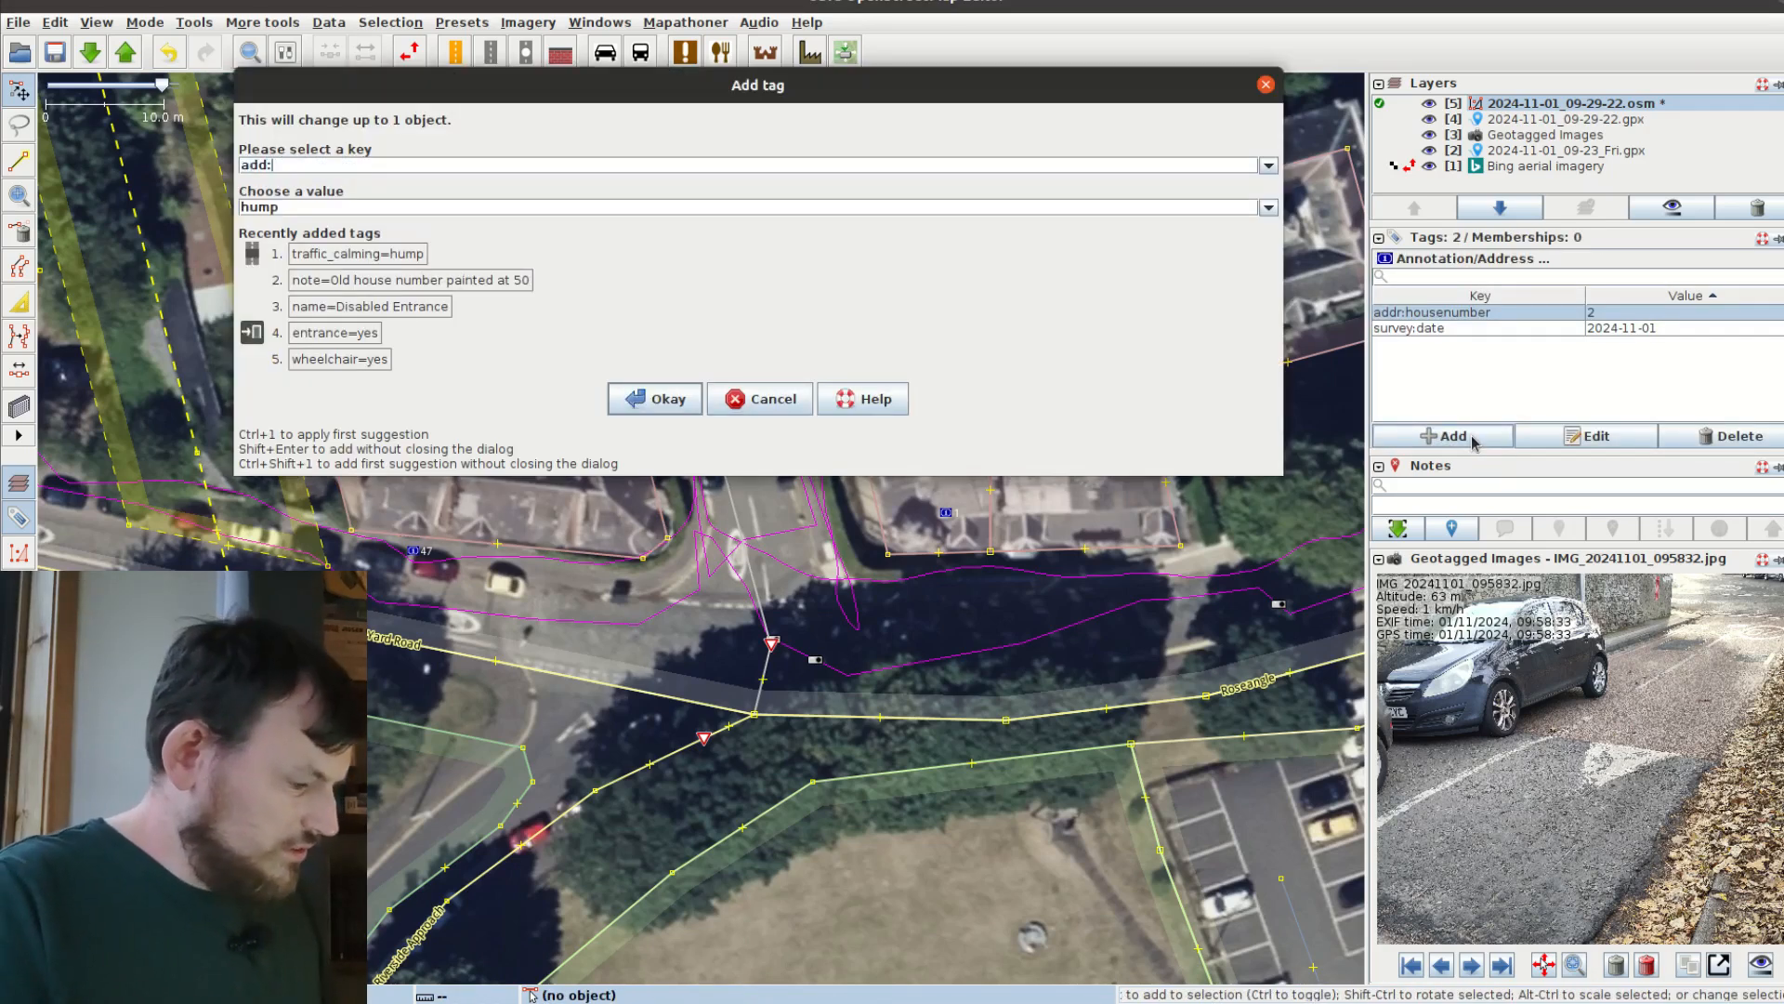
type("street")
key("Tab")
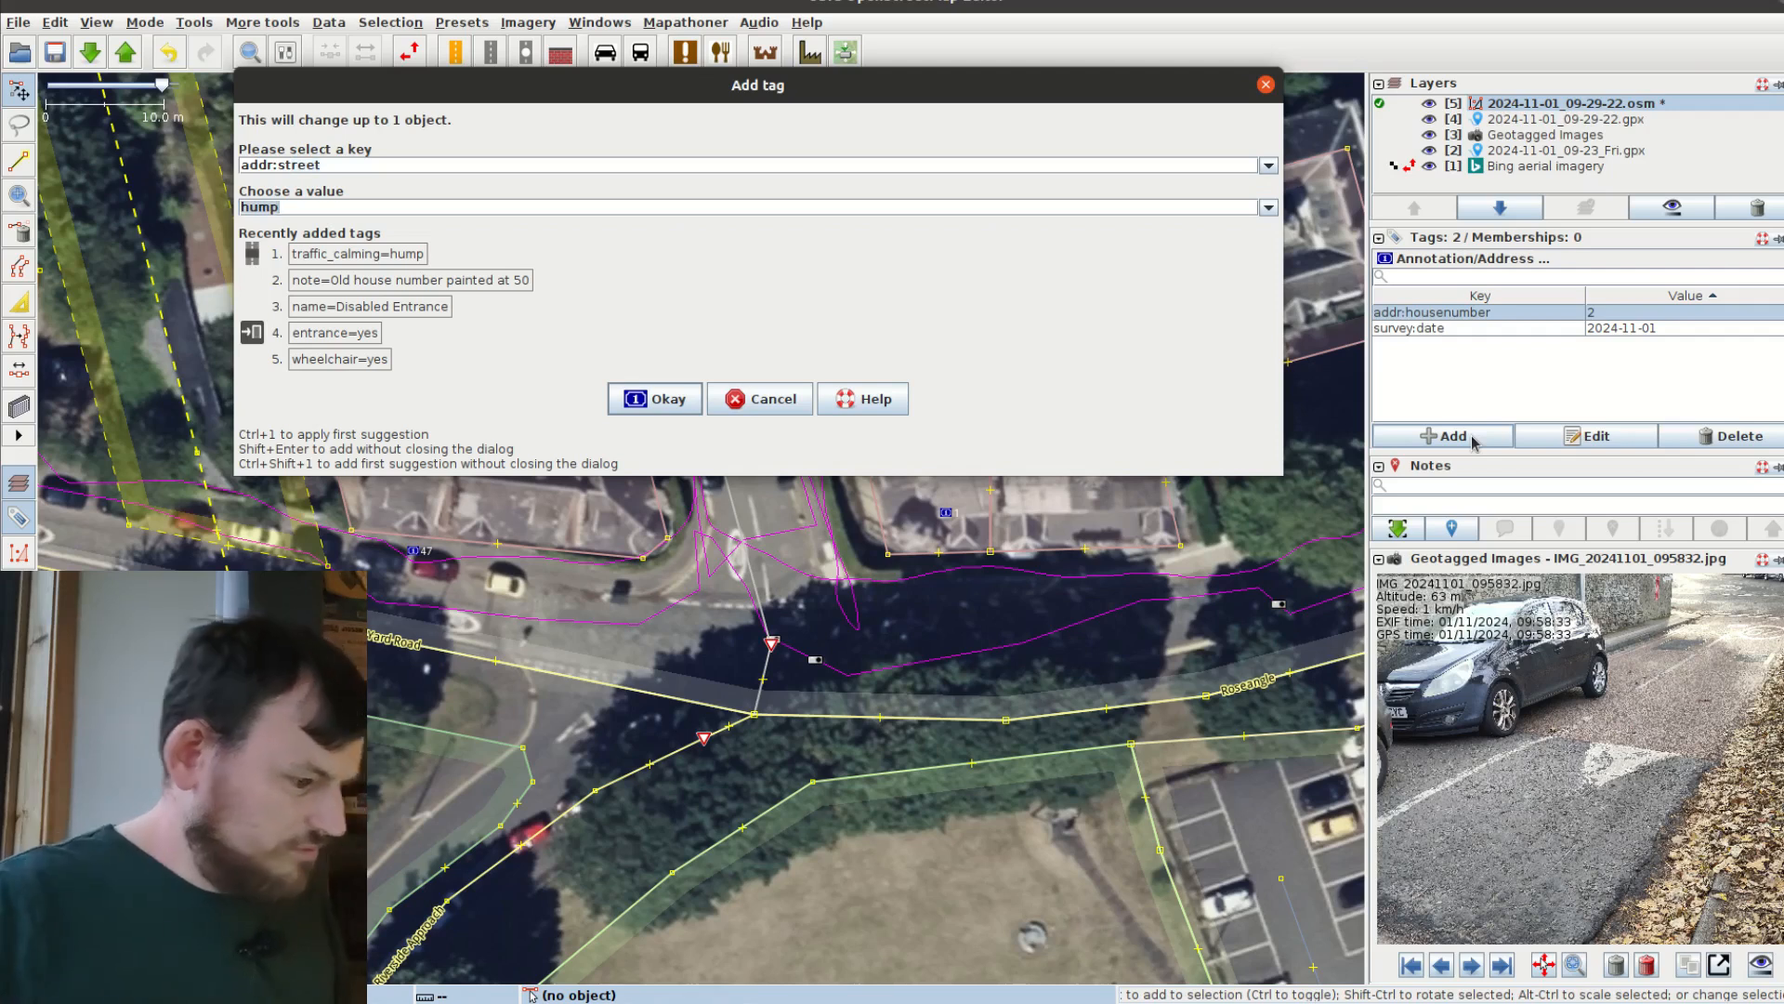
type("Bellefield Avenue")
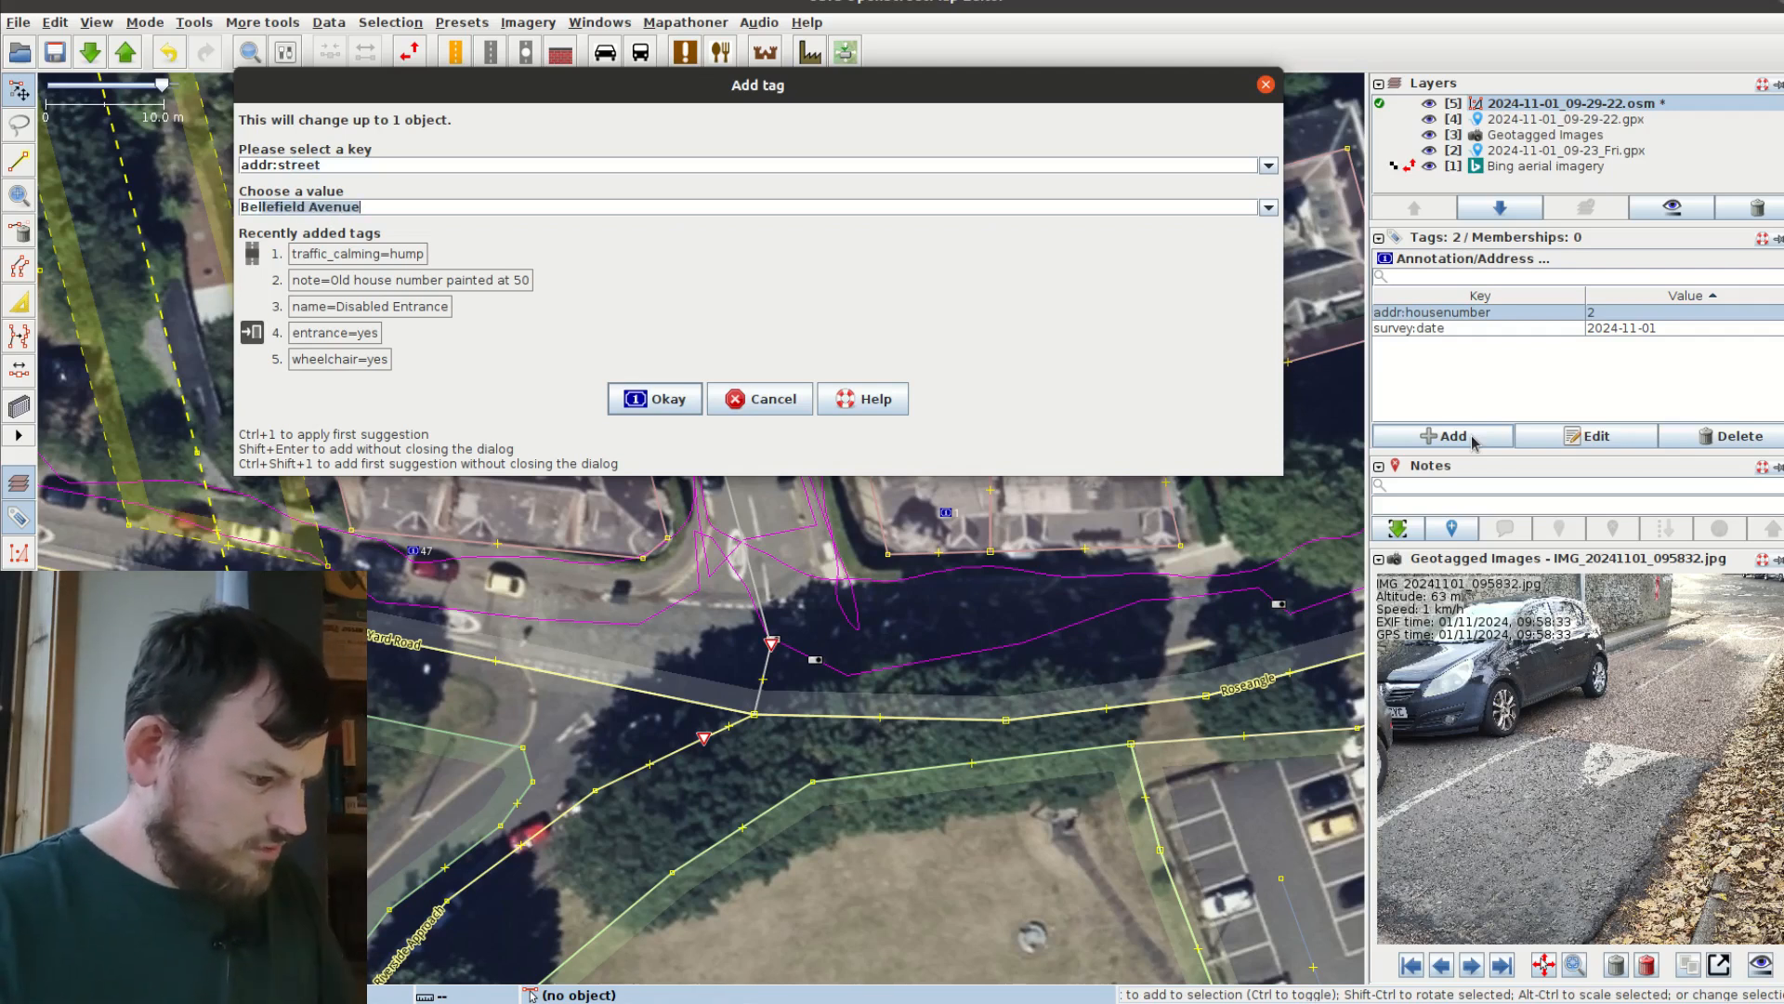
key("Return")
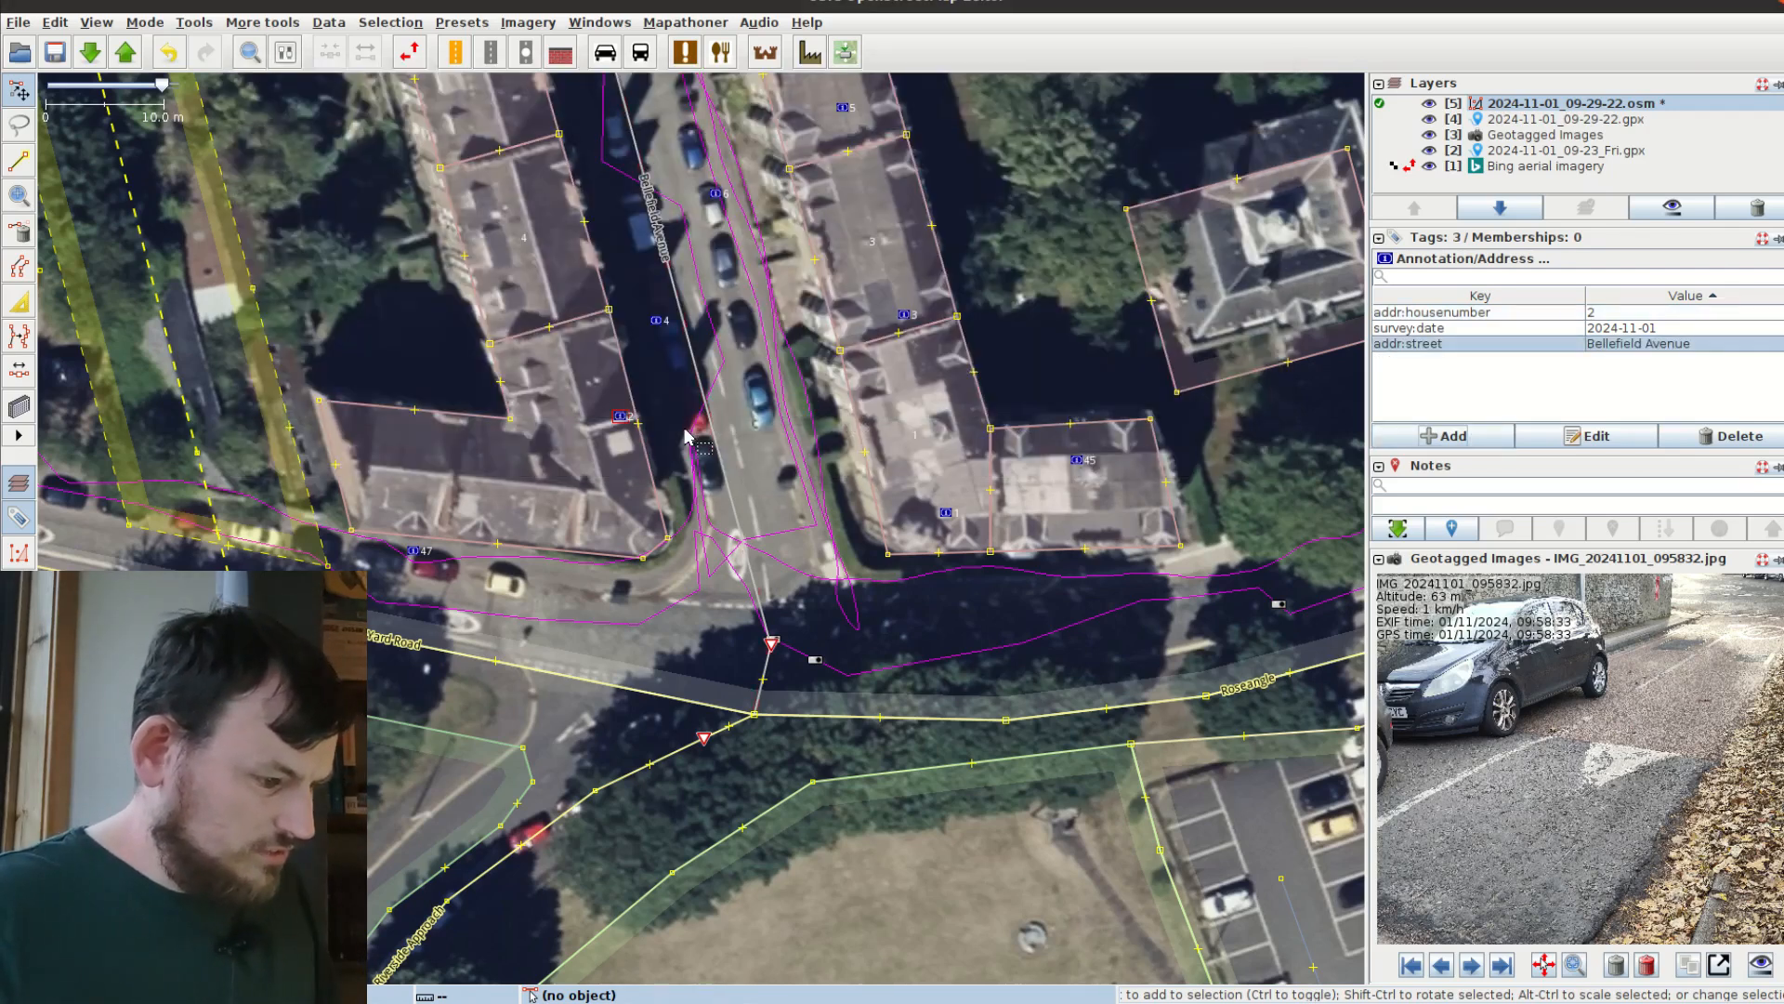
Step: Delete the separate address node on the 1 Bellefield Avenue building and move the house number 45 node south within the neighbouring building
left_click(947, 514)
key("Delete")
left_click_drag(1077, 461, 1085, 518)
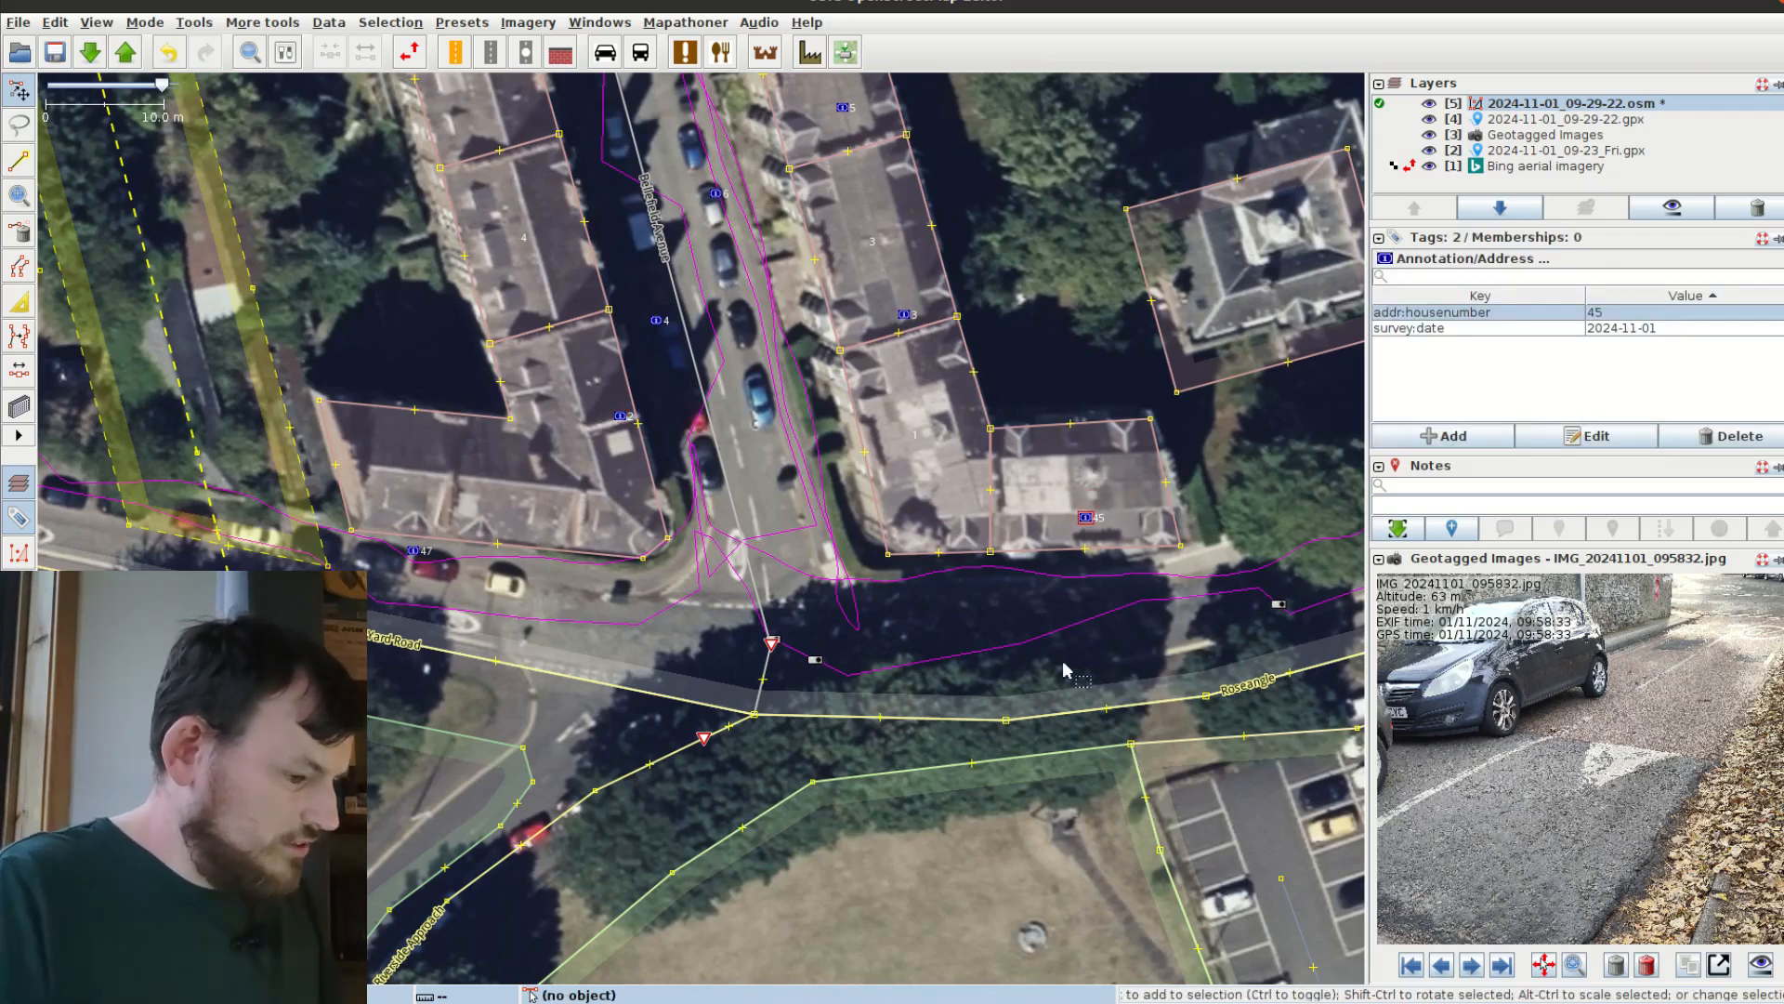
Step: Add addr:street=Roseangle to the house number 45 node and move the house number 47 node north onto its building
left_click(1493, 439)
type("a")
key("Tab")
type("Ro")
key("Return")
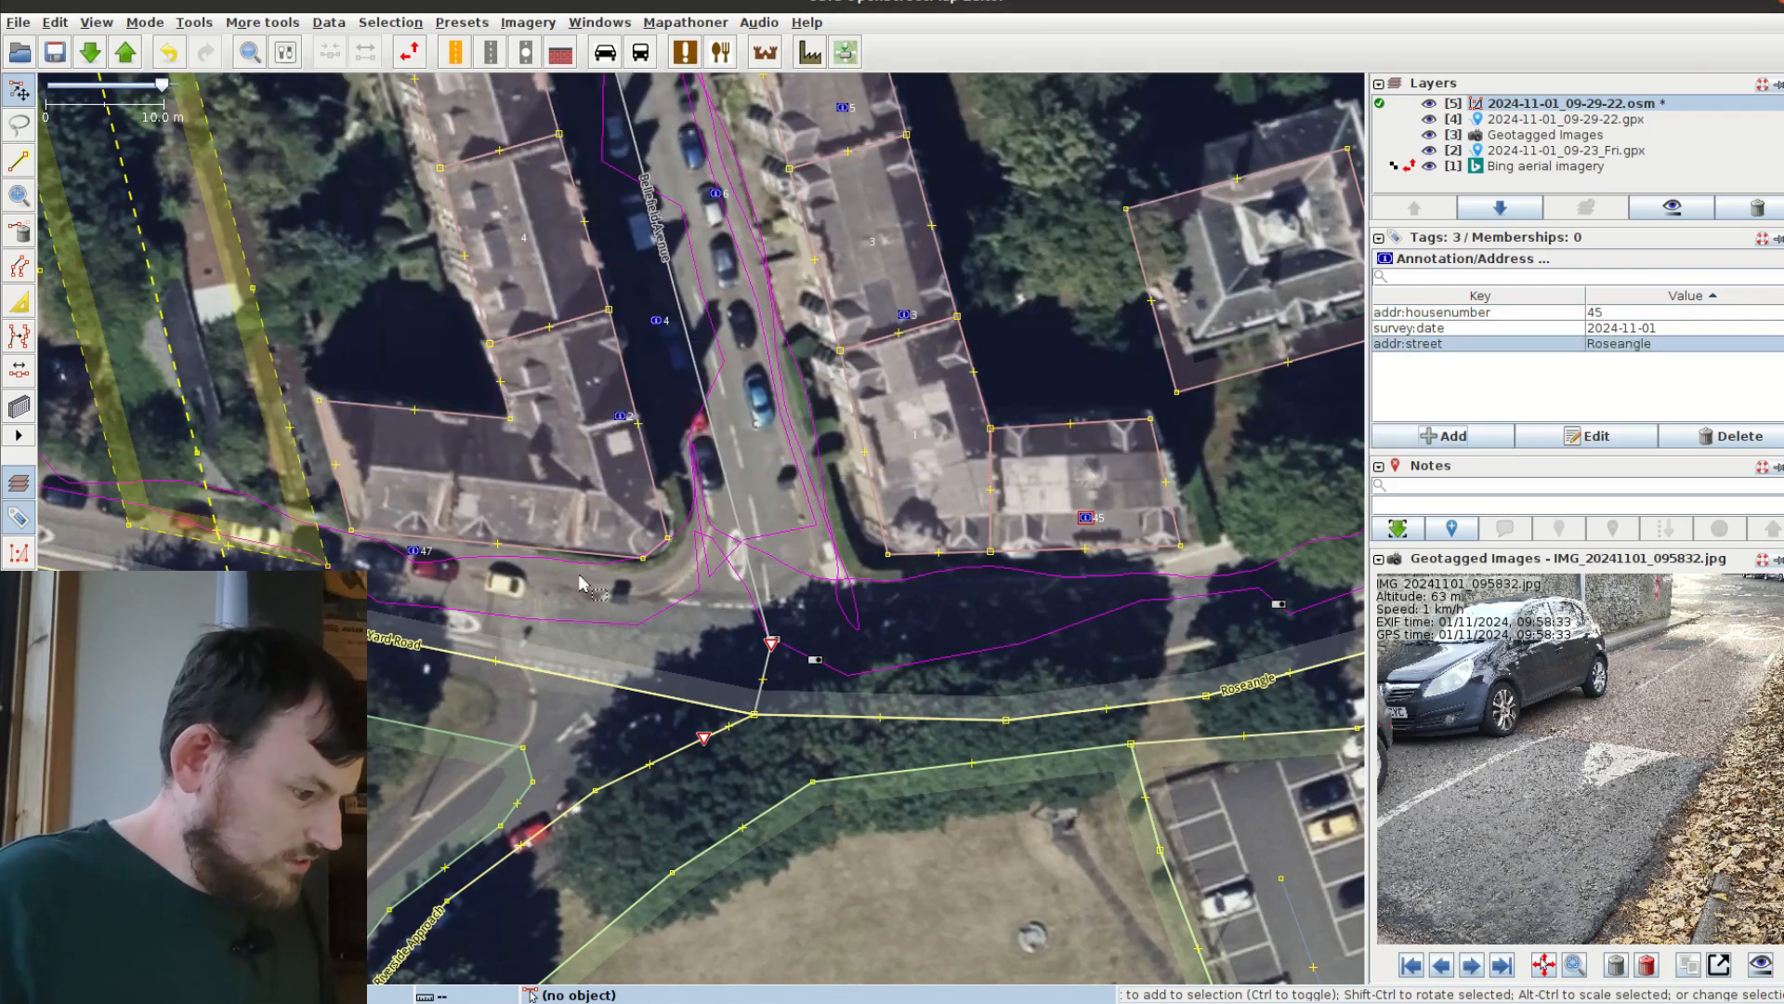
left_click_drag(418, 569, 414, 562)
Step: Delete the separate surveyed house number nodes from 3 to 16 along Bellefield Avenue, whose buildings already carry addresses
left_click_drag(882, 370, 932, 683)
left_click(953, 630)
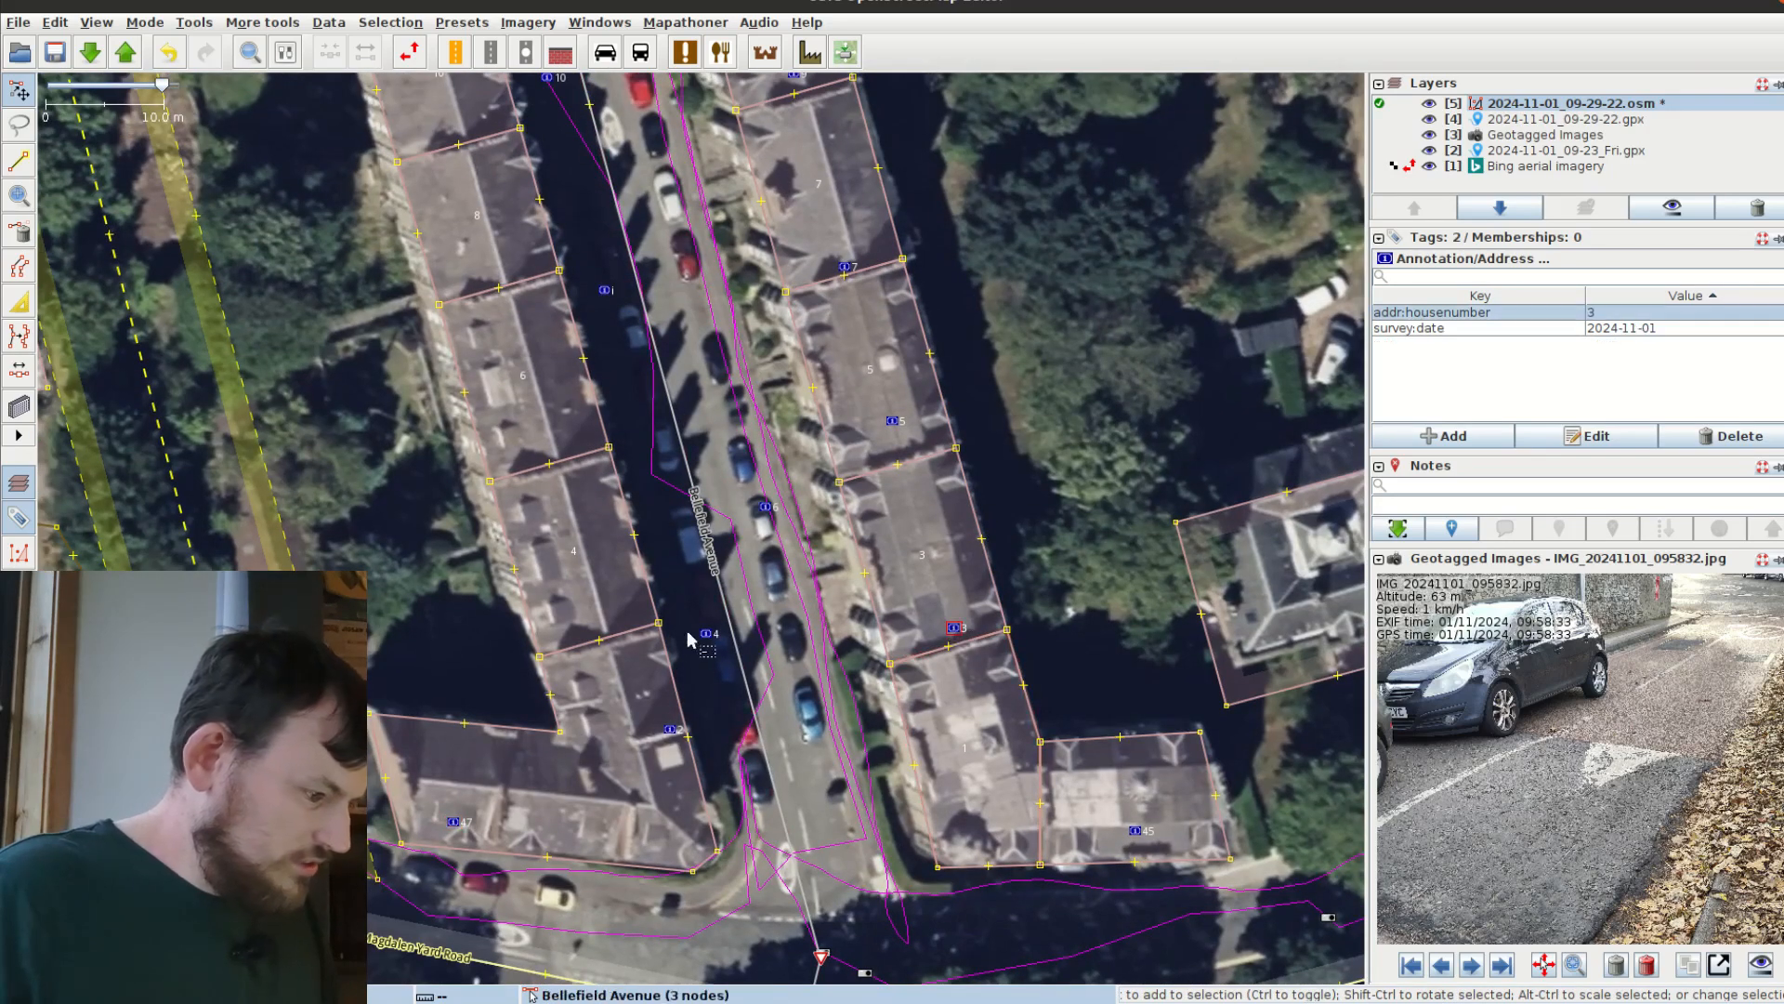
left_click(893, 421, "shift")
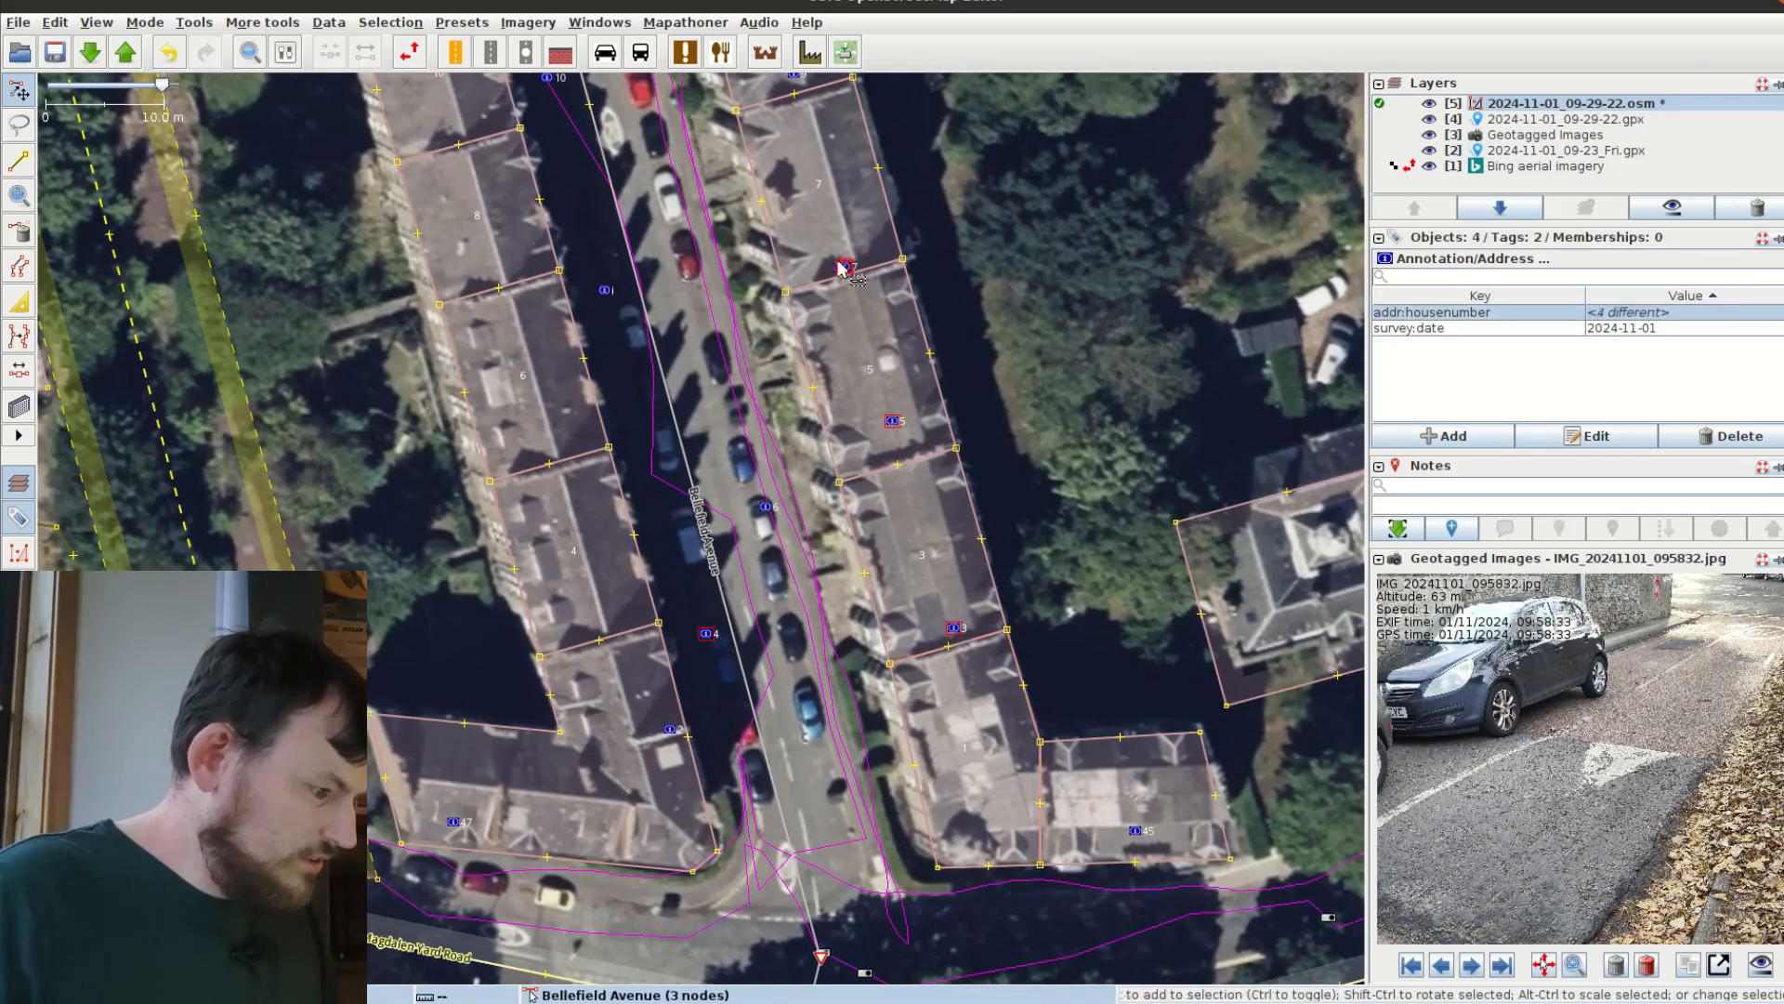
left_click_drag(586, 252, 634, 732)
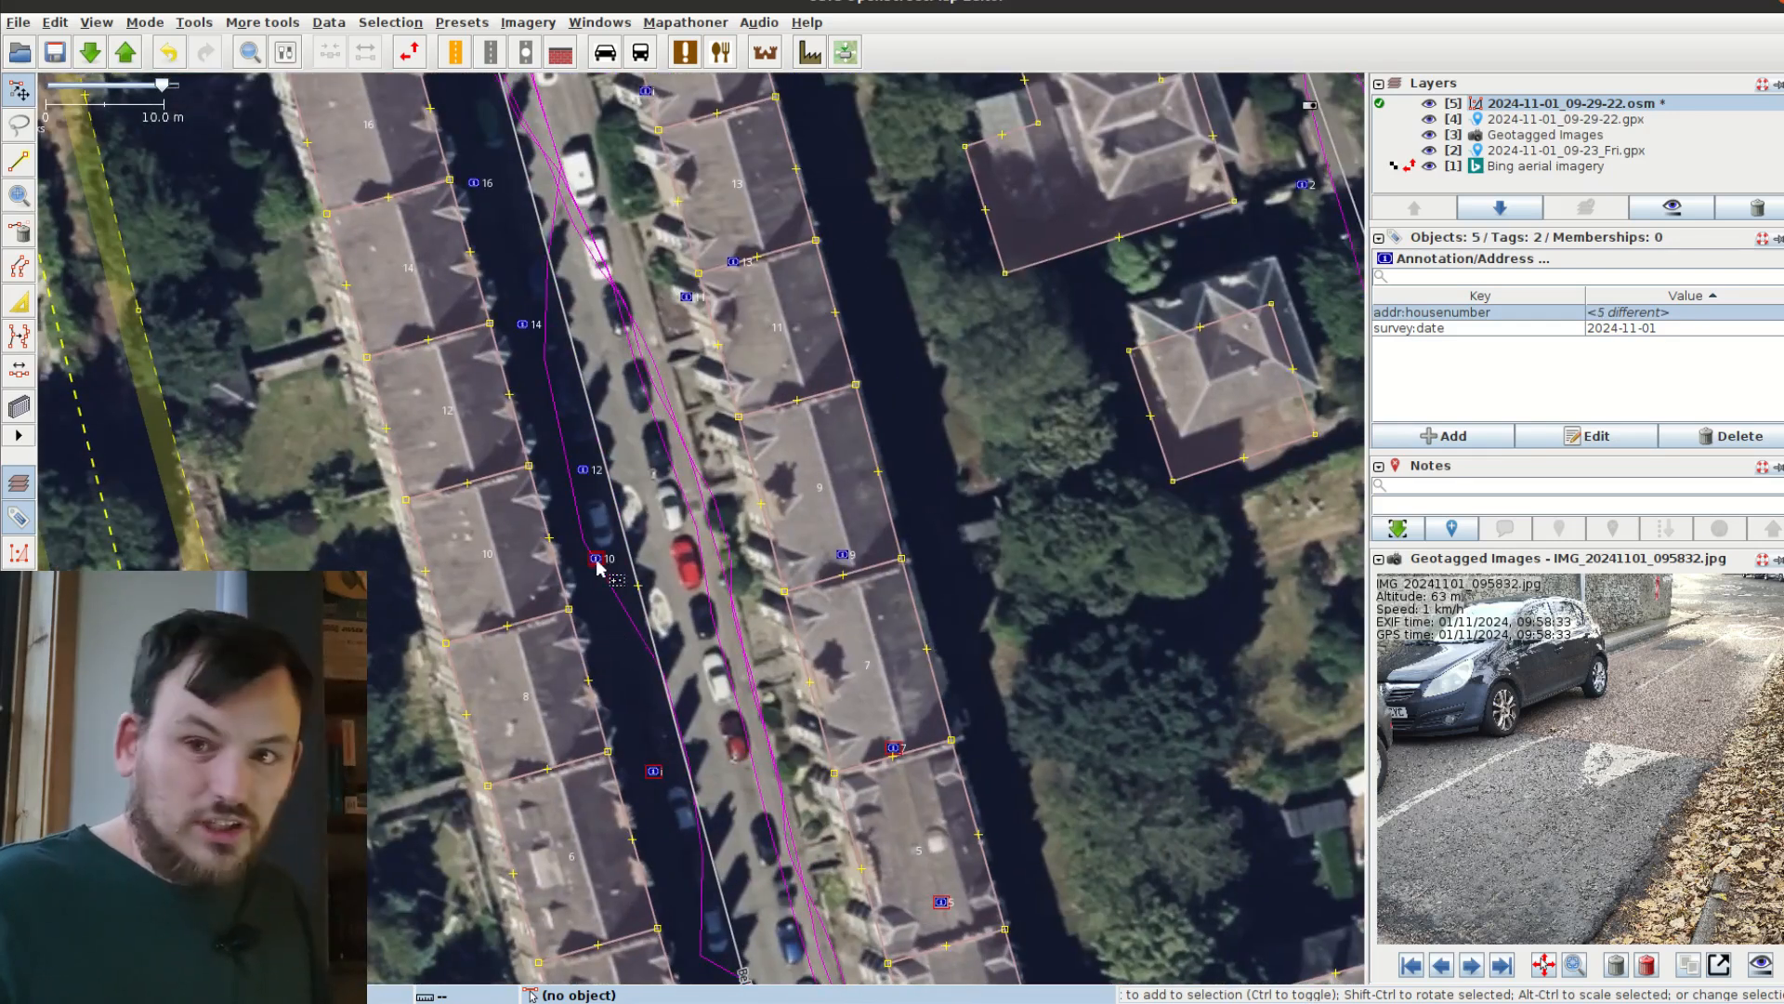
left_click(843, 555, "shift")
left_click(687, 297, "shift")
left_click(584, 470, "shift")
left_click_drag(583, 469, 660, 744)
left_click(601, 598, "shift")
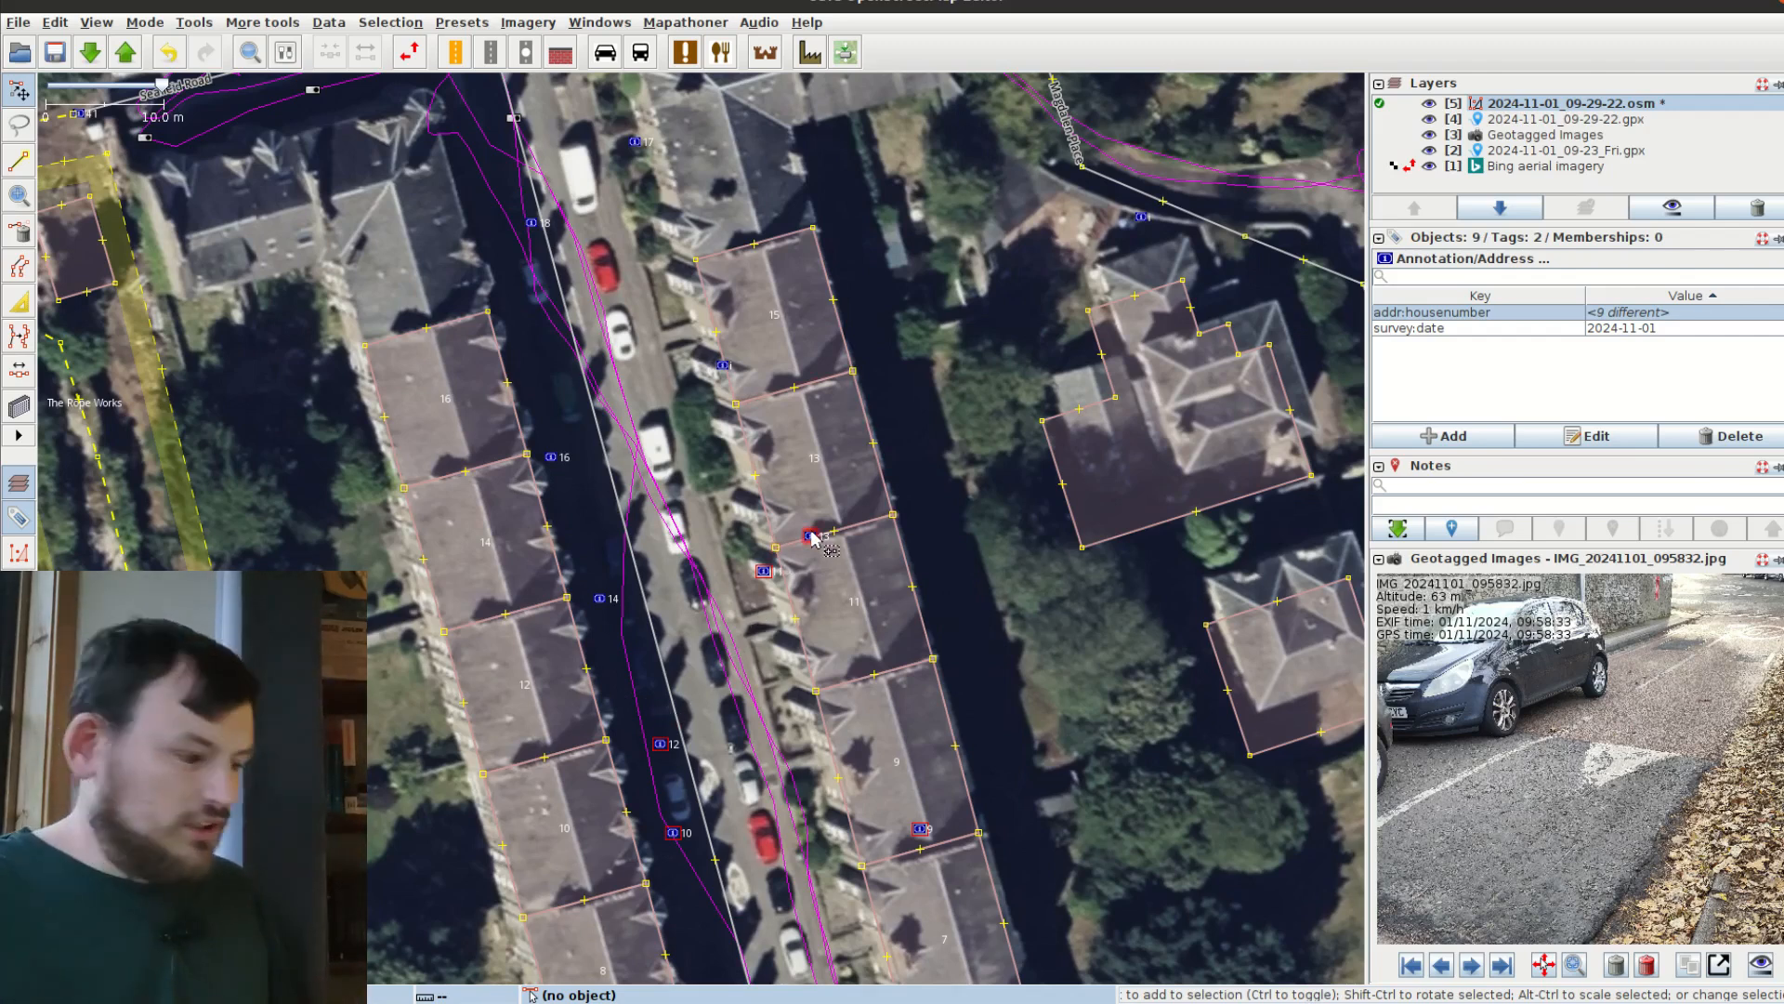
left_click(599, 600, "shift")
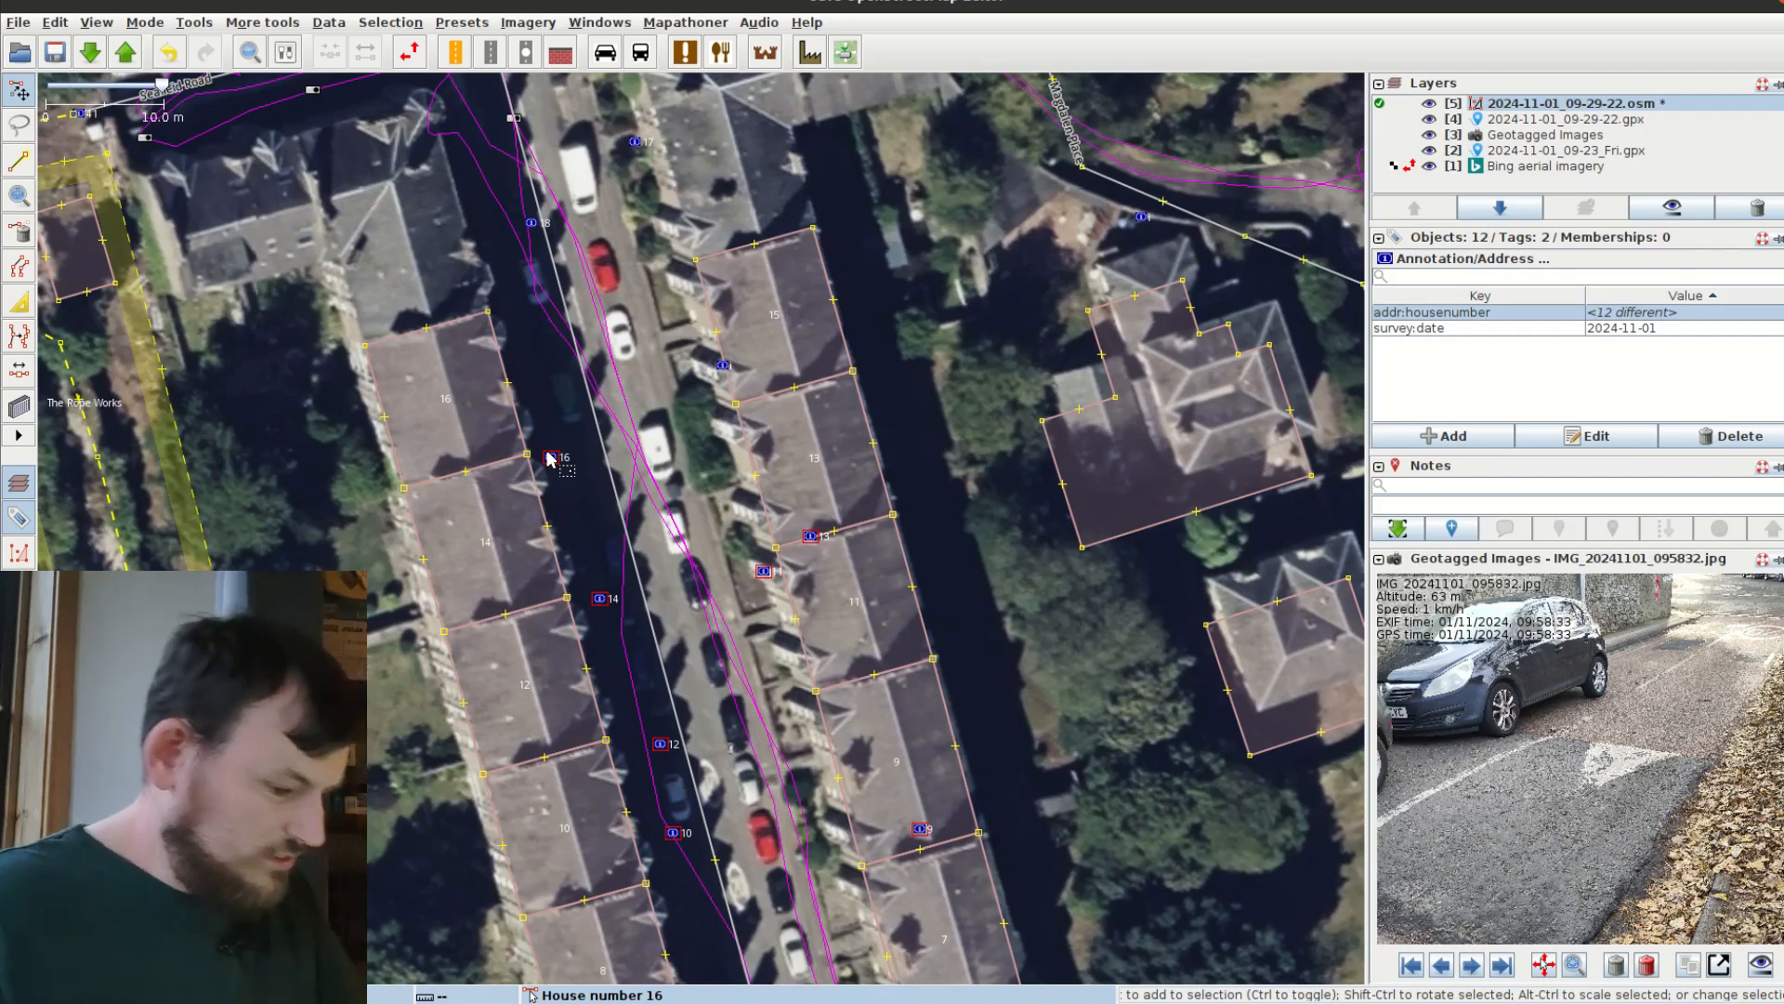
left_click_drag(717, 366, 828, 486)
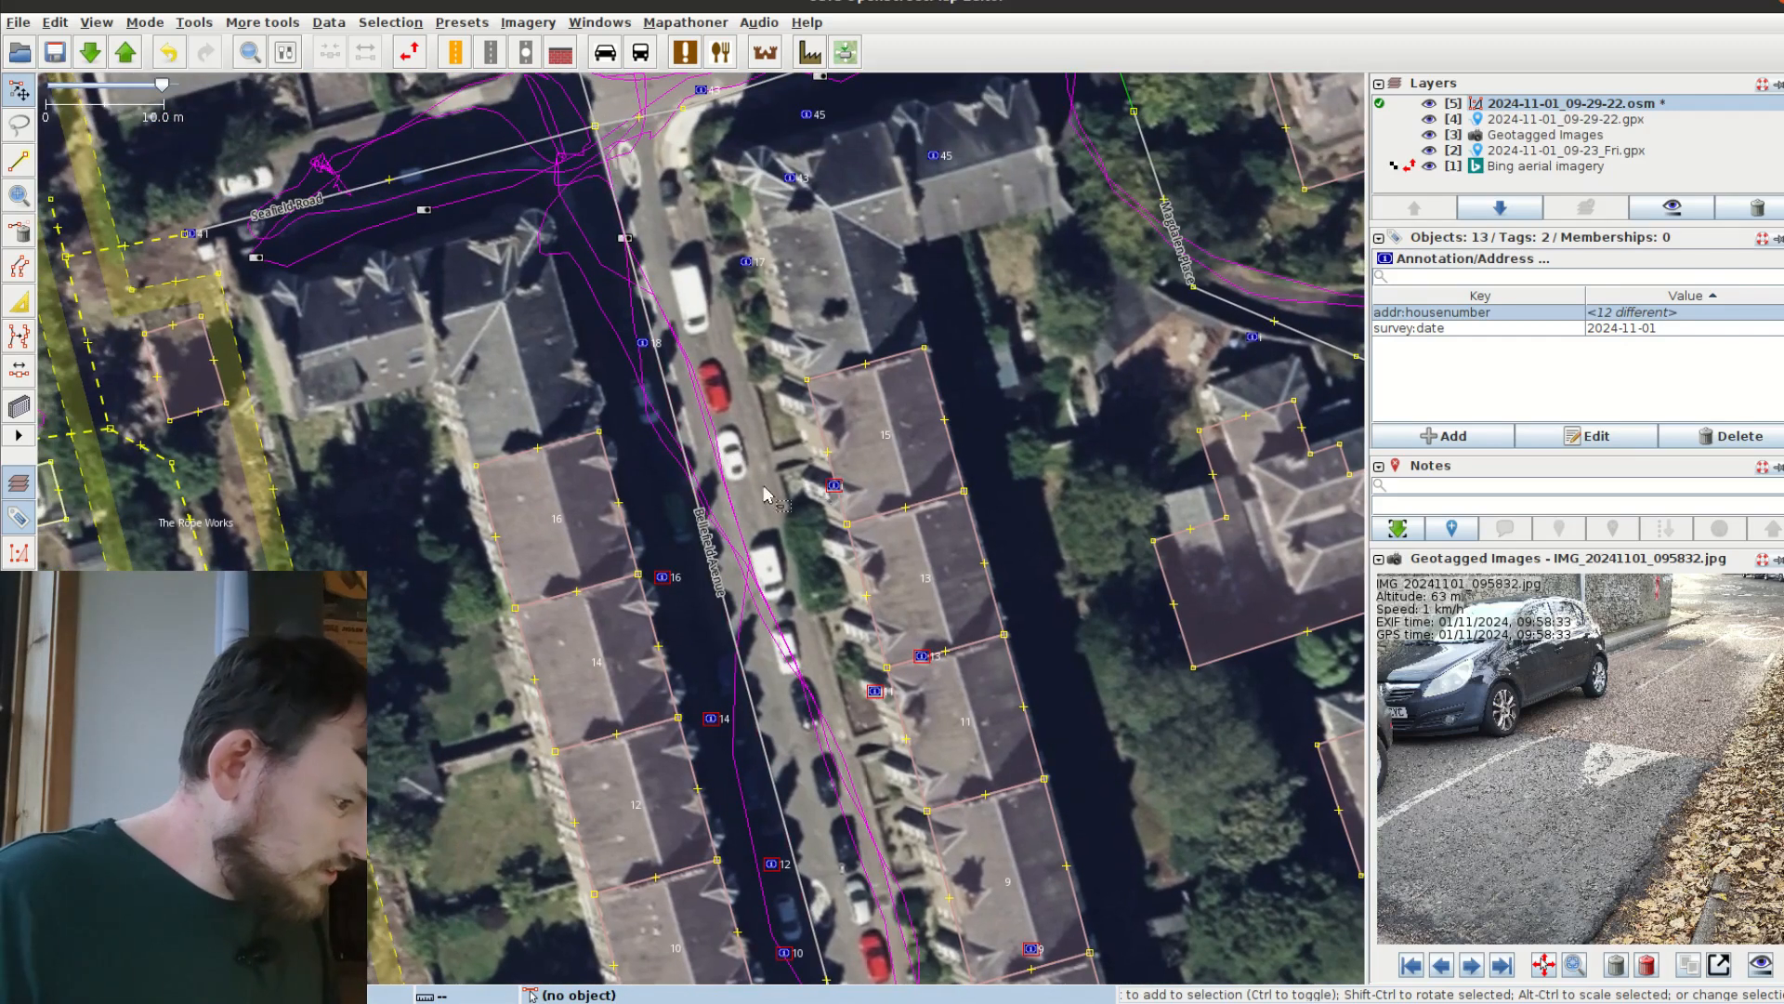
key("Delete")
Step: Trace the L-shaped corner building north of 16 Bellefield Avenue, closing the outline along the shared wall
left_click(599, 432)
left_click_drag(568, 362, 675, 470)
key("a")
left_click(654, 323)
left_click(396, 523)
left_click(555, 497)
left_click(583, 573)
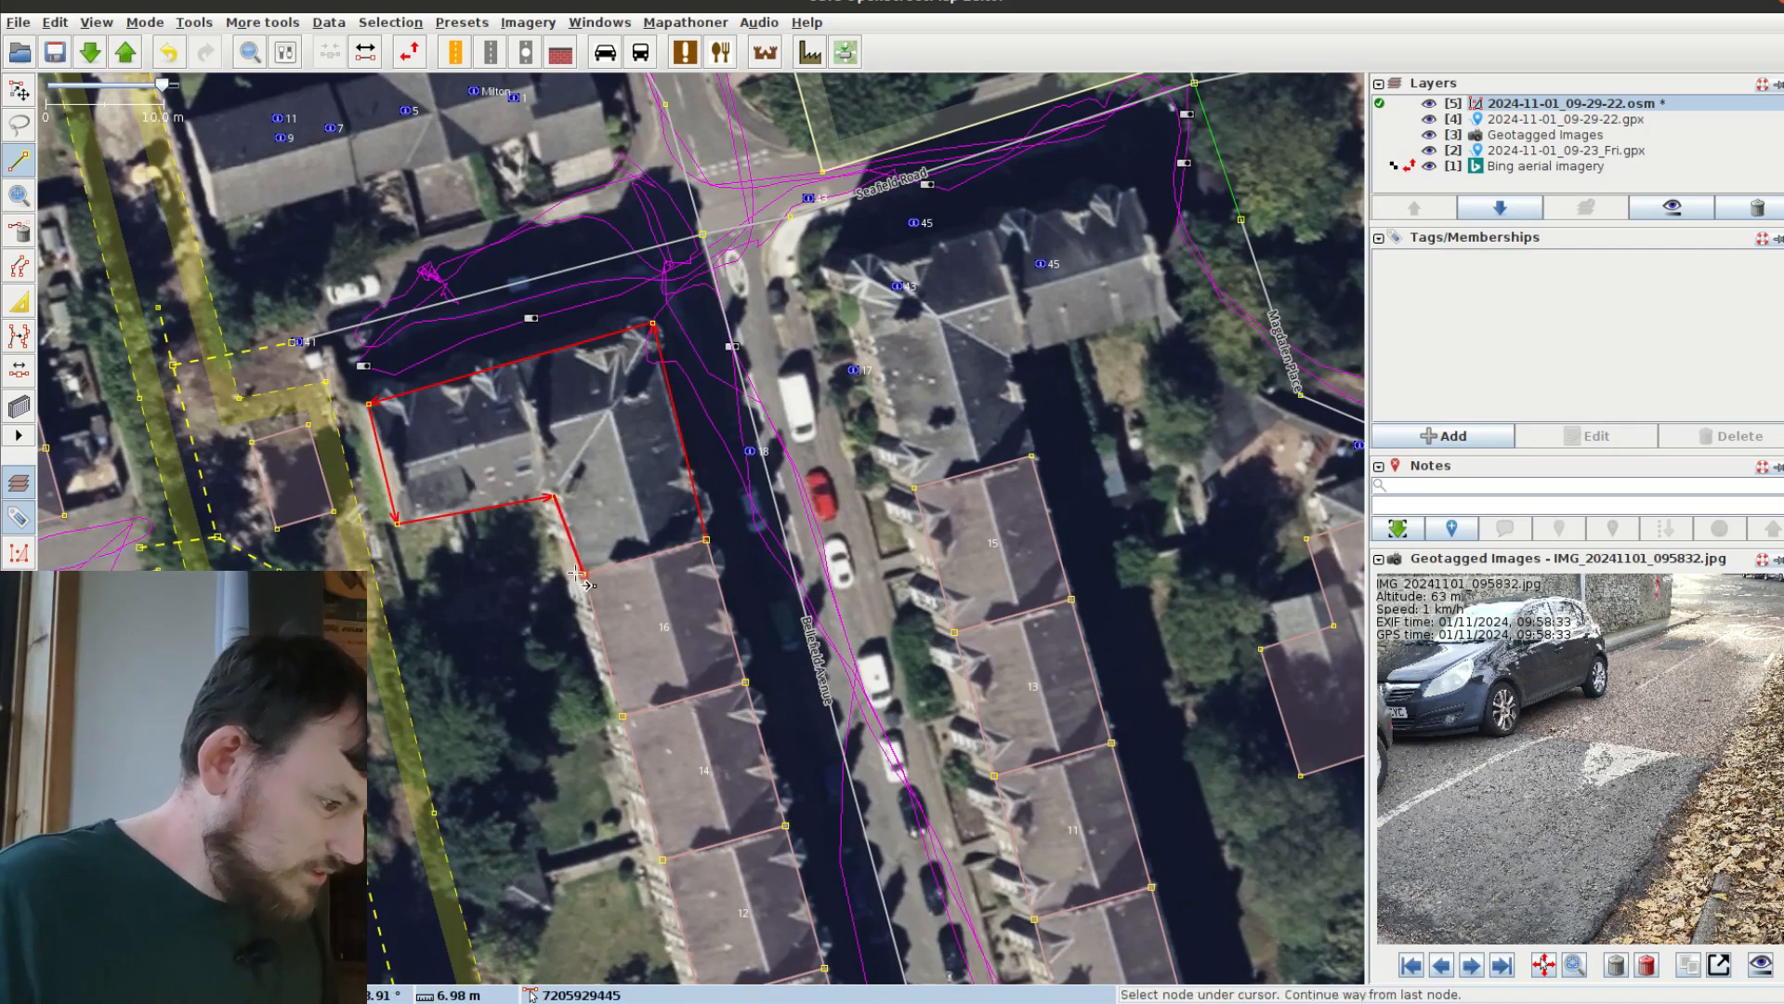
left_click(706, 539)
key("s")
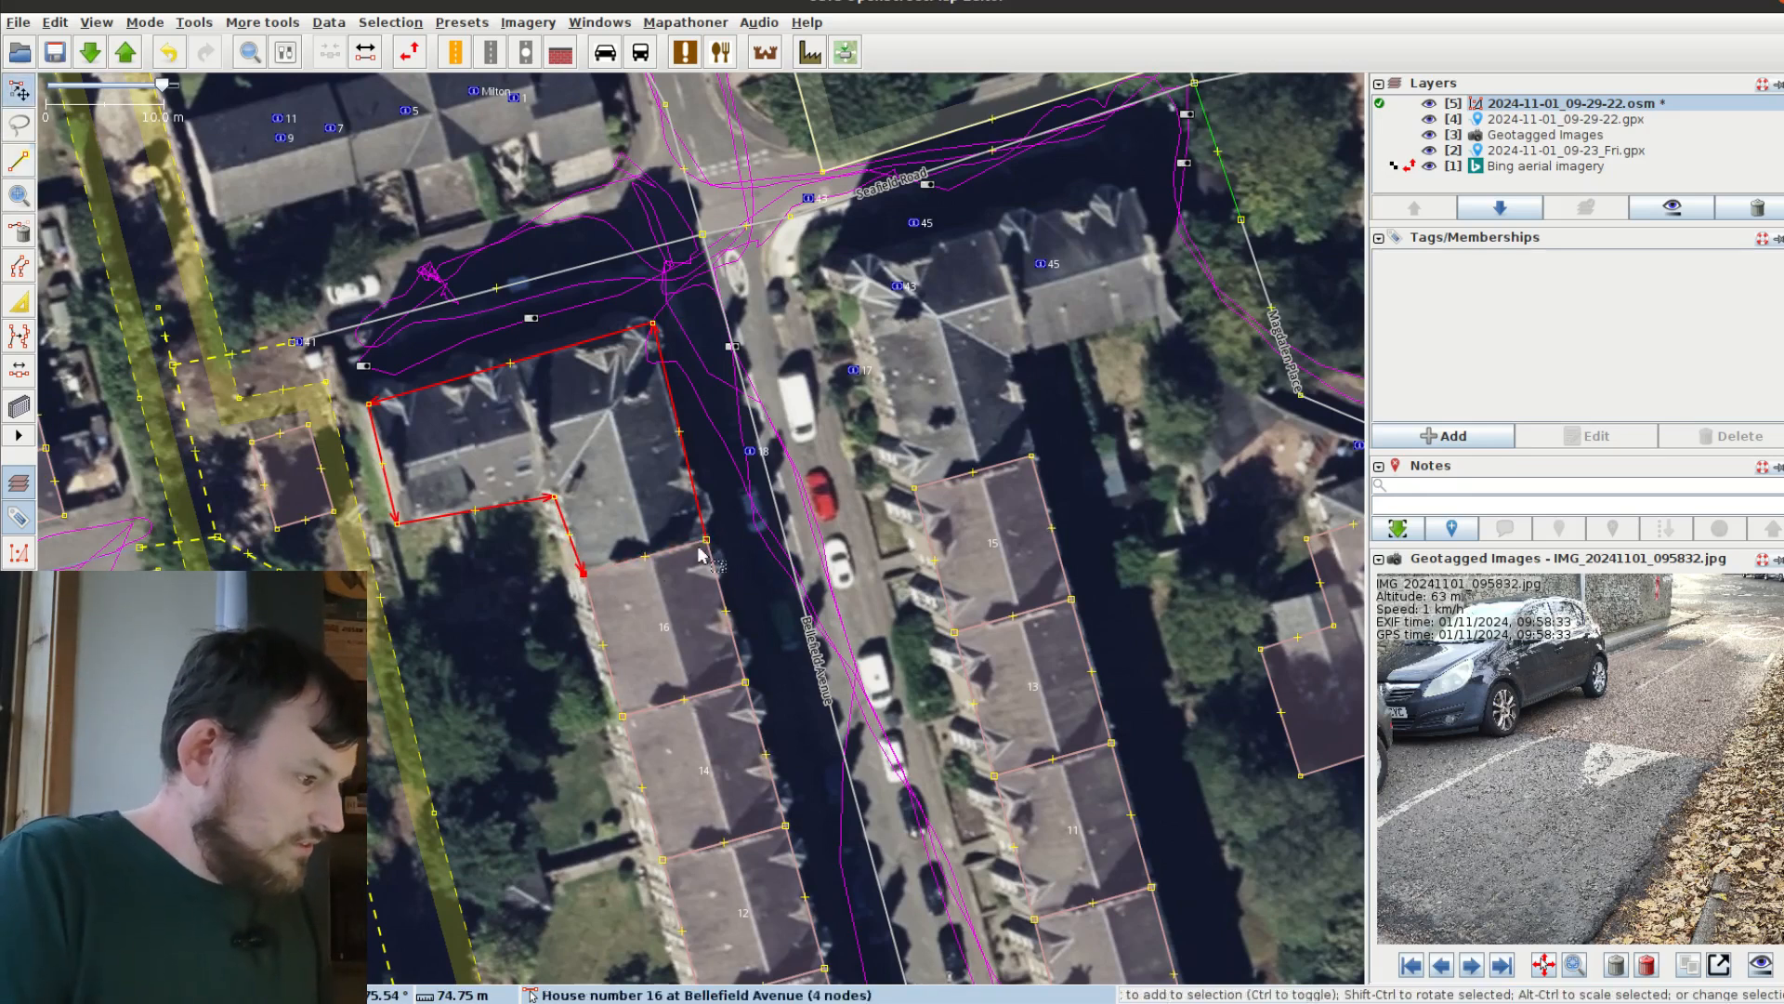
Step: Tag the new corner building outline as building=yes and square its corners
left_click(1460, 443)
type("building")
key("Tab")
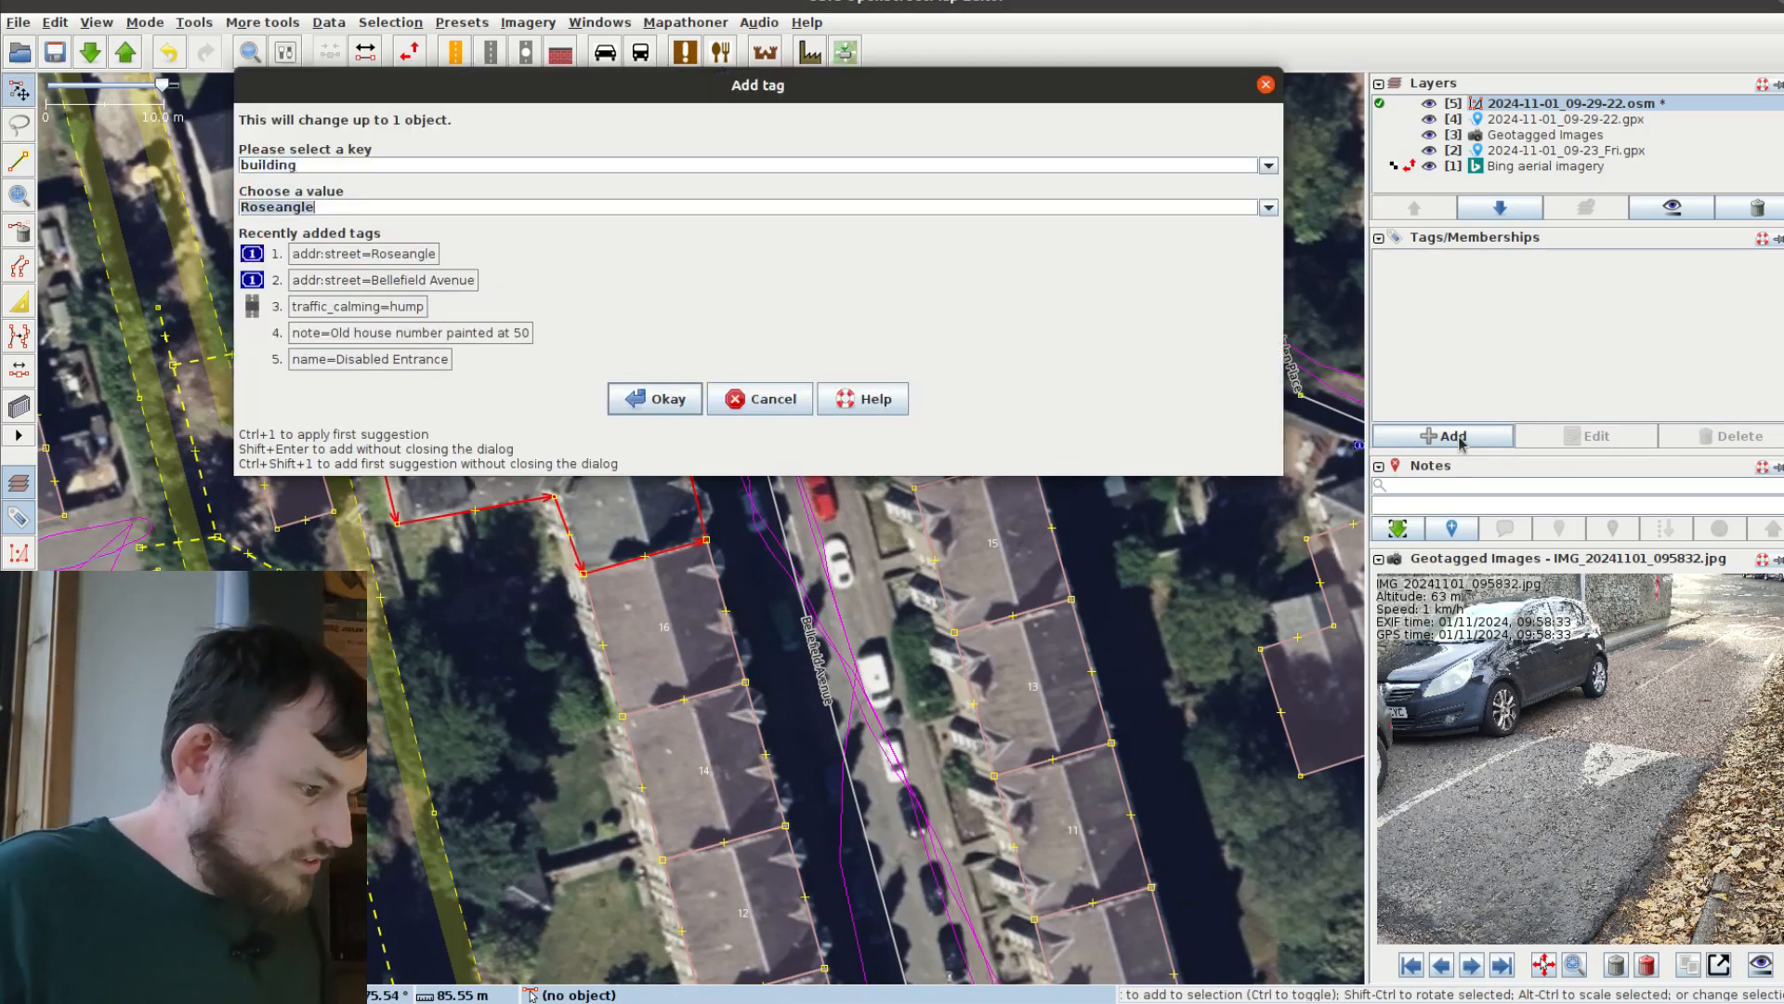
type("yes")
key("Return")
key("q")
key("Escape")
Step: Trace the L-shaped corner building north of 15 Bellefield Avenue and tag it building=yes
key("a")
left_click(915, 486)
left_click(852, 263)
left_click(1138, 188)
left_click(1169, 313)
left_click(1015, 352)
left_click(1031, 456)
left_click(914, 486)
key("s")
left_click(1429, 435)
key("Return")
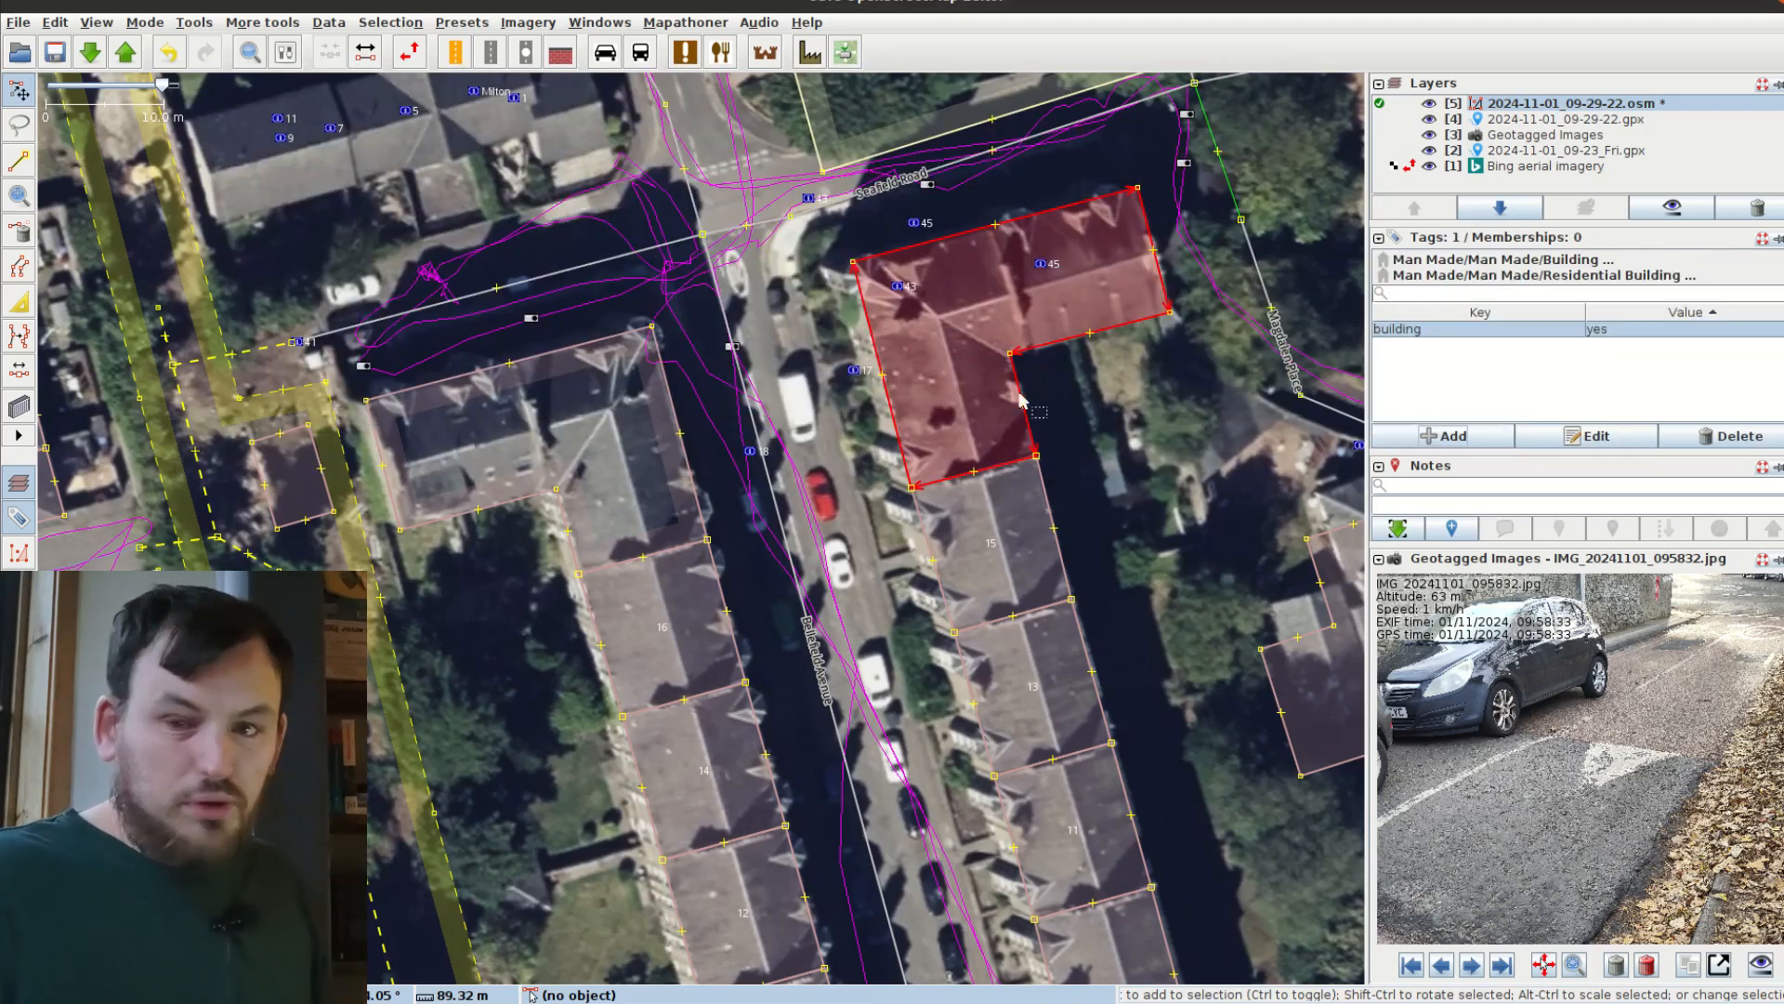
Step: Move the house number 18, 17 and 43 nodes onto their entrances within the two new corner buildings
left_click_drag(750, 451, 670, 490)
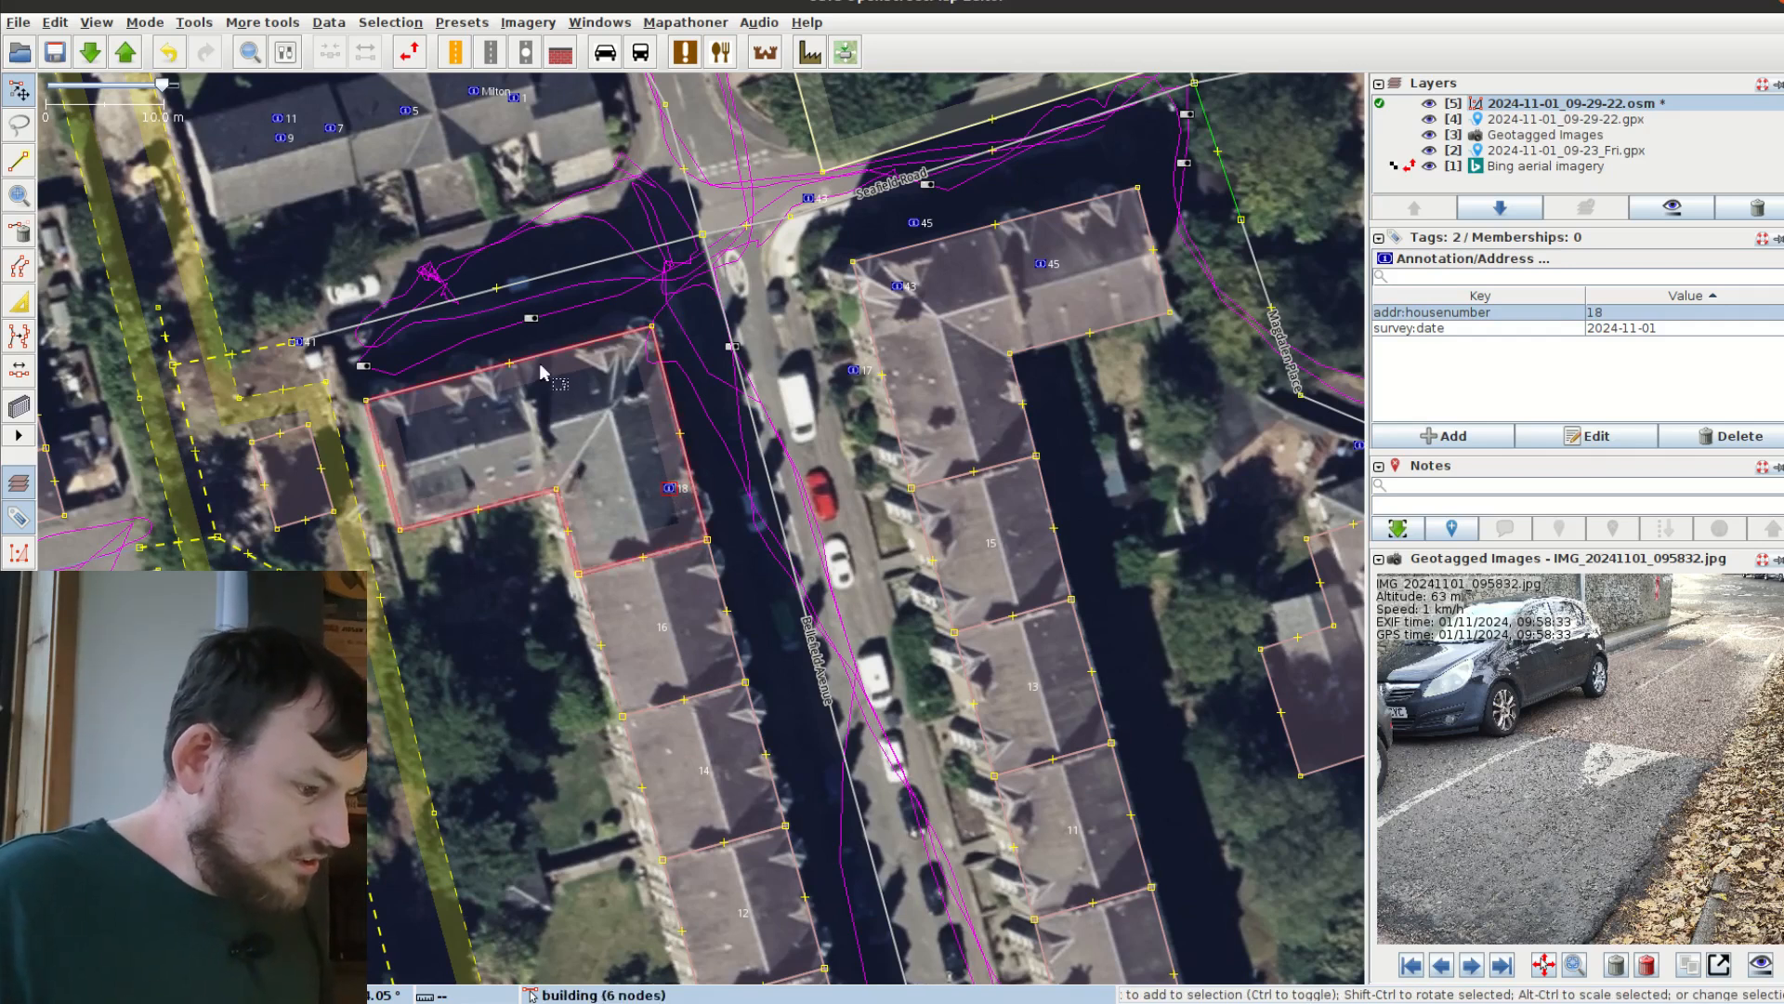
left_click_drag(855, 376, 932, 408)
left_click_drag(895, 290, 905, 294)
Step: Delete the duplicate house number 45 node and reposition the remaining one within the eastern corner building
left_click_drag(913, 223, 974, 264)
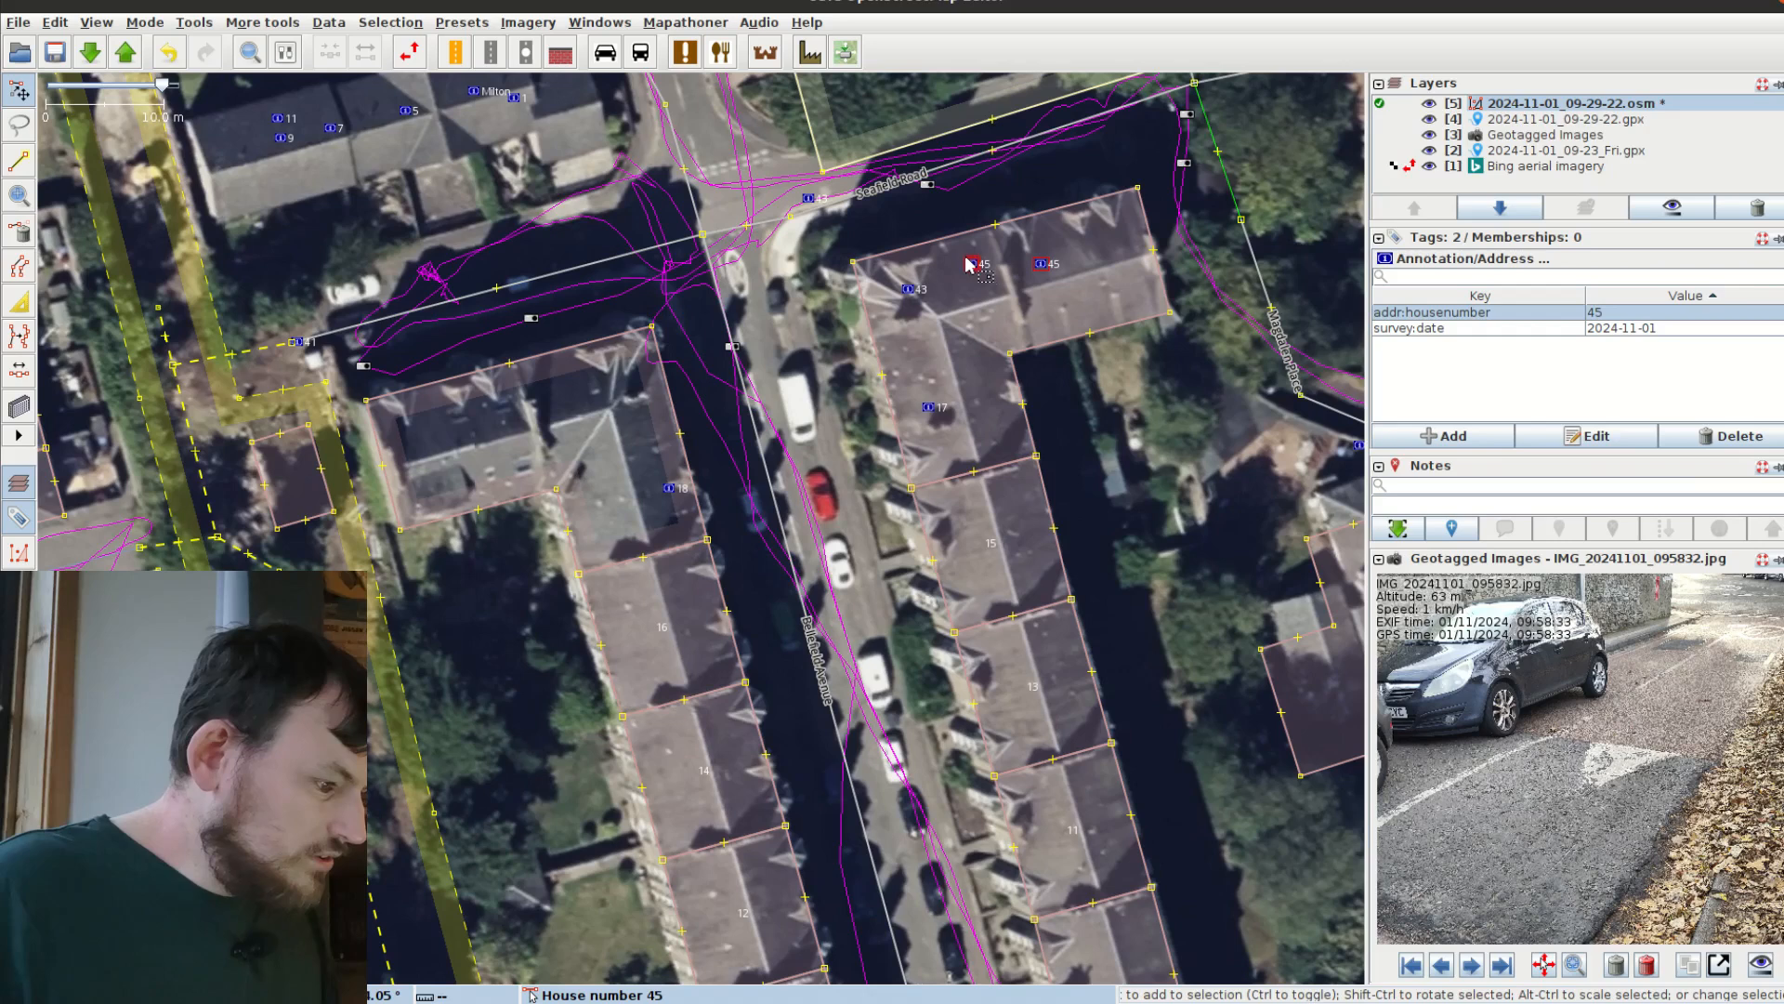
key("Delete")
left_click_drag(974, 265, 1059, 247)
key("Escape")
key("Delete")
left_click_drag(939, 258, 625, 547)
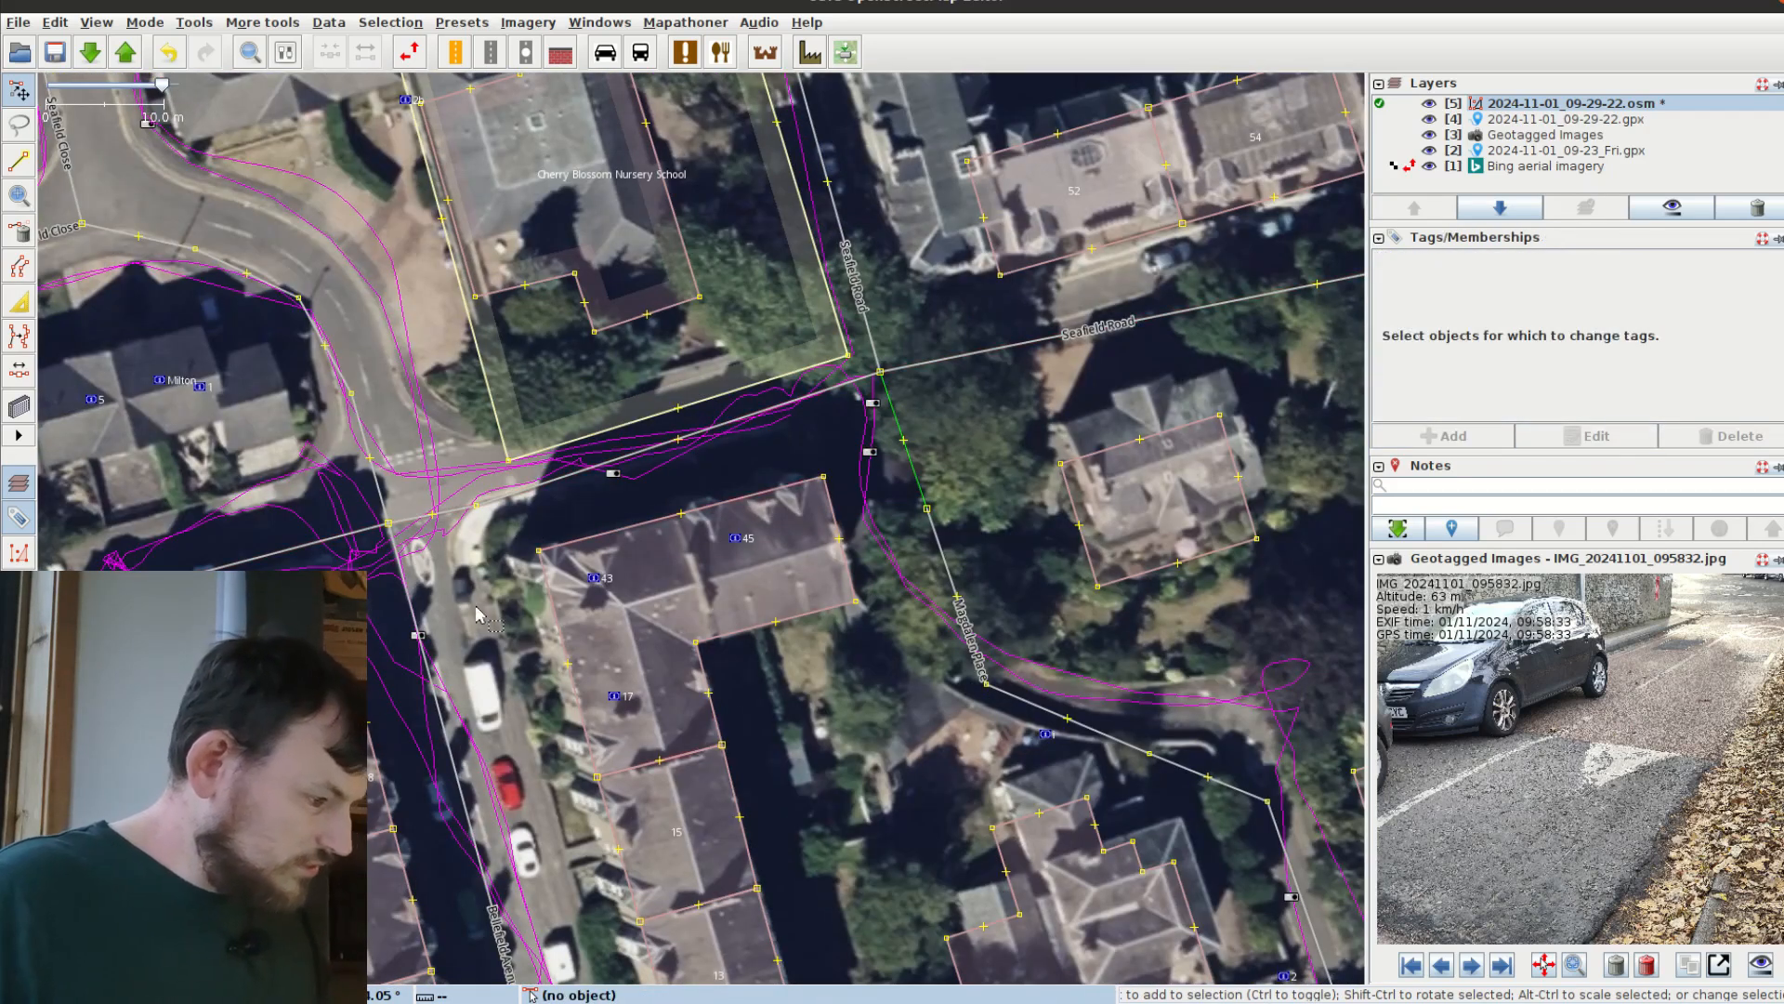
Step: Move the house number 41 node from the western end of Seafield Road onto the western corner building
left_click_drag(520, 663, 906, 471)
left_click(370, 440)
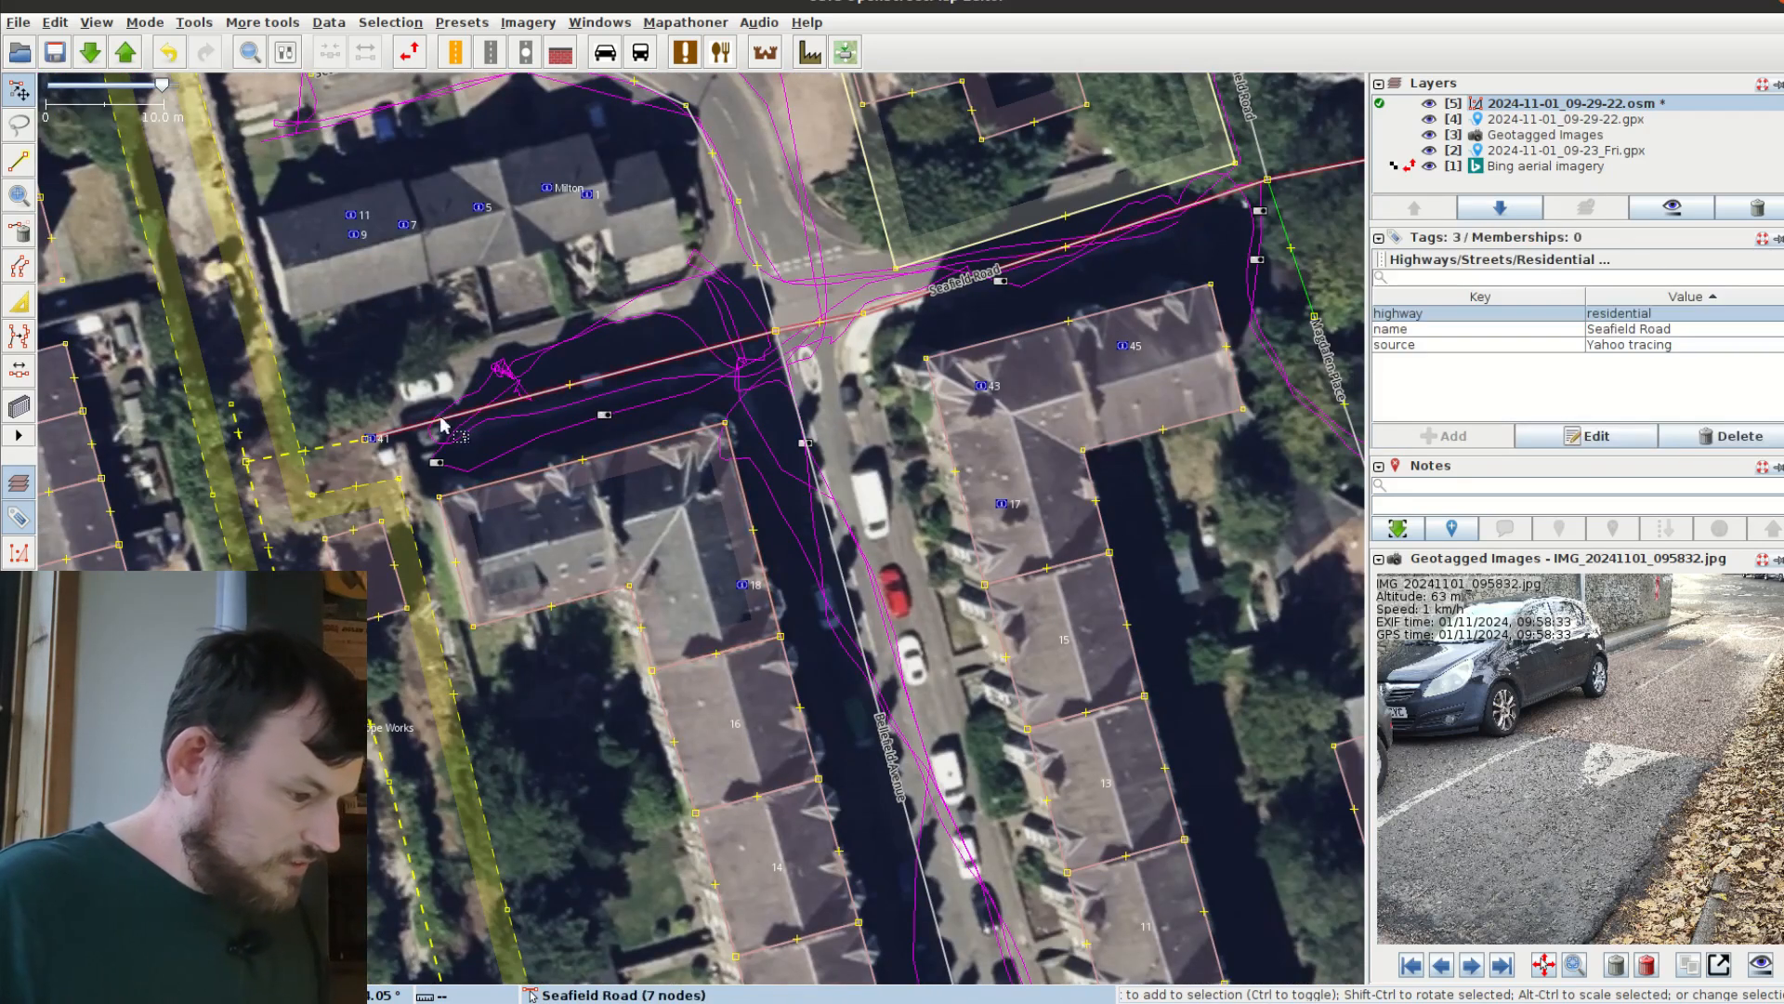
left_click_drag(370, 439, 513, 507)
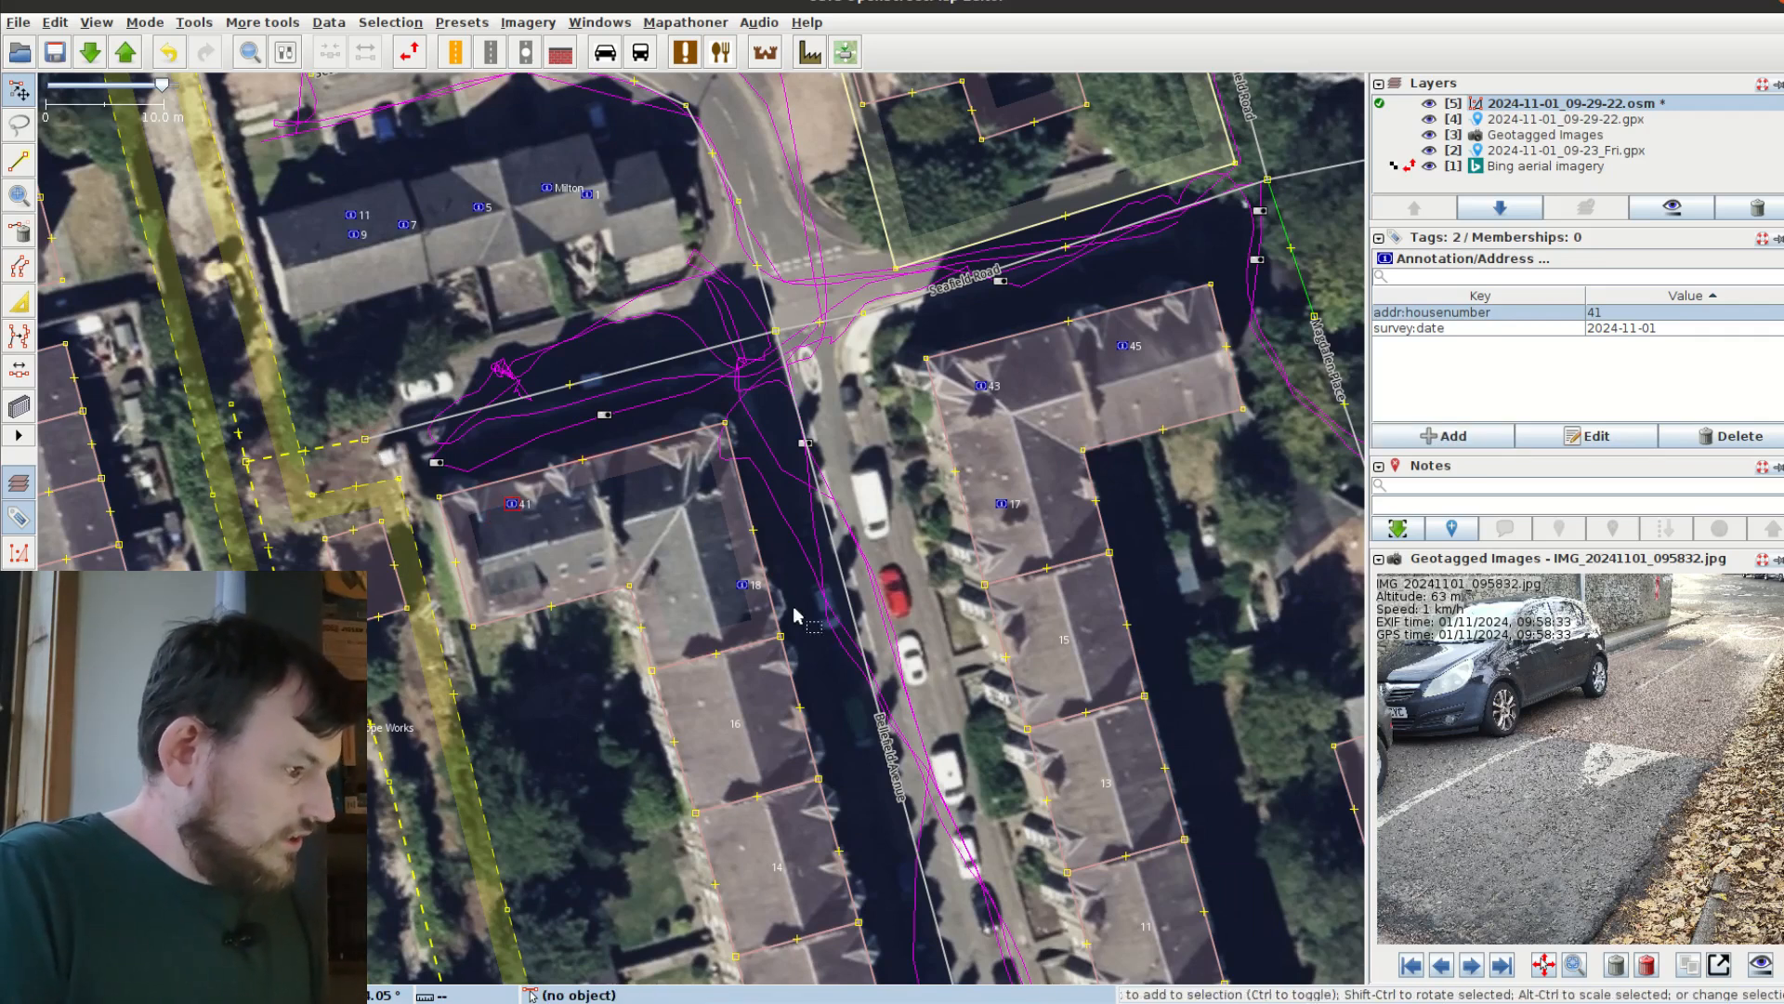
Step: Add addr:street=Bellefield Avenue to the house number 17 and 18 nodes and check the neighbouring number 16 building's tags
left_click(1001, 504, "shift")
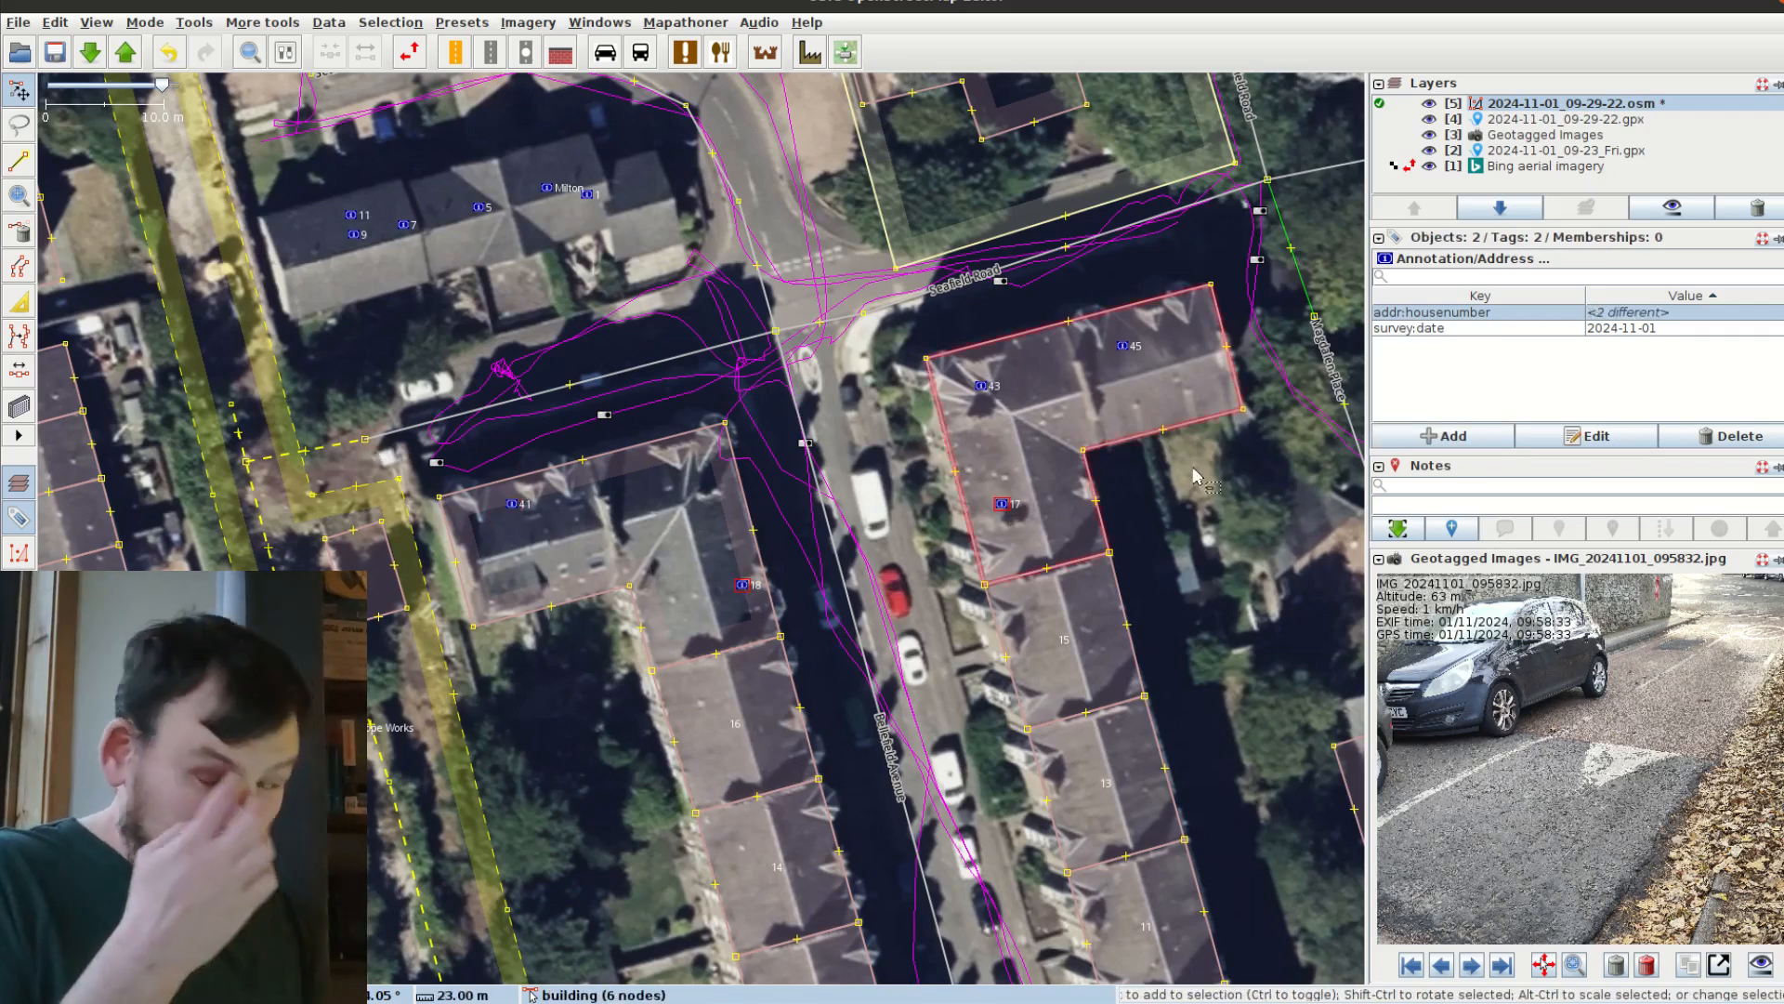
left_click(1478, 438)
type("addr:street")
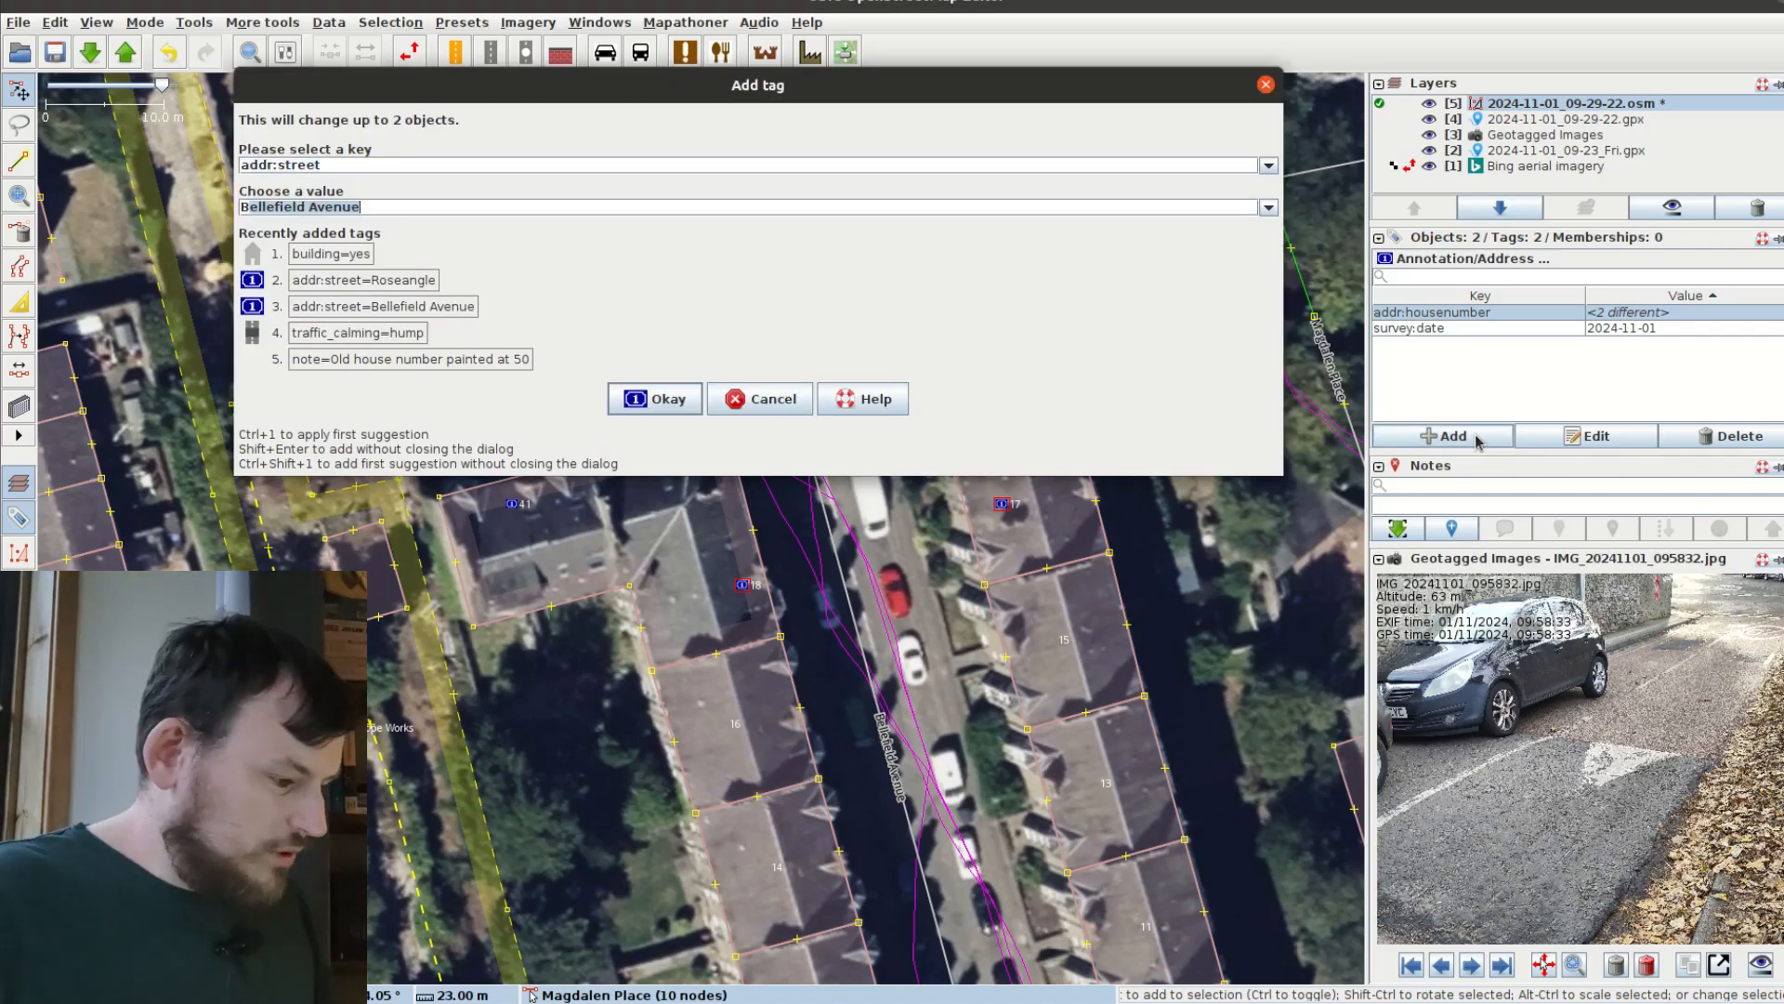
key("Return")
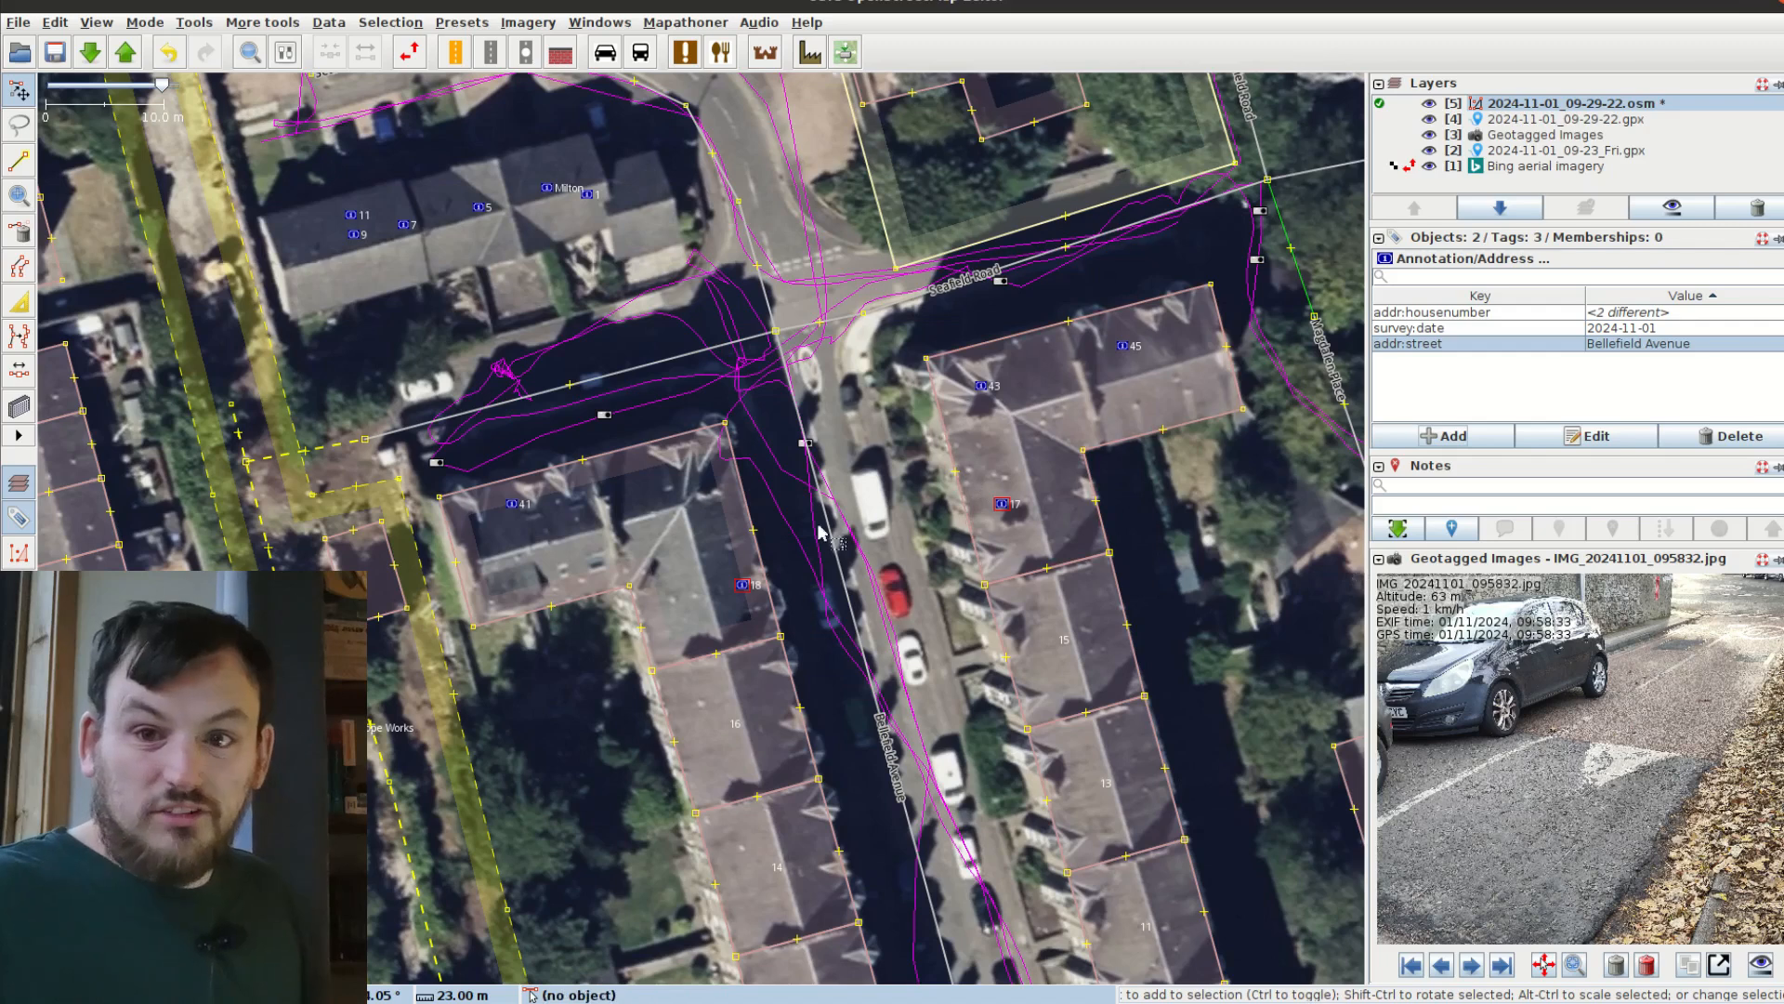
left_click_drag(791, 528, 923, 526)
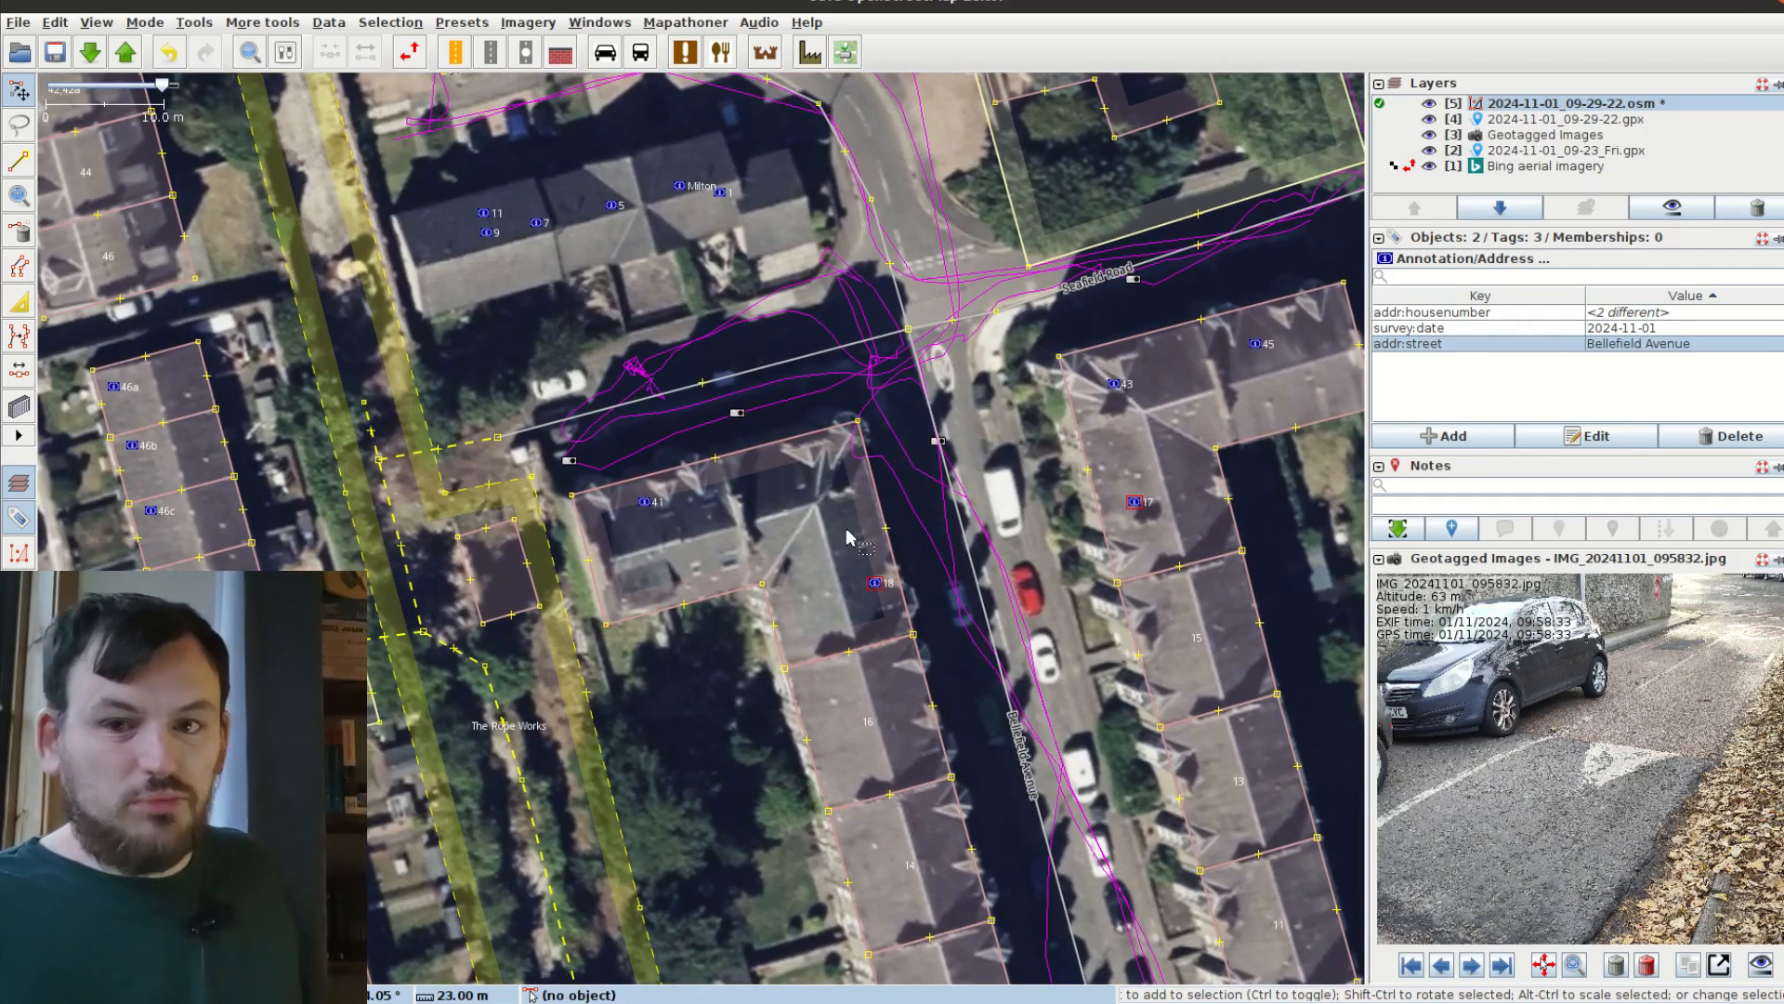
left_click(923, 723)
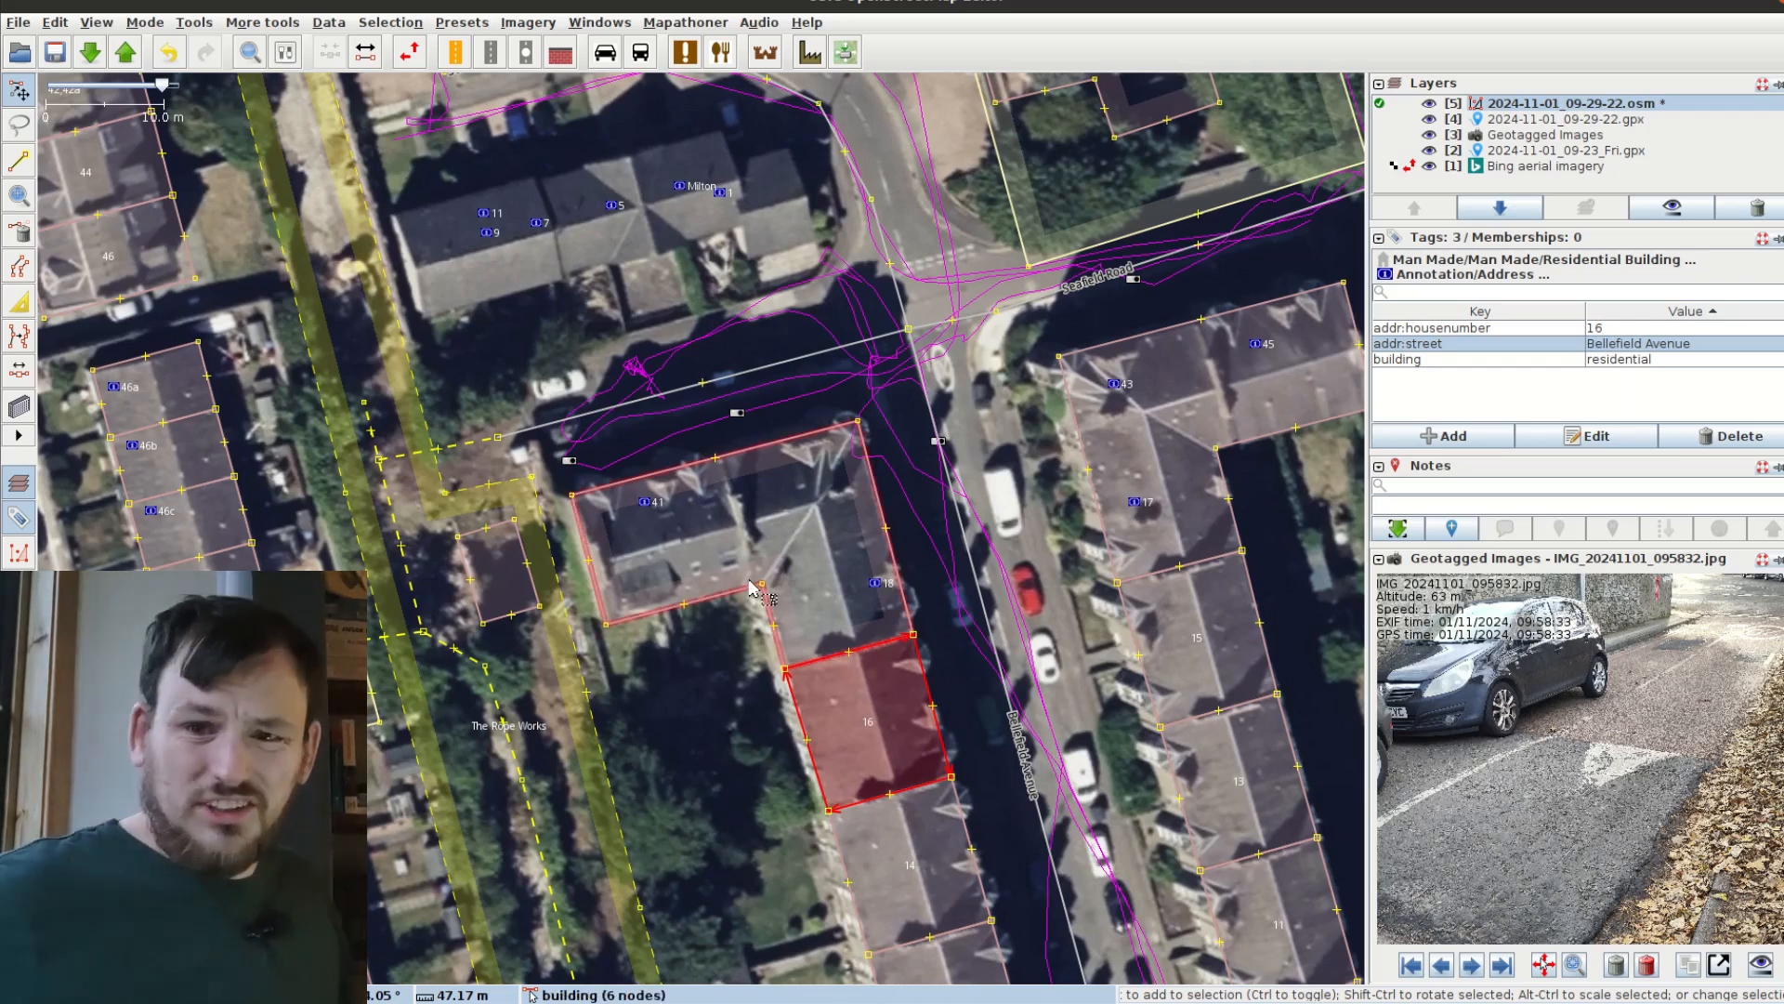
left_click_drag(877, 585, 878, 591)
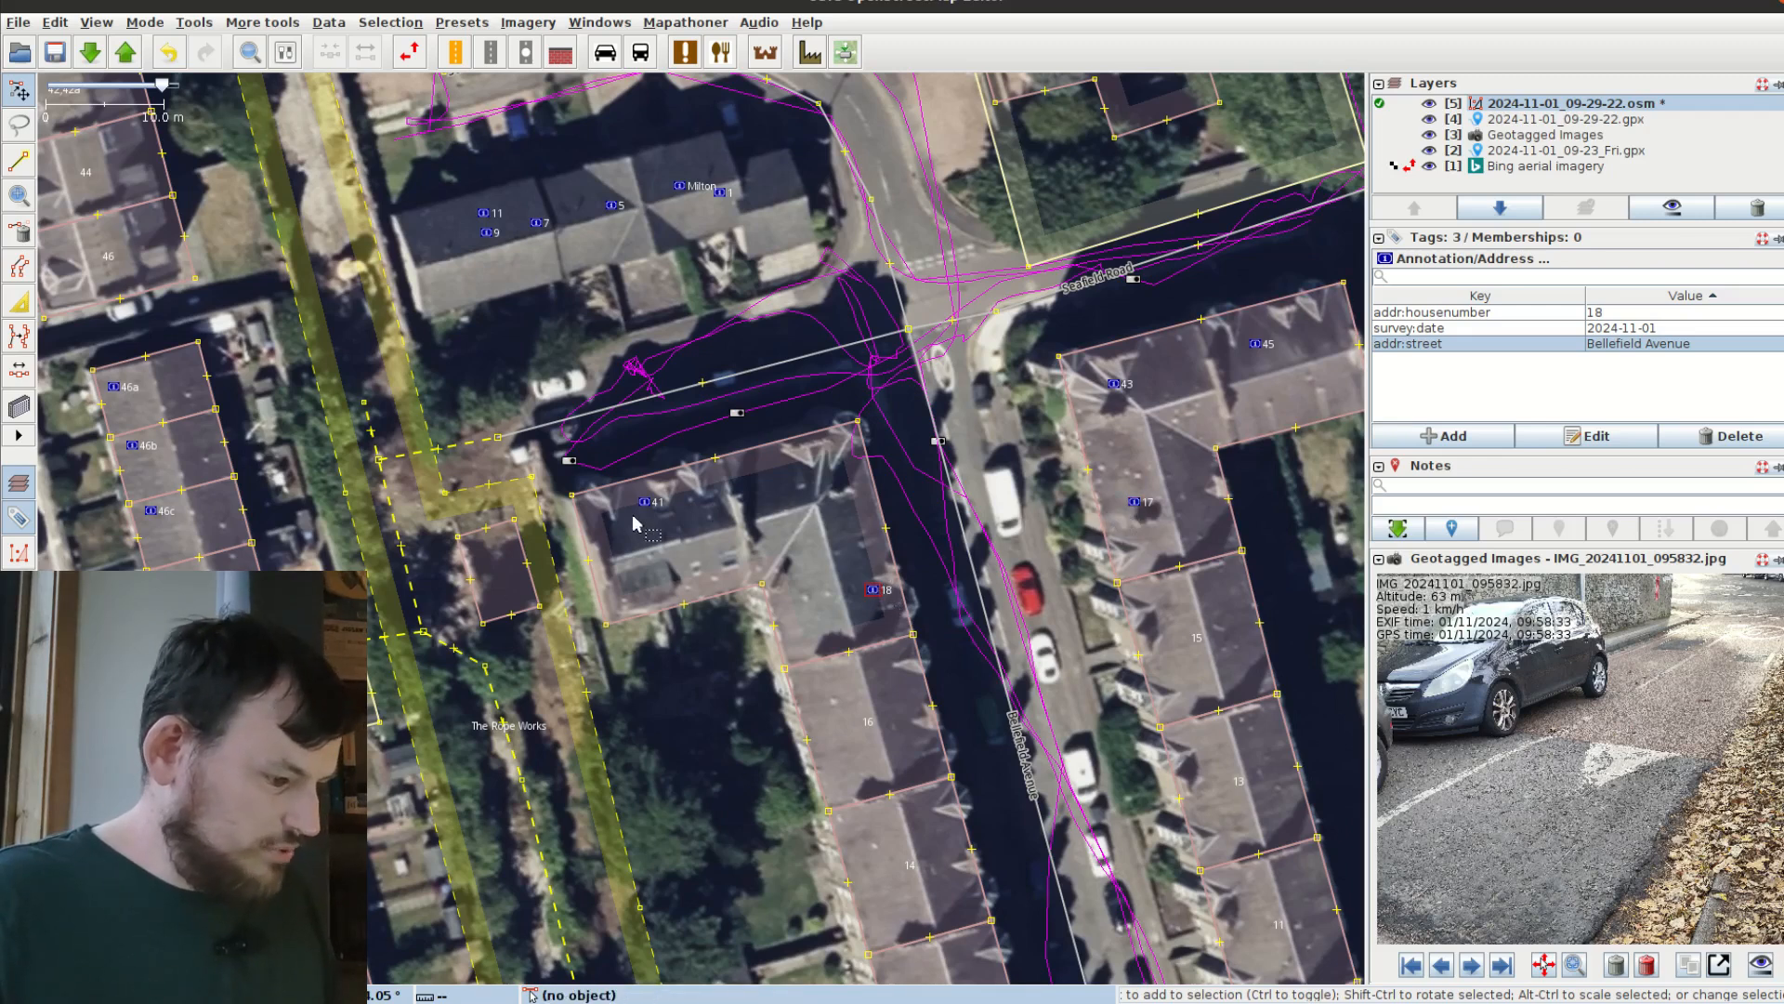
scroll(726, 510, "down", 5)
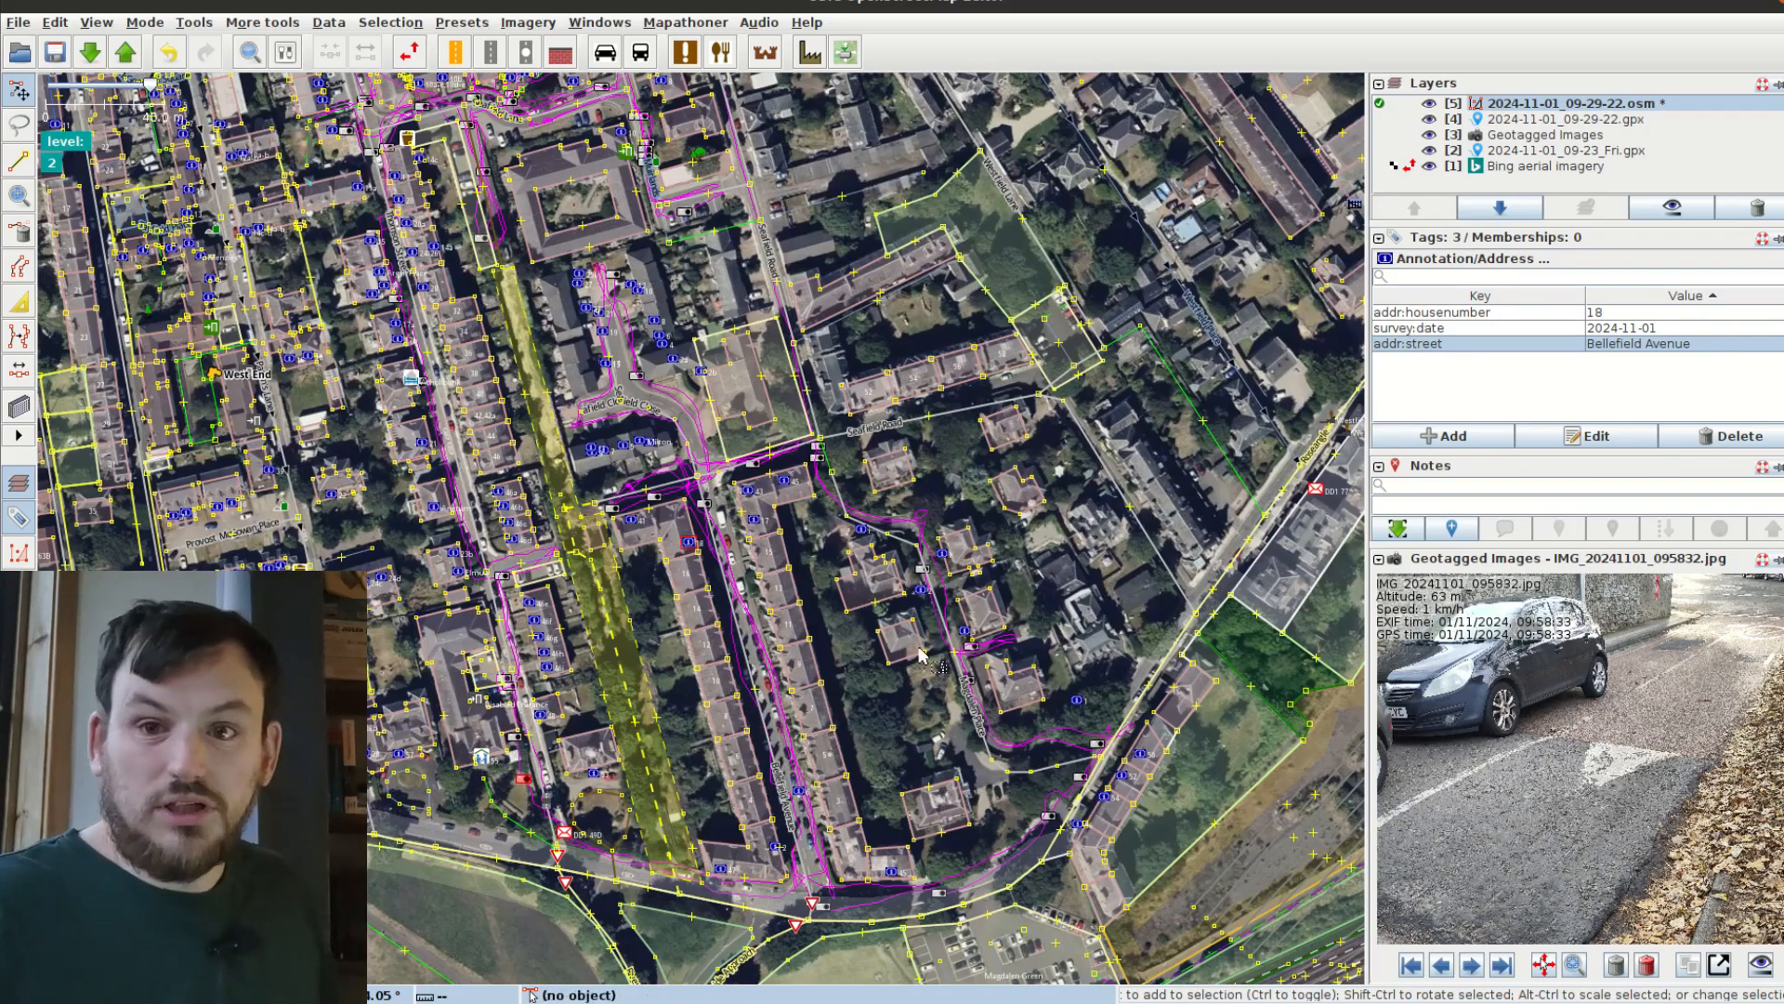
scroll(976, 631, "up", 2)
left_click_drag(639, 429, 1004, 775)
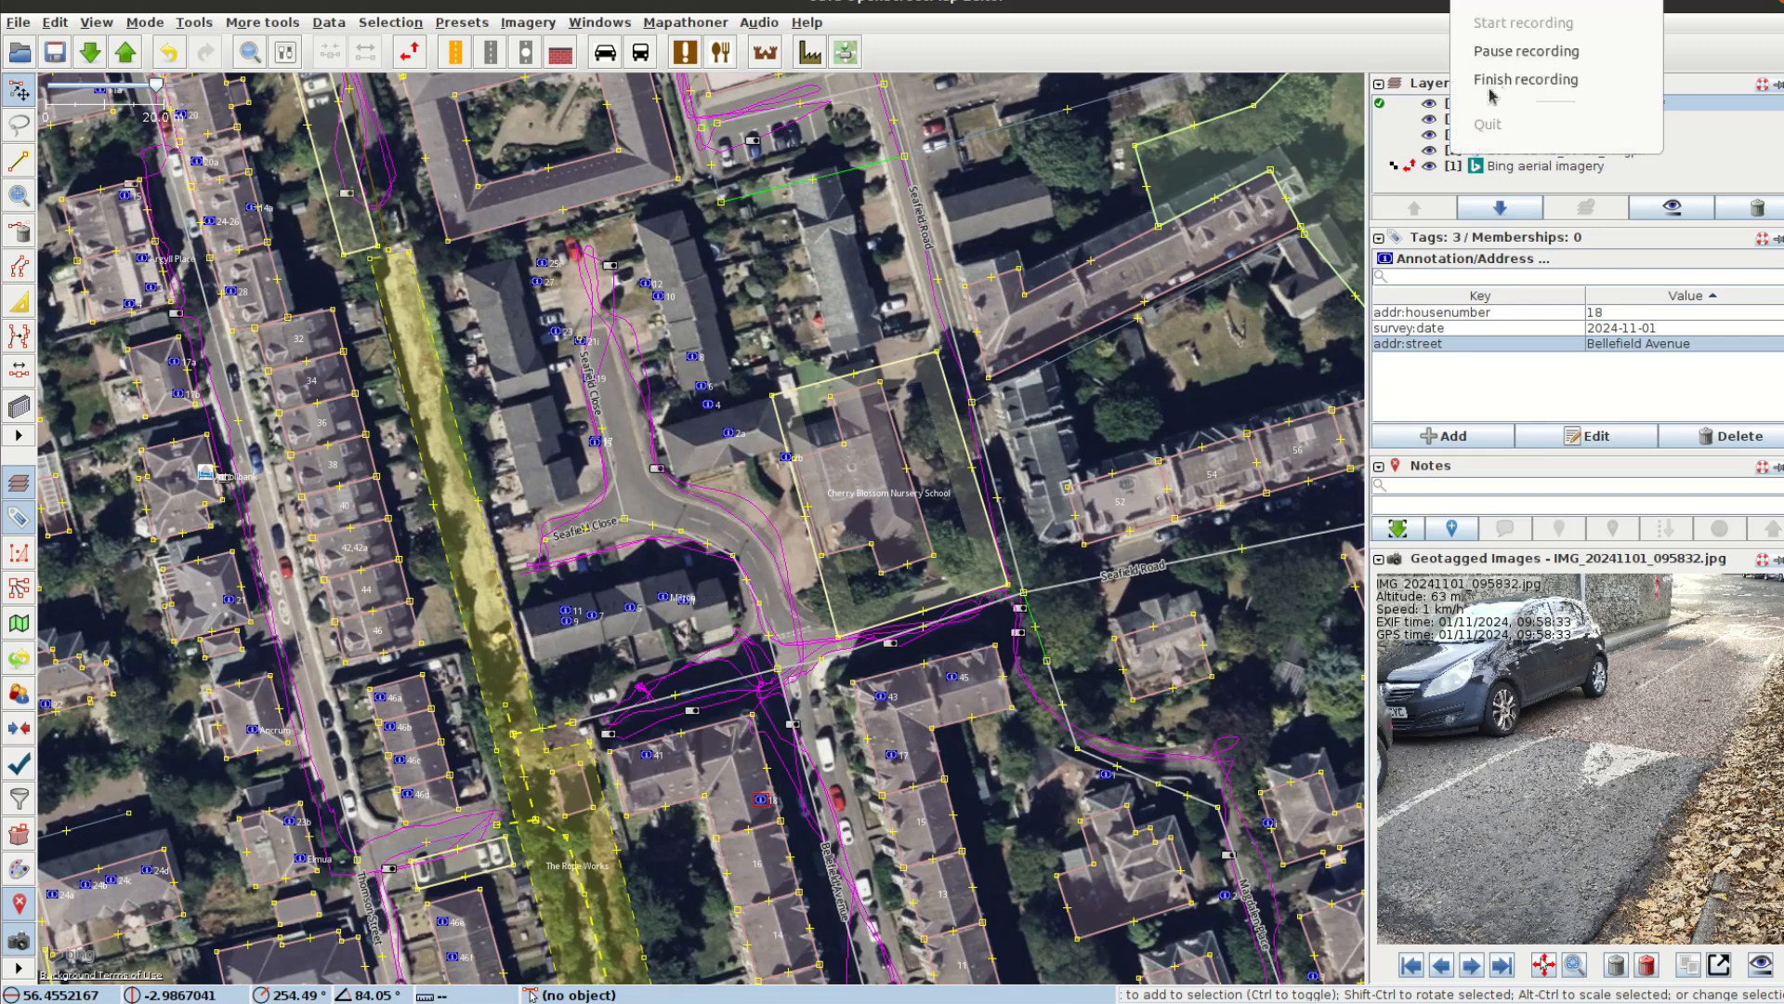
left_click(1487, 82)
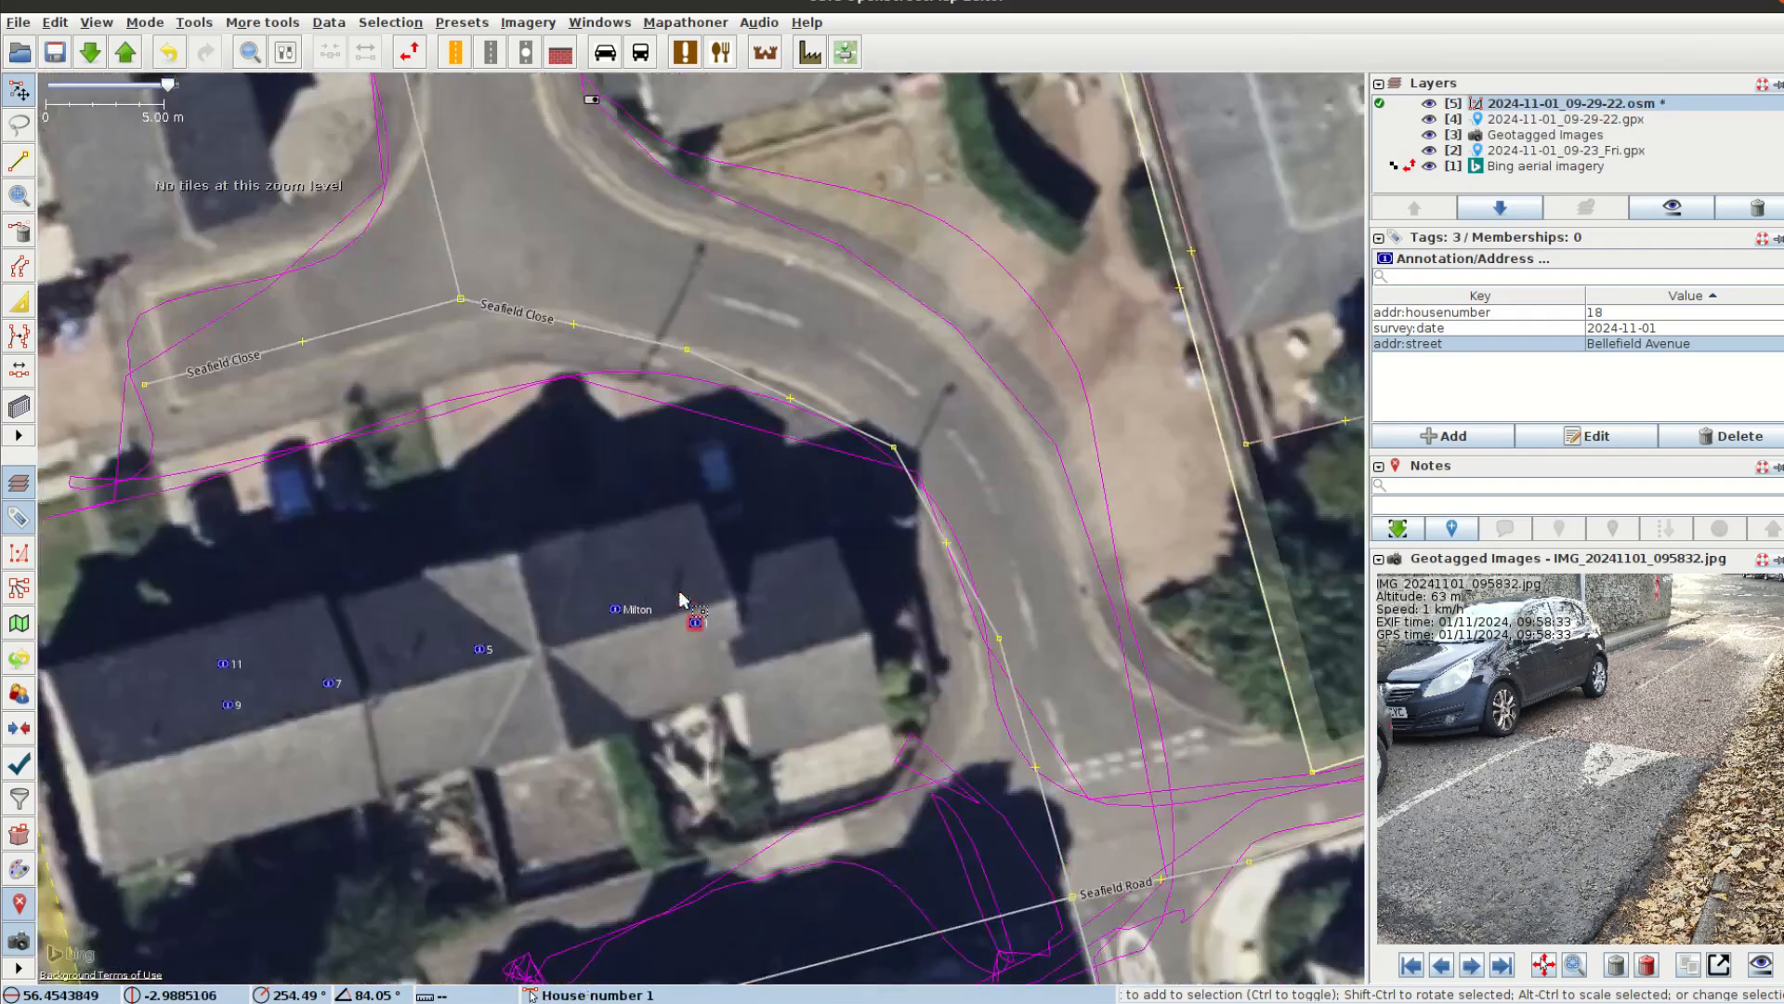
Step: Draw the long terrace south of Seafield Close and its smaller eastern end block as two building outlines
scroll(678, 605, "up", 3)
key("b")
left_click(334, 585)
left_click(984, 397)
left_click(934, 224)
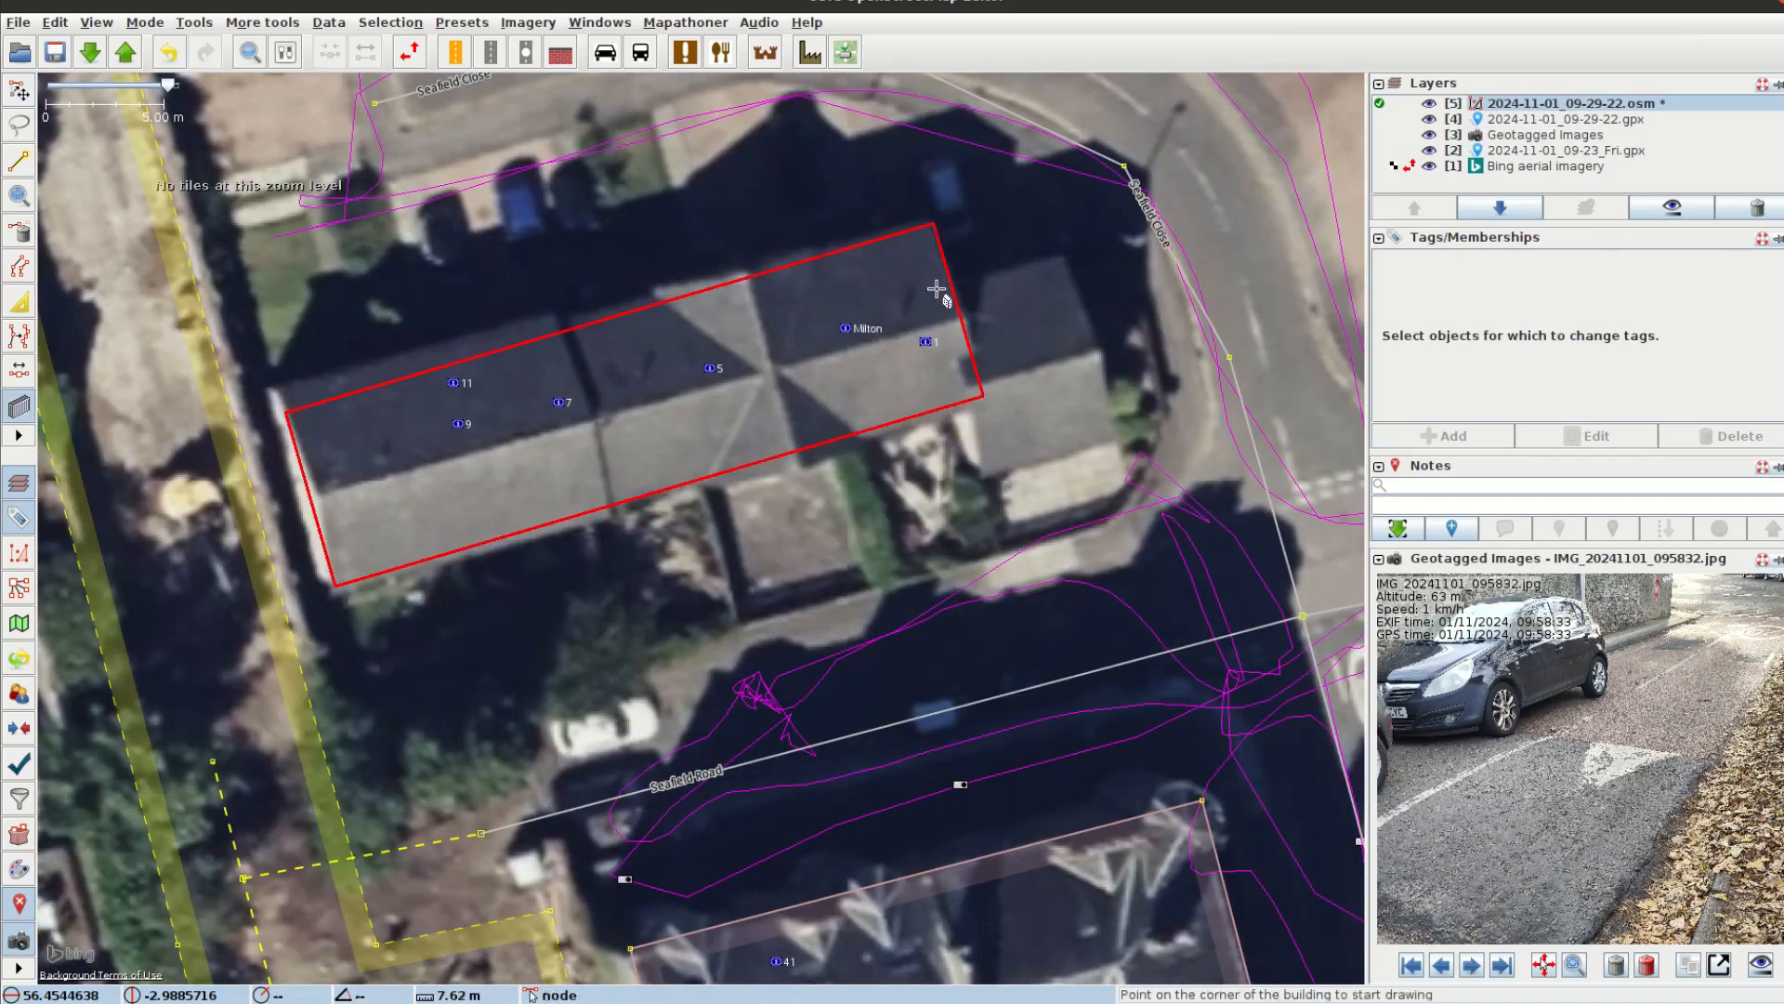
left_click(981, 470)
left_click(1113, 437)
left_click(1034, 261)
Step: Join the touching nodes of the terrace and its eastern end block, and merge them into one building outline
key("s")
left_click(964, 336, "shift")
key("ctrl+j")
left_click(923, 608)
key("shift+j")
Step: Move the house number 1, 5, 7, 9, 11 and Milton nodes to their places along the terrace's northern side
left_click_drag(926, 341, 1025, 284)
left_click_drag(845, 328, 860, 265)
left_click_drag(709, 368, 723, 318)
left_click_drag(558, 402, 626, 333)
left_click_drag(454, 383, 340, 422)
left_click_drag(458, 424, 478, 390)
Step: Add addr:street=Seafield Close to all six address nodes on the terrace
left_click(341, 421, "ctrl")
left_click_drag(671, 344, 578, 490)
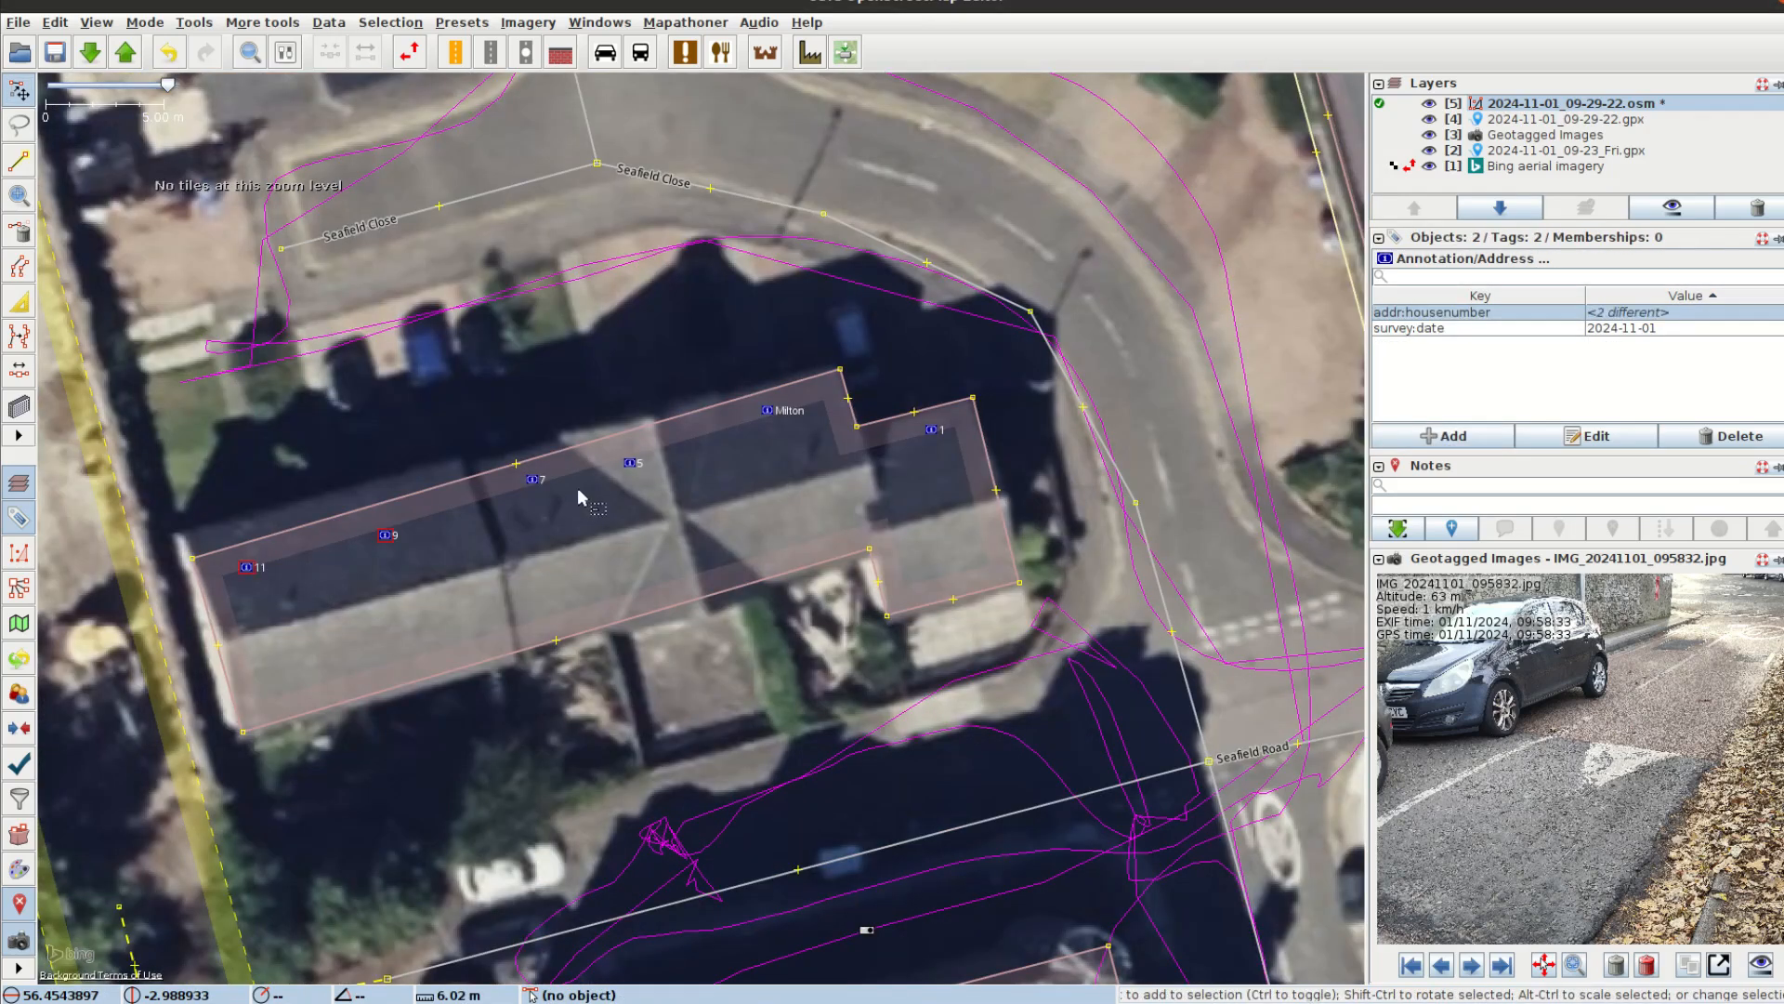
left_click(781, 409, "ctrl")
left_click(1439, 437)
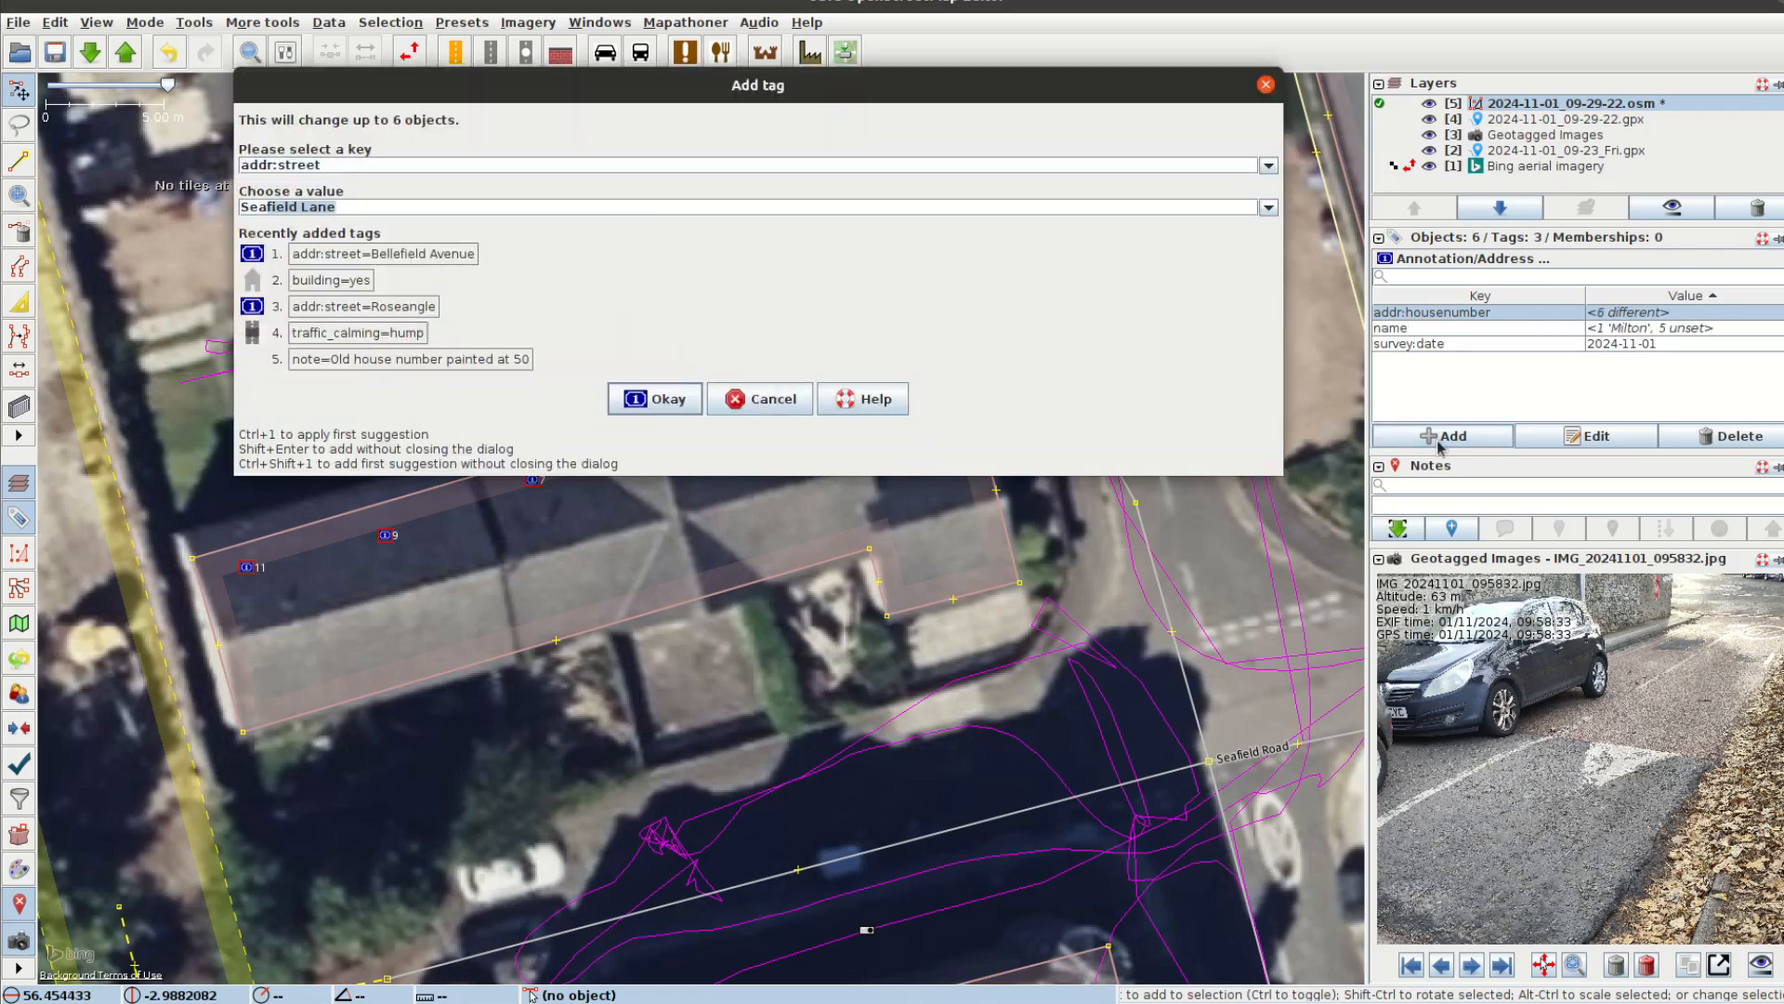
key("Return")
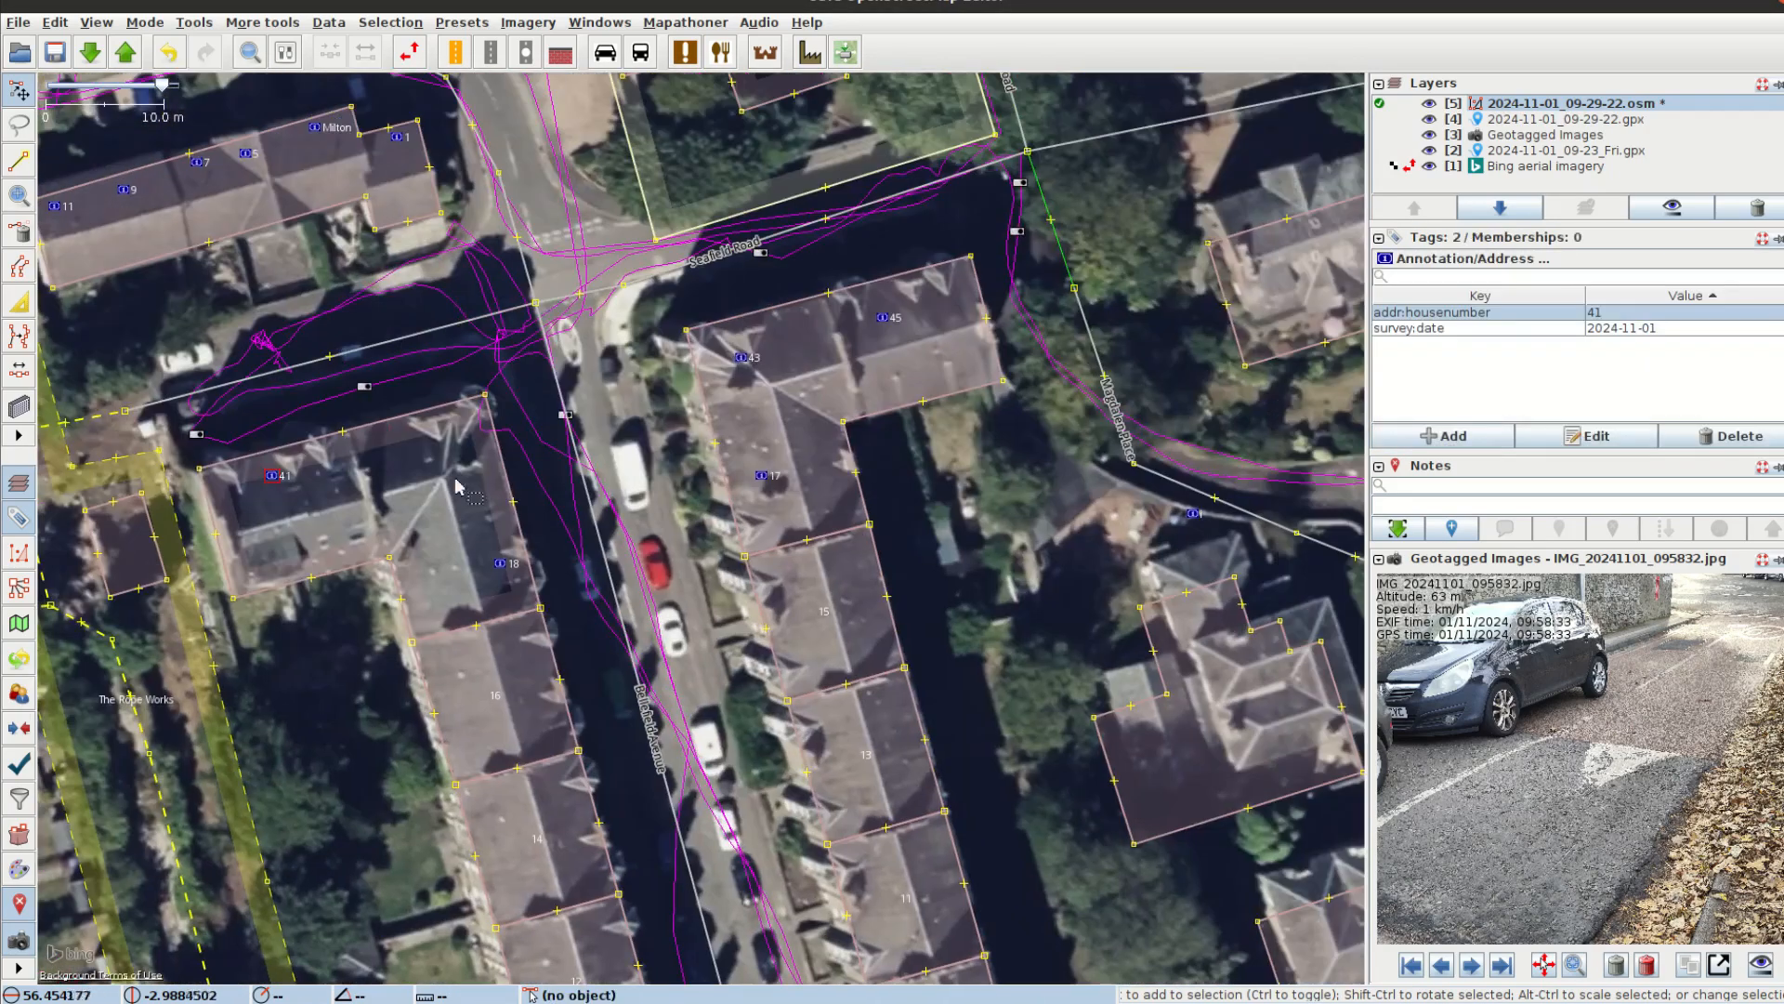
Step: Add addr:street=Seafield Road to the house number 41, 43 and 45 nodes
left_click(895, 322, "ctrl")
left_click(1443, 436)
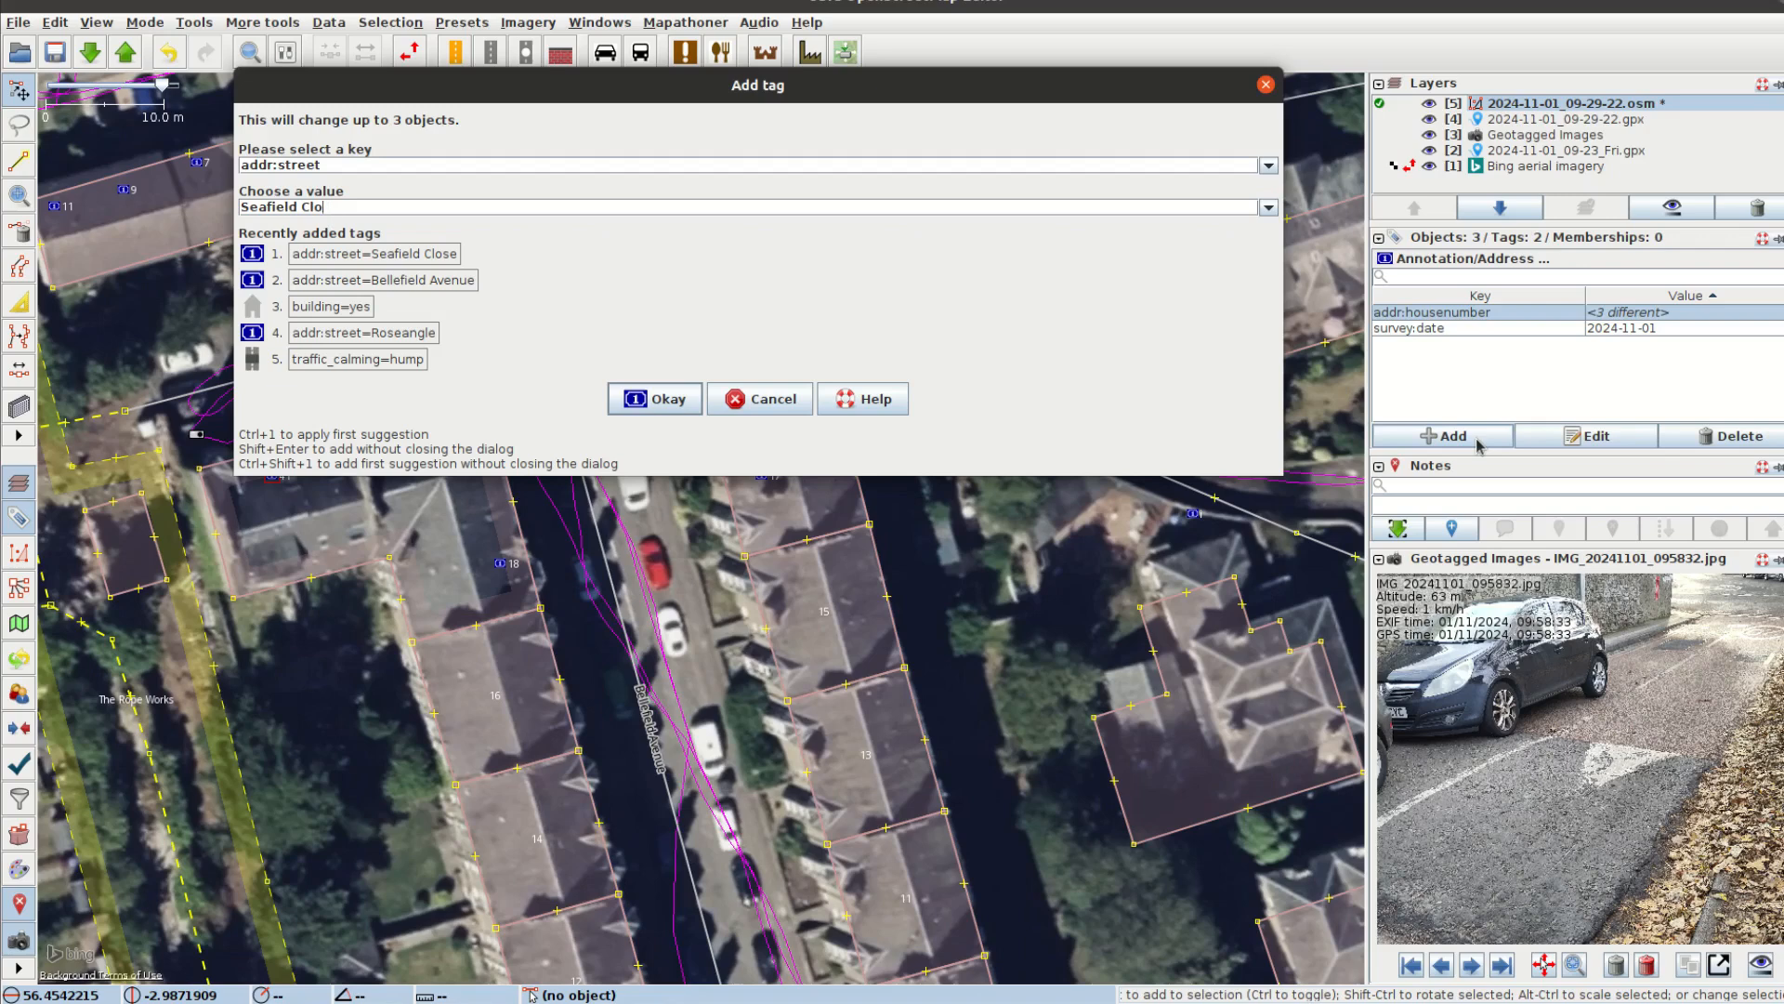
key("Return")
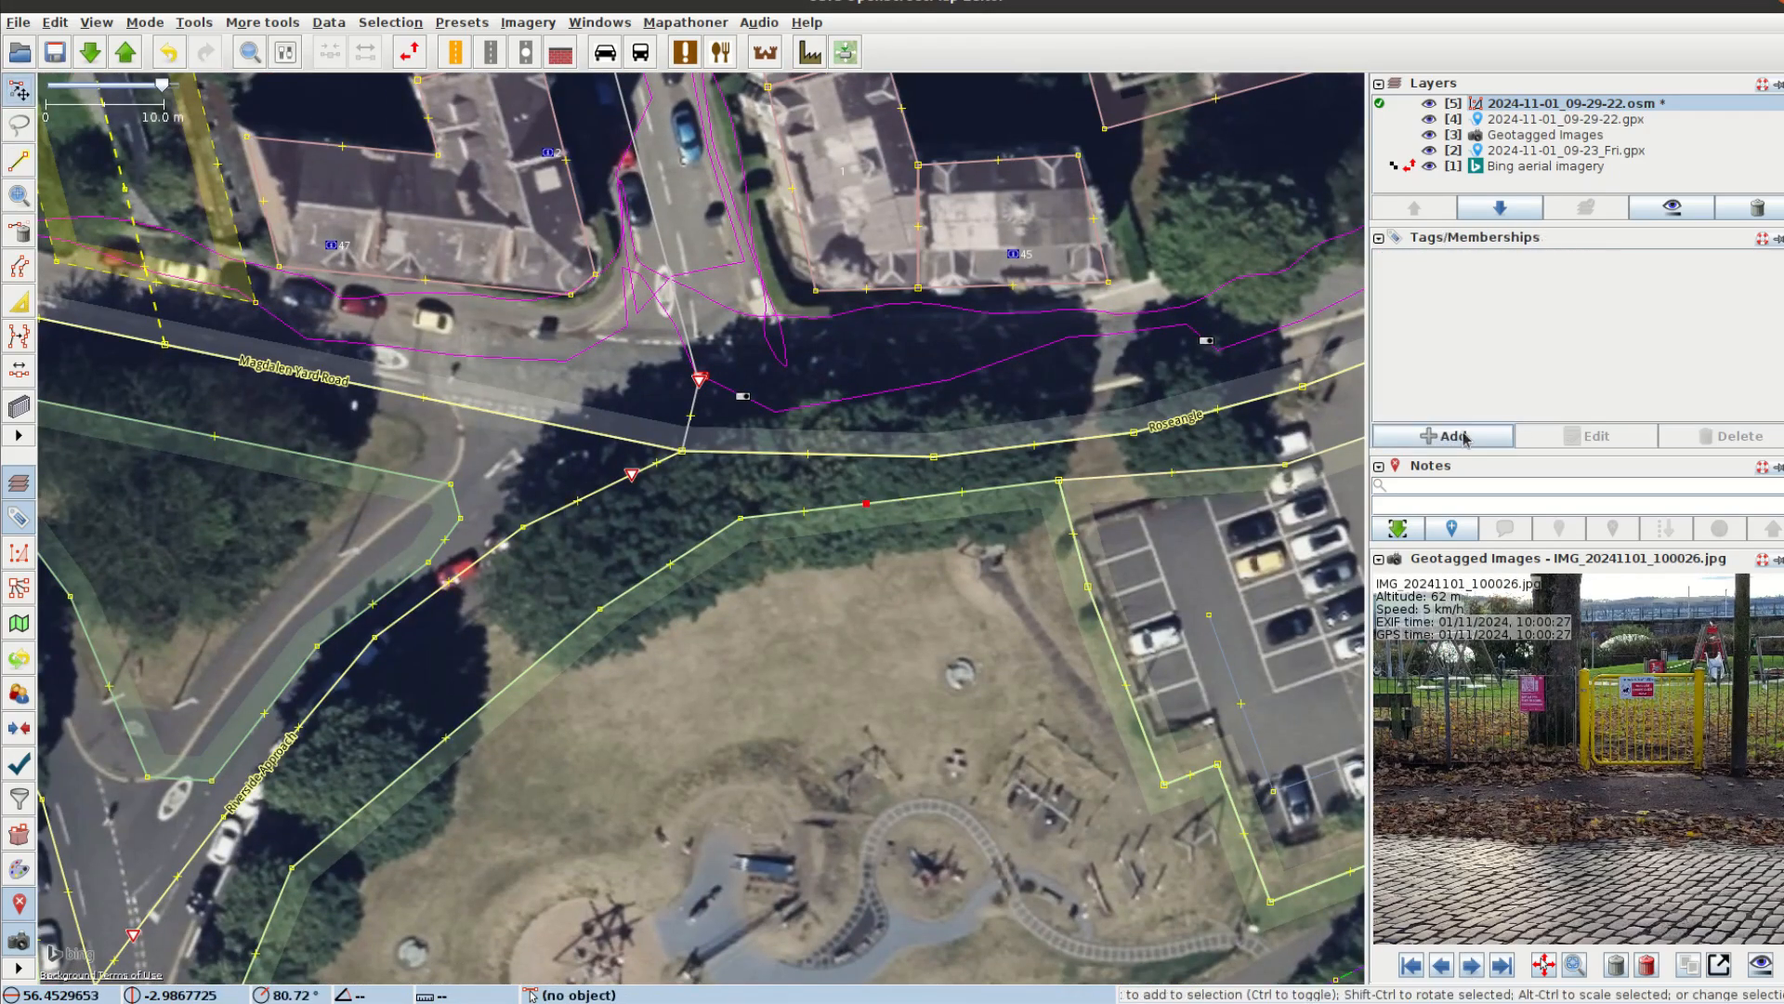
Step: Tag the node on the playground park's northern boundary as barrier=gate and the node just inside it as amenity=bench
left_click(1445, 436)
key("Return")
left_click(1452, 435)
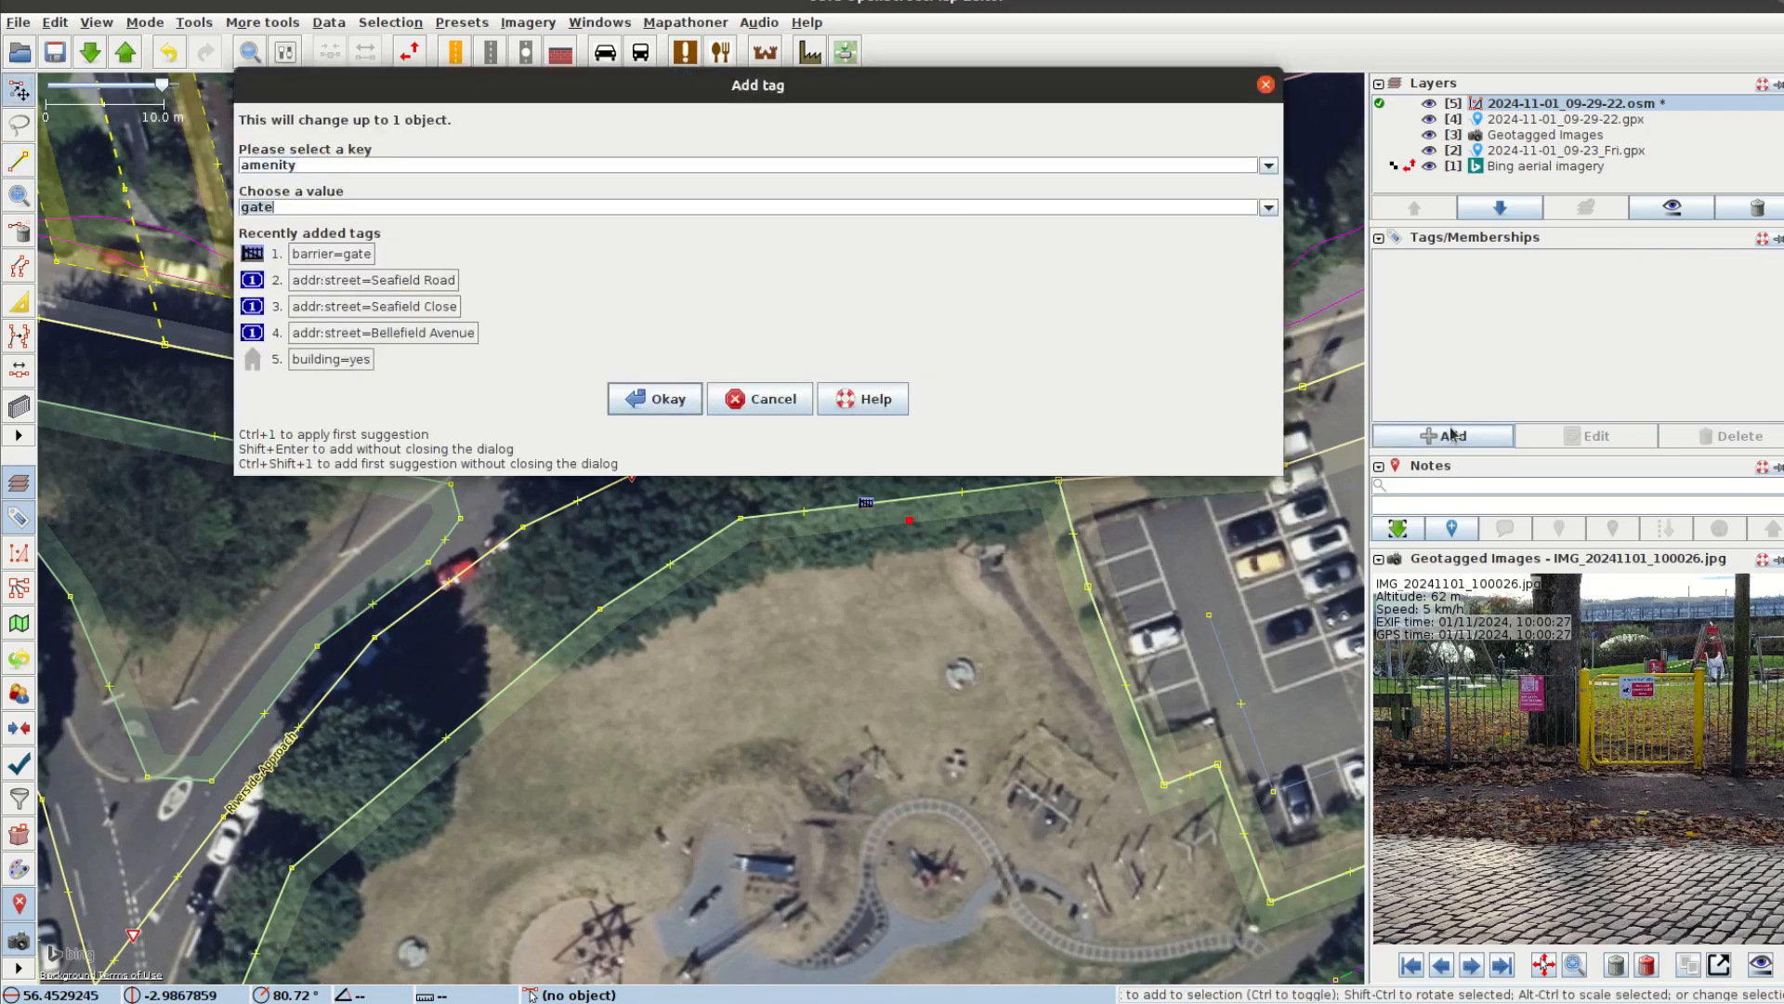
type("bench")
key("Return")
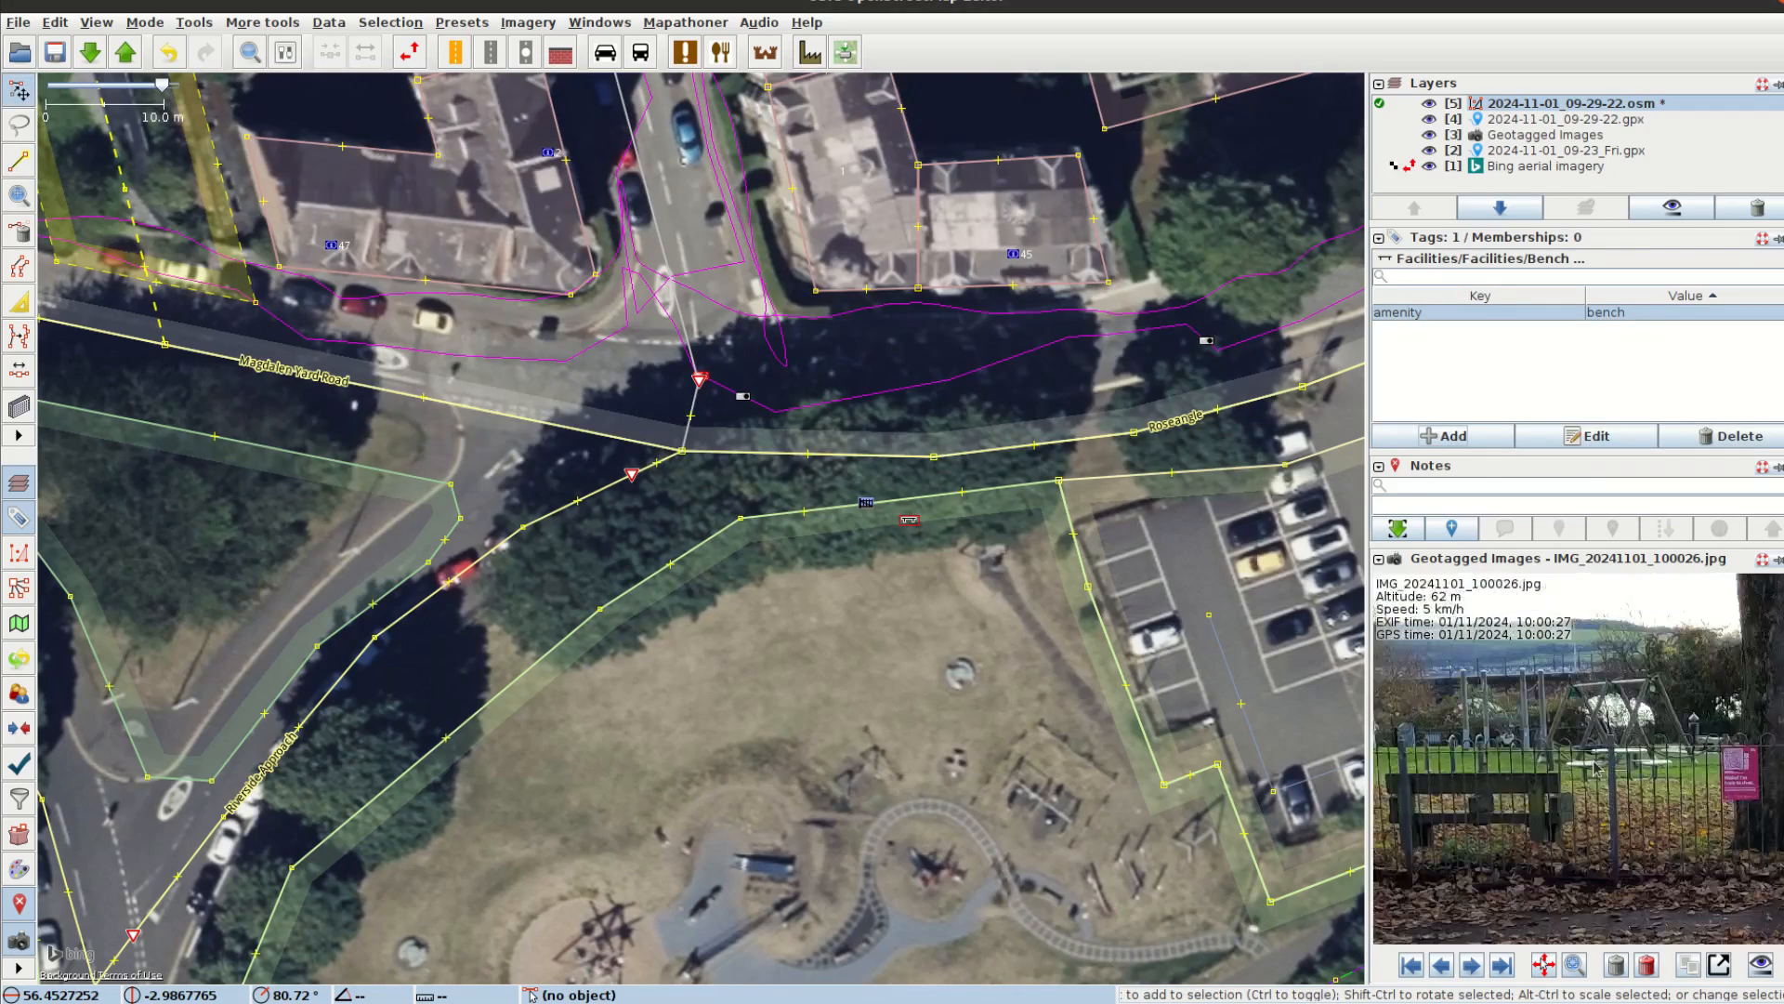
Step: Place a node on the round table in the park's grass and tag it leisure=picnic_table
left_click(999, 694)
left_click(19, 161)
double_click(959, 673)
left_click(1449, 435)
type("leisure")
key("Tab")
type("picnic_table")
key("Return")
Step: Place a node on the swings in the playground and tag it playground=swing
double_click(1042, 799)
left_click(1427, 435)
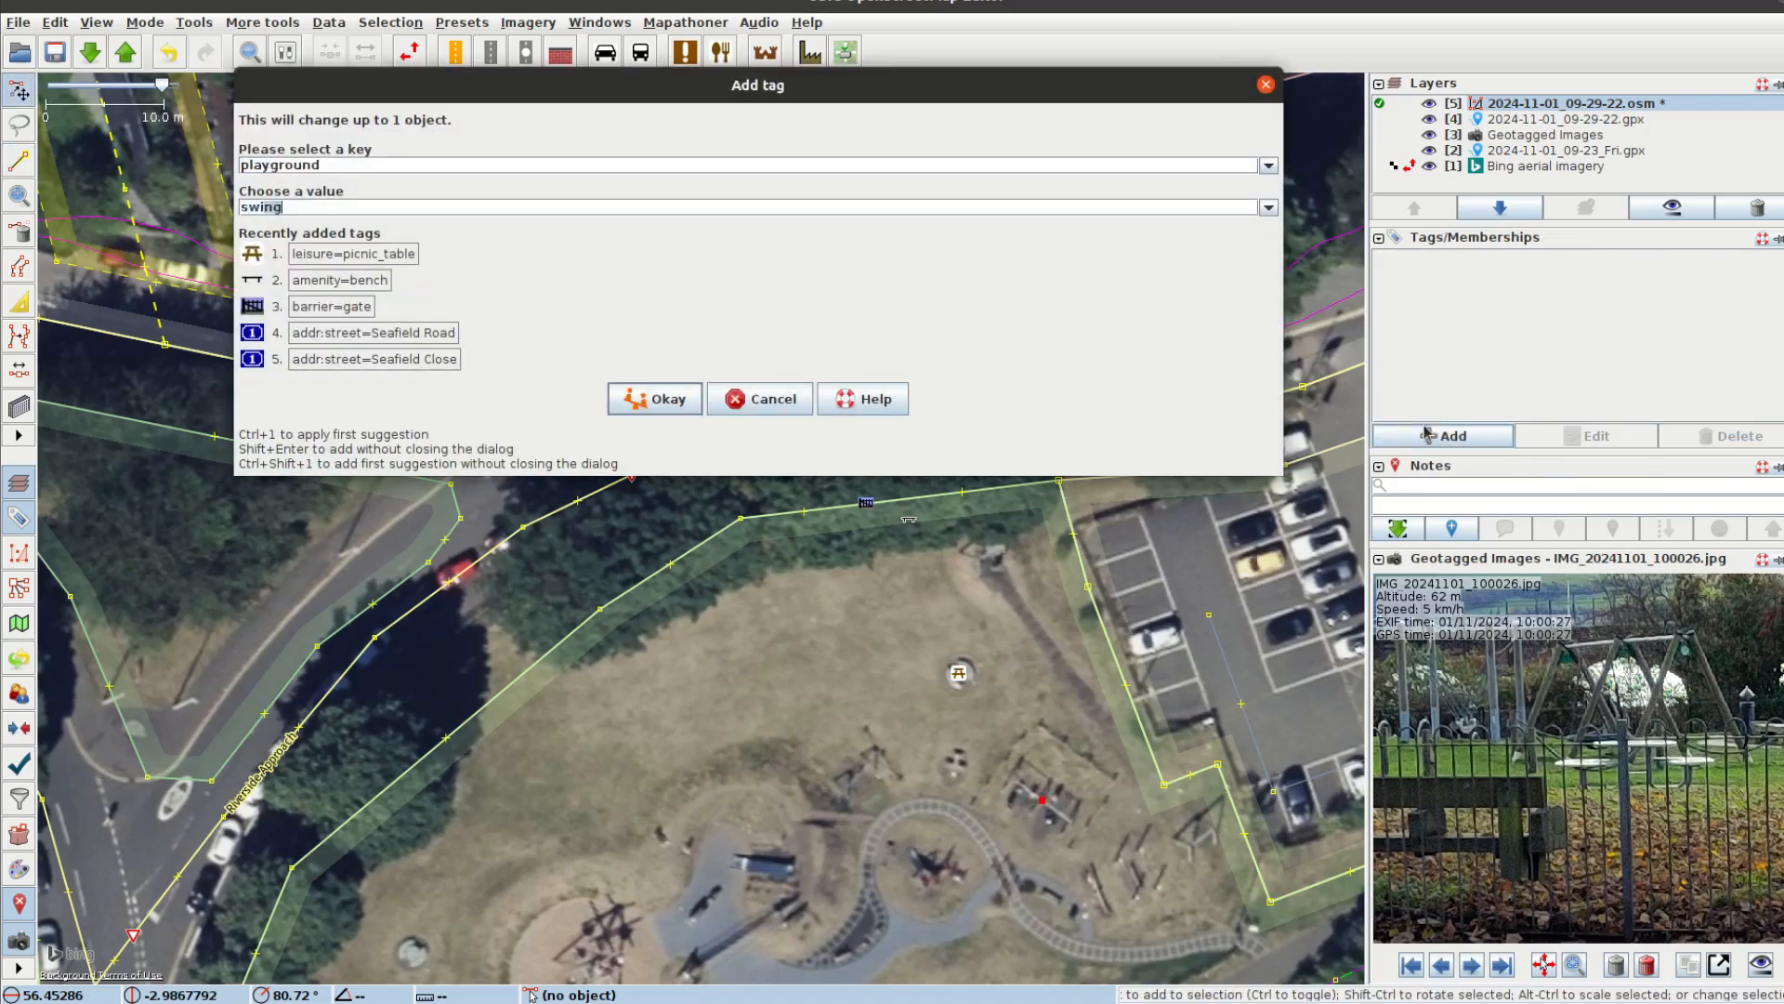
key("Return")
Step: Rename the Magdalen Green parking area beside the playground park as Roseangle Car Park
left_click(952, 366)
left_click_drag(655, 139, 669, 625)
left_click_drag(594, 186, 715, 651)
left_click_drag(1161, 577, 636, 168)
left_click(1471, 966)
left_click(1477, 967)
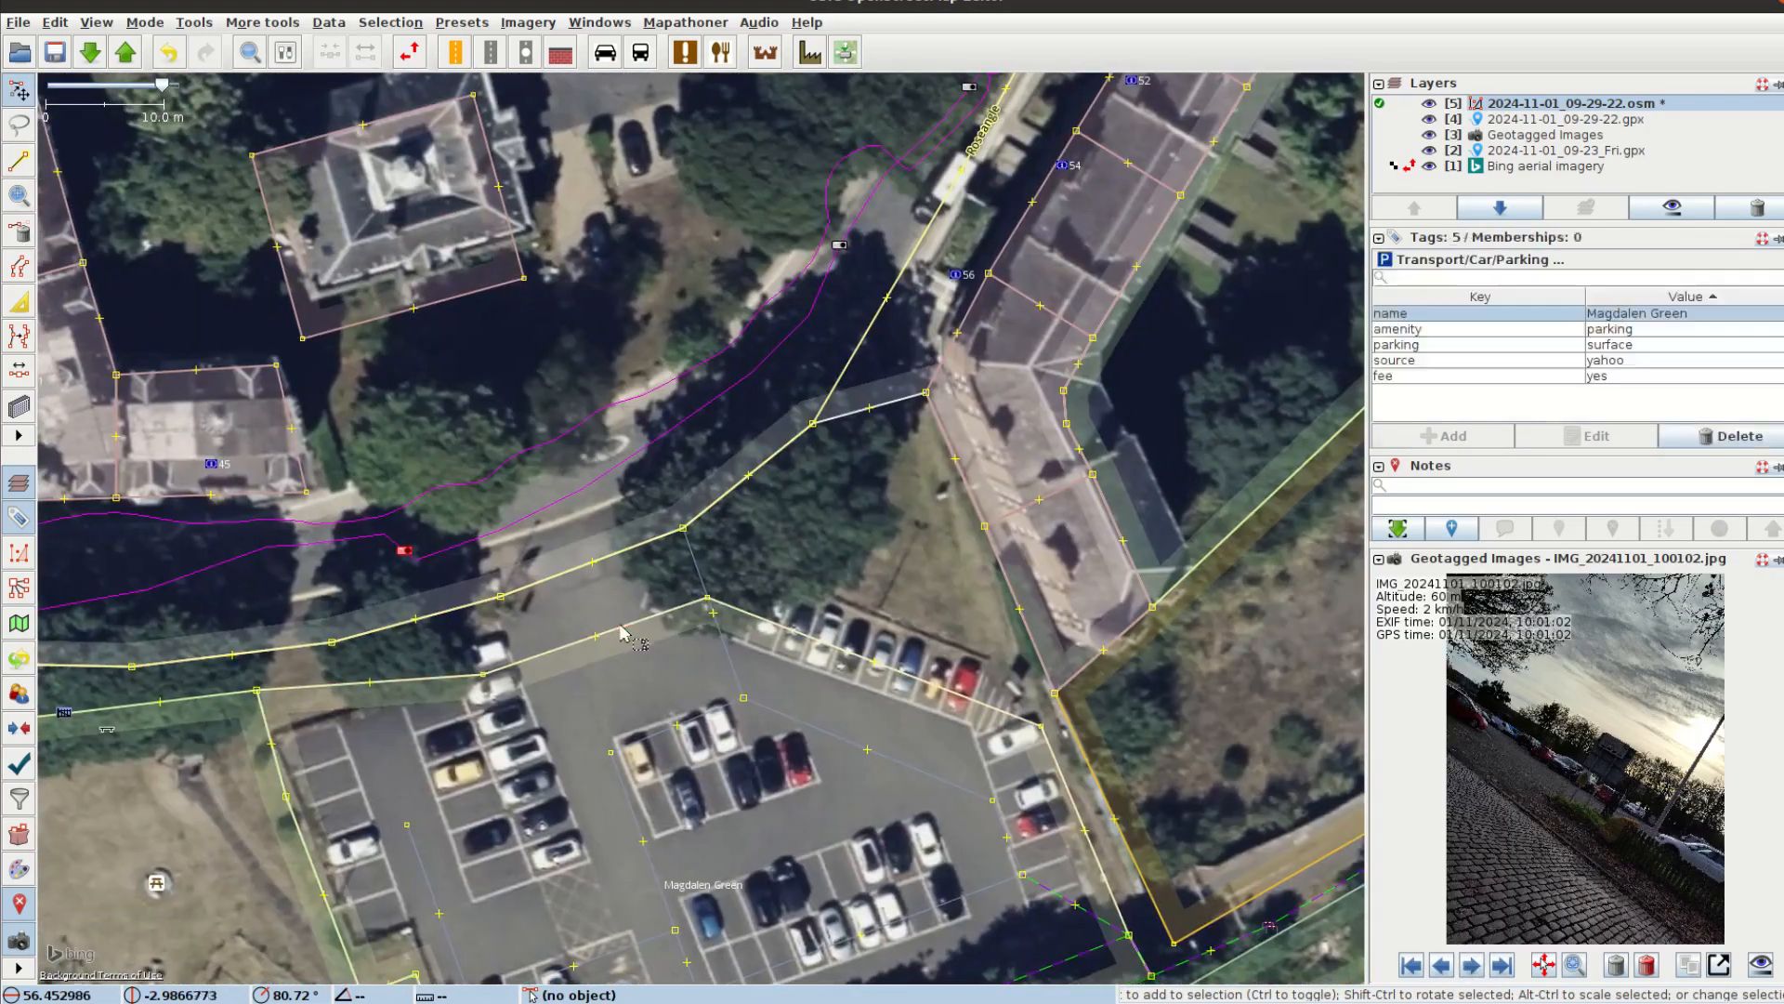
double_click(1670, 315)
type("Roseangle")
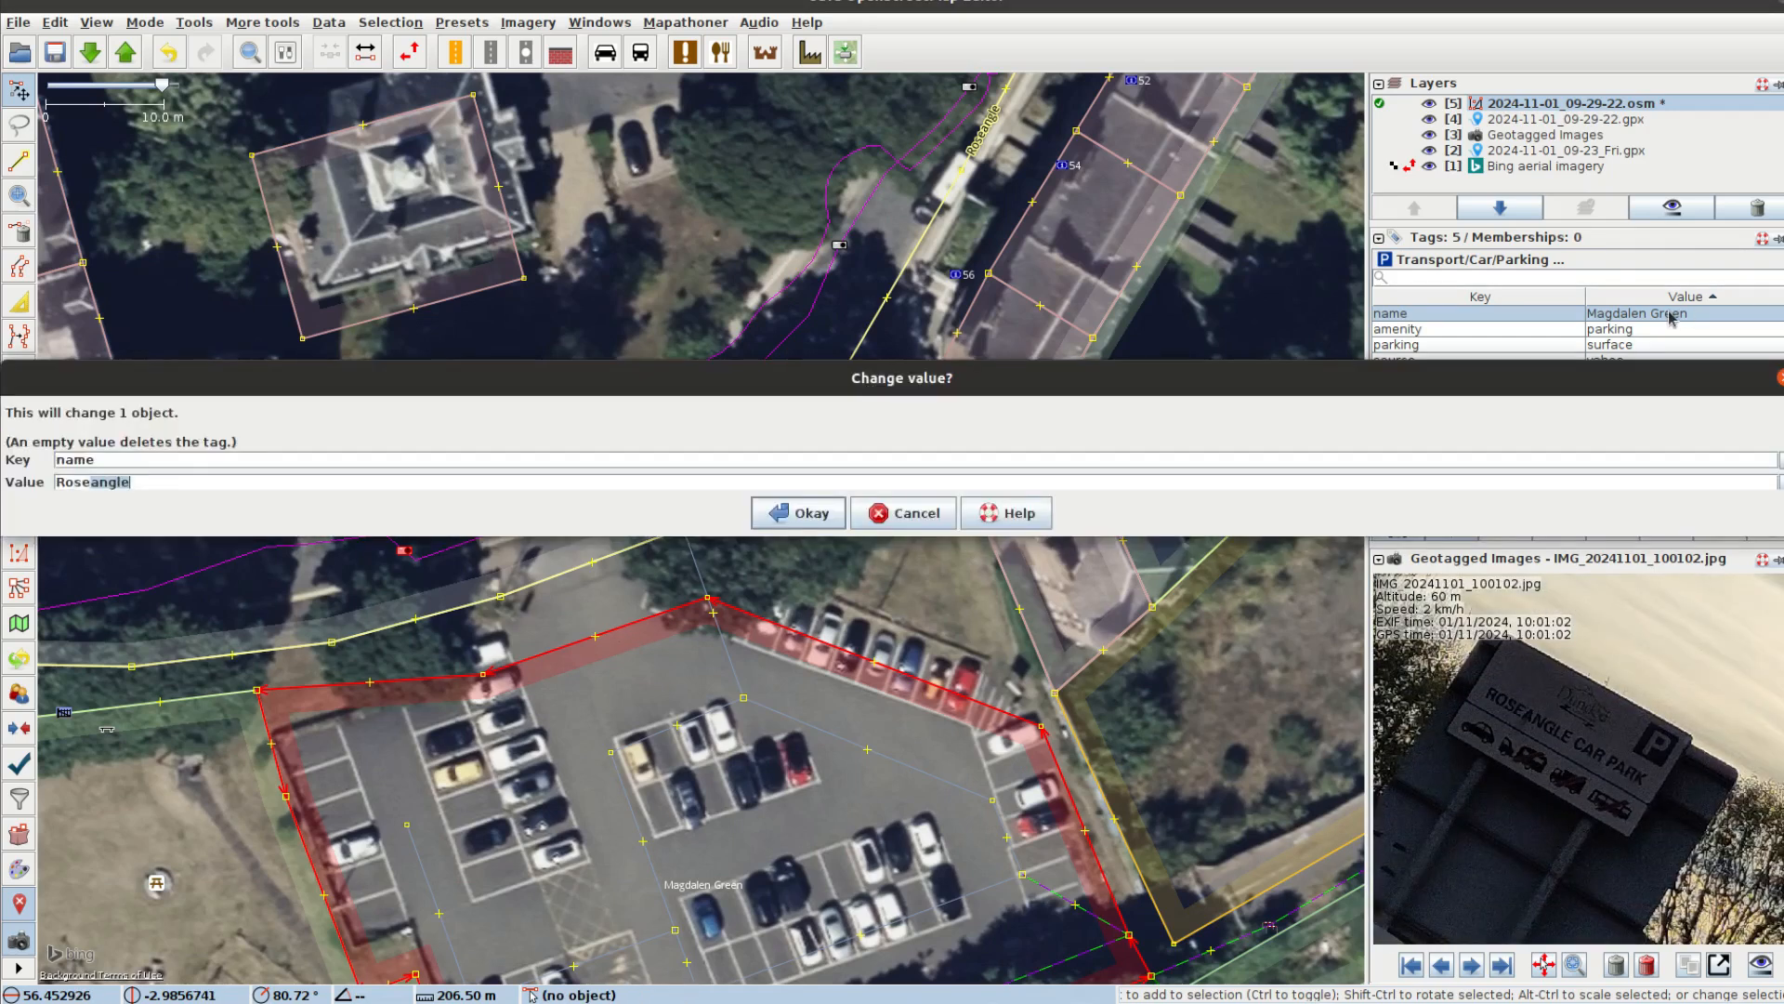
type(" Car Park")
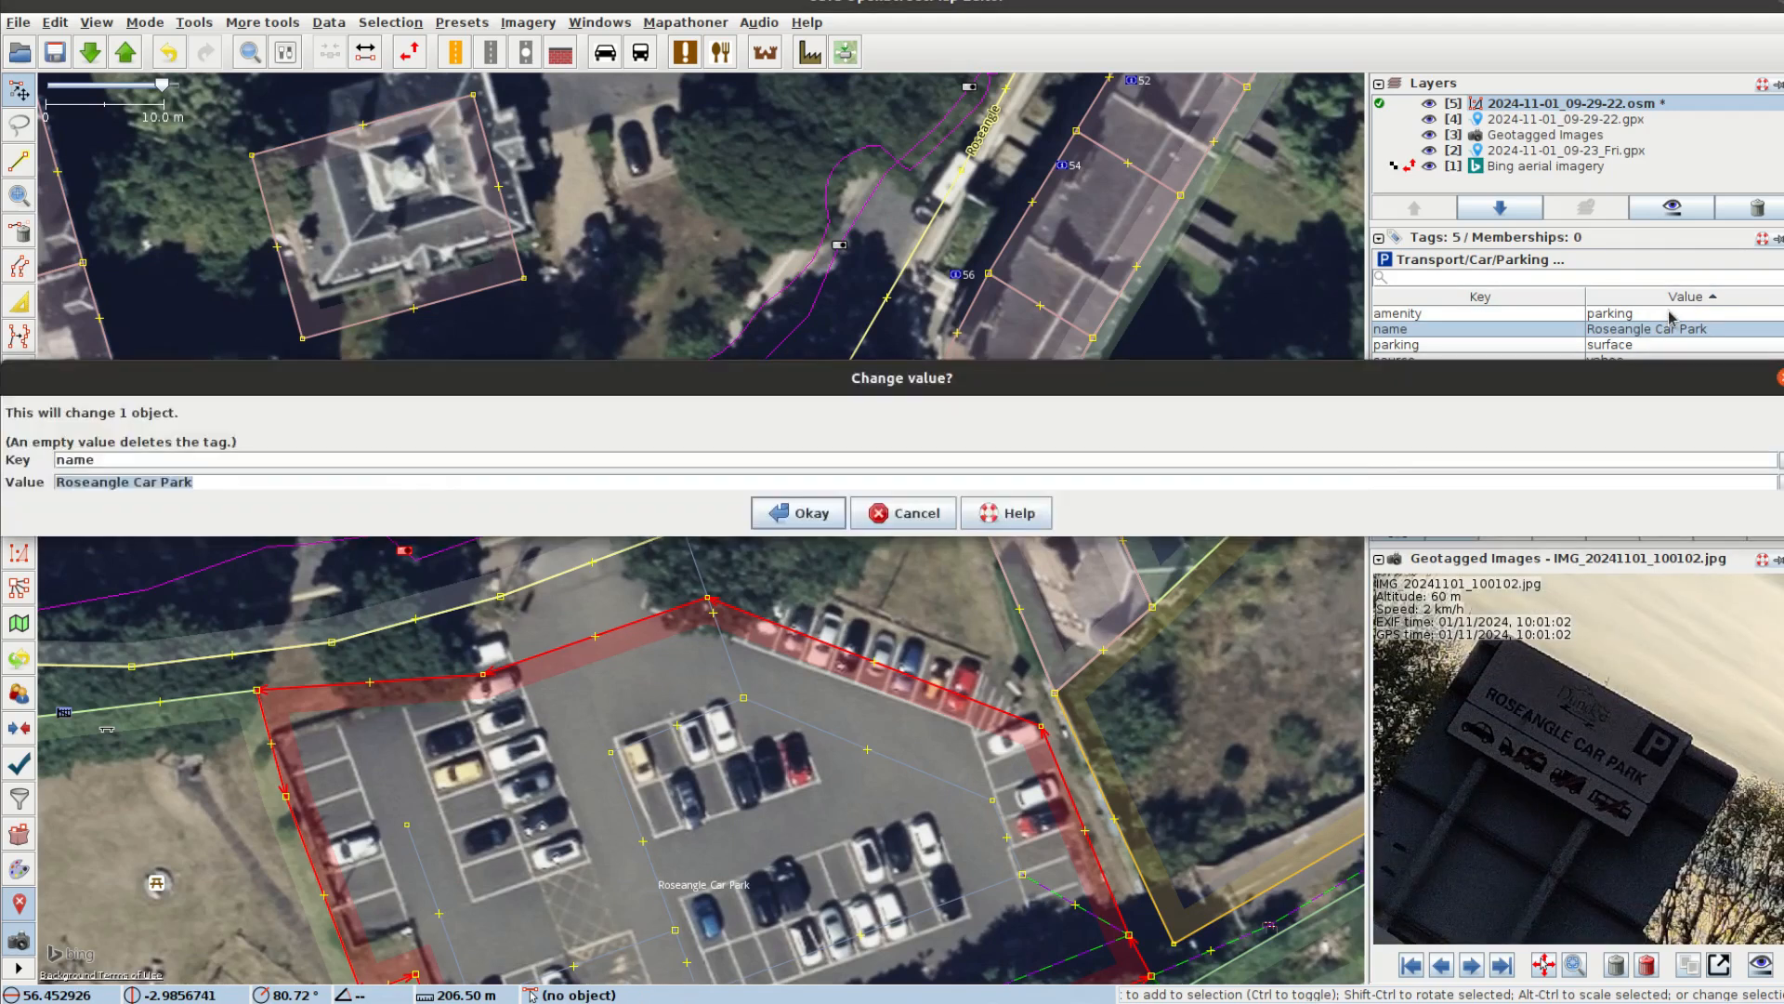
key("Return")
left_click(1430, 437)
key("Return")
Step: Move the house number 56 node southward along the Roseangle terrace, just north of the car park
left_click(1134, 425)
left_click(1472, 966)
left_click_drag(836, 464, 959, 607)
left_click(625, 388)
left_click_drag(1085, 420, 1106, 481)
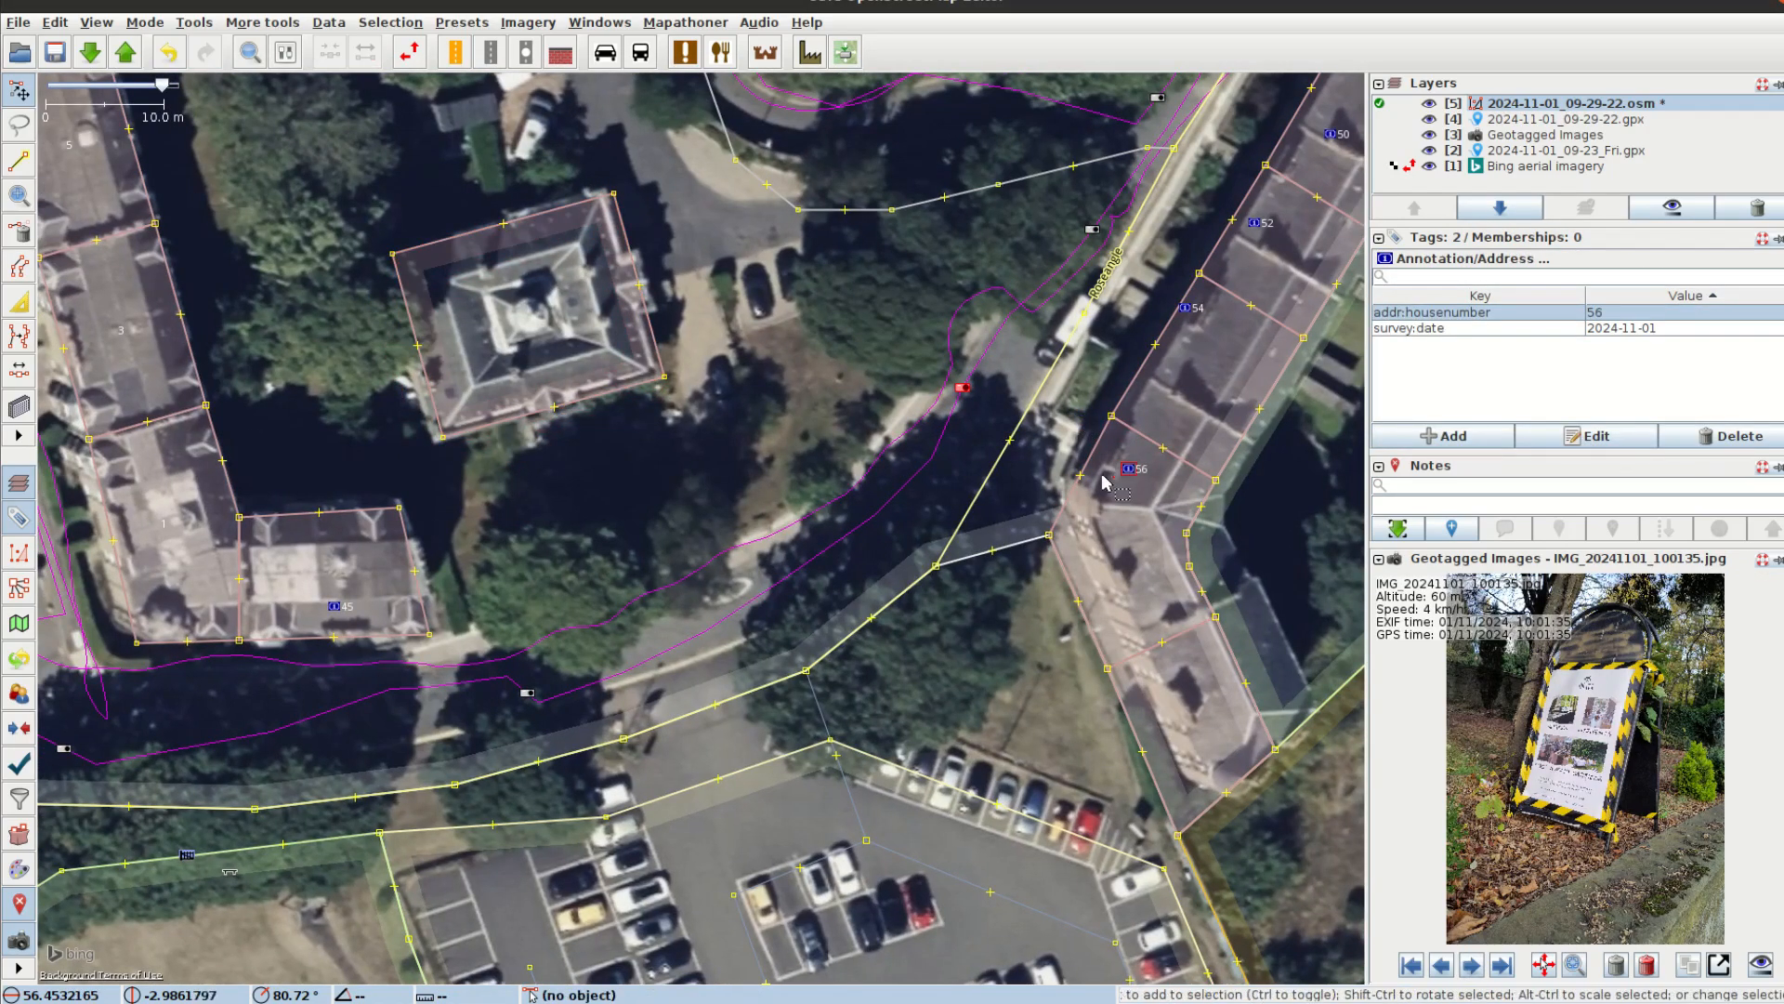
left_click(1474, 5)
left_click(1505, 48)
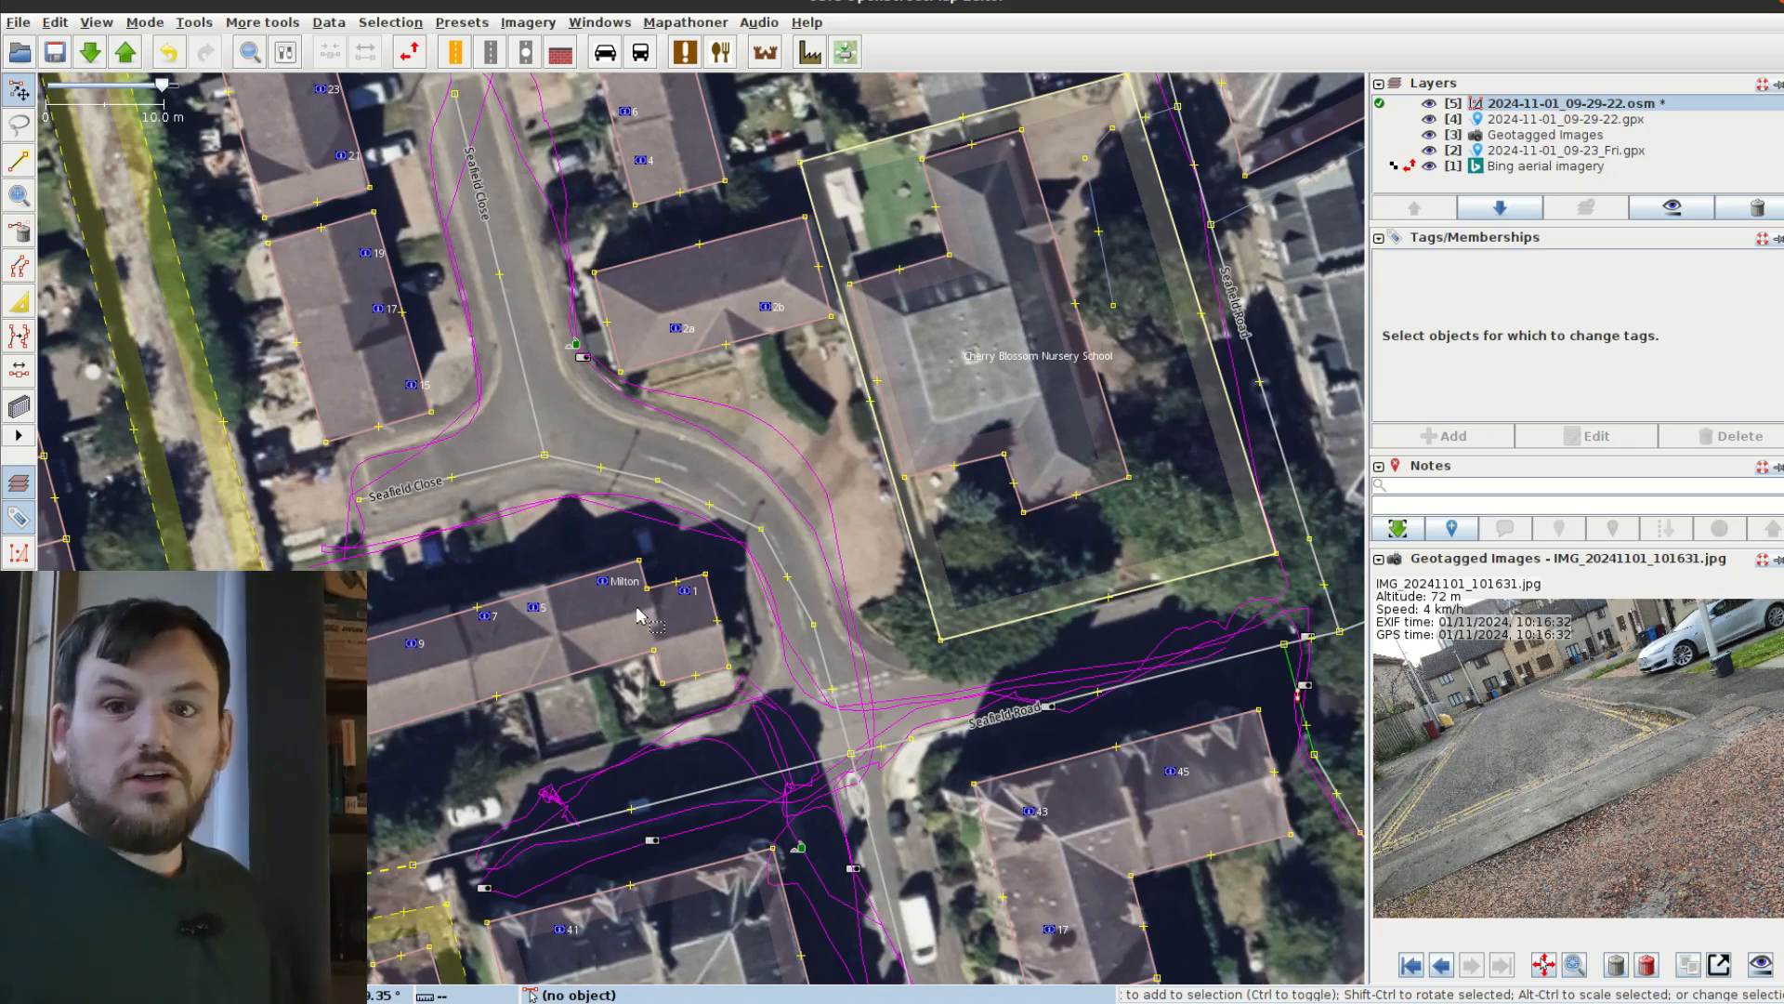
Step: Start uploading the edits to run the validator's checks, and cancel the upload at the reported warnings
left_click_drag(613, 422, 580, 280)
left_click(681, 497)
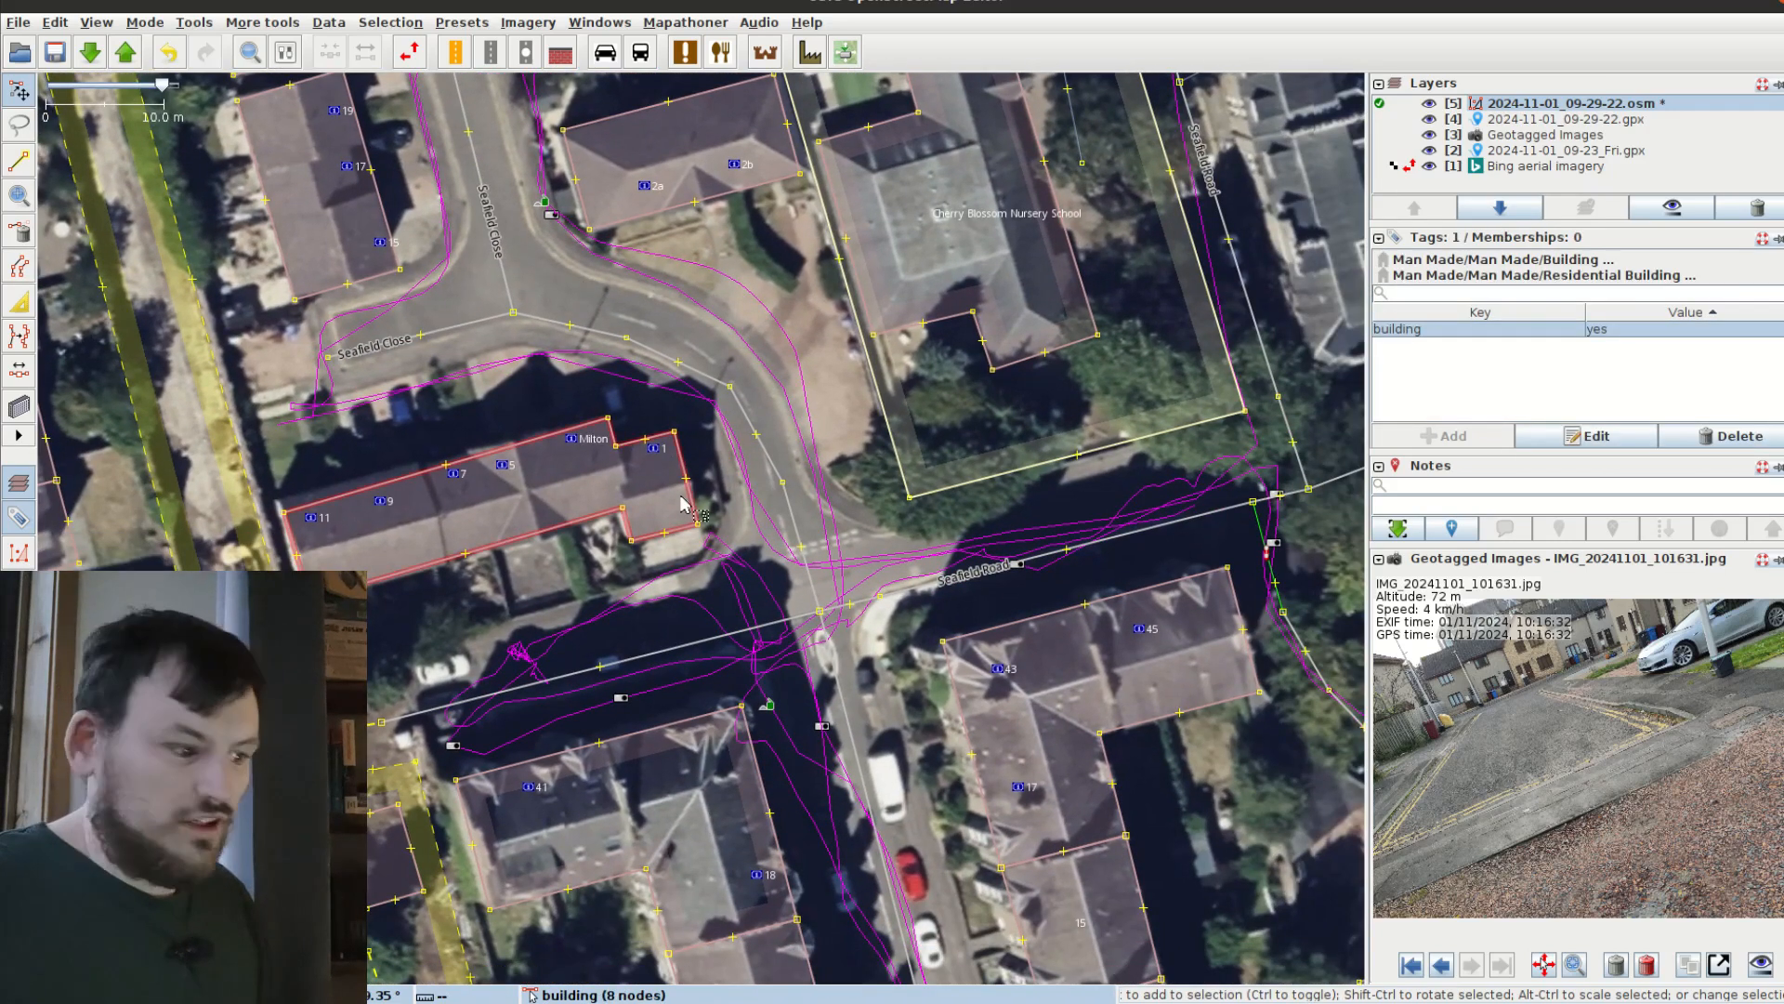
key("Escape")
scroll(724, 528, "down", 5)
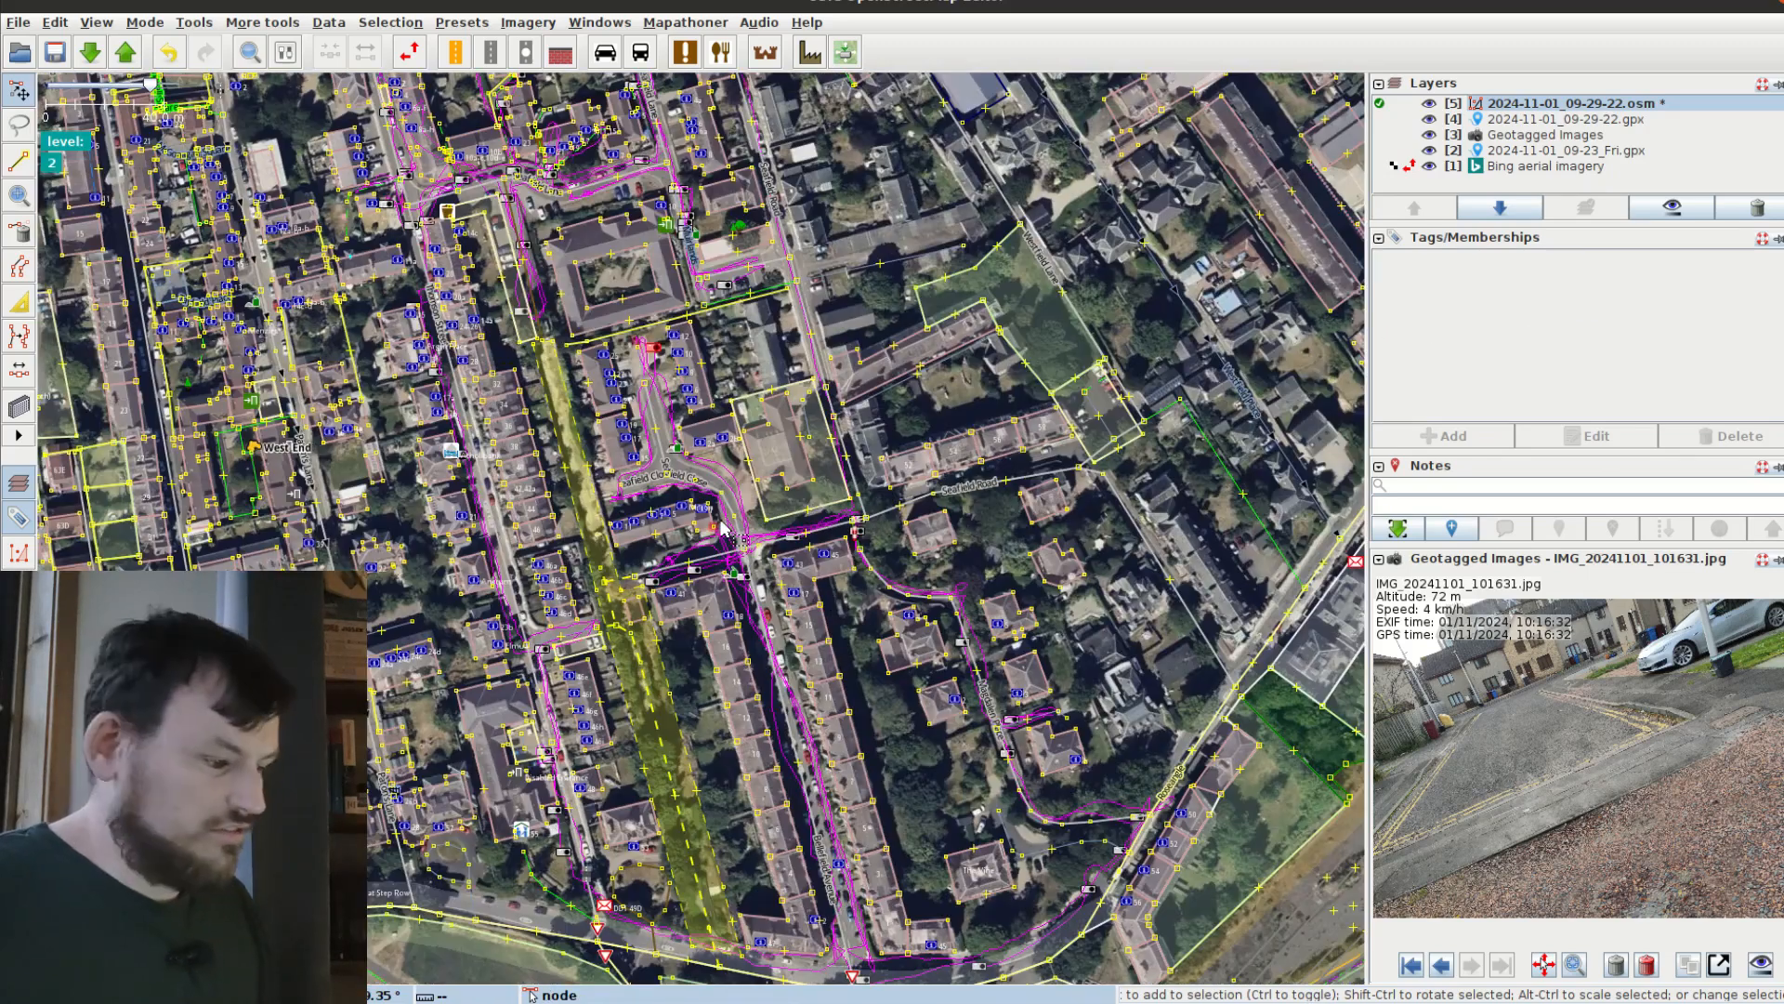
left_click_drag(481, 911, 635, 811)
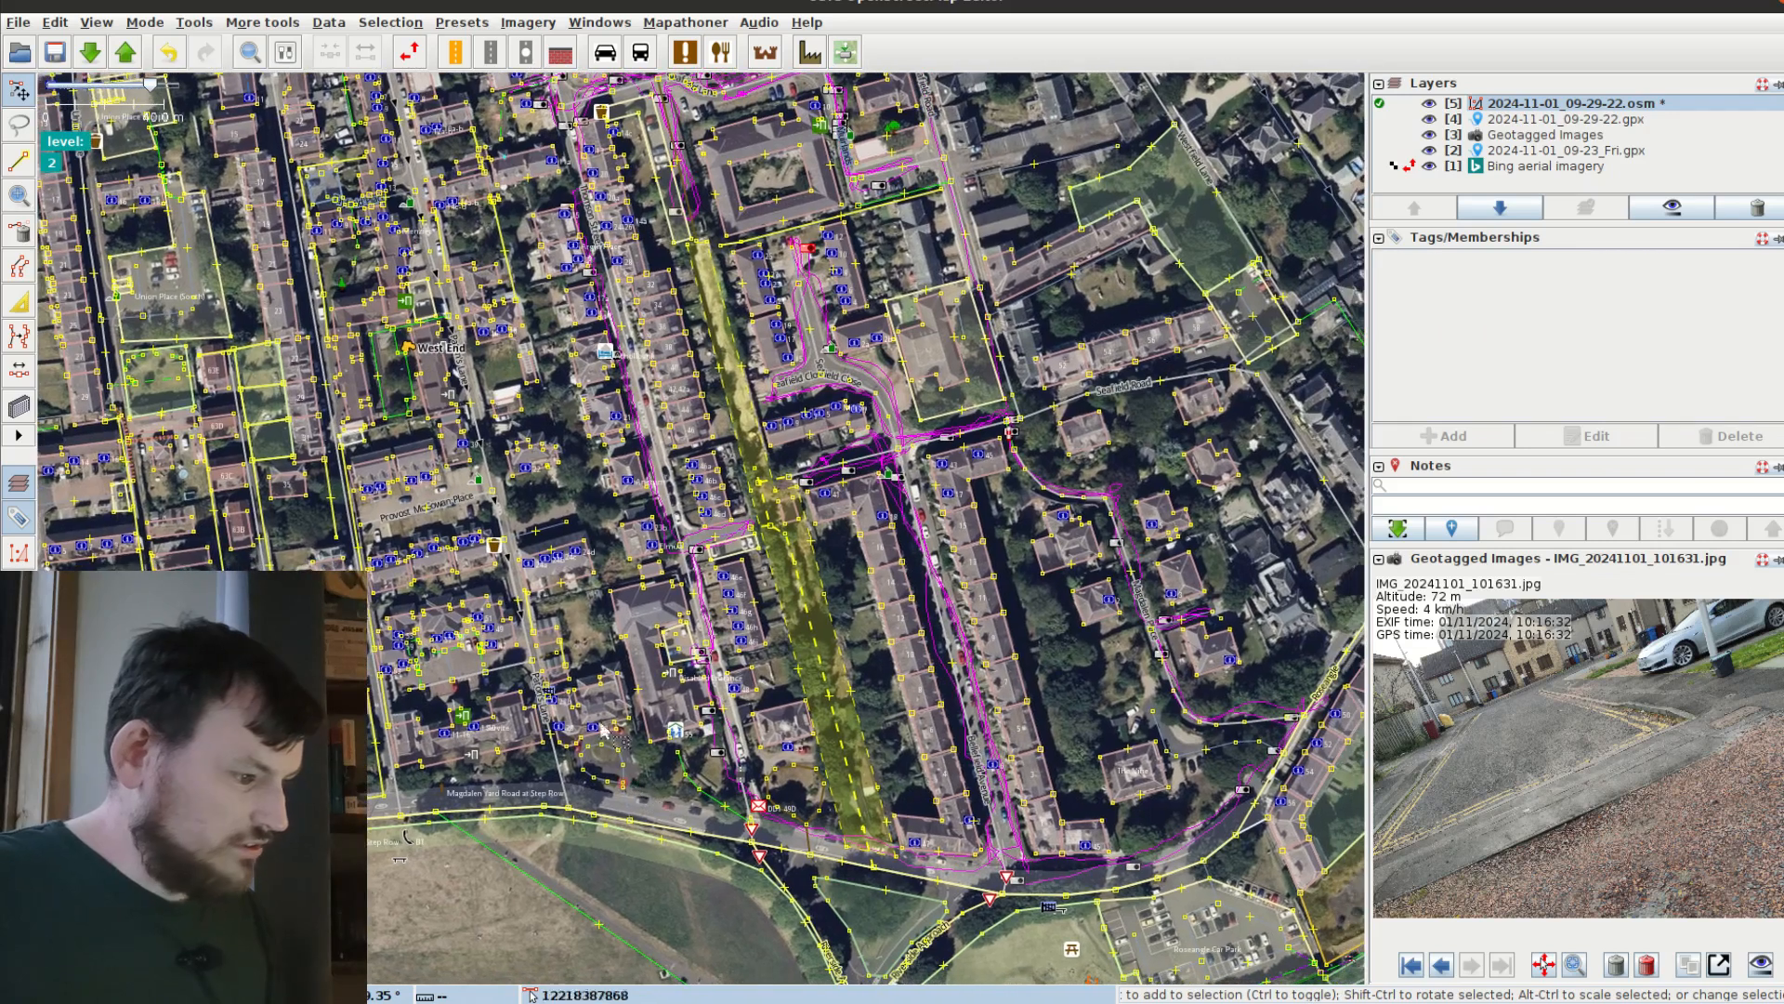
left_click_drag(932, 342, 852, 525)
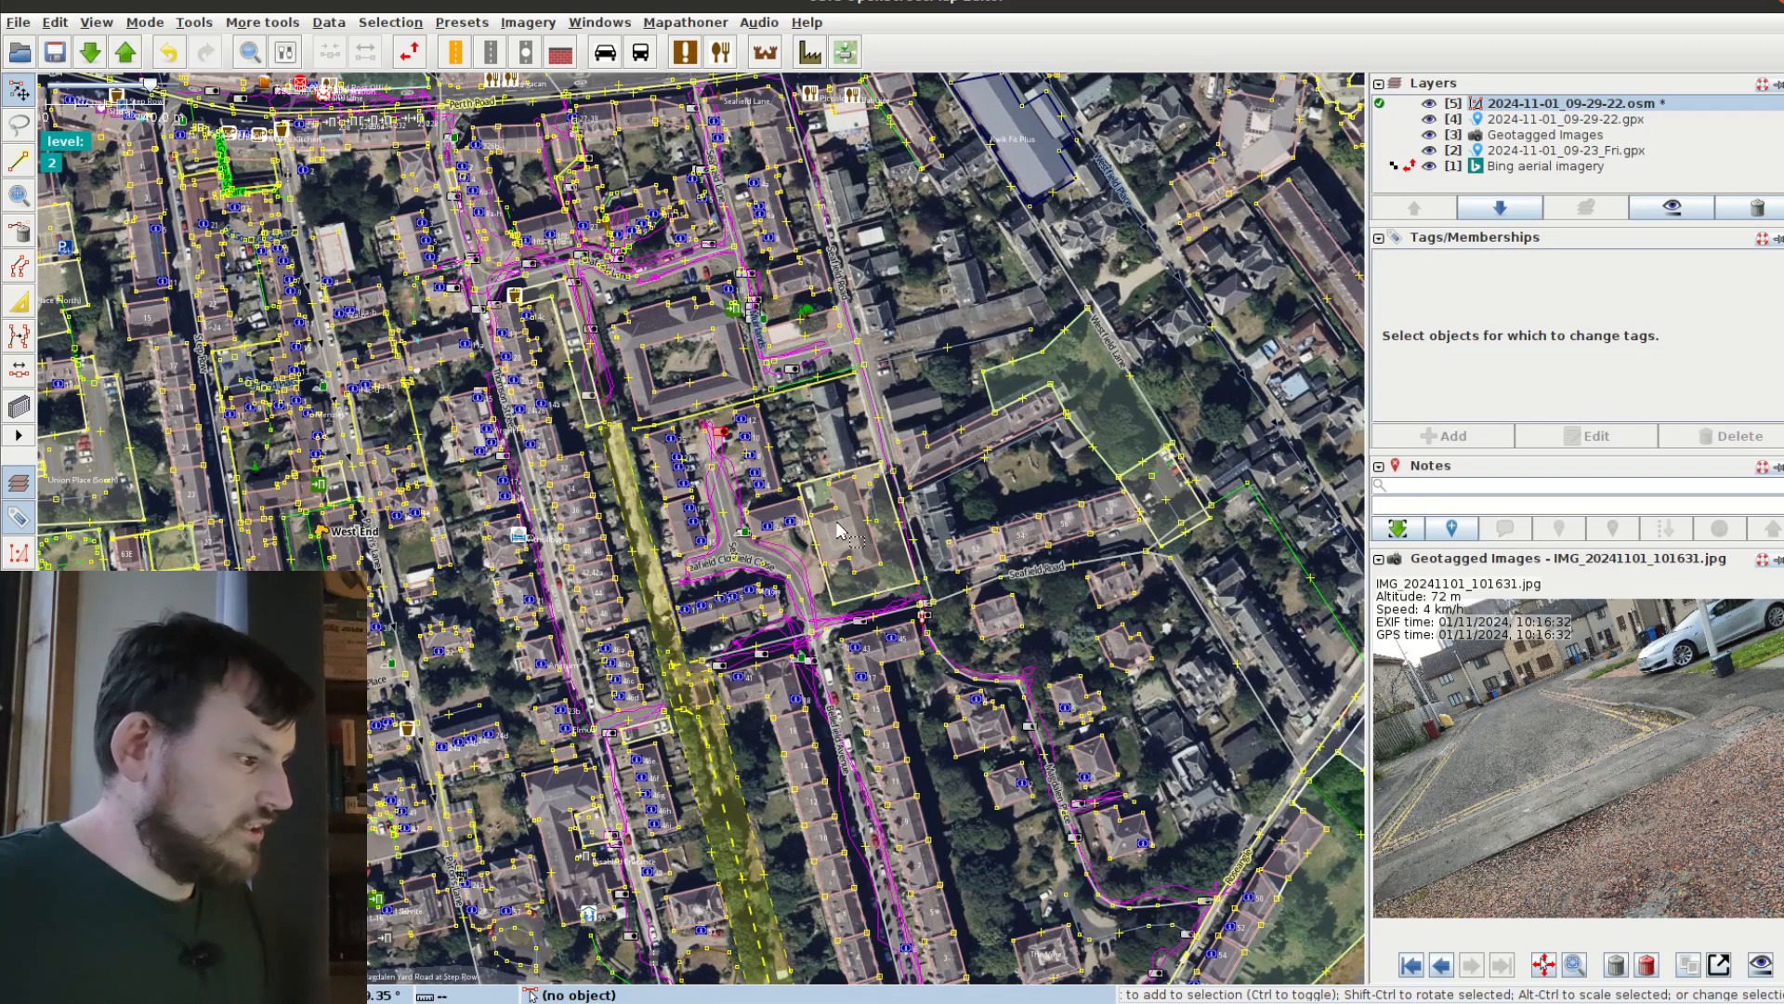
left_click(123, 53)
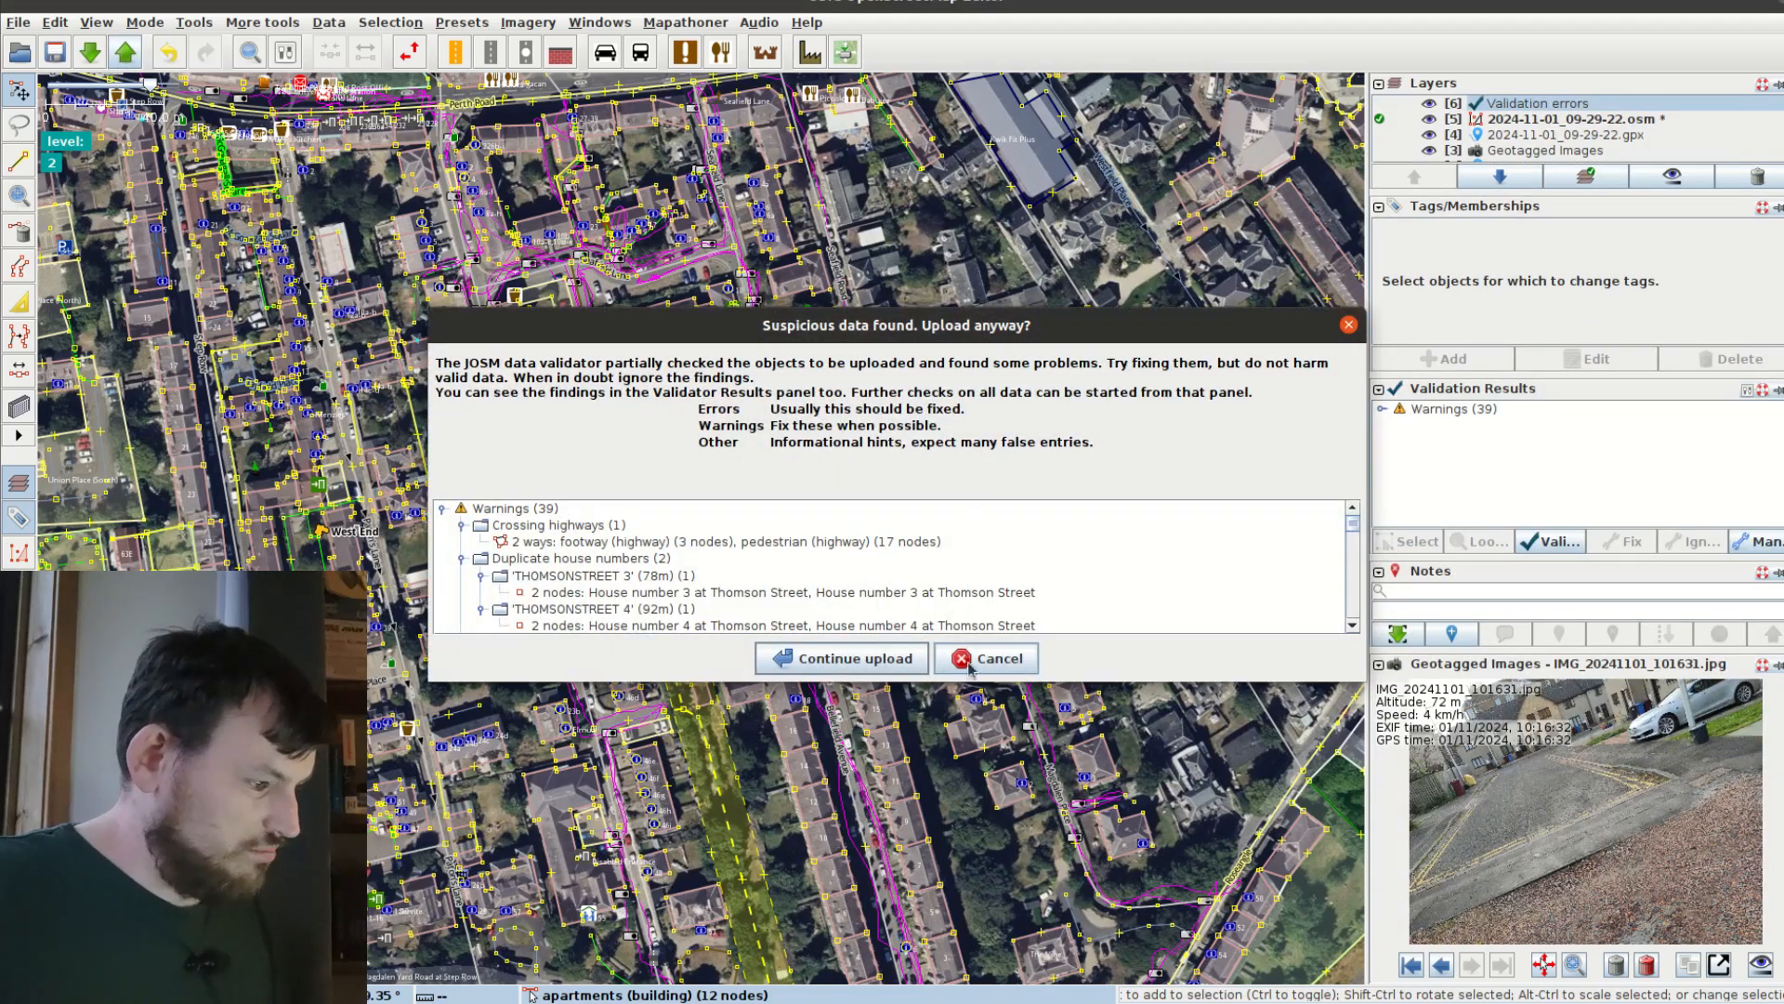
left_click(986, 658)
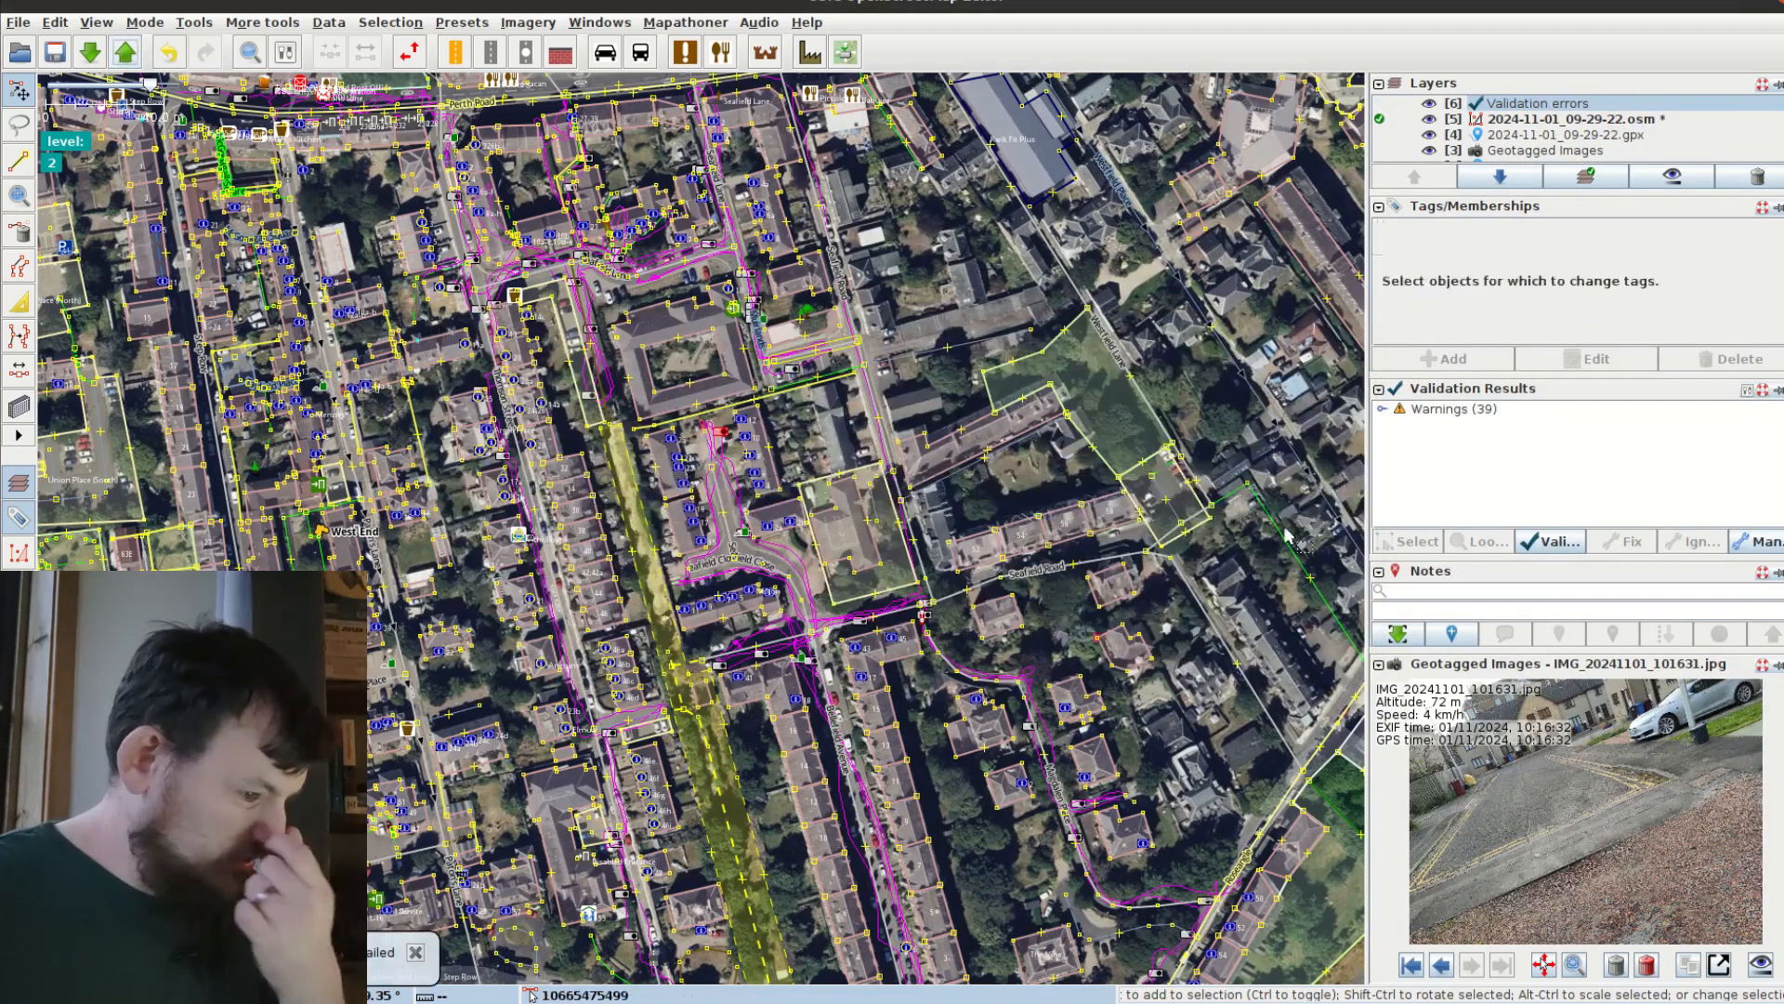
Step: Zoom to the crossing highways warning and add a shared node where the footway crosses the pedestrian area's southern edge
left_click(1382, 409)
left_click(1402, 425)
double_click(1487, 442)
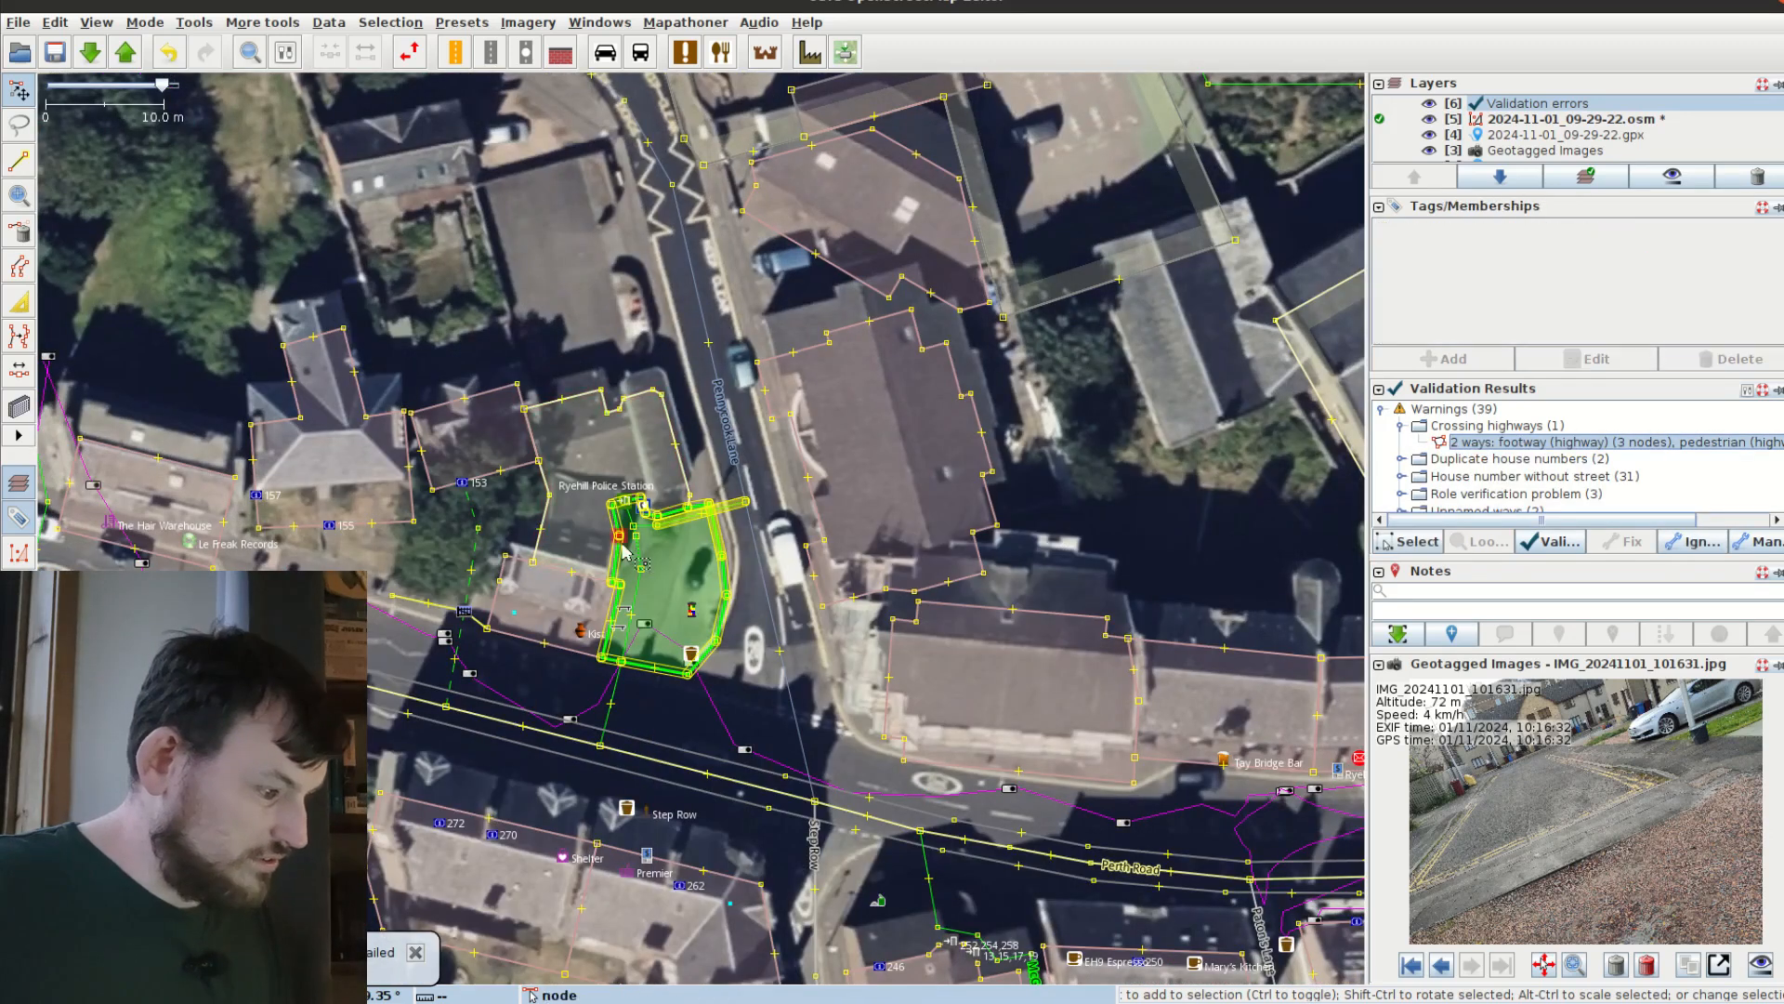
left_click(624, 616)
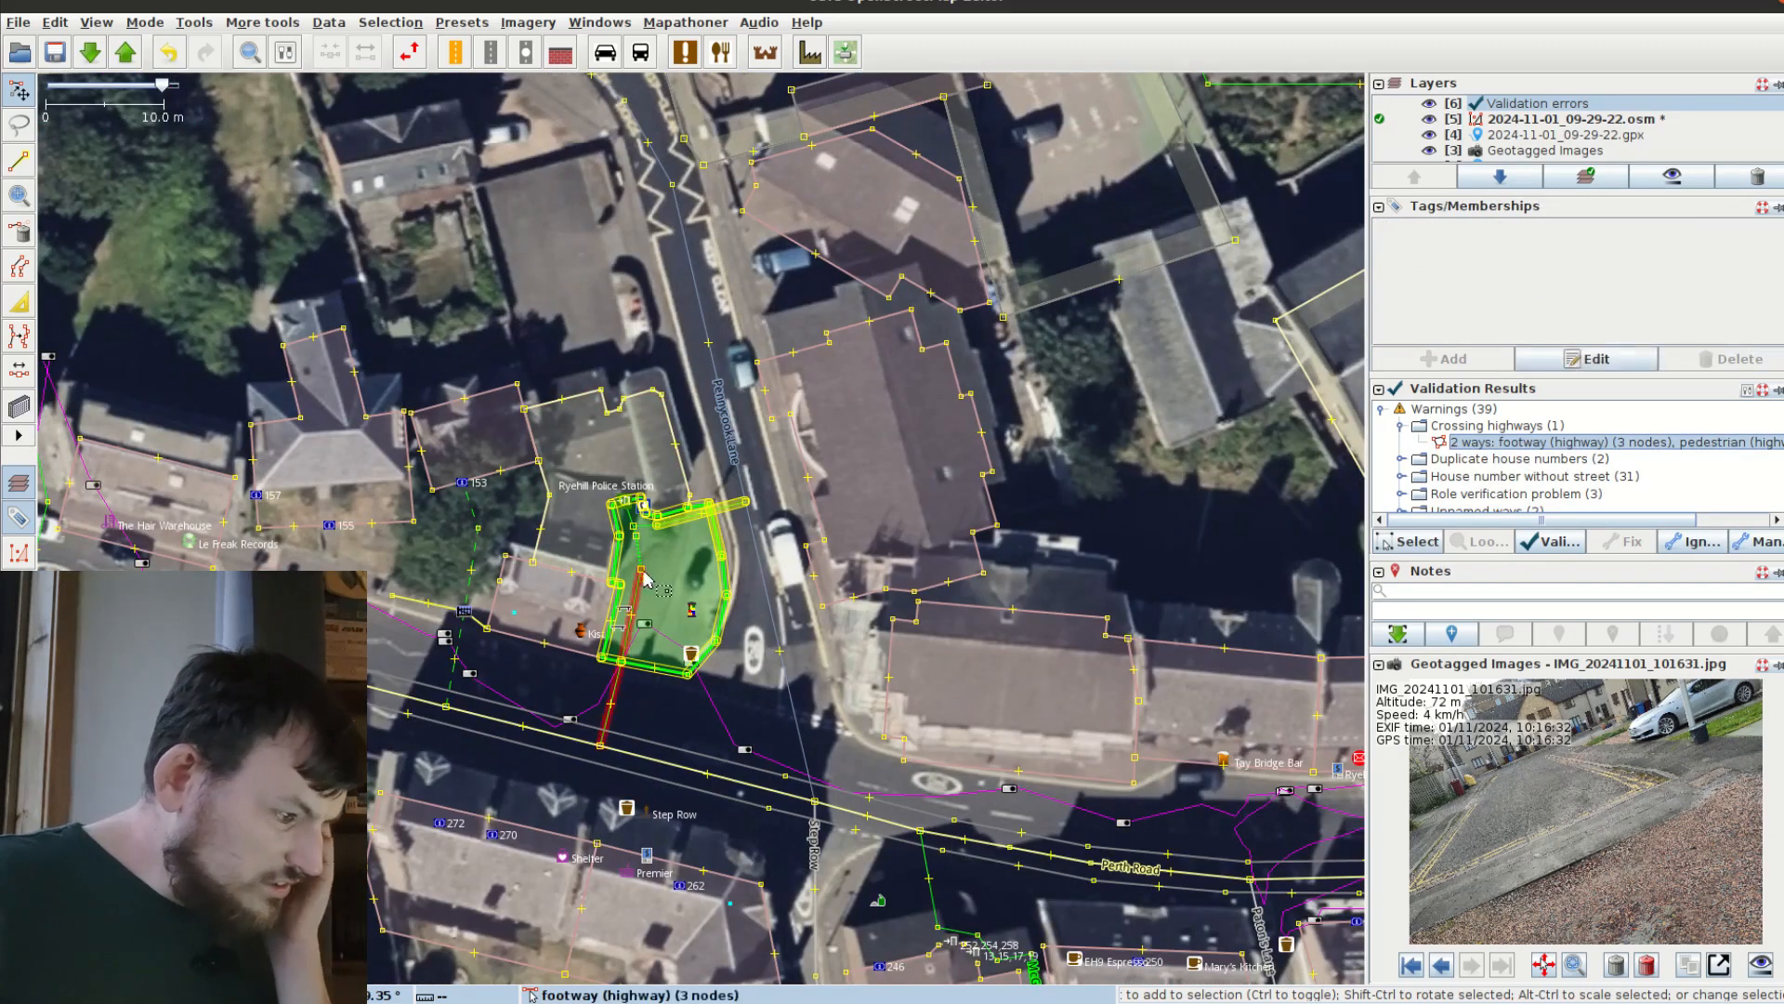
scroll(645, 559, "up", 2)
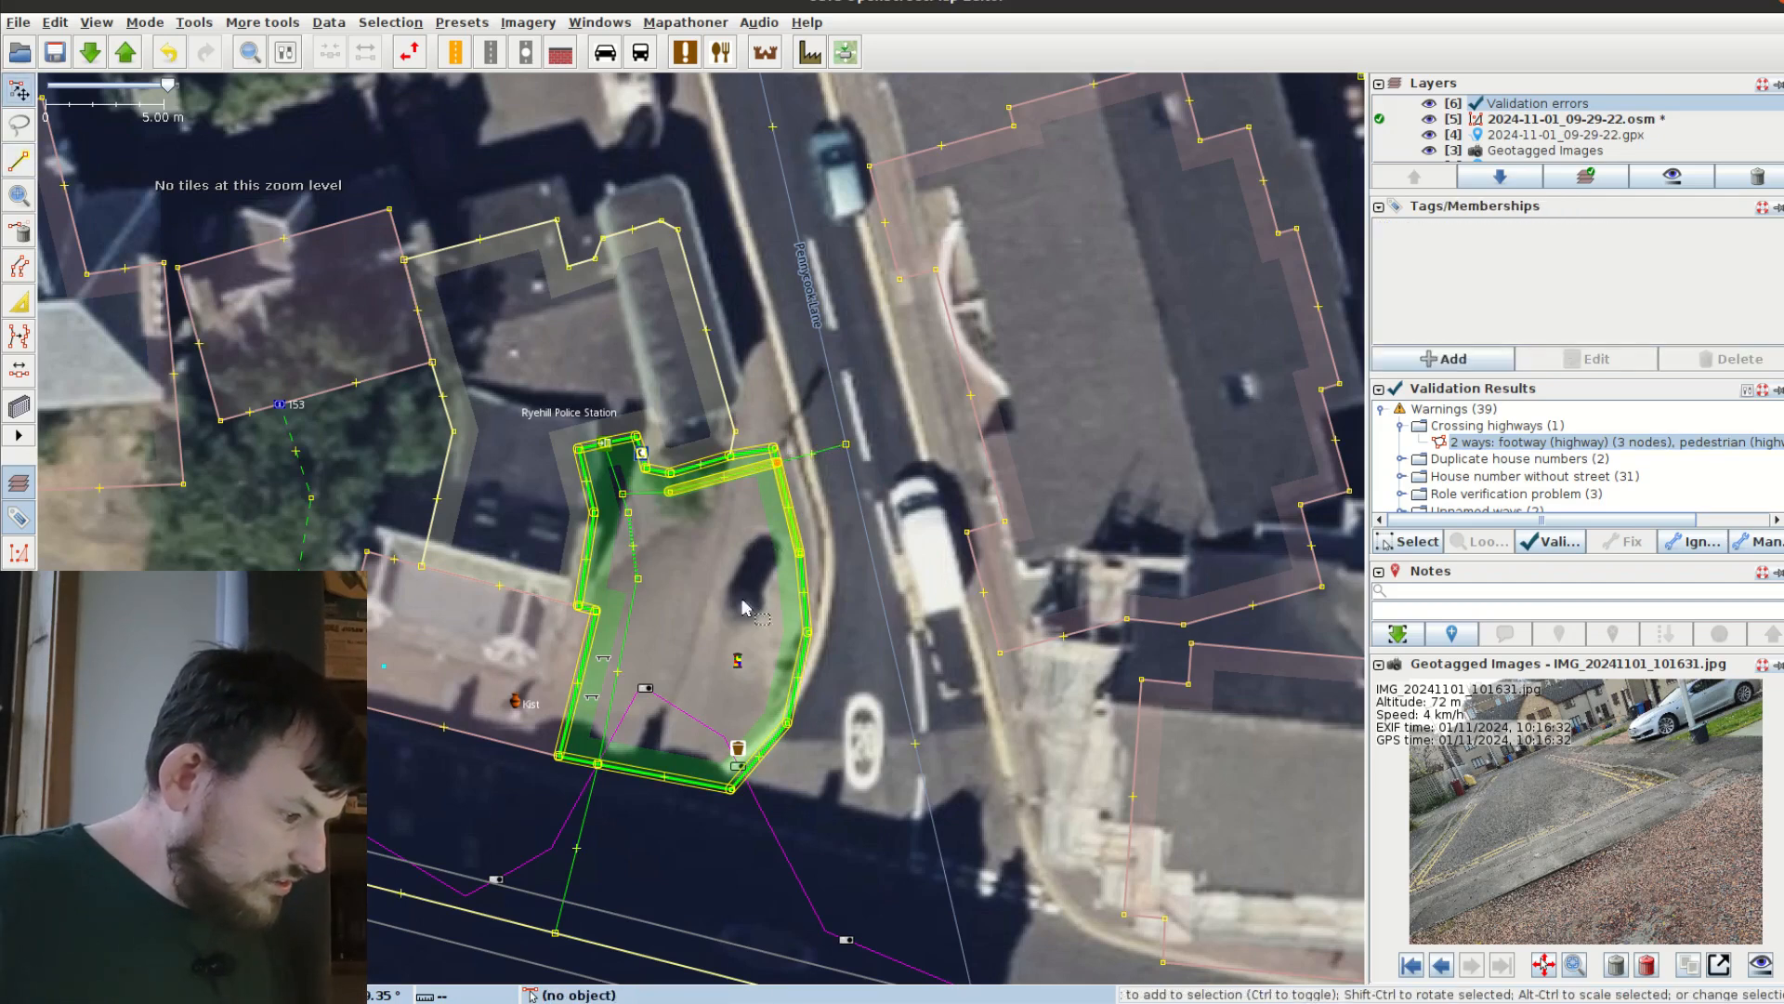
left_click(654, 648)
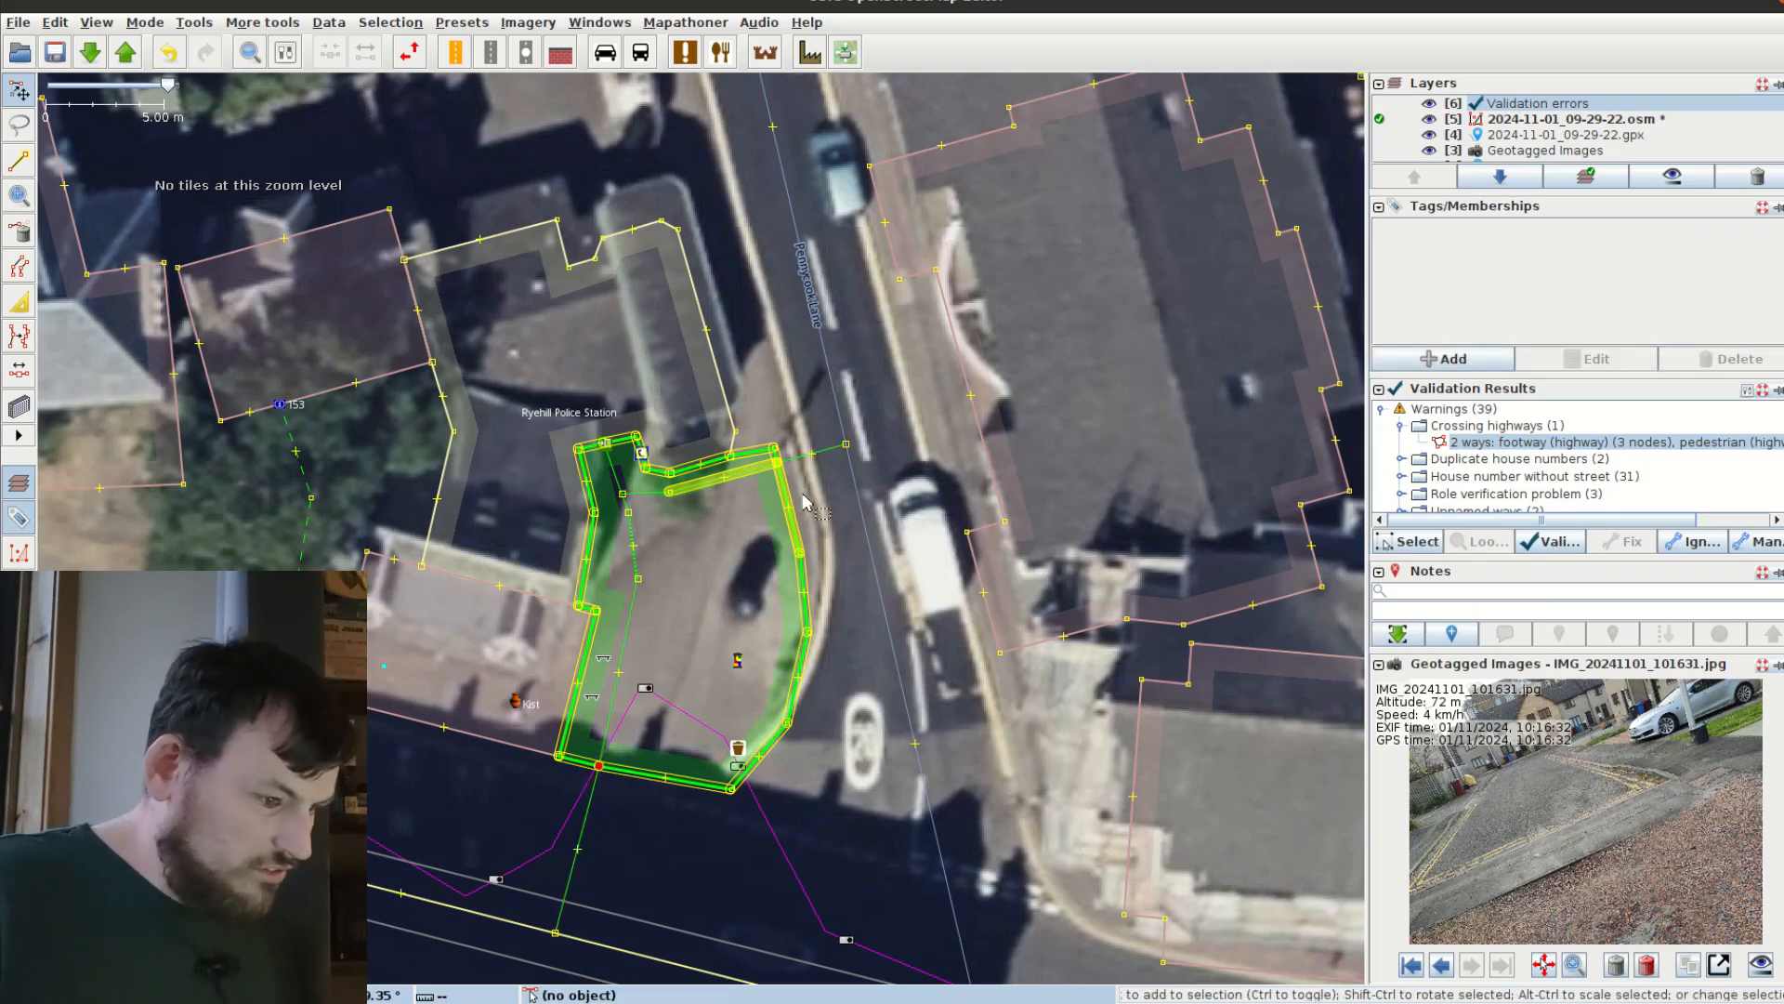
Step: Examine the duplicate house number 3 warning on Thomson Street, zooming to its nodes and hiding and reshowing the data layer
left_click(1402, 458)
left_click(1456, 477)
scroll(1455, 477, "down", 1)
left_click(1423, 435)
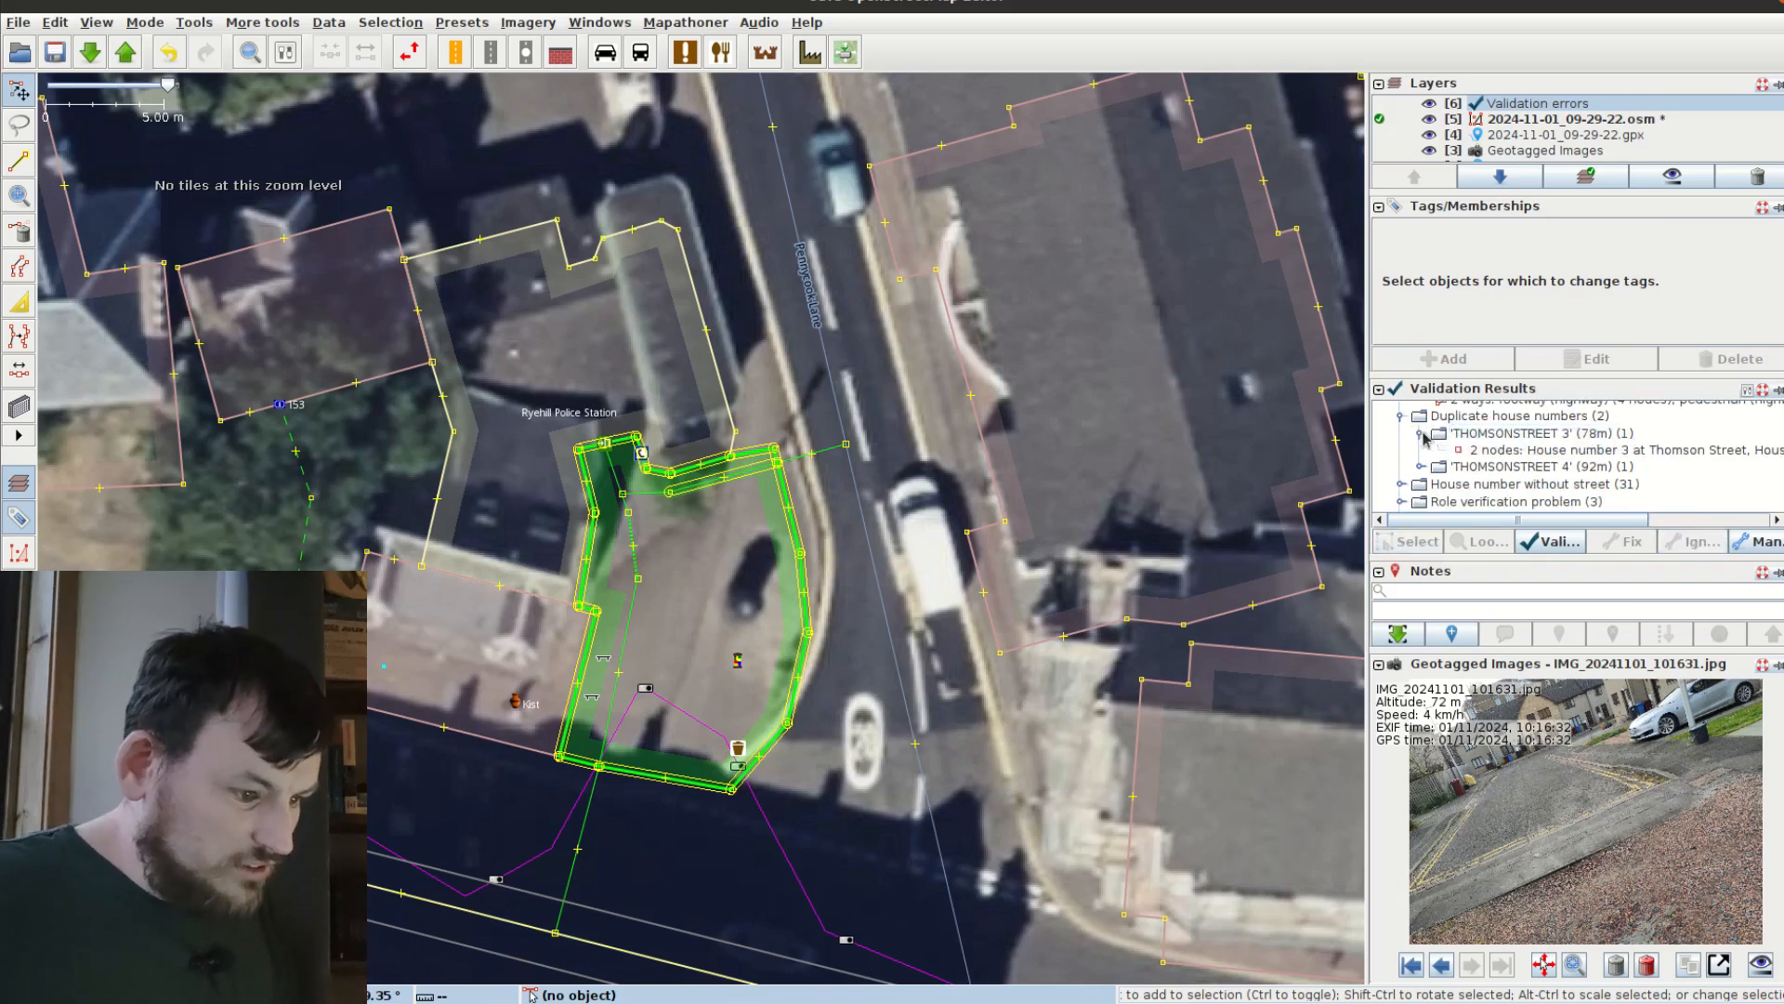
left_click(1477, 451)
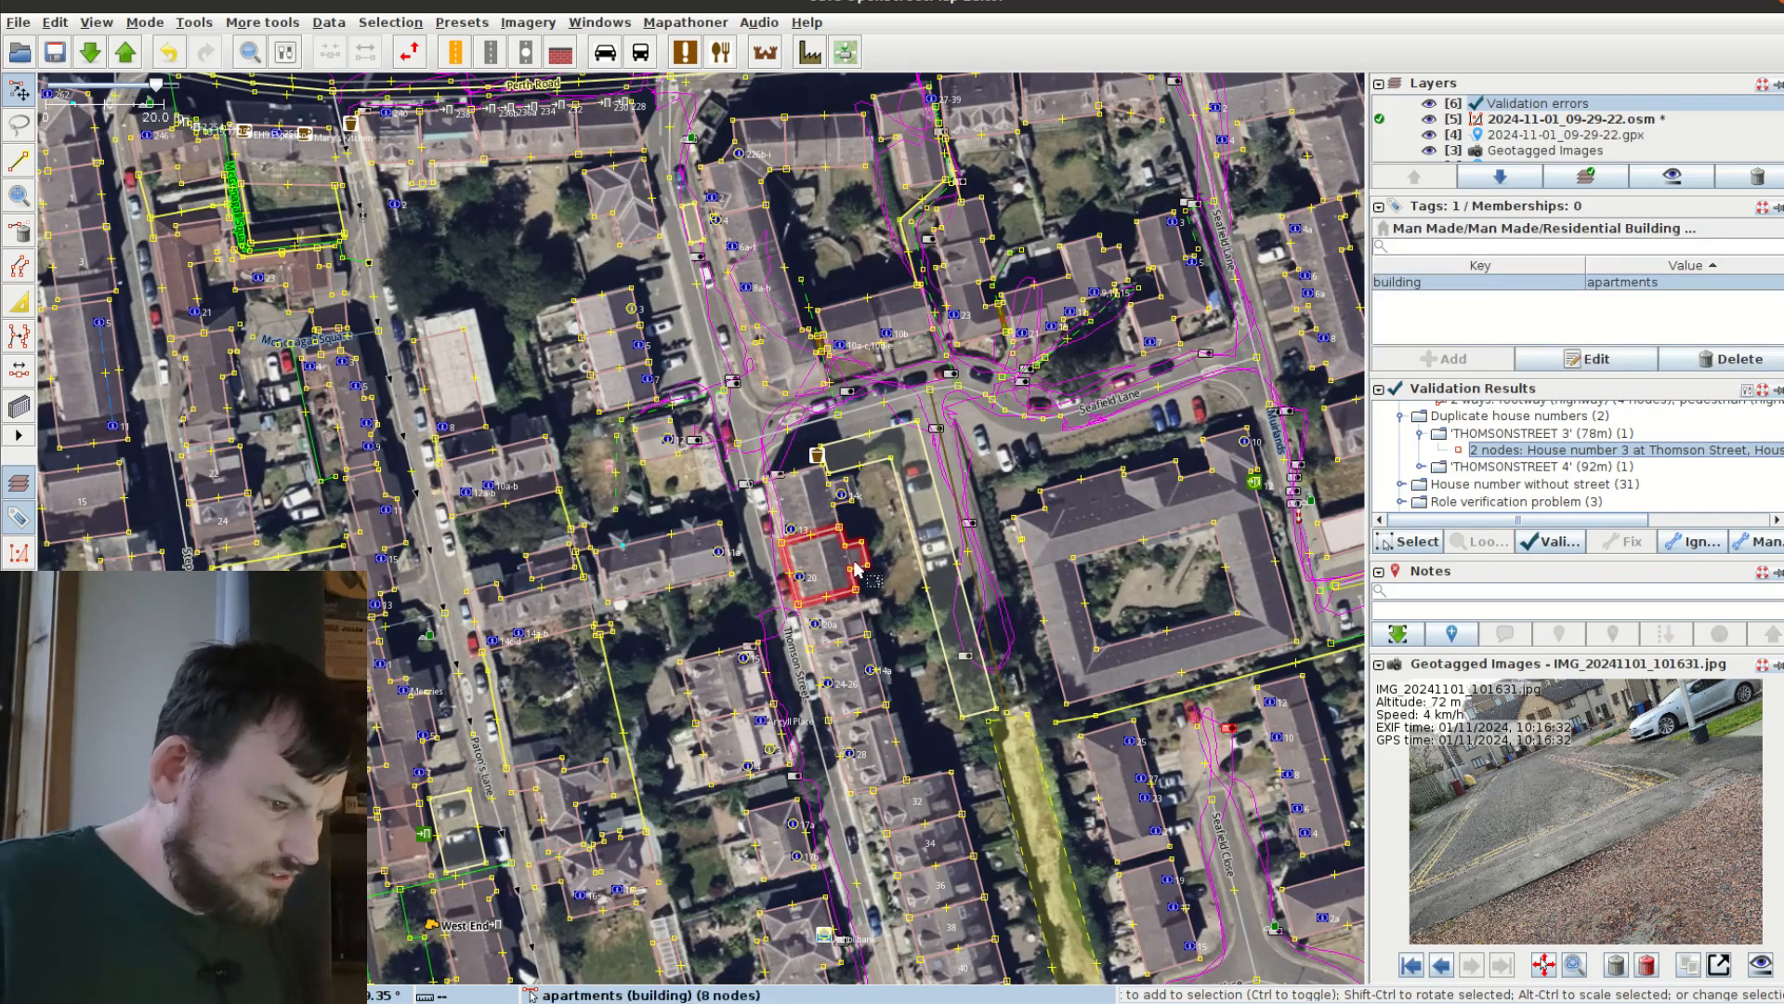
scroll(845, 576, "up", 2)
scroll(1445, 456, "up", 1)
scroll(953, 586, "up", 4)
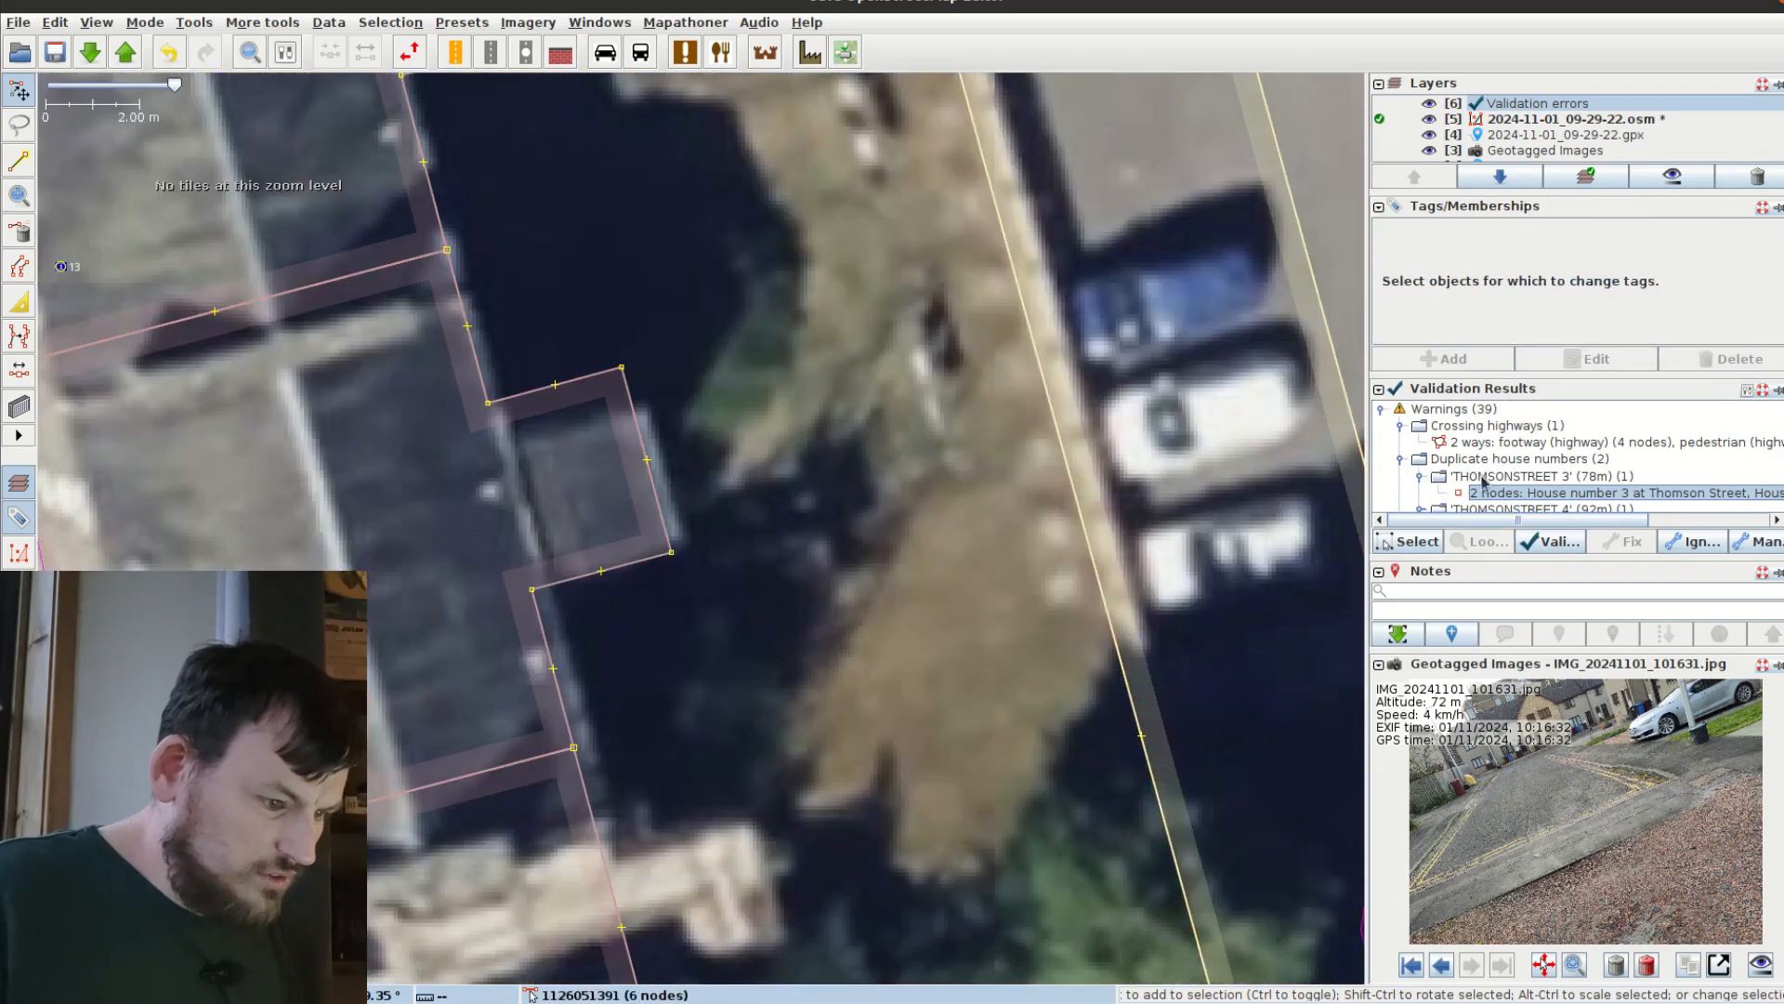
right_click(1506, 498)
left_click(1579, 509)
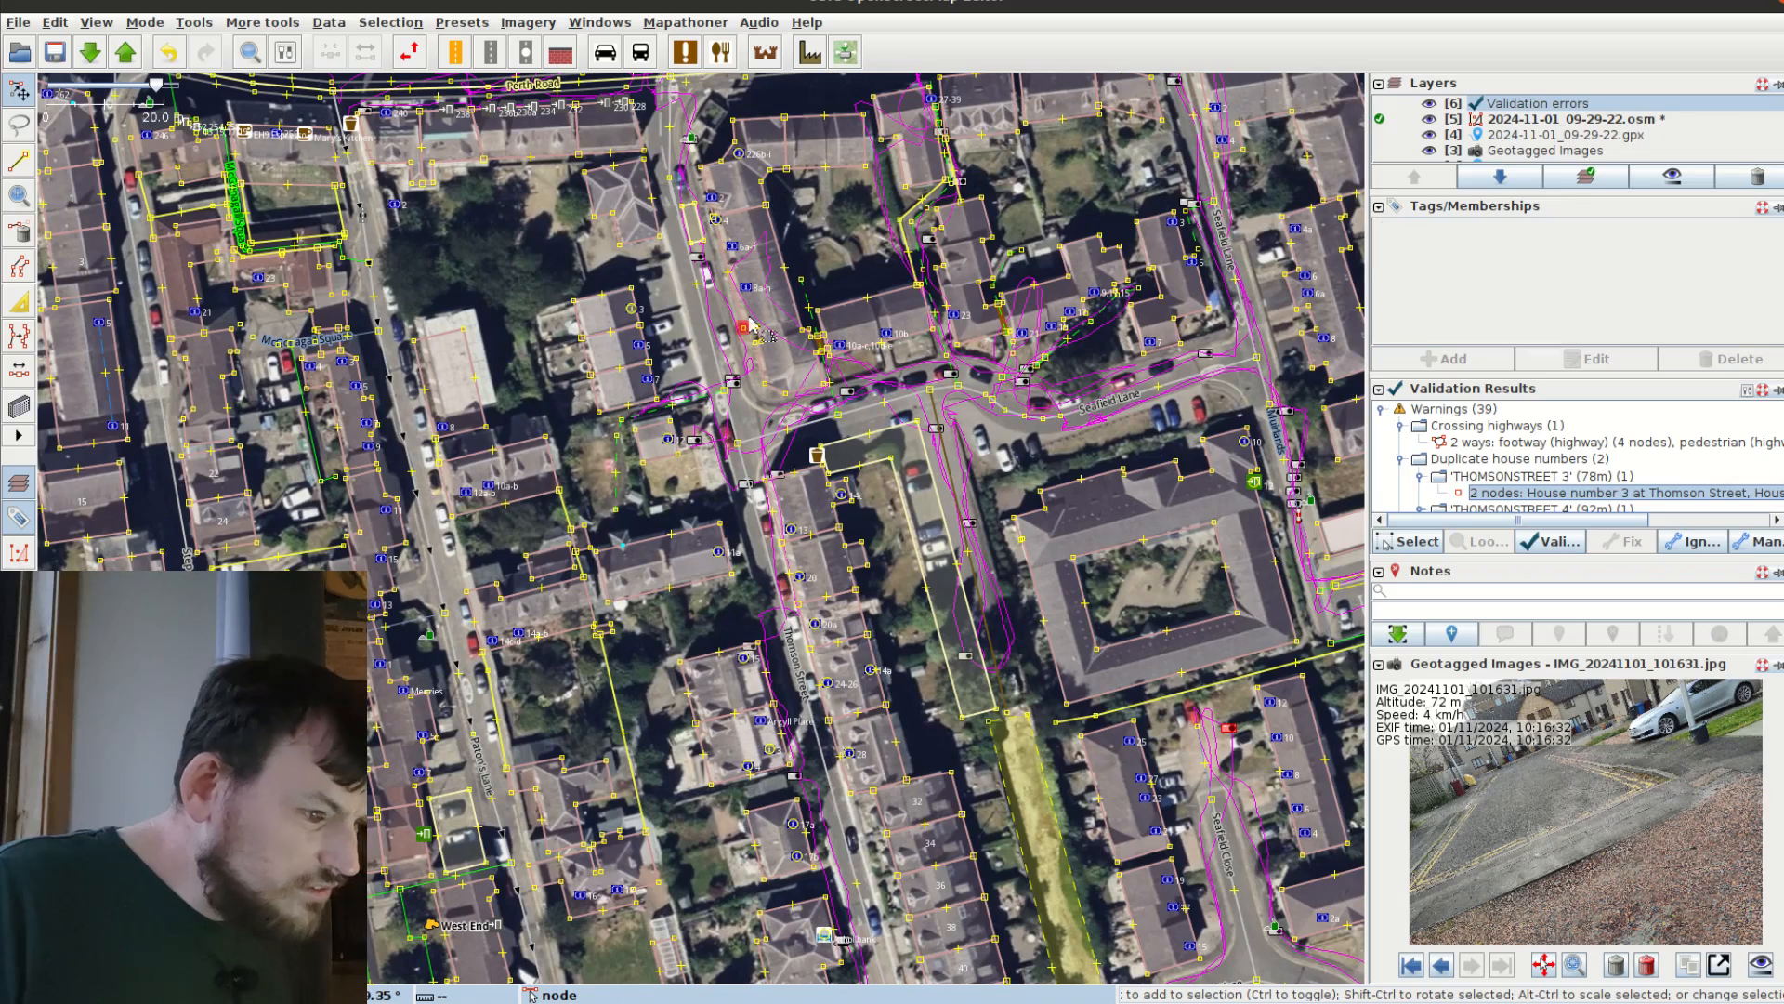
left_click(1430, 119)
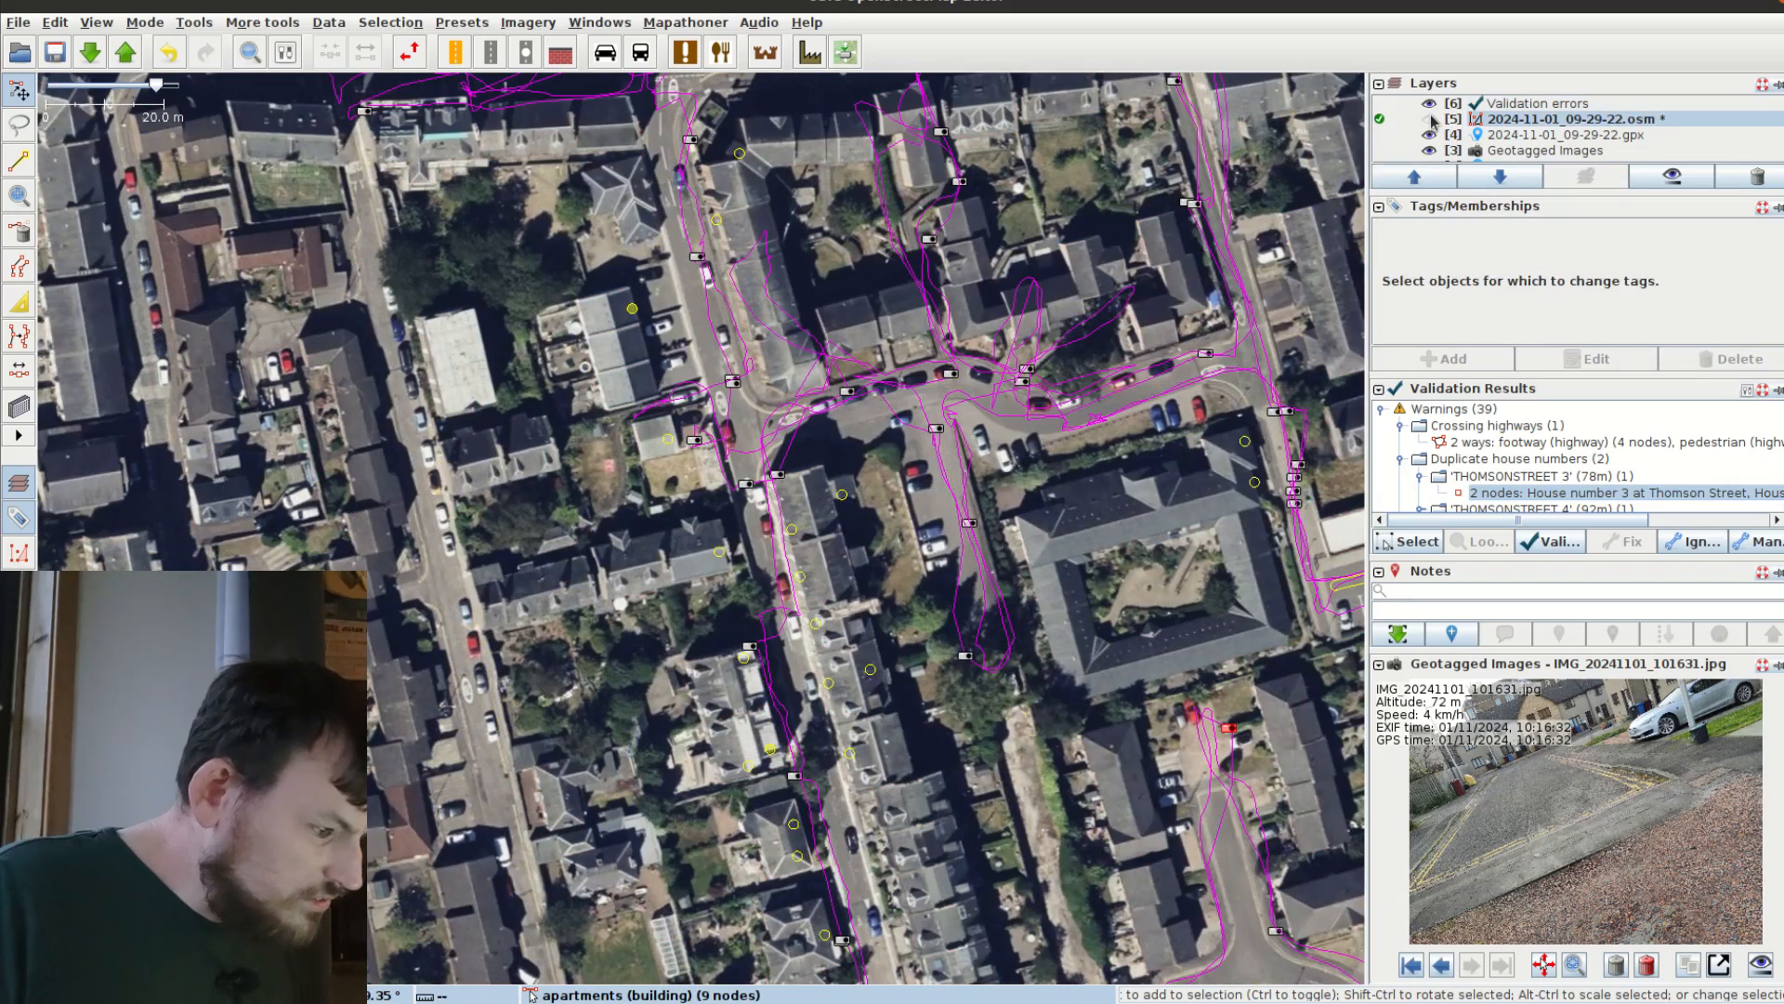
left_click(1431, 119)
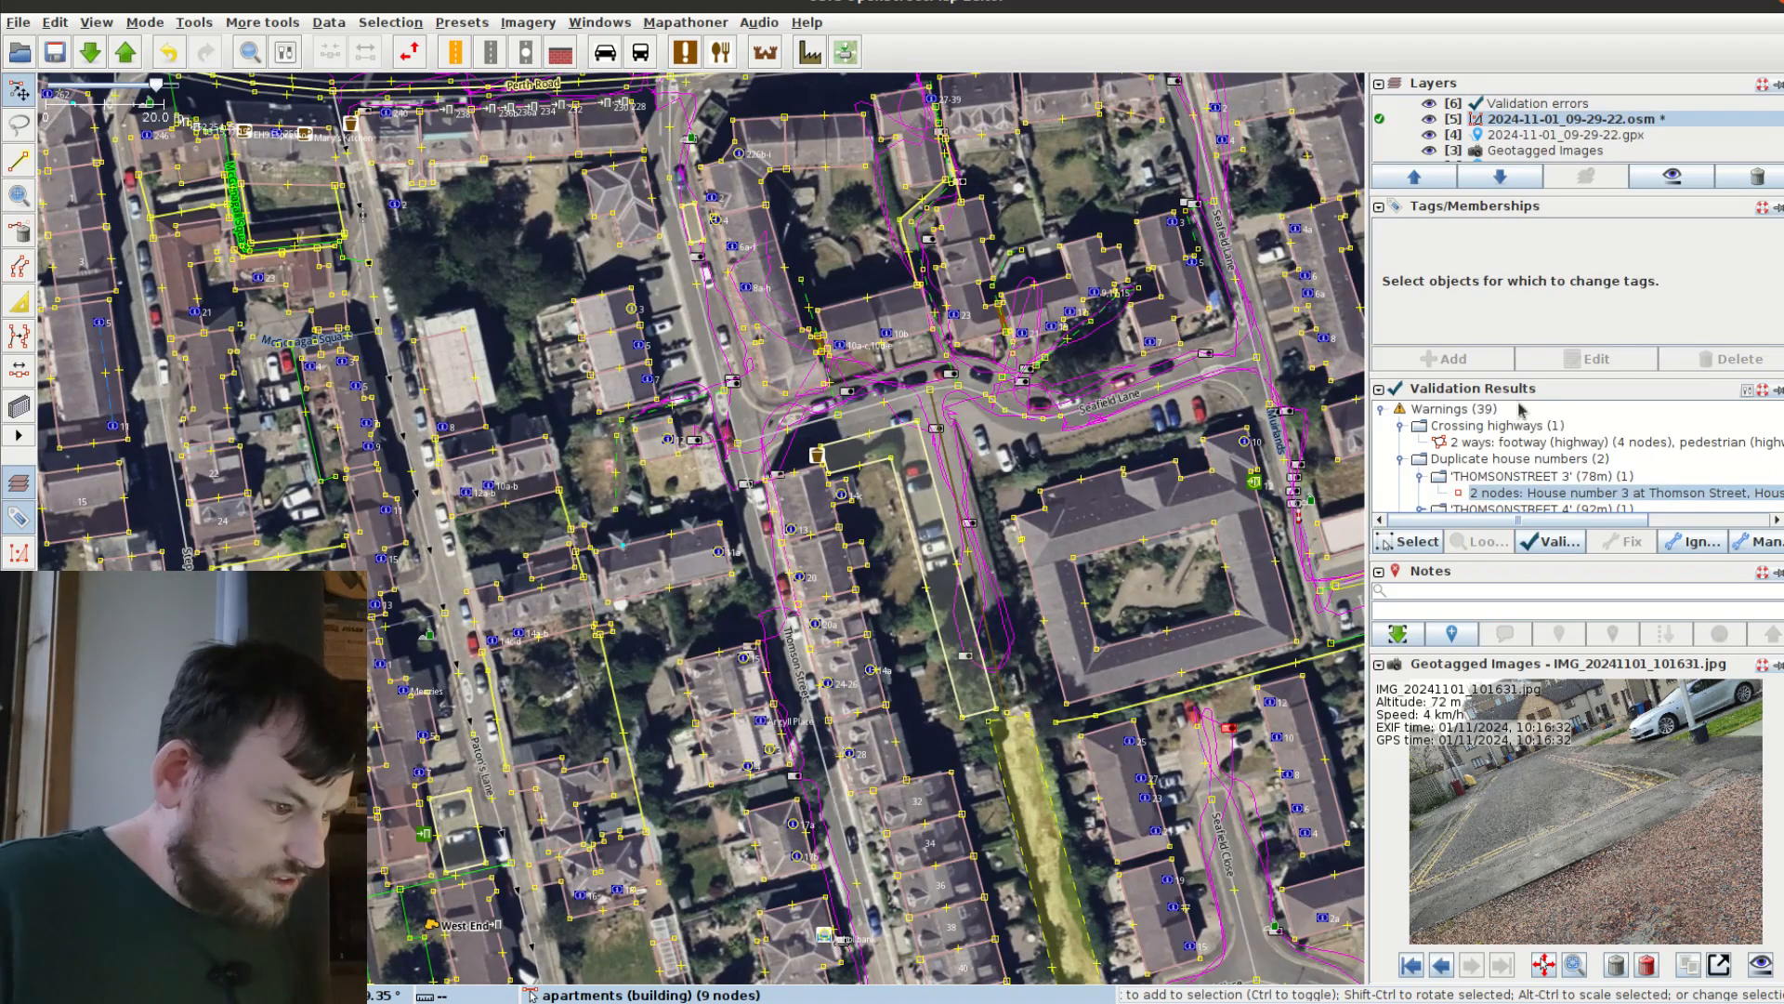
Step: Zoom to the first house number without a street and add addr:street=Muirlands to the number 12 entrance and number 10 node
scroll(1452, 471, "down", 1)
left_click(1403, 469)
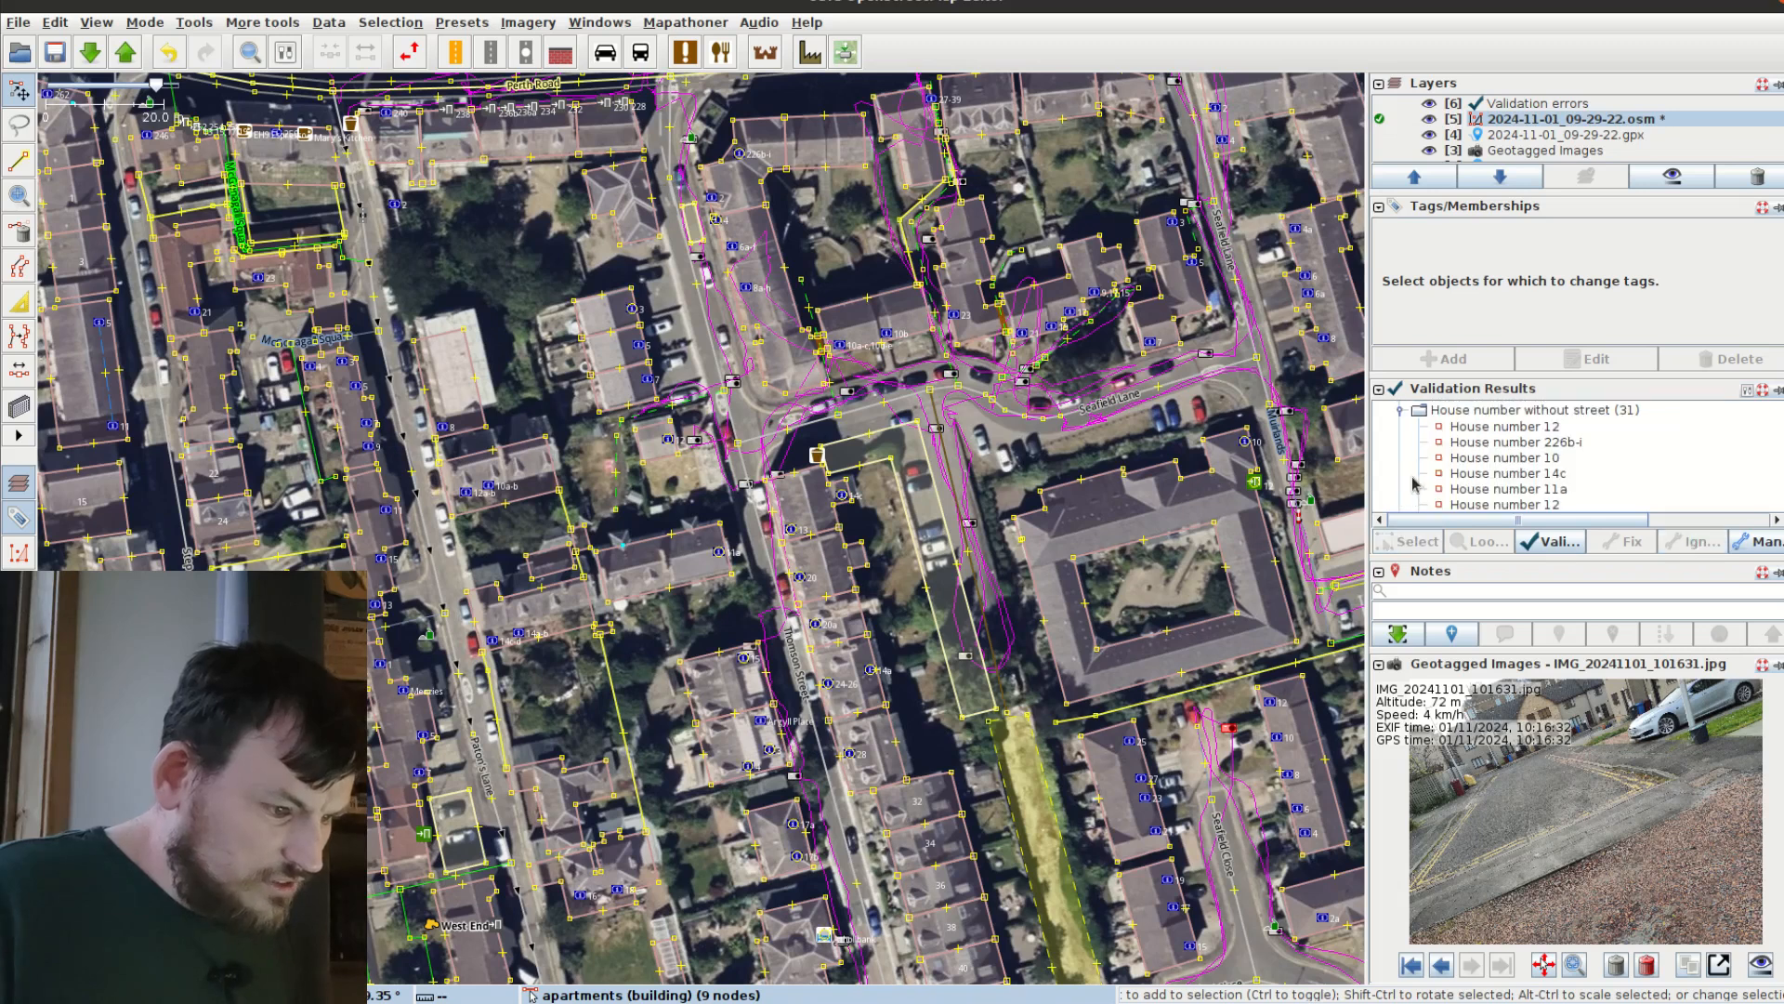
right_click(1469, 430)
left_click(1488, 440)
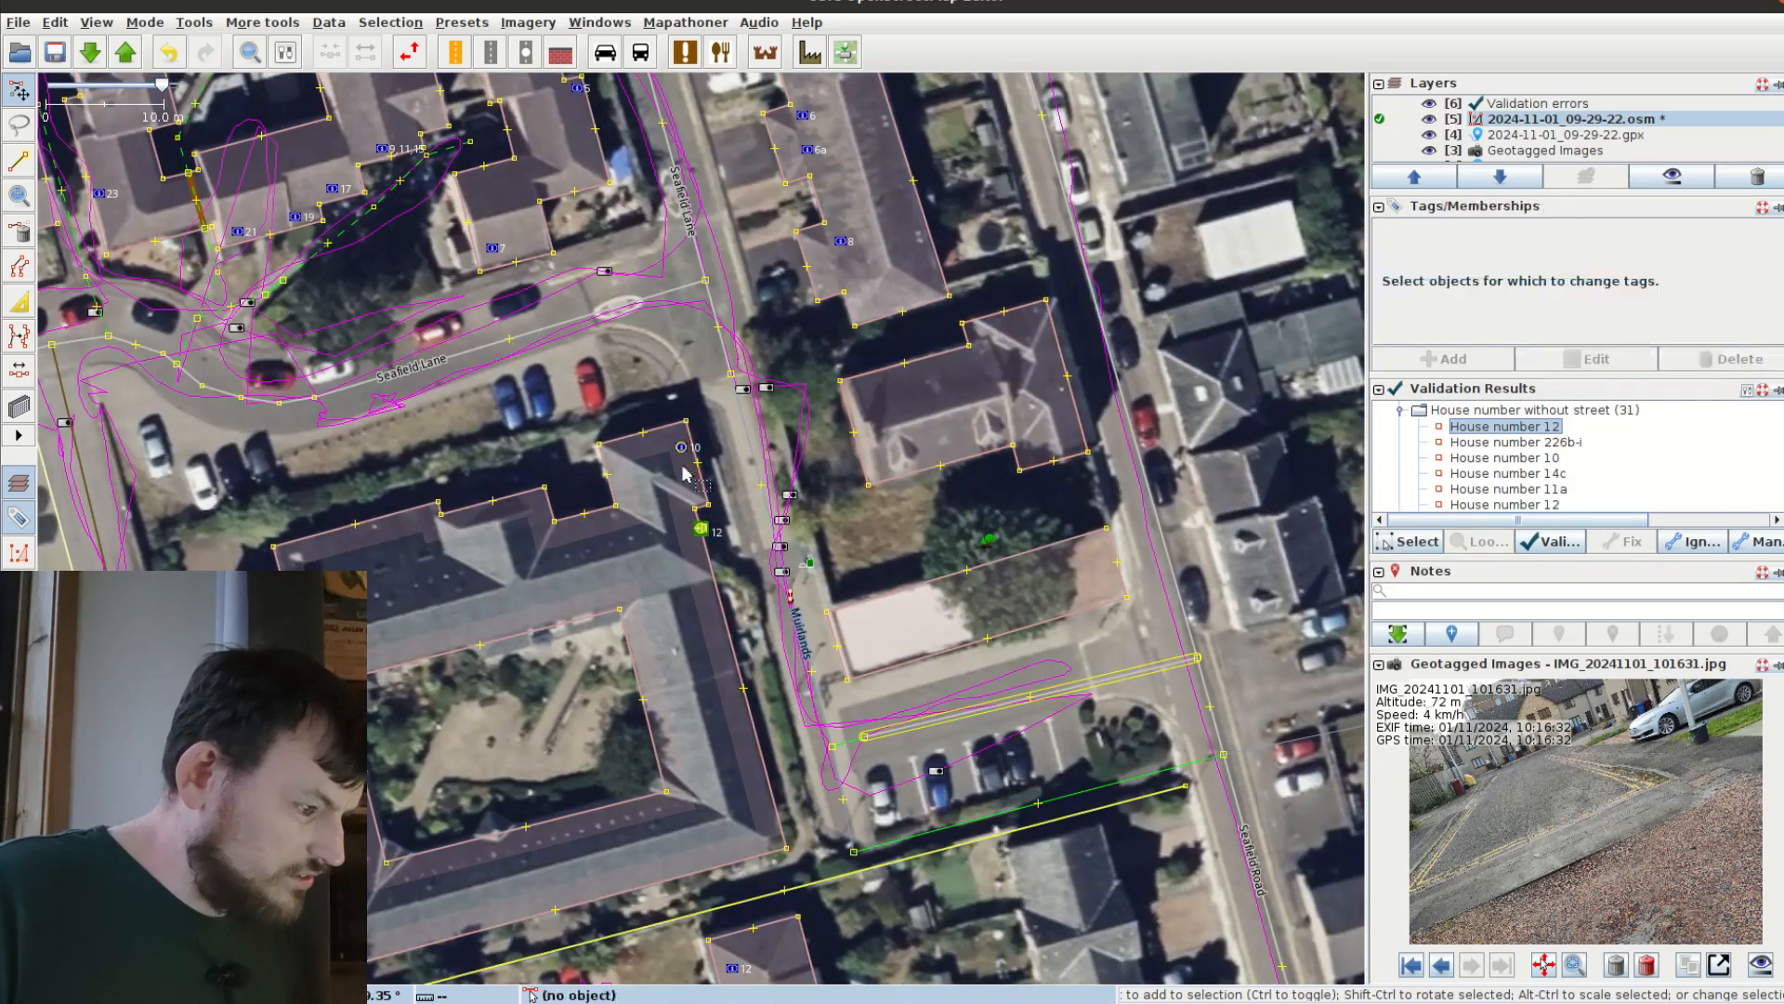
left_click(699, 537)
scroll(1483, 321, "down", 1)
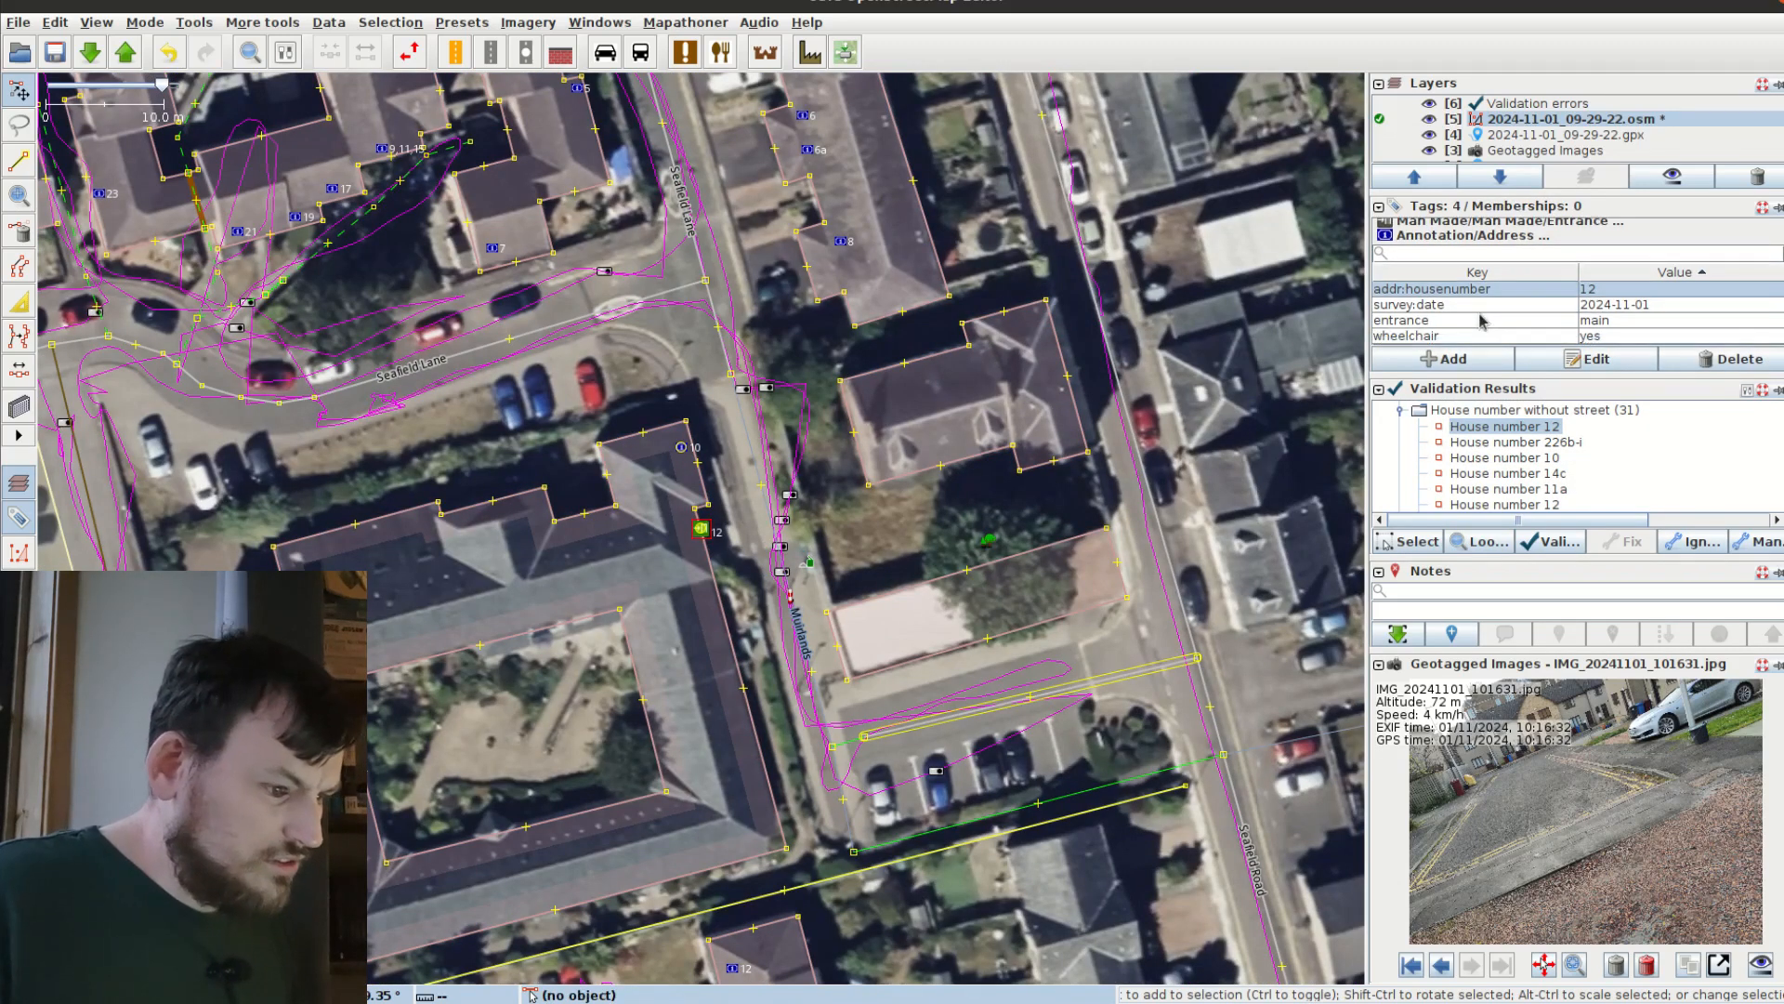
scroll(1450, 346, "up", 1)
left_click(1443, 360)
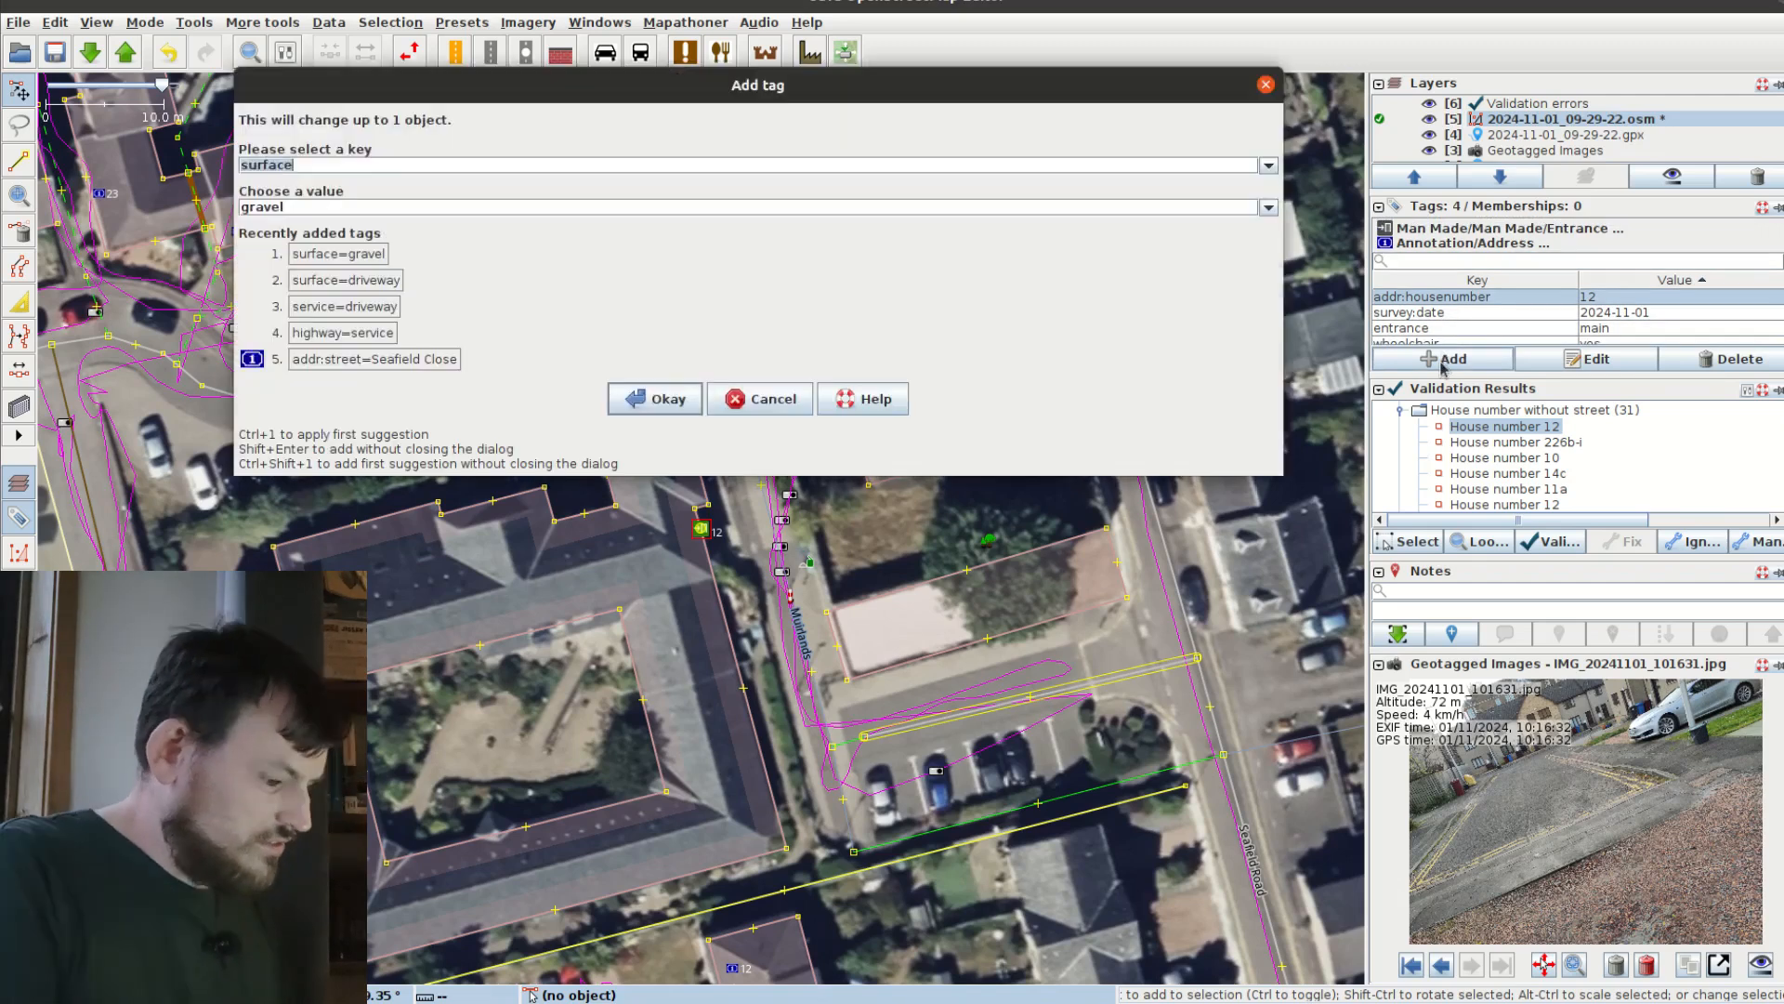
type("Muirlands")
key("Return")
left_click(682, 448)
left_click(1443, 362)
key("Return")
Step: Zoom to the house number 226b-i warning and add addr:street=Perth Road to that node
left_click_drag(737, 273, 806, 621)
left_click(1519, 443)
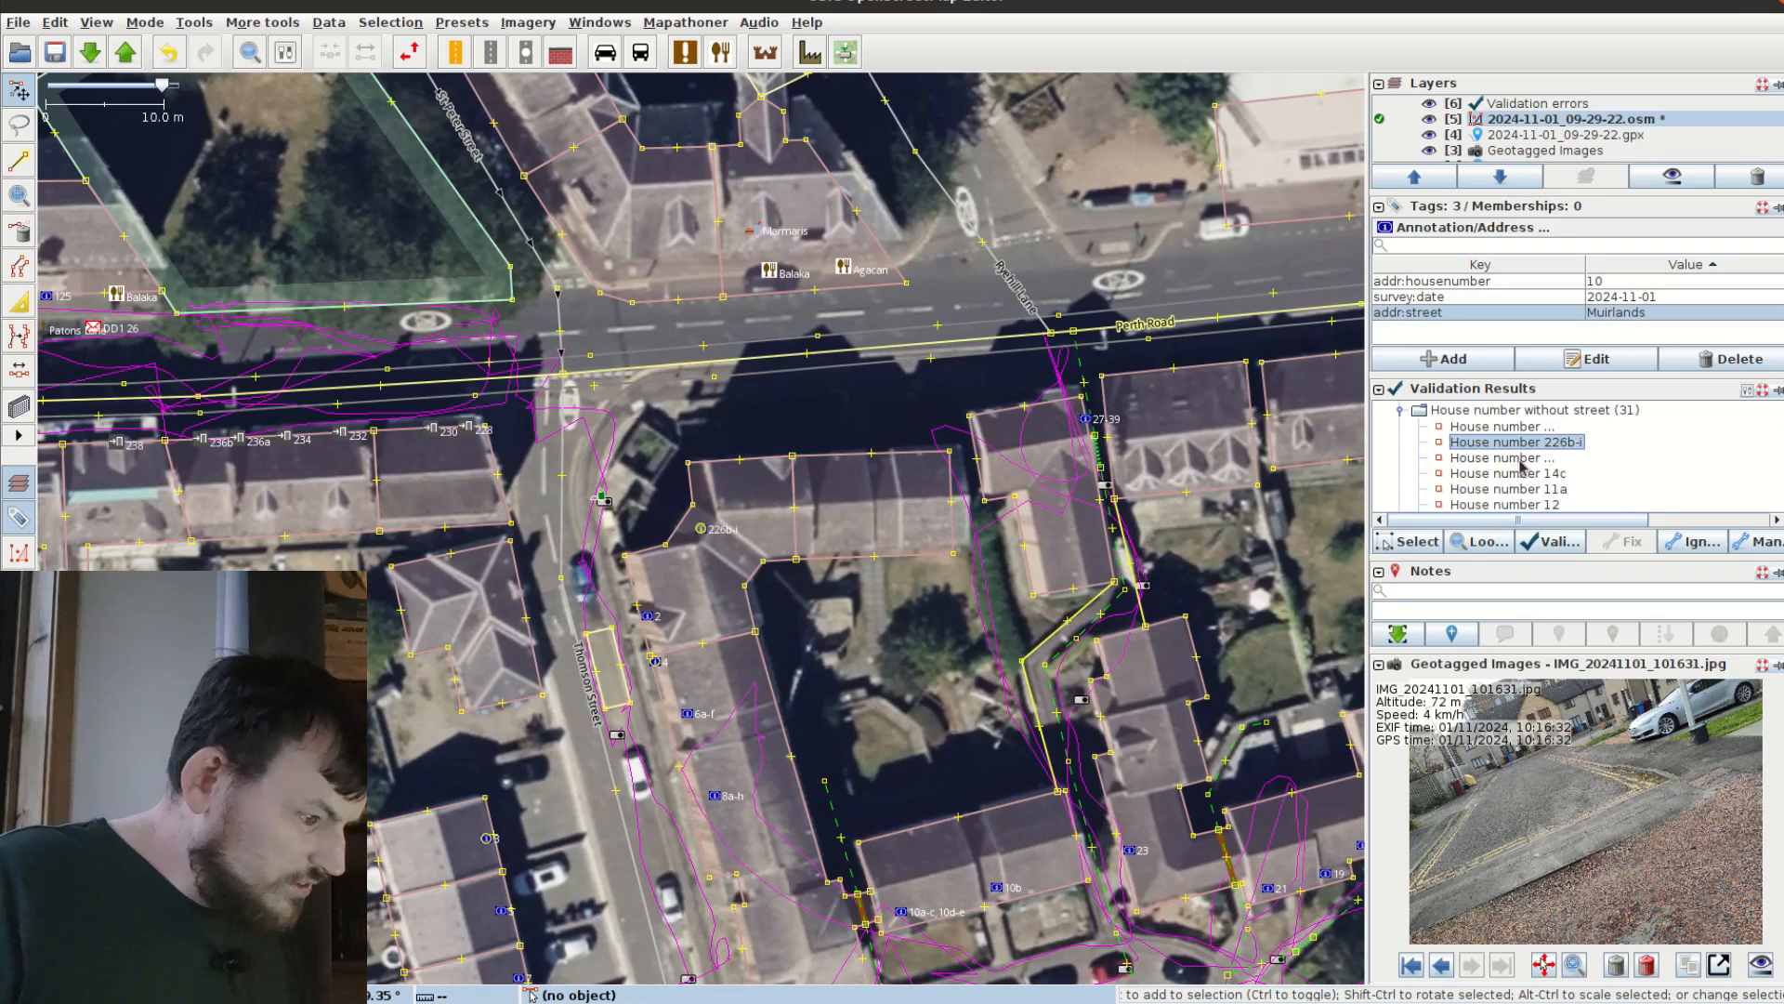
left_click(1419, 361)
key("Return")
Step: Select the address nodes along both sides of Thomson Street, starting from the 14c warning, and set their addr:street to Thomson Street
left_click(1523, 460)
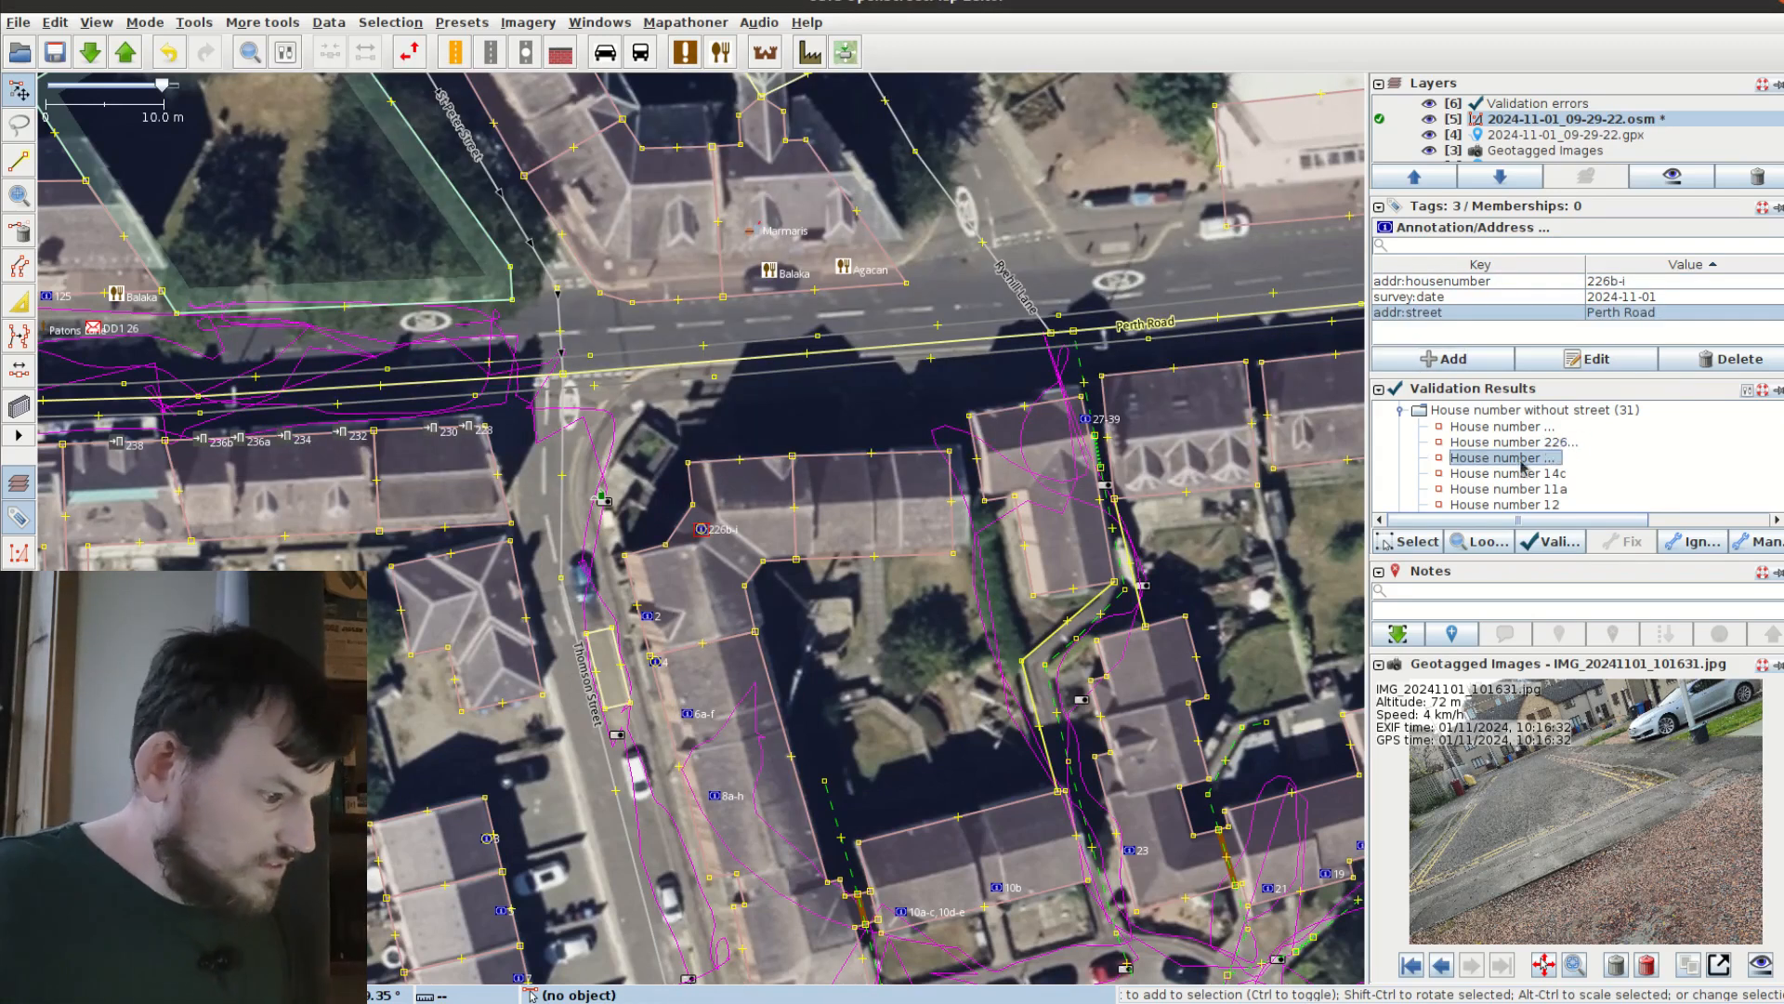
left_click(1489, 476)
left_click(701, 528)
left_click_drag(688, 558, 896, 276)
left_click(809, 316, "shift")
left_click(665, 361, "shift")
left_click(825, 411, "shift")
left_click(857, 505, "shift")
left_click(882, 623, "shift")
left_click(966, 597, "shift")
left_click(712, 574, "shift")
left_click_drag(765, 751, 695, 350)
left_click(695, 354, "shift")
left_click(652, 388, "shift")
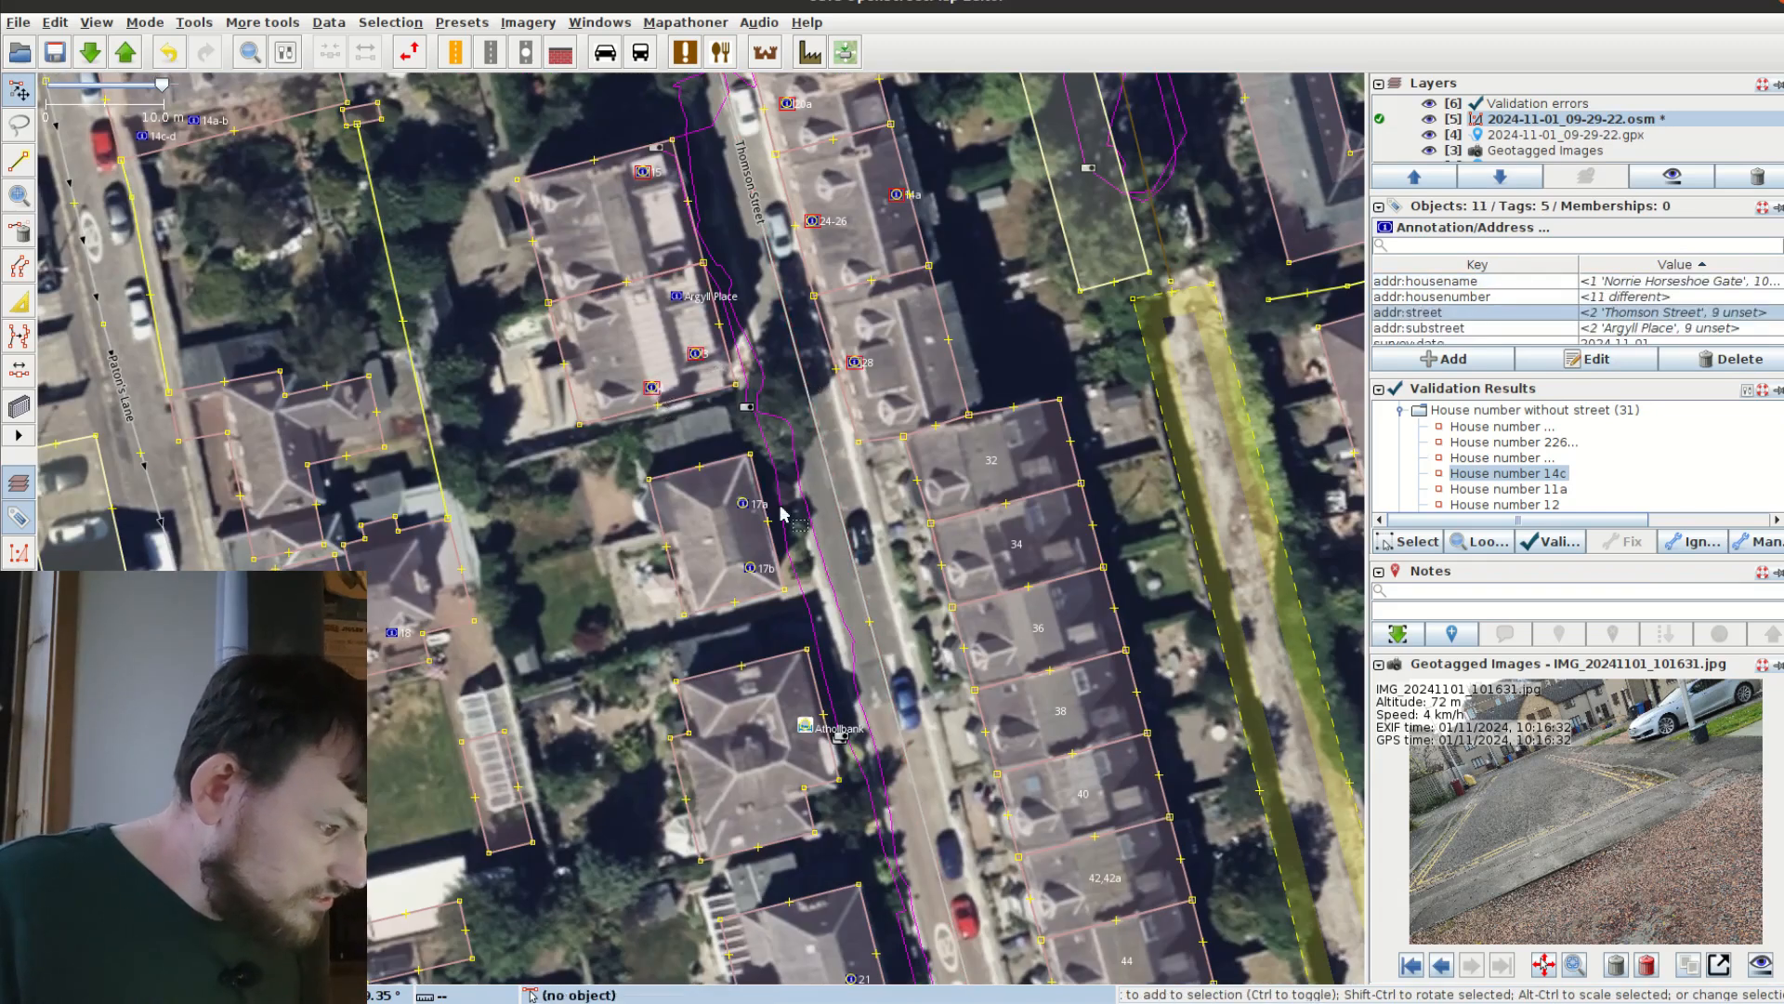
left_click(743, 503, "shift")
left_click(749, 567, "shift")
left_click_drag(802, 742, 641, 277)
left_click(737, 772, "shift")
left_click_drag(762, 787, 541, 327)
left_click(774, 249, "shift")
left_click(792, 308, "shift")
left_click(811, 373, "shift")
left_click(827, 442, "shift")
left_click(592, 496, "shift")
left_click(613, 570, "shift")
left_click_drag(878, 690, 735, 283)
left_click(751, 290, "shift")
left_click(771, 361, "shift")
left_click(789, 424, "shift")
left_click(809, 487, "shift")
left_click(824, 547, "shift")
left_click_drag(801, 739, 793, 342)
left_click(788, 340, "shift")
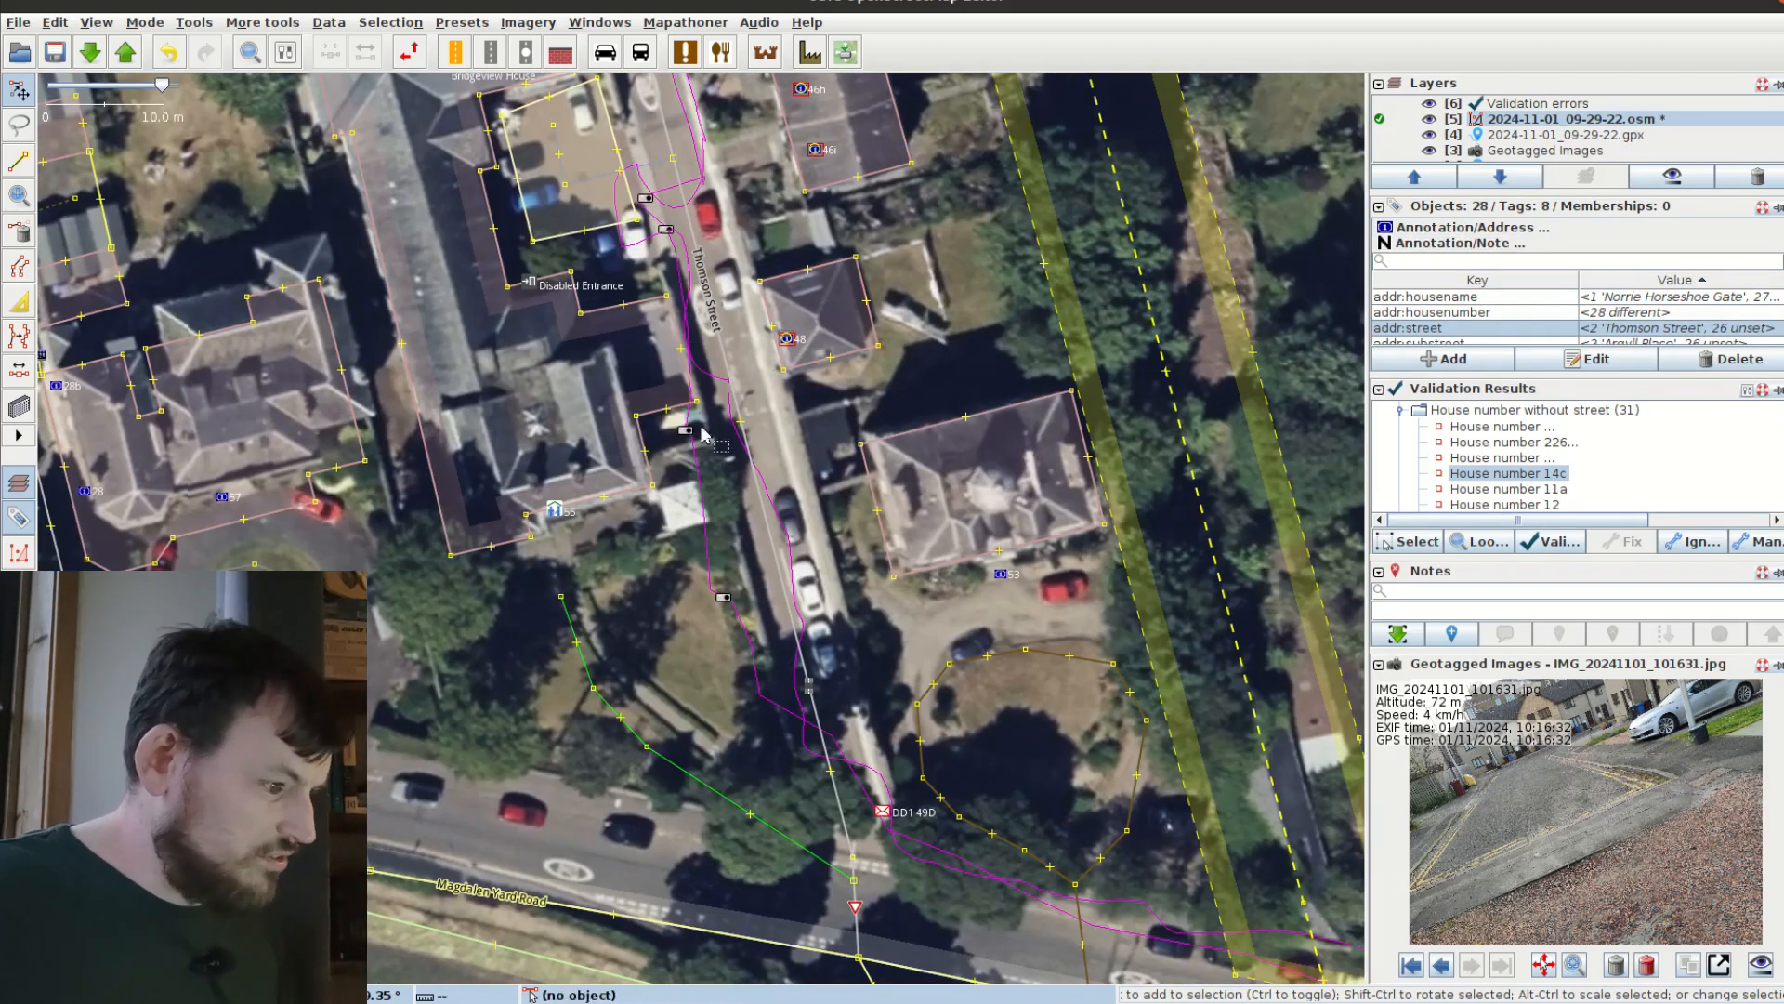
double_click(1655, 327)
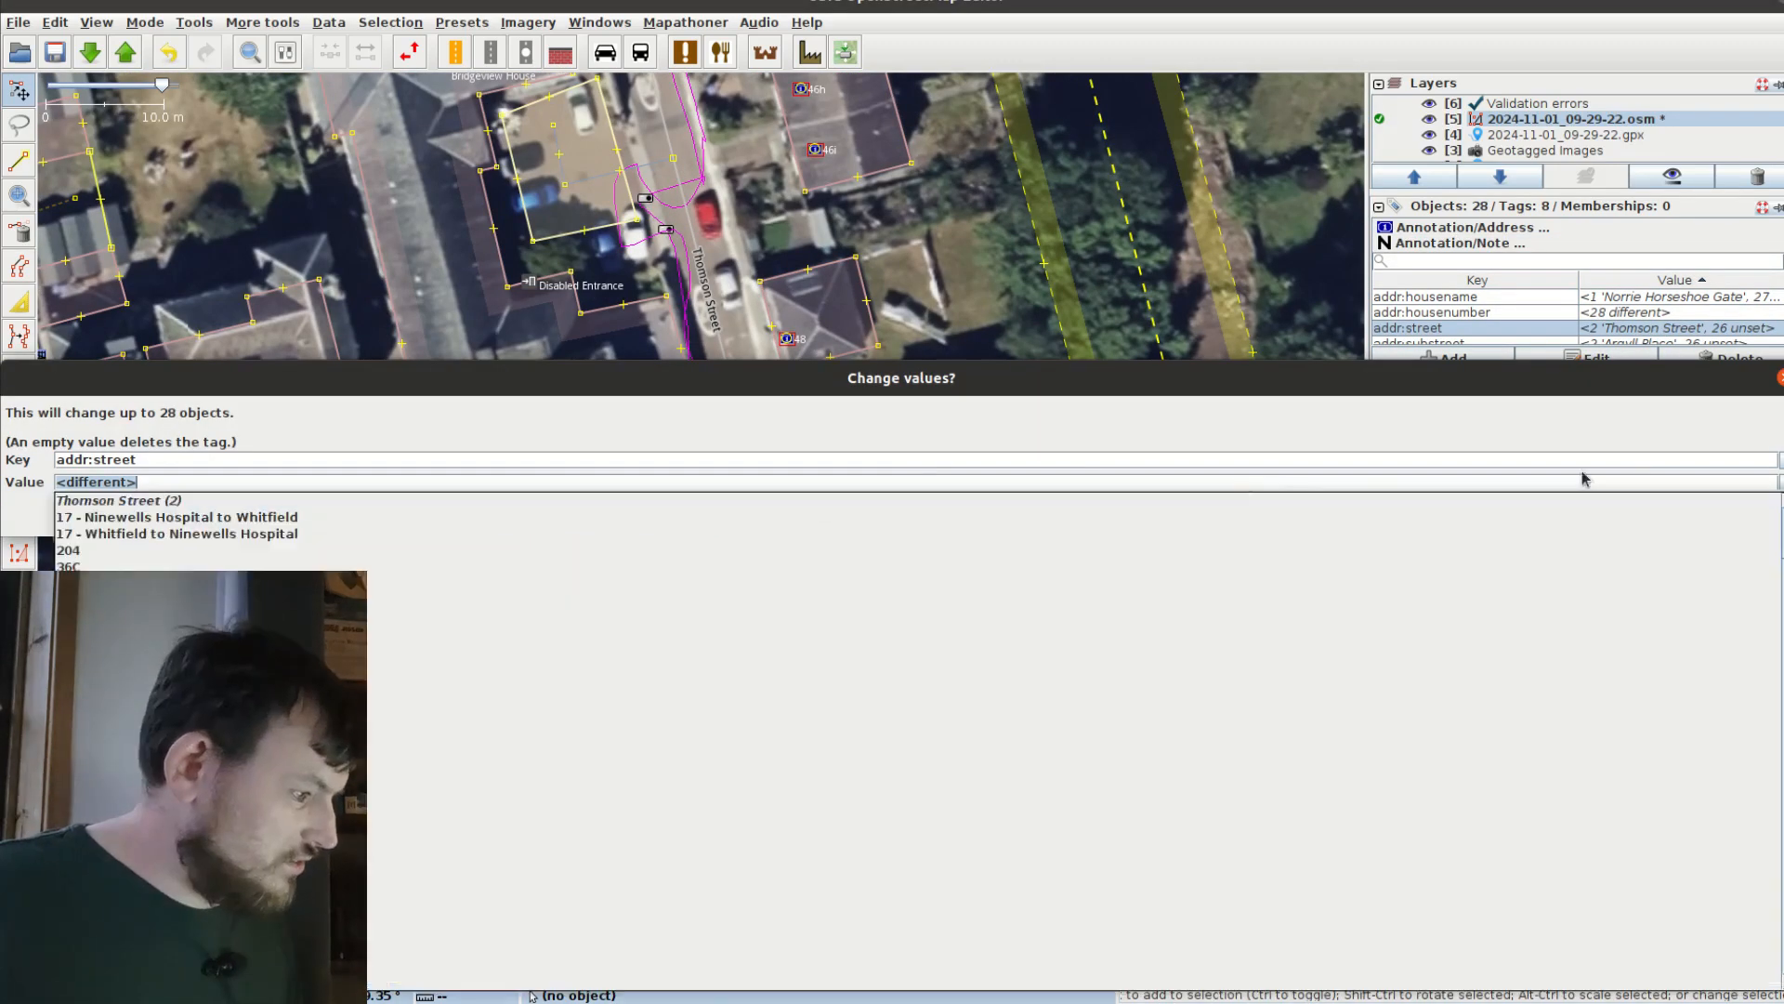
left_click(514, 514)
type("Thomson Street")
key("Return")
key("Escape")
Step: Examine the role verification warnings, including the 'end' role problem on the Perth - Dundee route
scroll(1477, 476, "down", 8)
left_click(1401, 487)
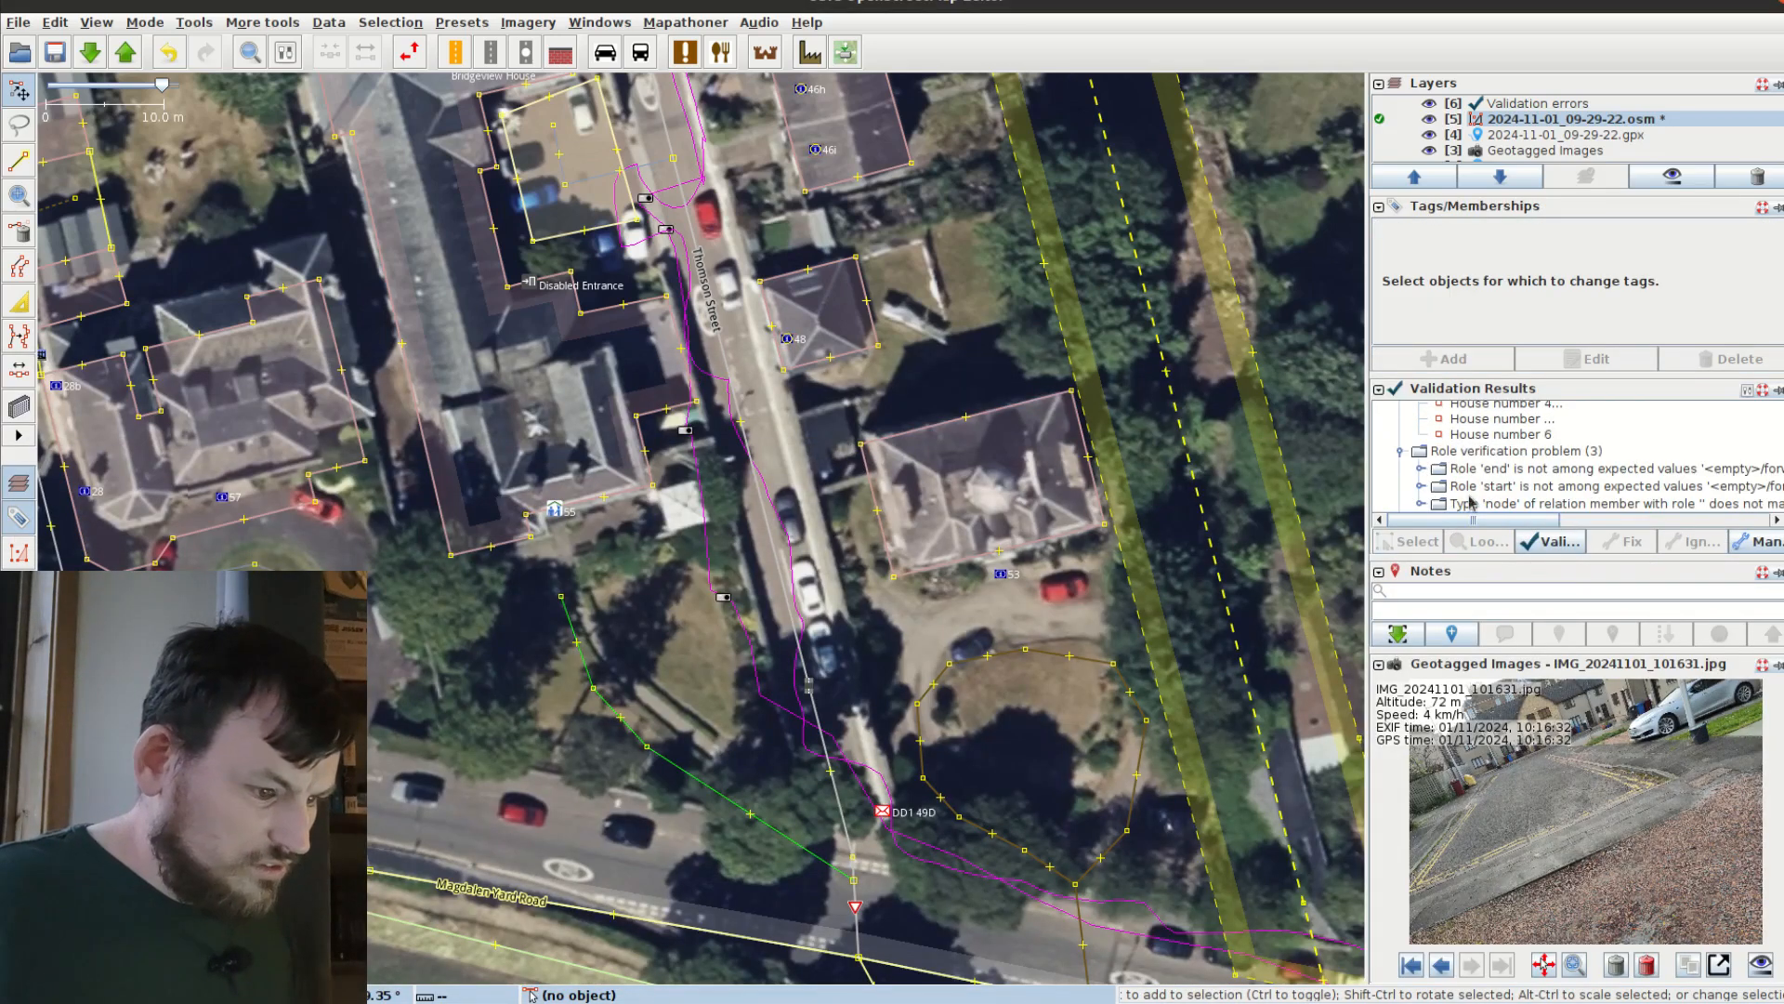
scroll(1483, 475, "down", 1)
left_click(1422, 453)
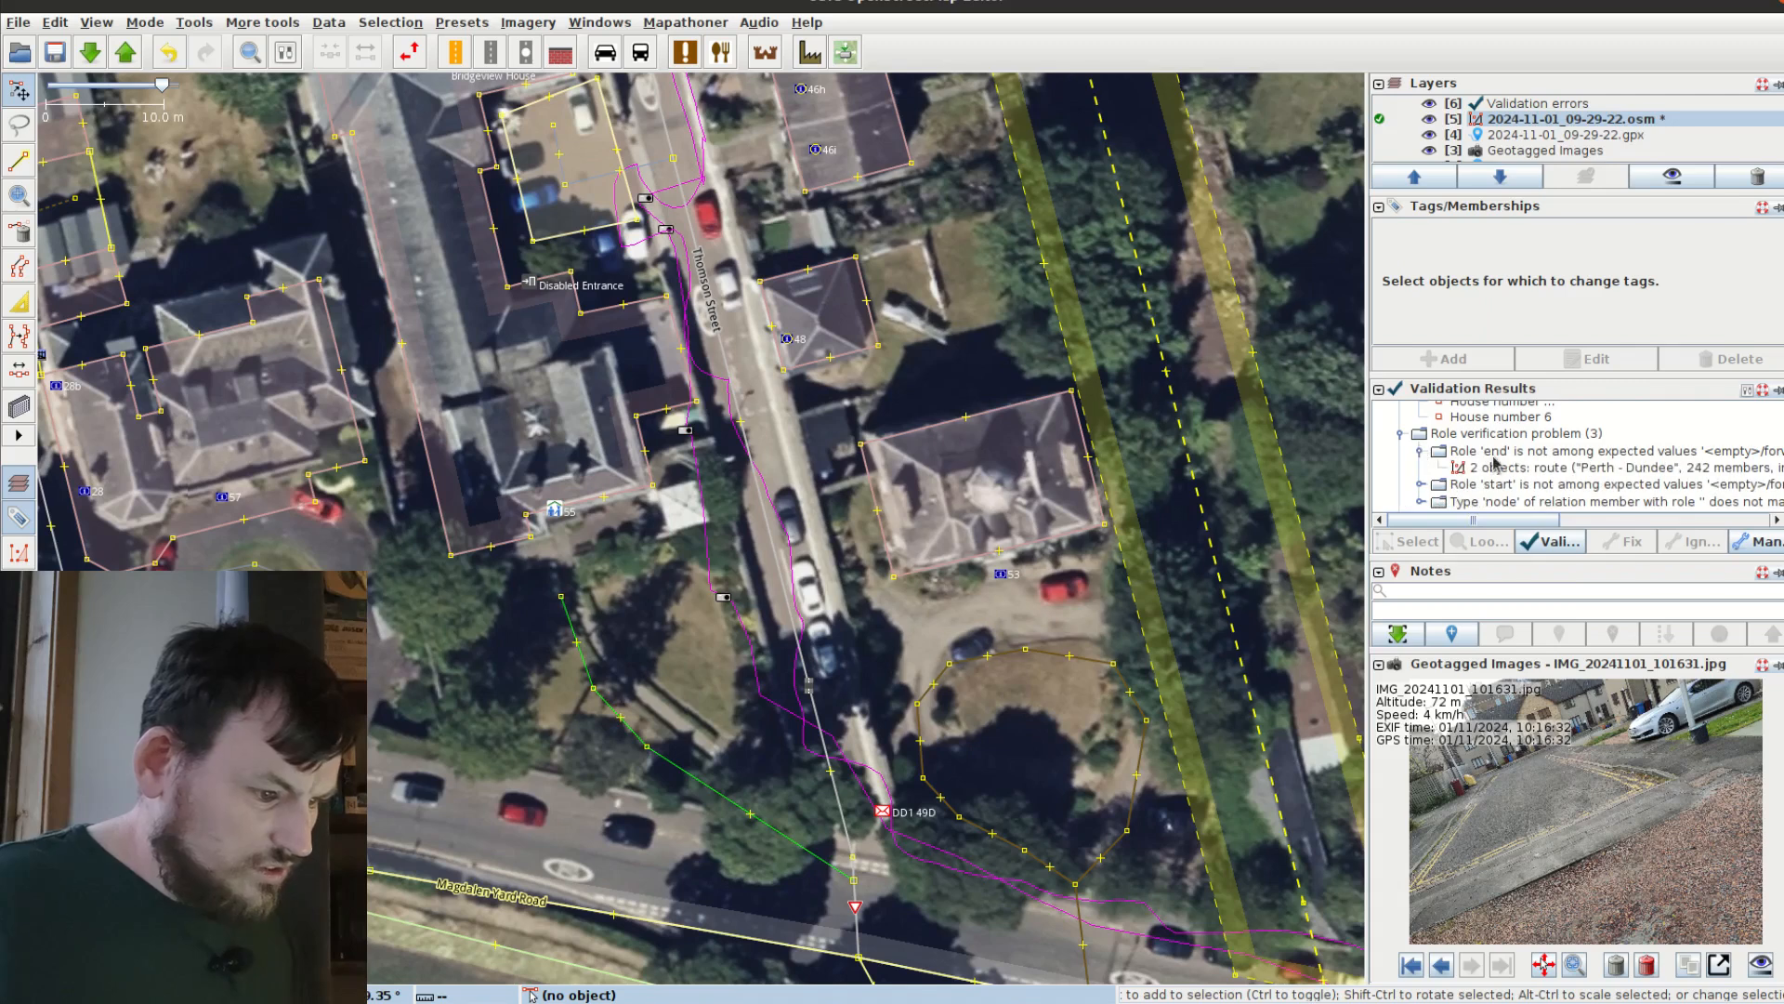
left_click(1485, 467)
right_click(1485, 468)
left_click(1477, 464)
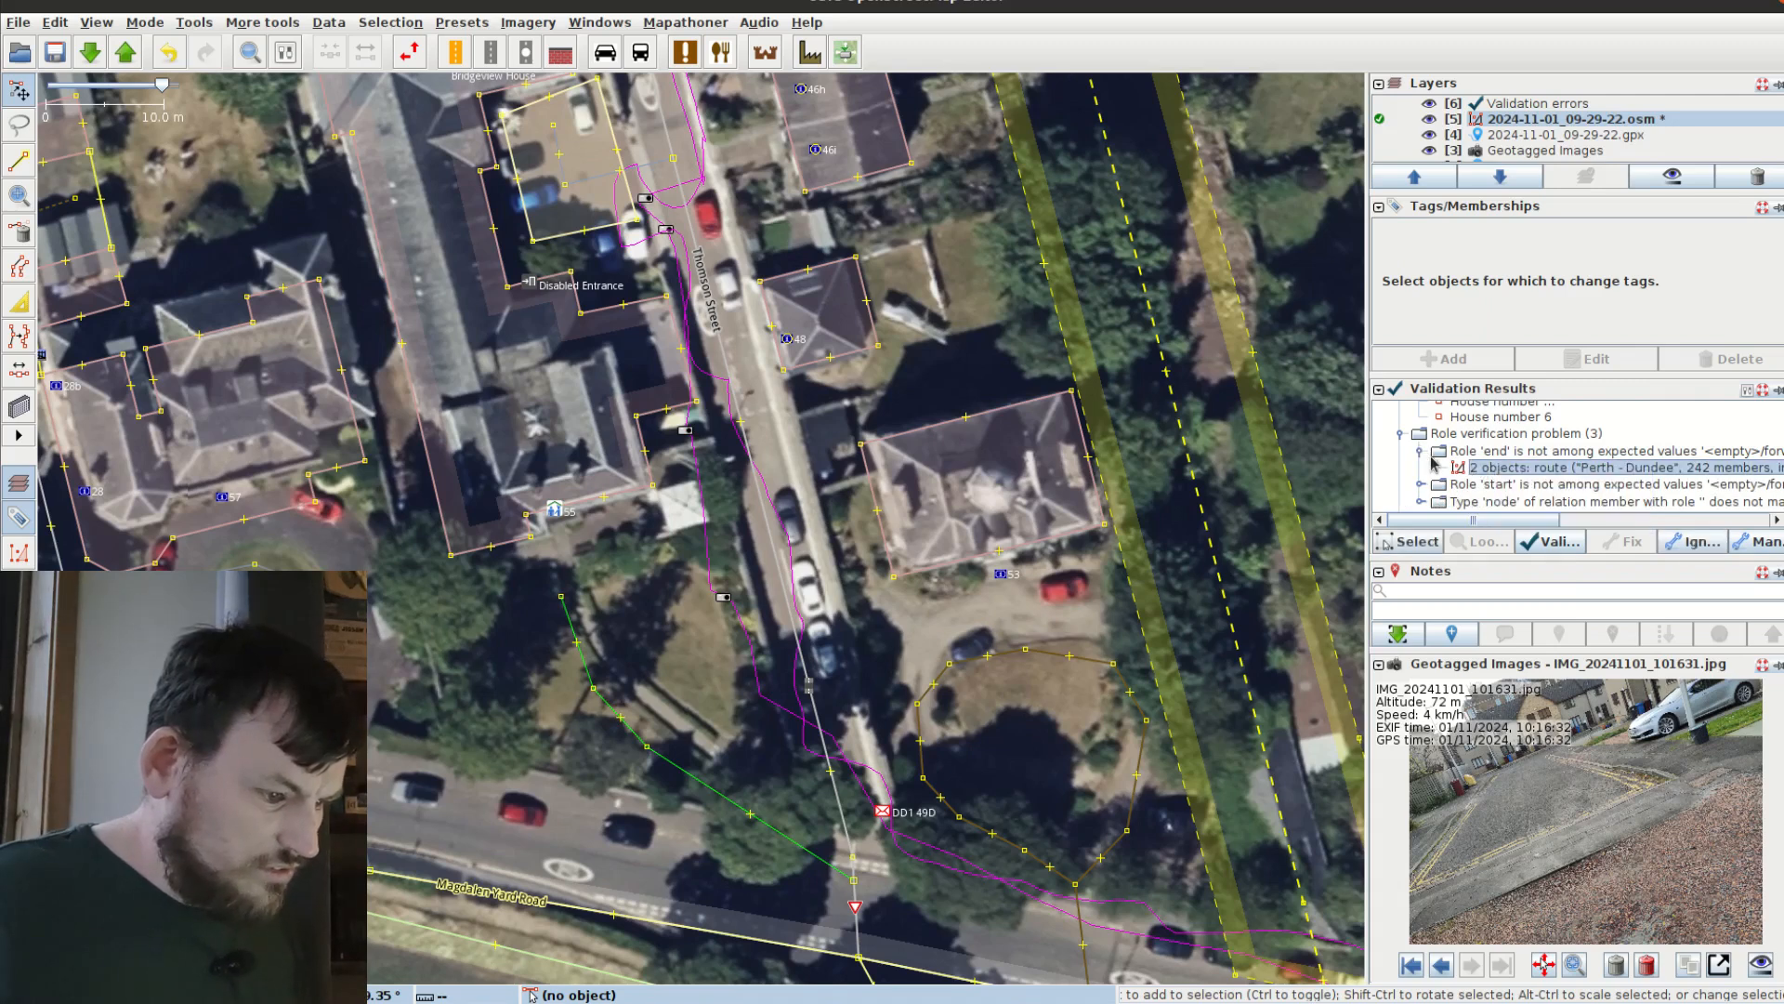
left_click(1421, 452)
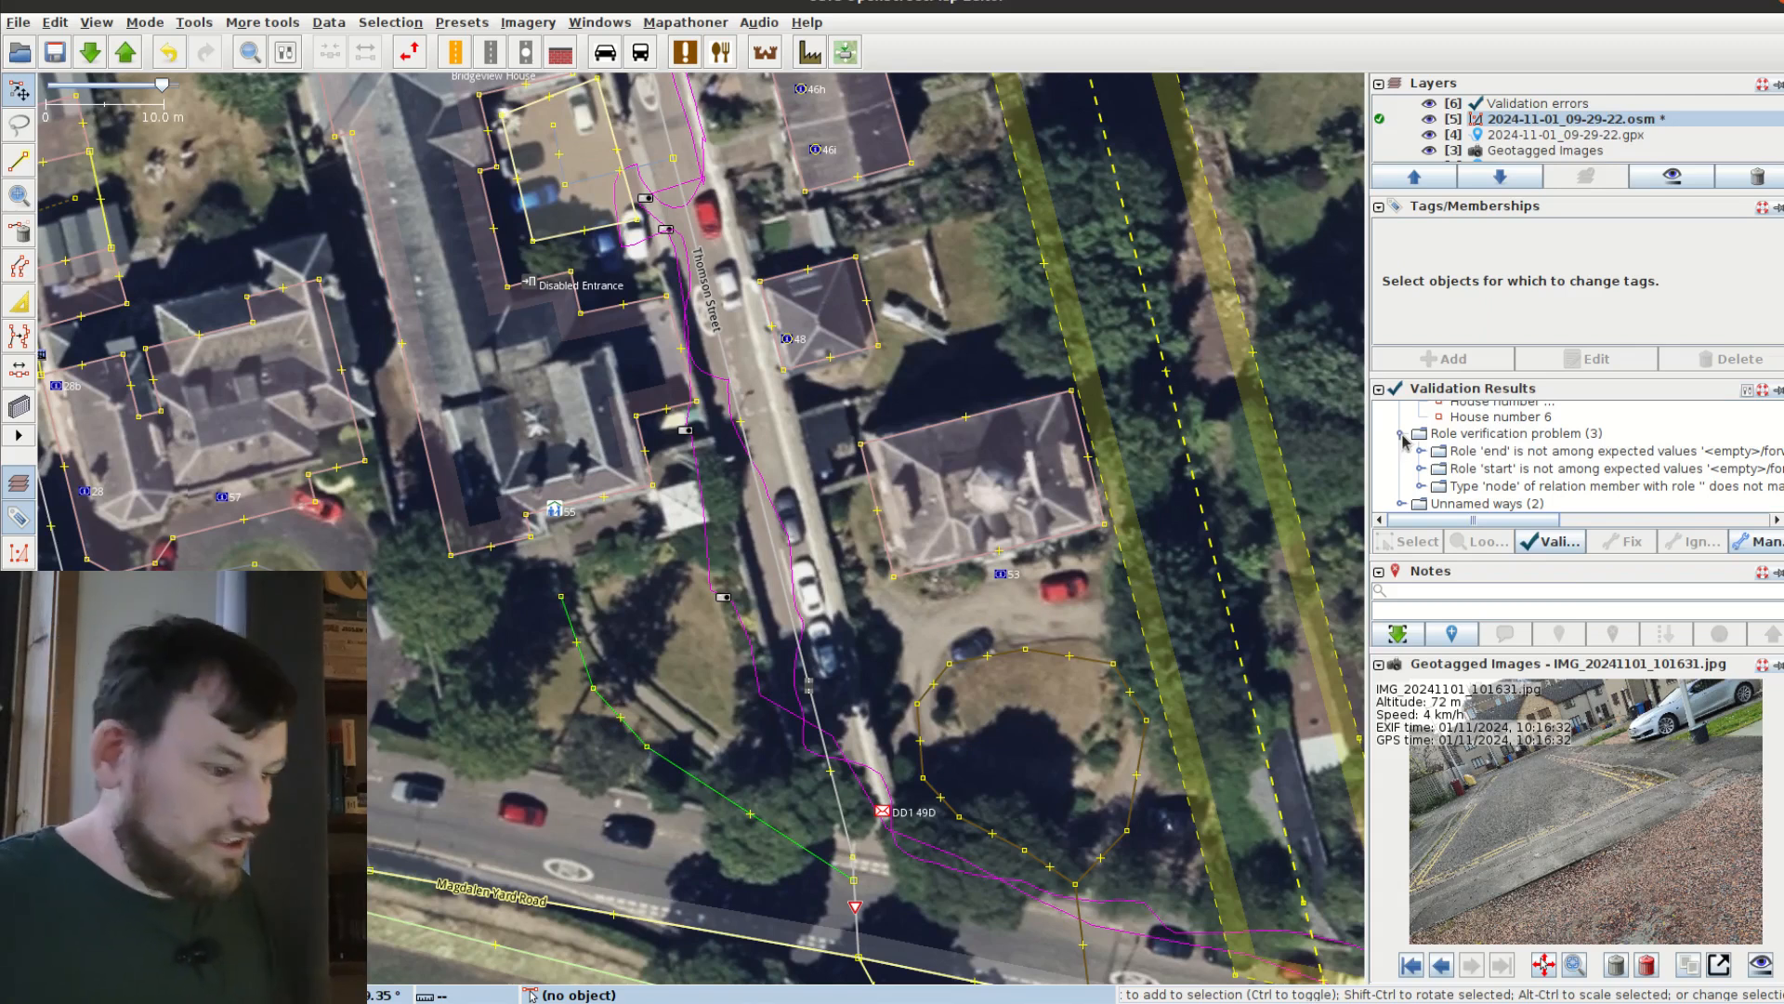
left_click(1400, 434)
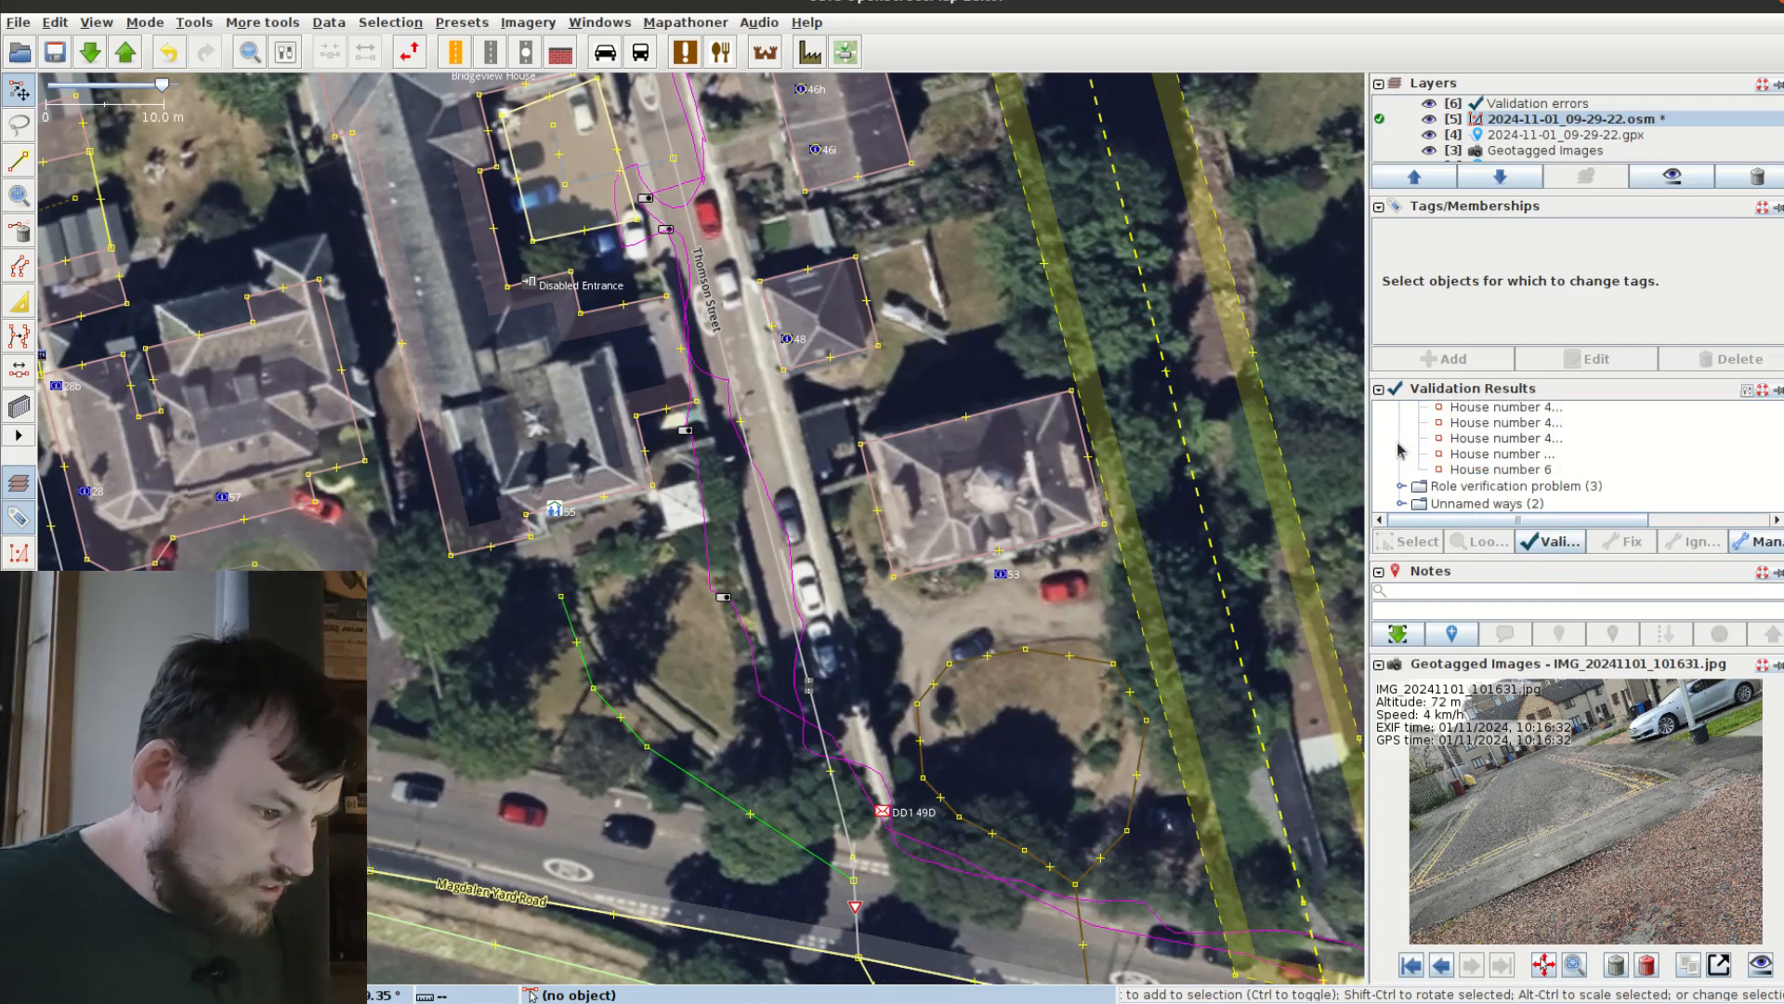
Step: Zoom to the unnamed pedestrian area and the unnamed residential way near Muirlands, and examine both ways on the imagery
left_click(1401, 503)
left_click(1403, 492)
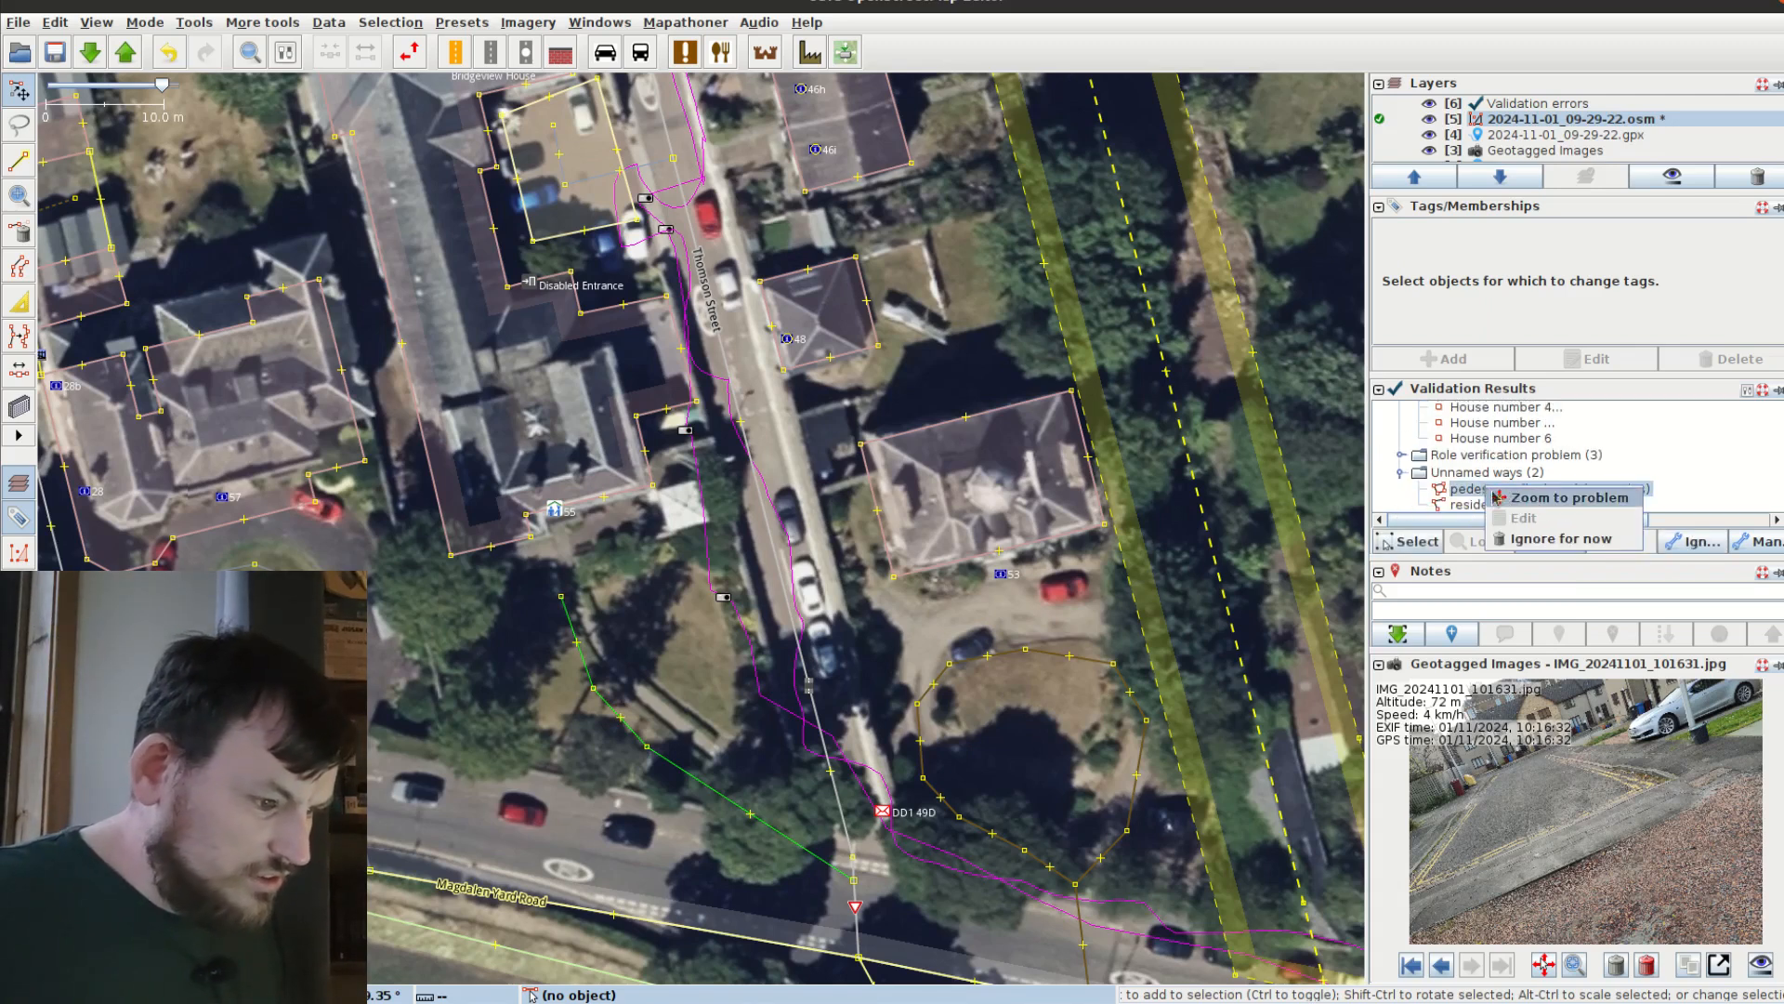
double_click(1402, 493)
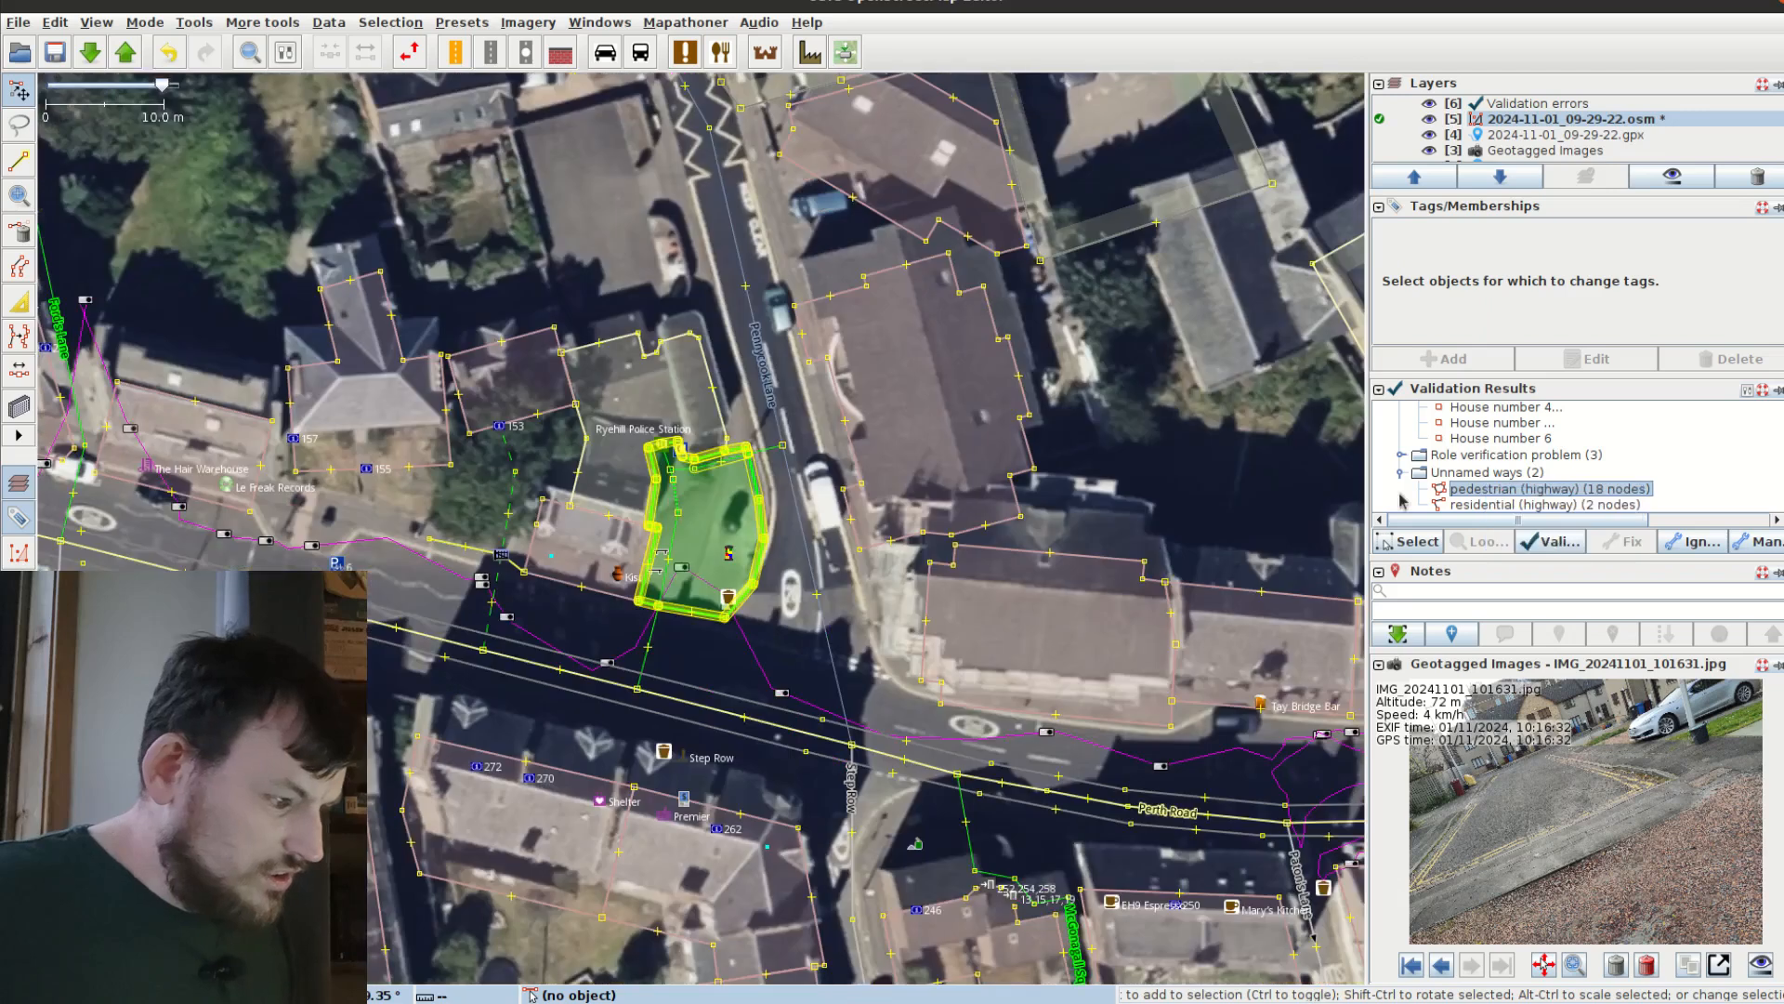
right_click(1457, 507)
left_click(1468, 516)
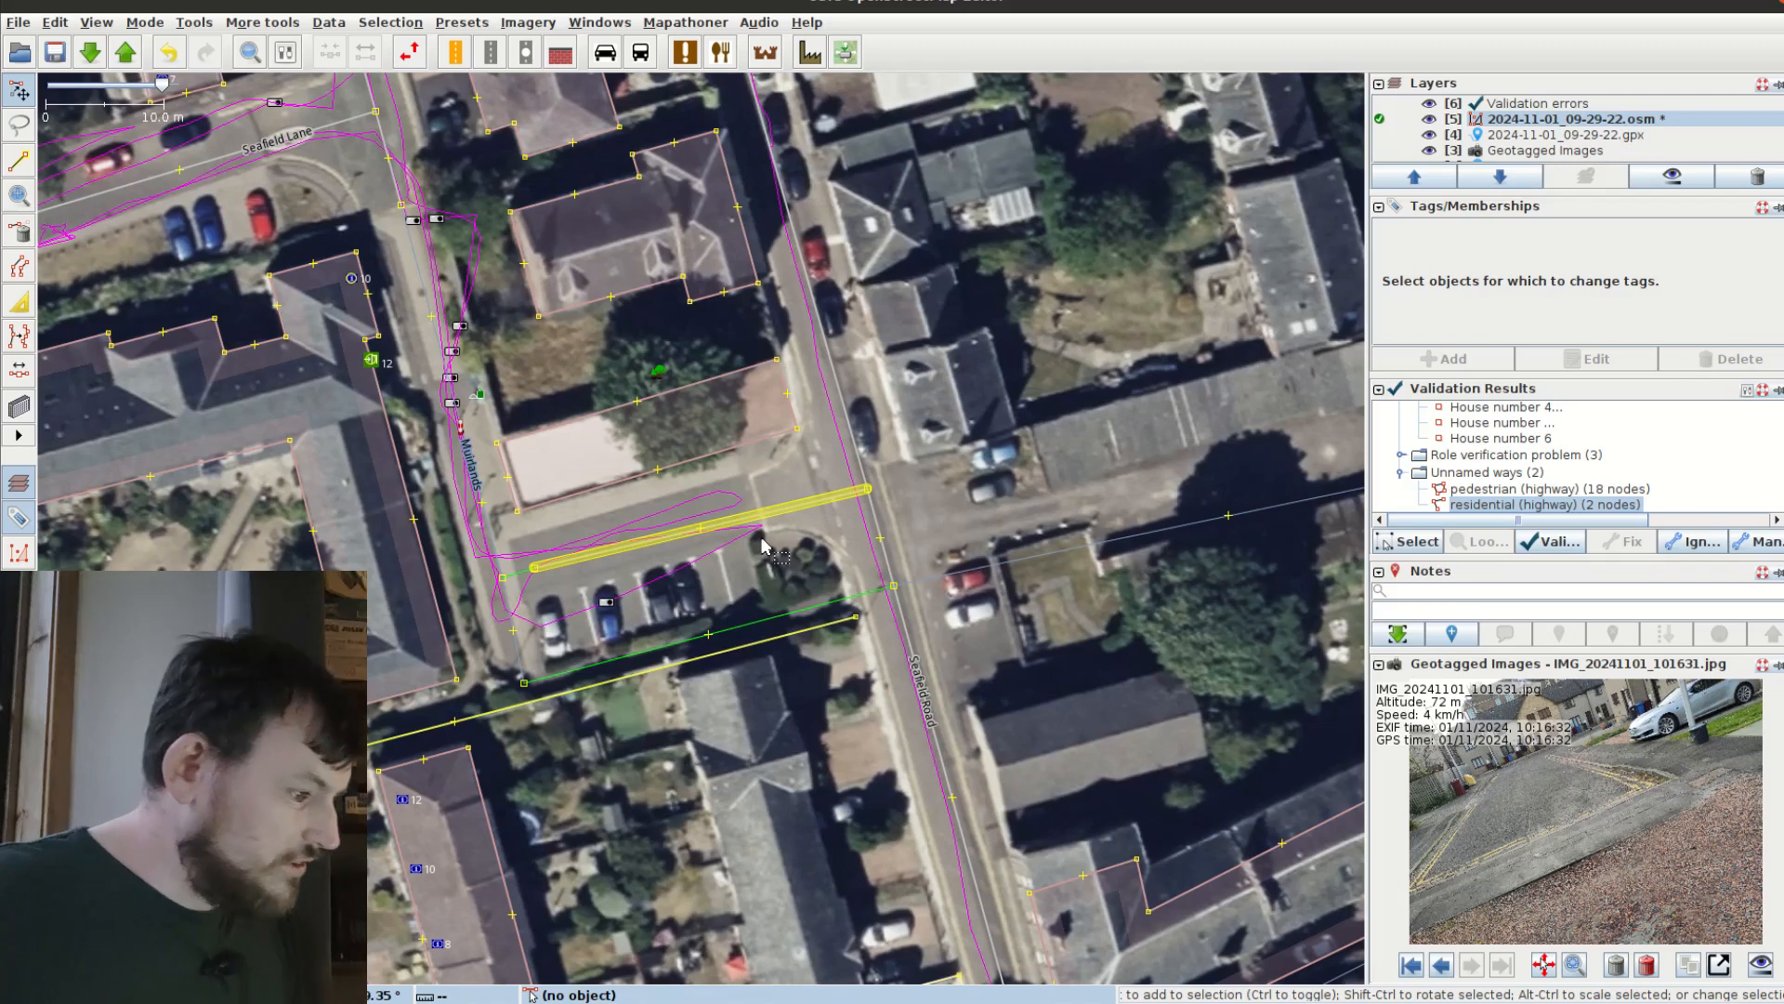
left_click_drag(600, 497, 739, 632)
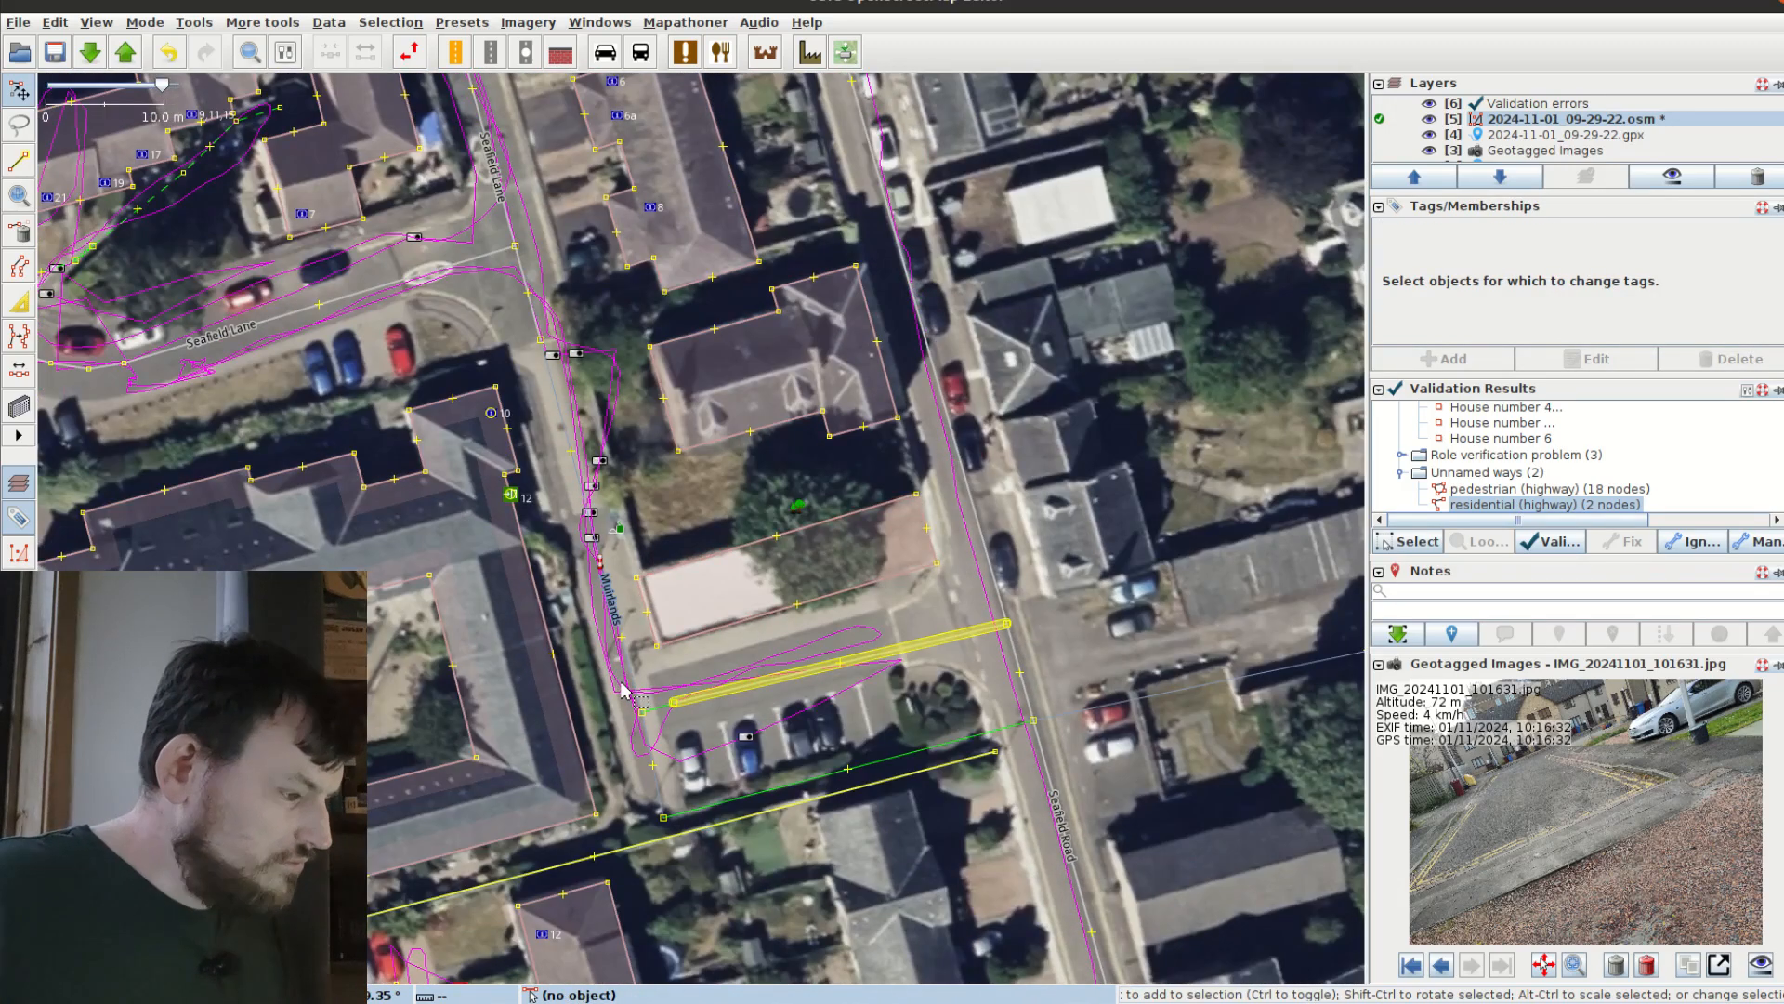
scroll(650, 717, "up", 5)
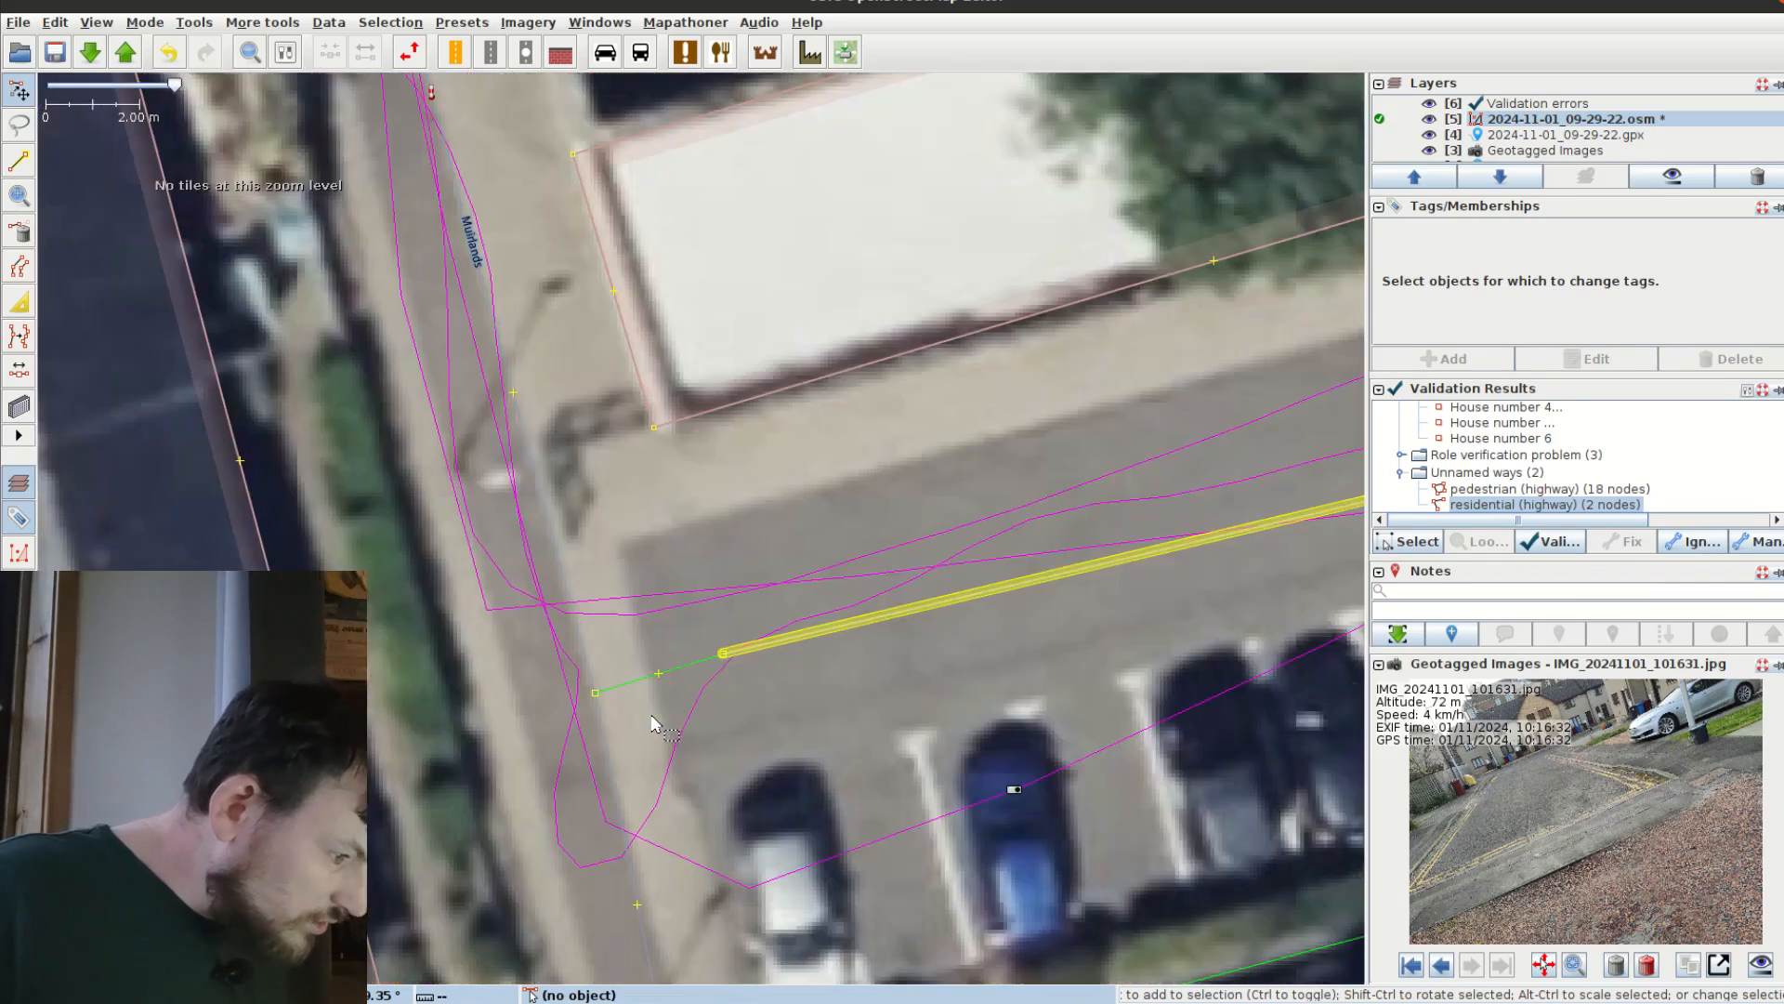
left_click(623, 689)
left_click(650, 590)
scroll(655, 558, "down", 2)
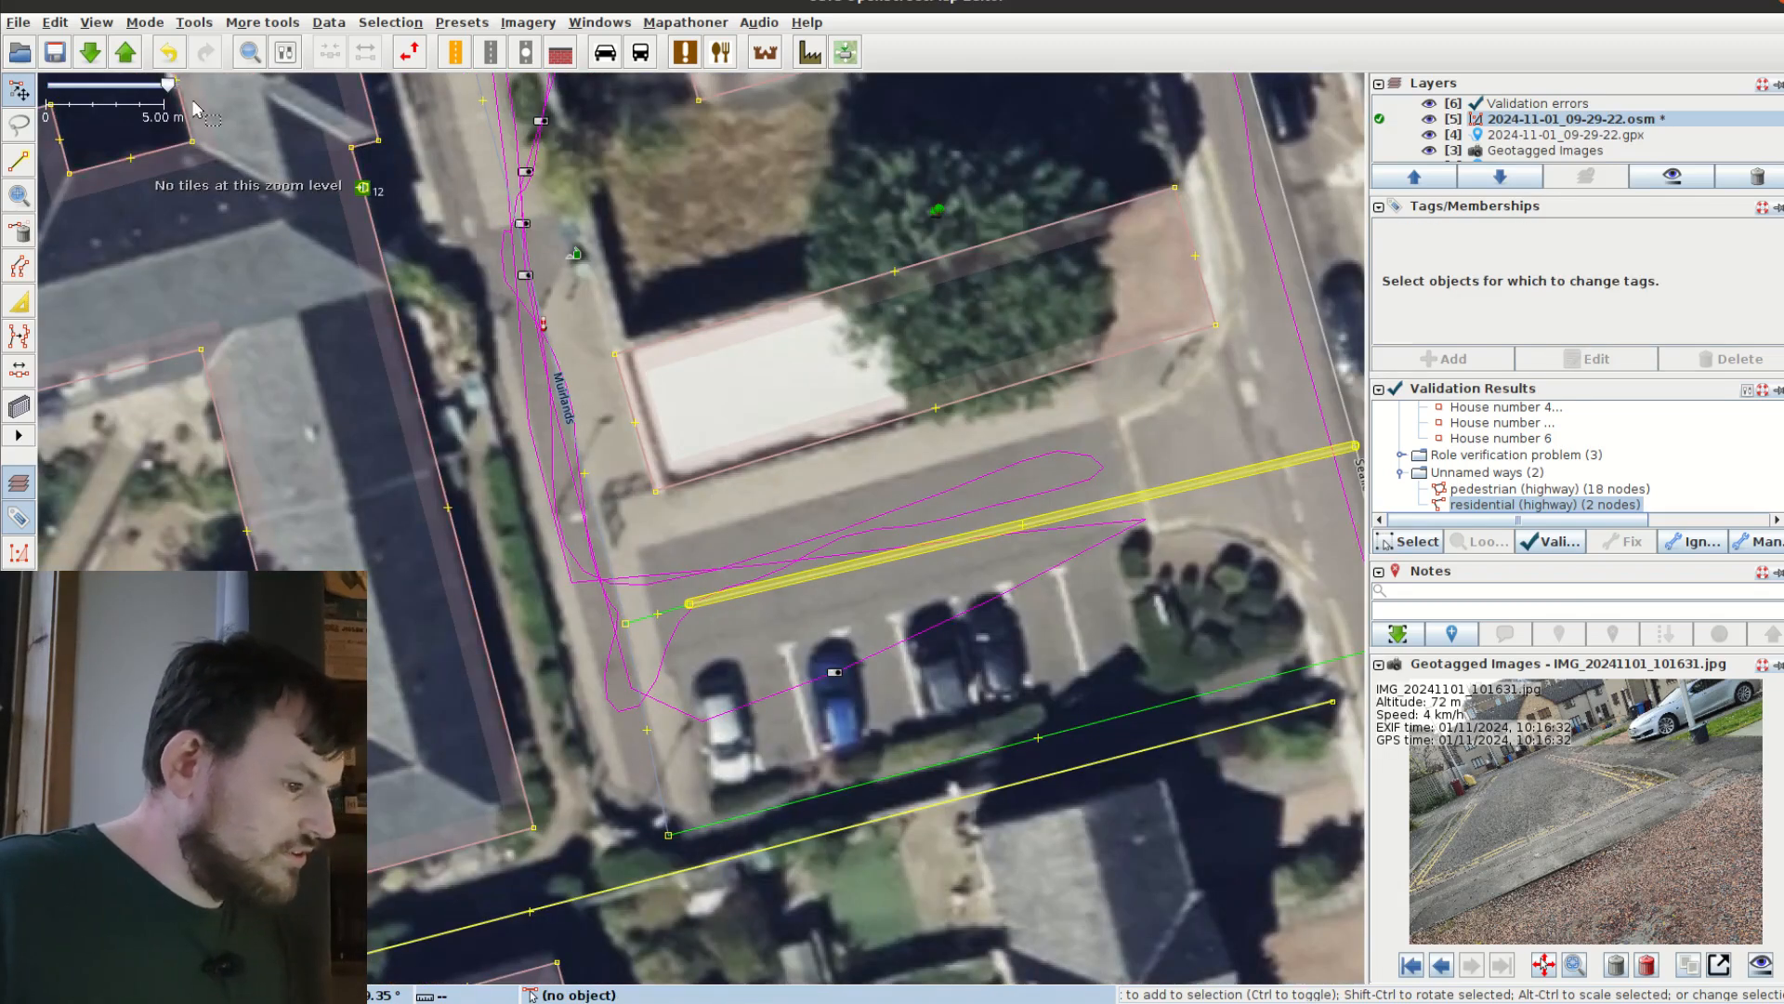
Step: Rerun the pre-upload check, return to editing, and add addr:street=Thomson Street to the flagged house number 12 node
left_click(124, 53)
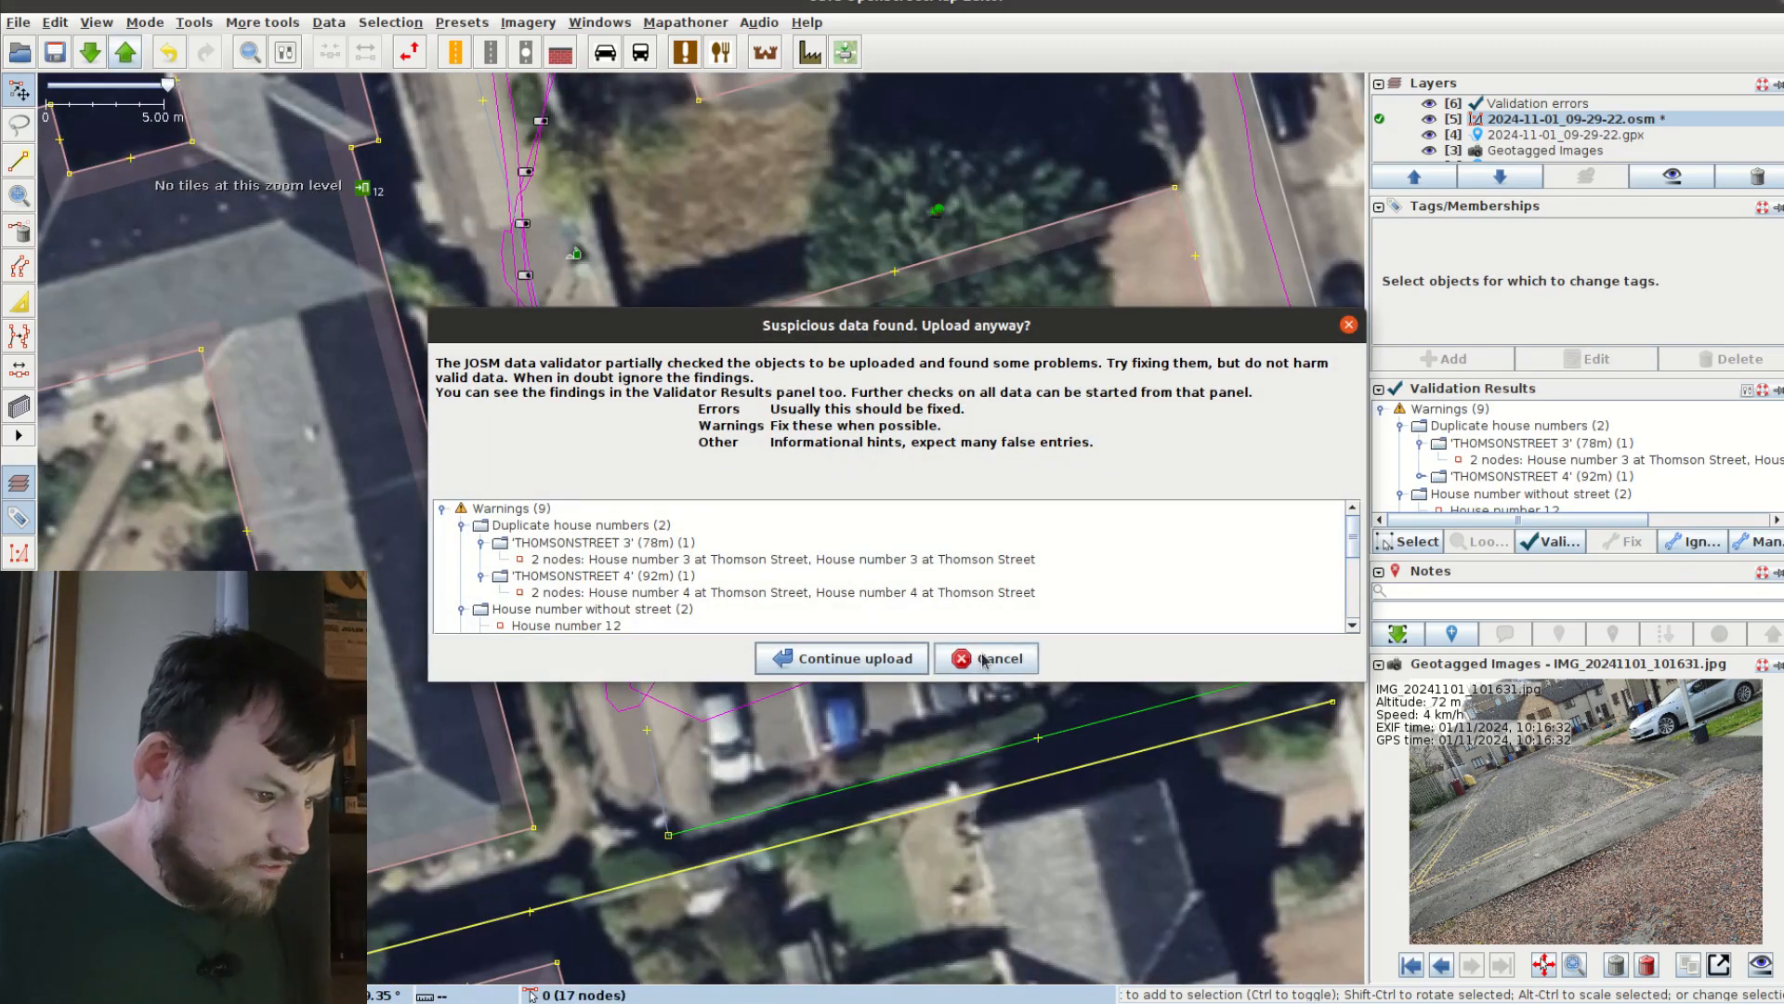
left_click(984, 659)
scroll(1437, 492, "down", 2)
left_click(1492, 423)
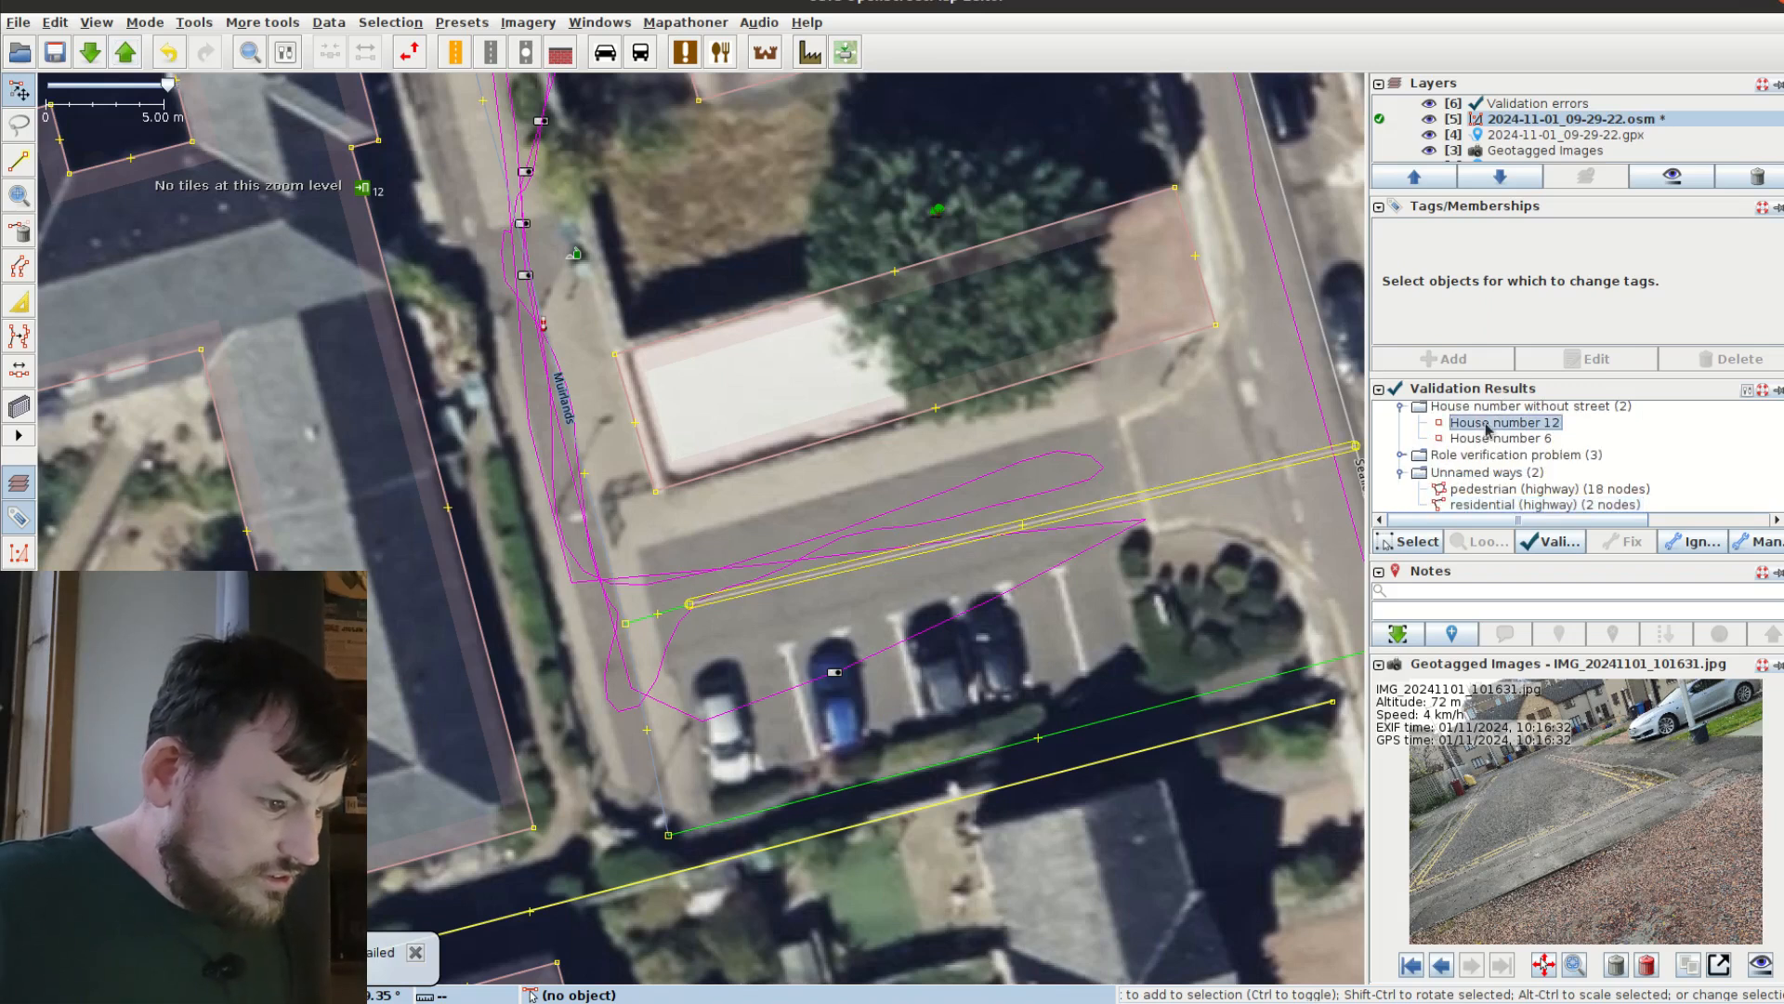
right_click(1480, 426)
left_click(1505, 442)
left_click(699, 529)
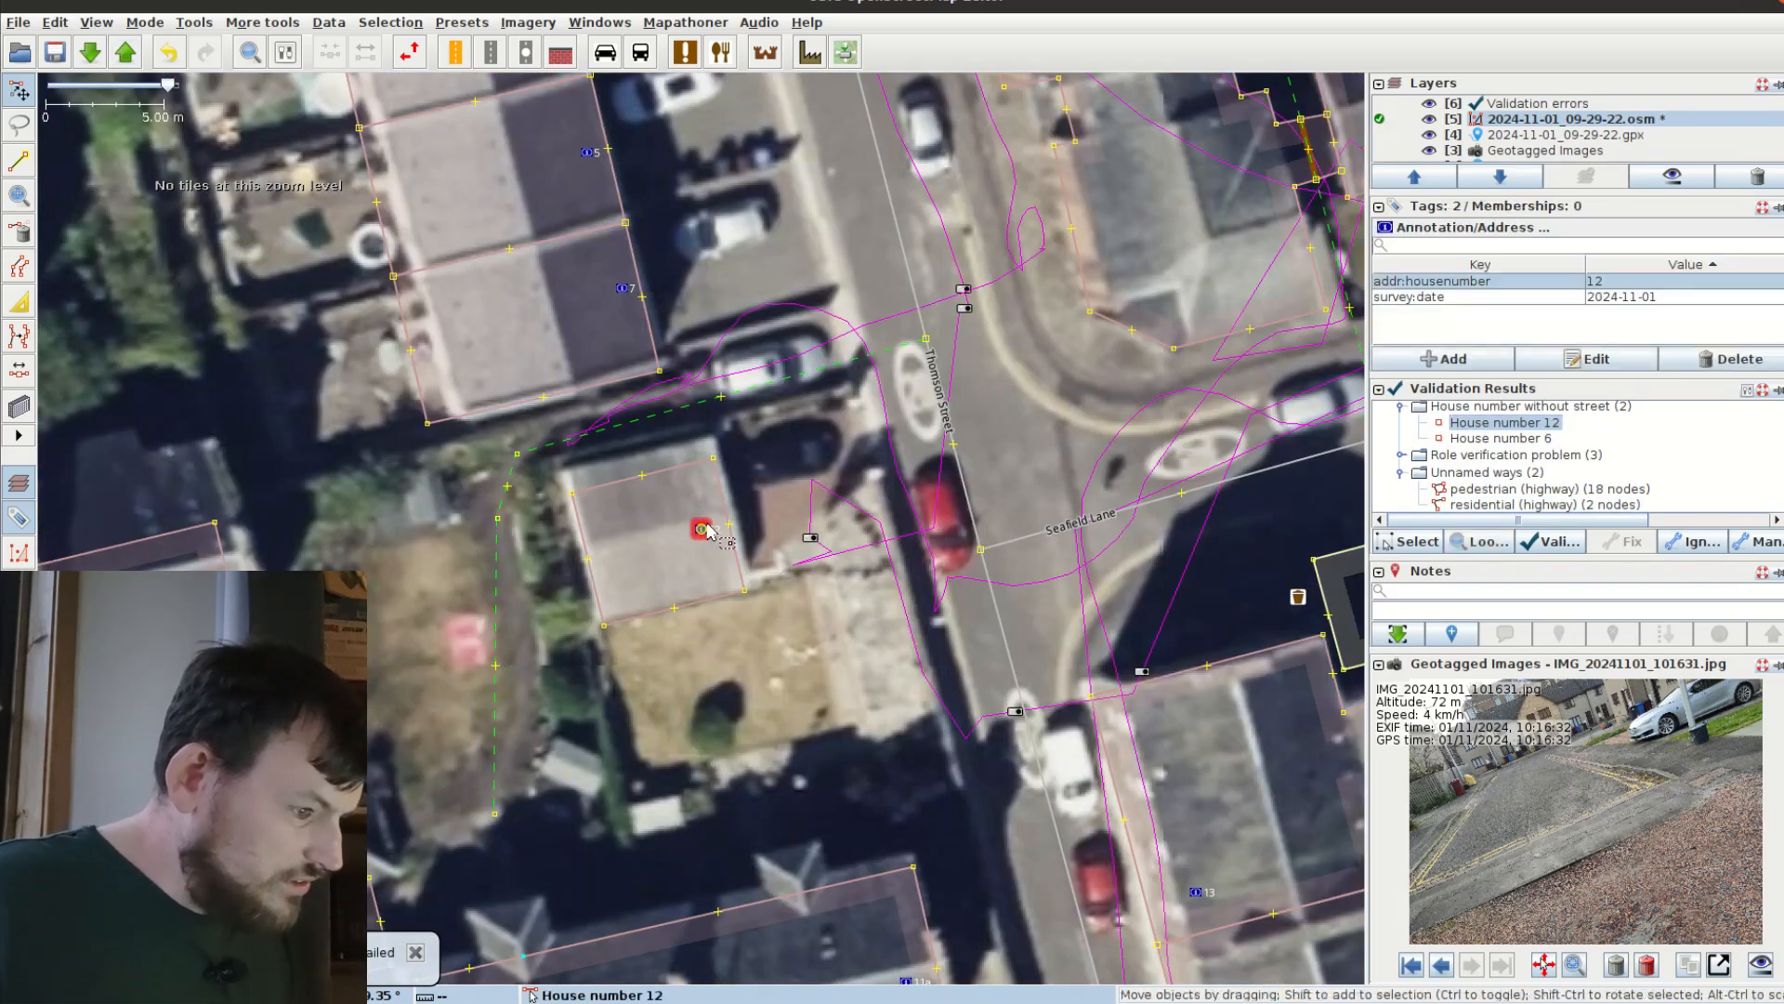
left_click(1442, 358)
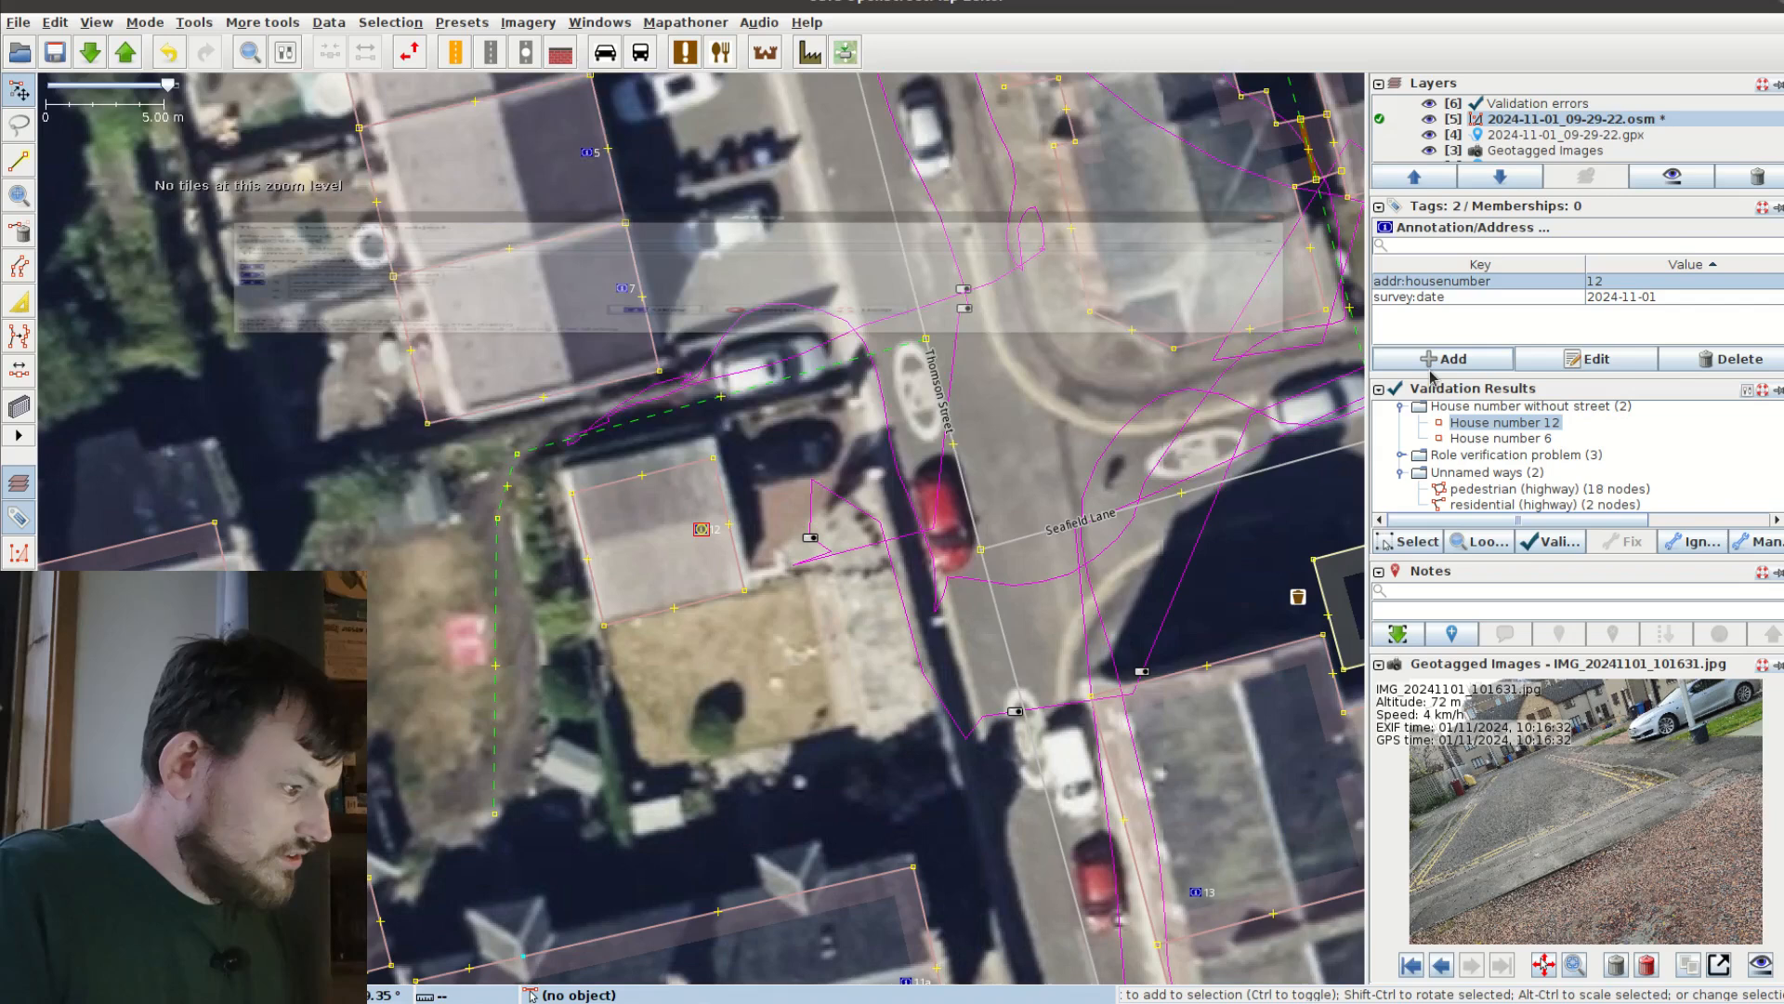
key("Return")
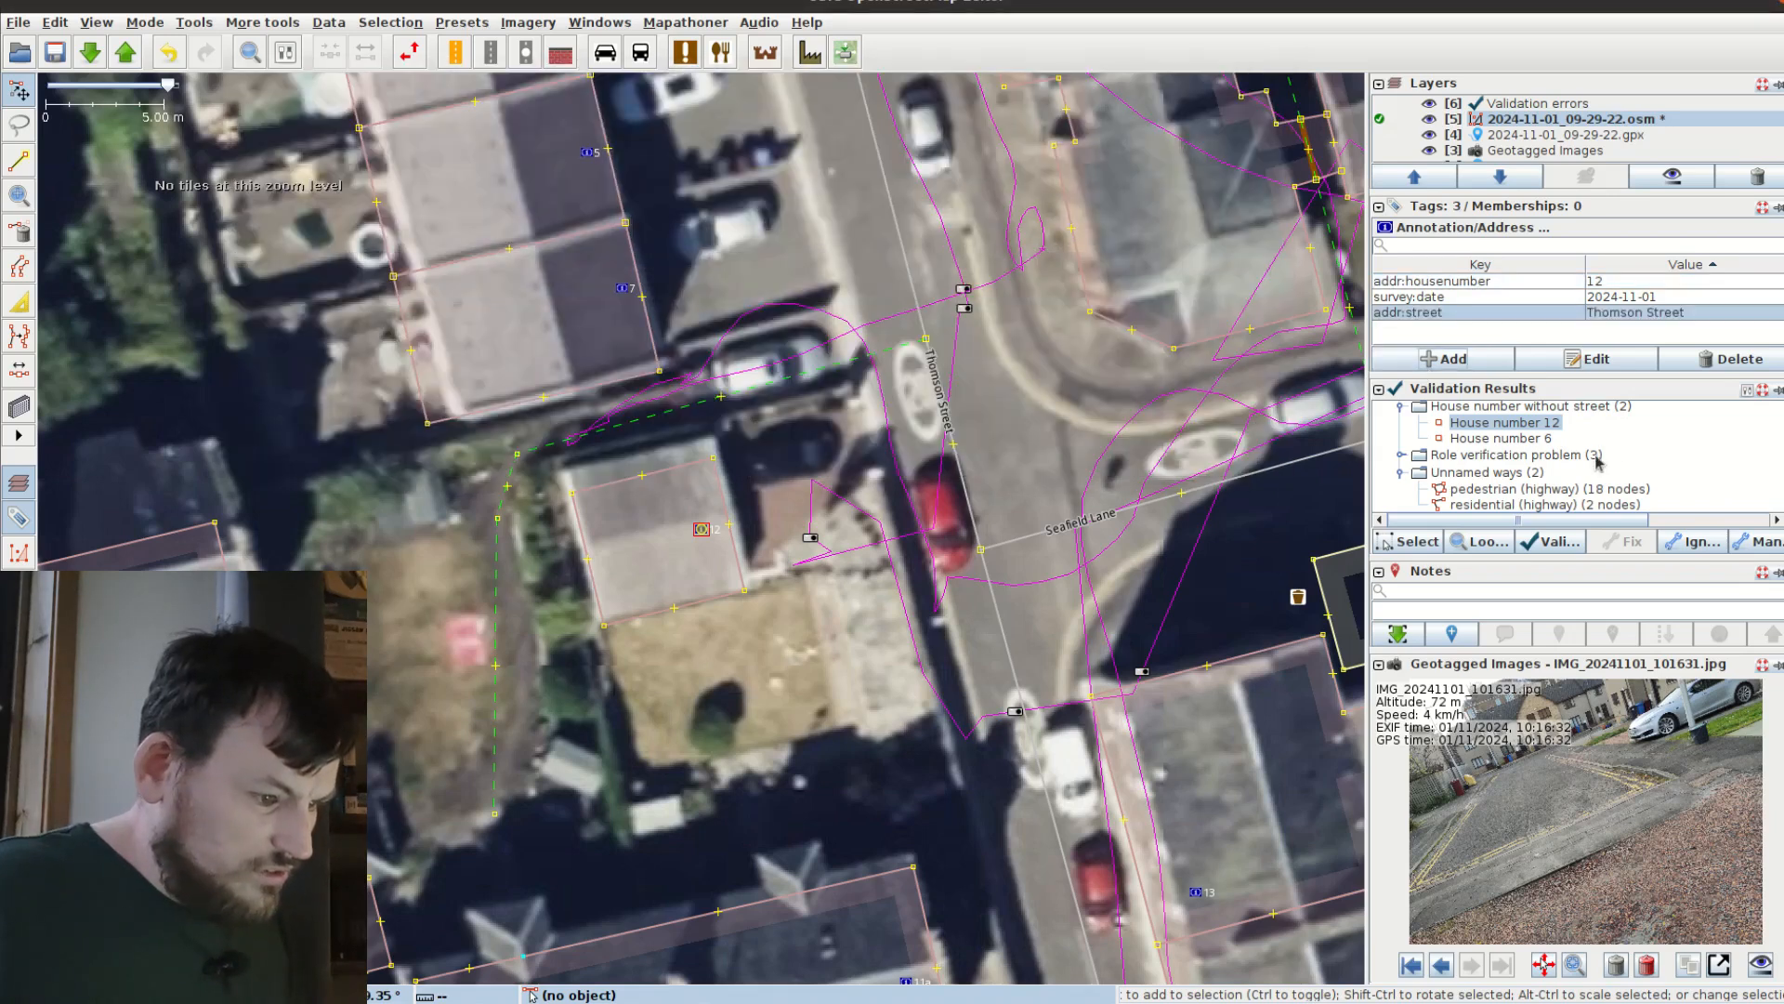
Step: Zoom to the house number 6 node flagged as having no street and delete it
left_click(1538, 438)
right_click(1544, 438)
left_click(1580, 457)
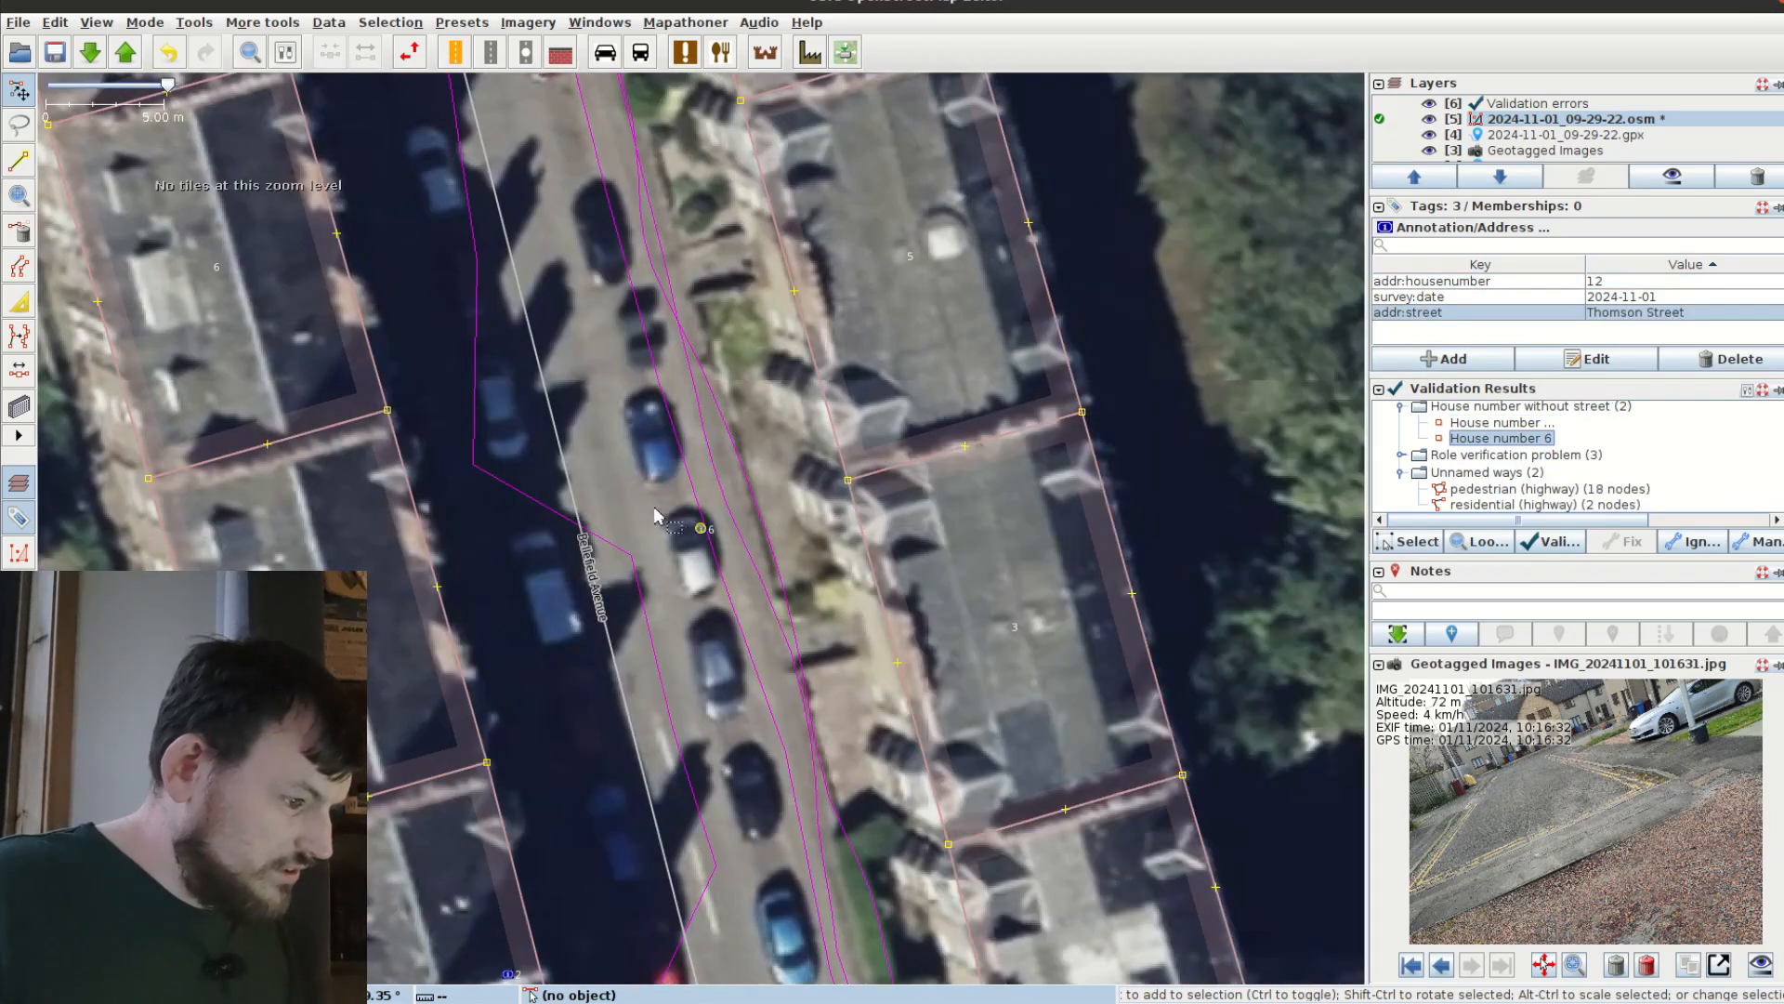
scroll(695, 535, "down", 4)
scroll(688, 539, "up", 2)
left_click(701, 526)
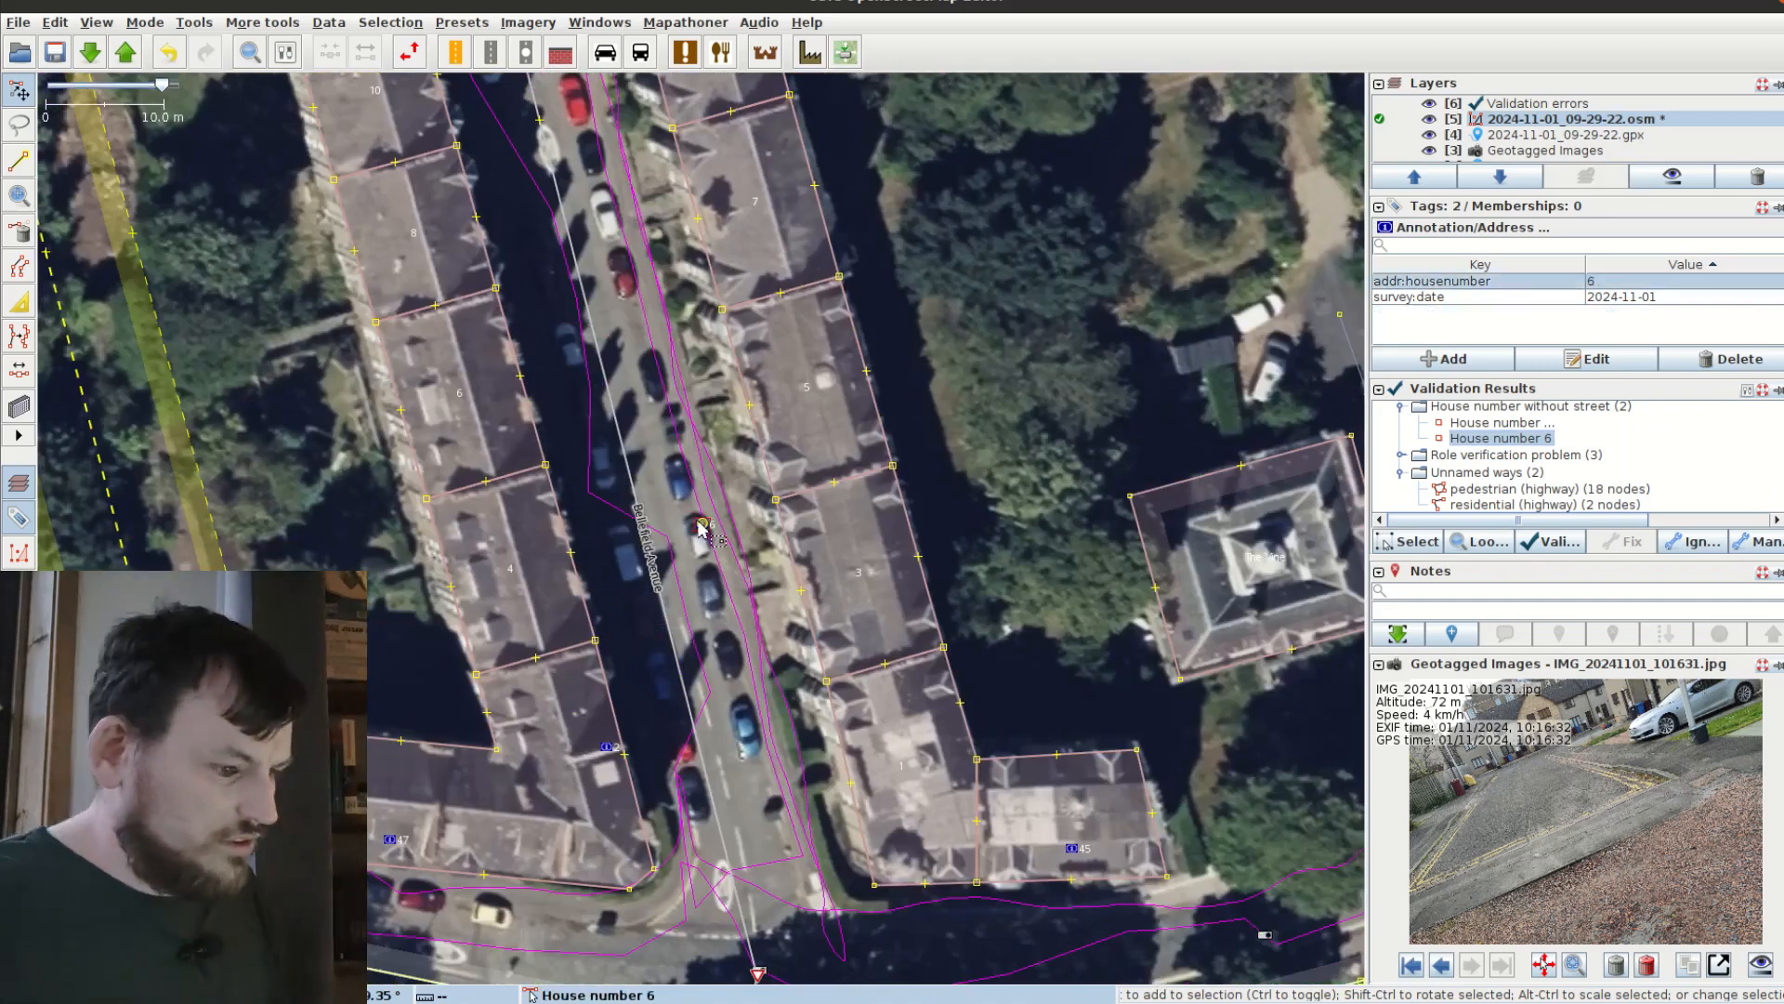
key("Delete")
Step: Zoom to the duplicate house number 4 warning and locate its highlighted nodes along Thomson Street by toggling the data layer's visibility
right_click(1491, 440)
left_click(1521, 448)
scroll(1508, 446, "up", 1)
left_click(1420, 443)
right_click(1506, 463)
left_click(1521, 476)
left_click(1428, 121)
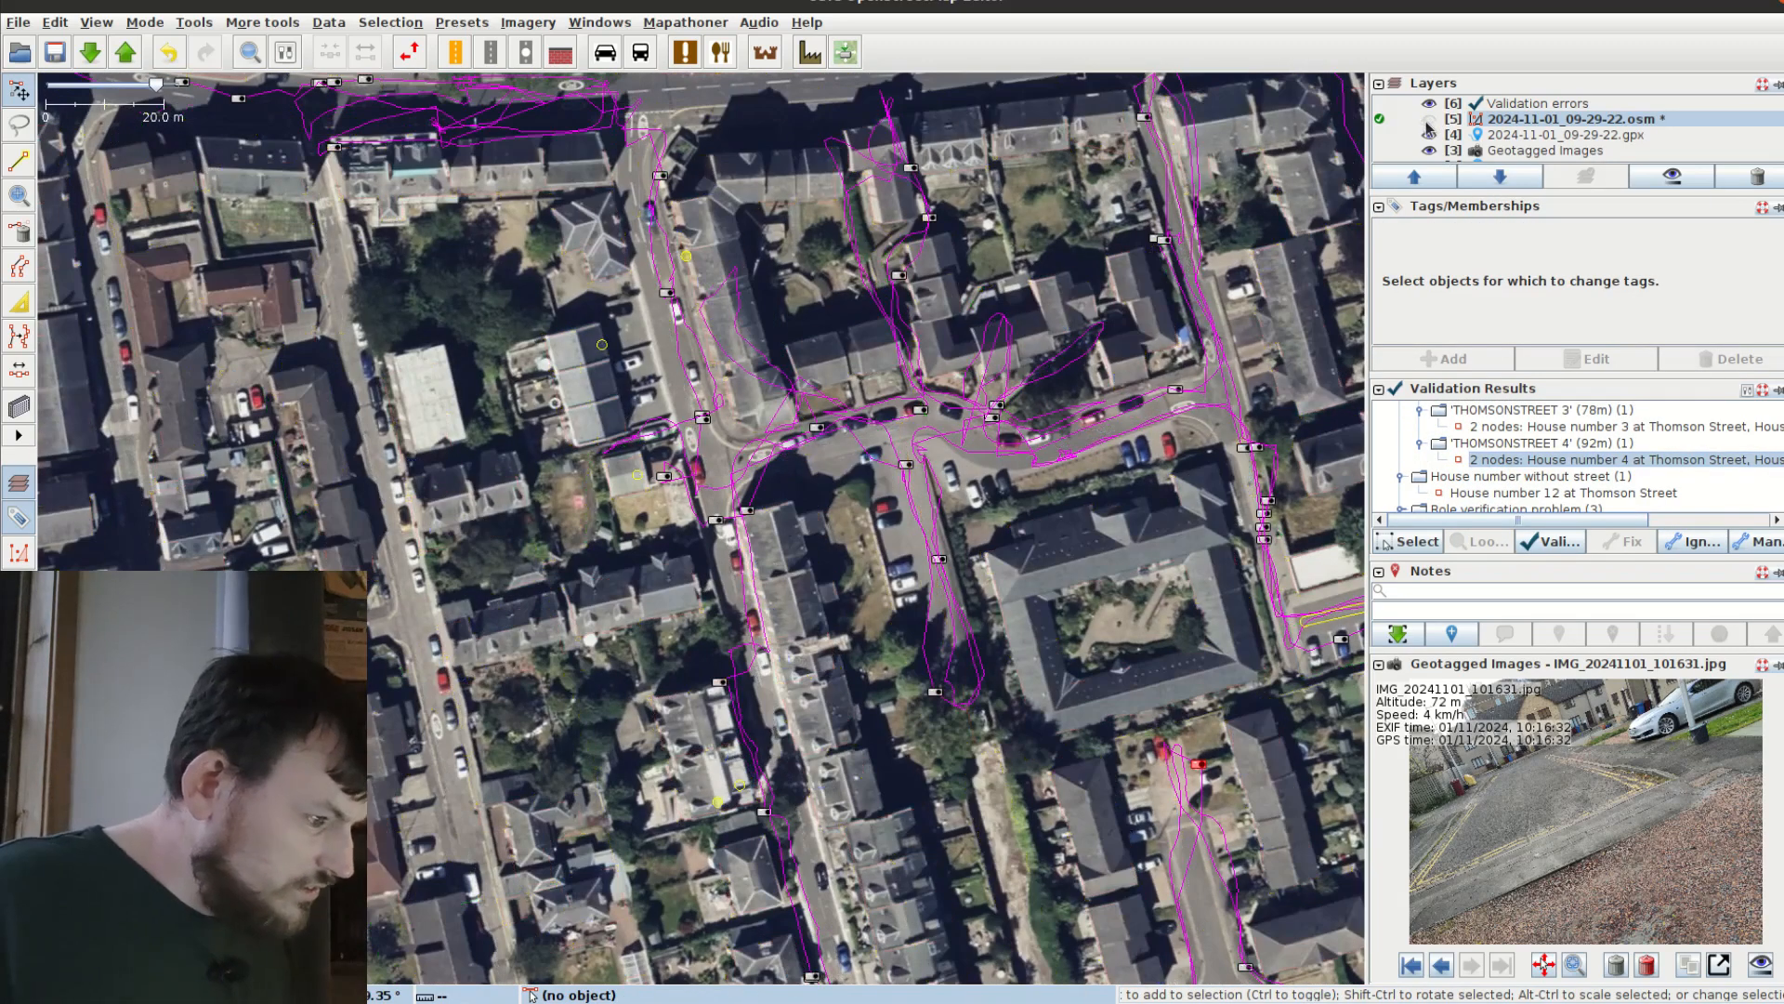
scroll(616, 295, "up", 3)
left_click(1428, 119)
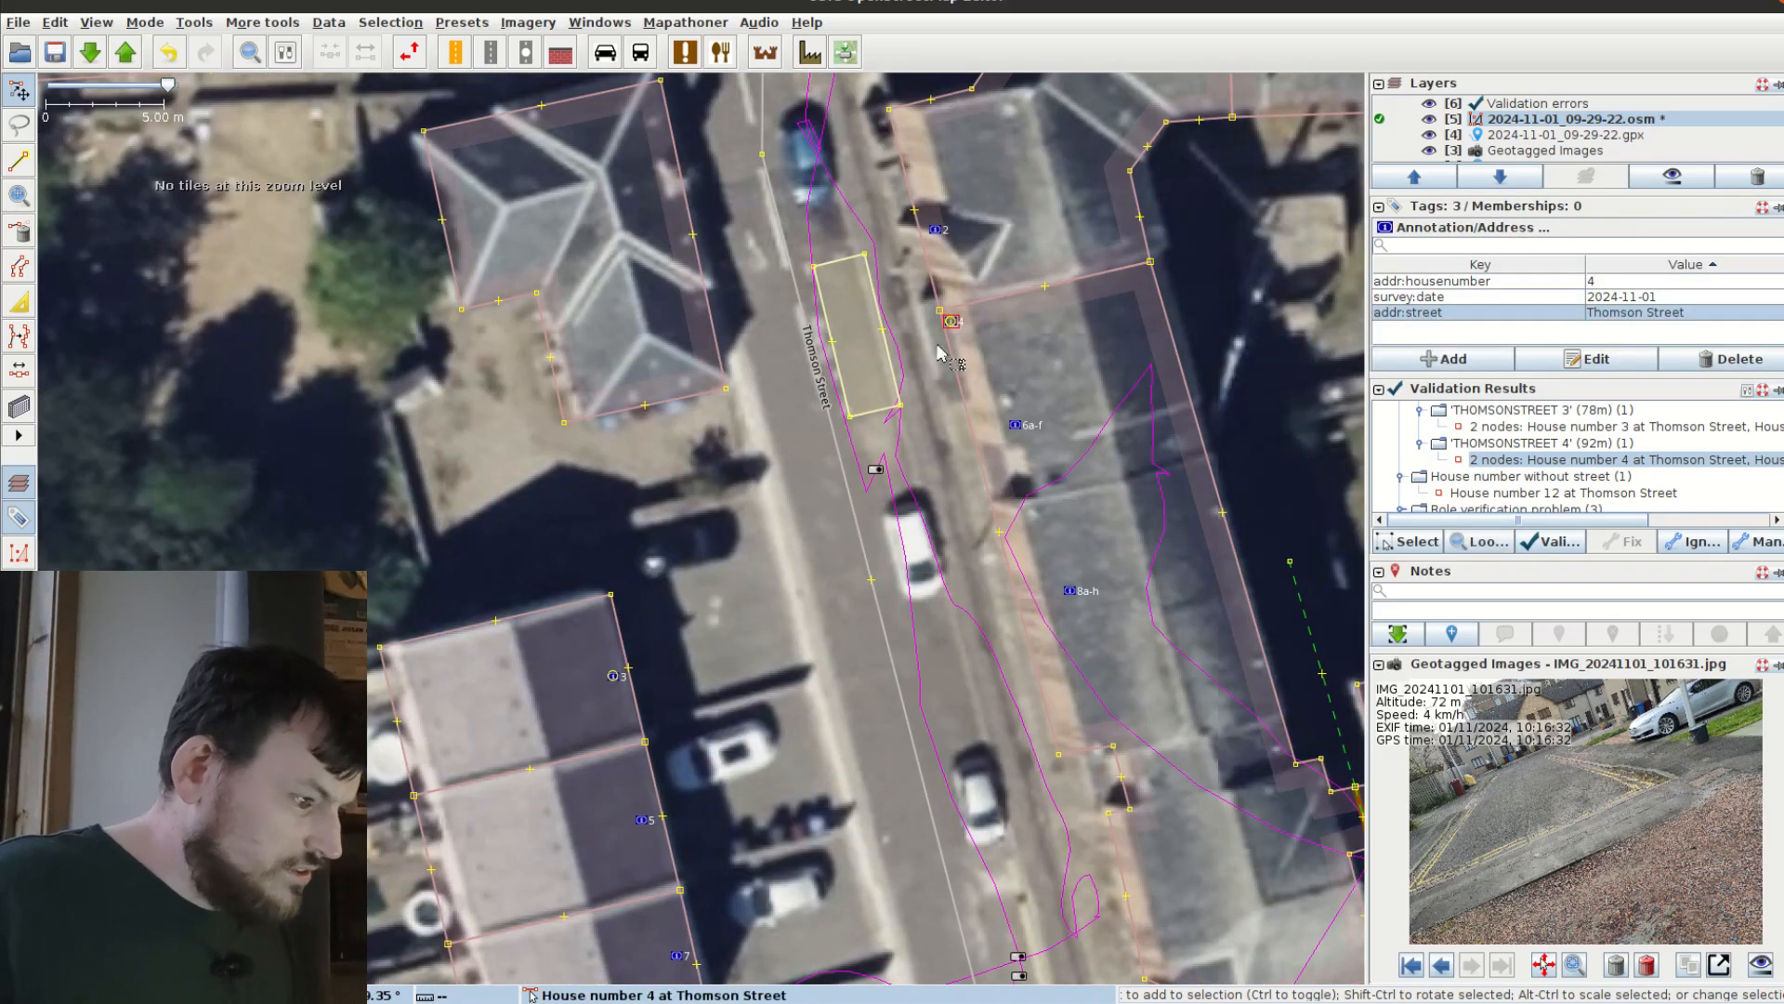
left_click(971, 409)
left_click(613, 675)
scroll(786, 538, "down", 1)
left_click_drag(855, 484, 704, 177)
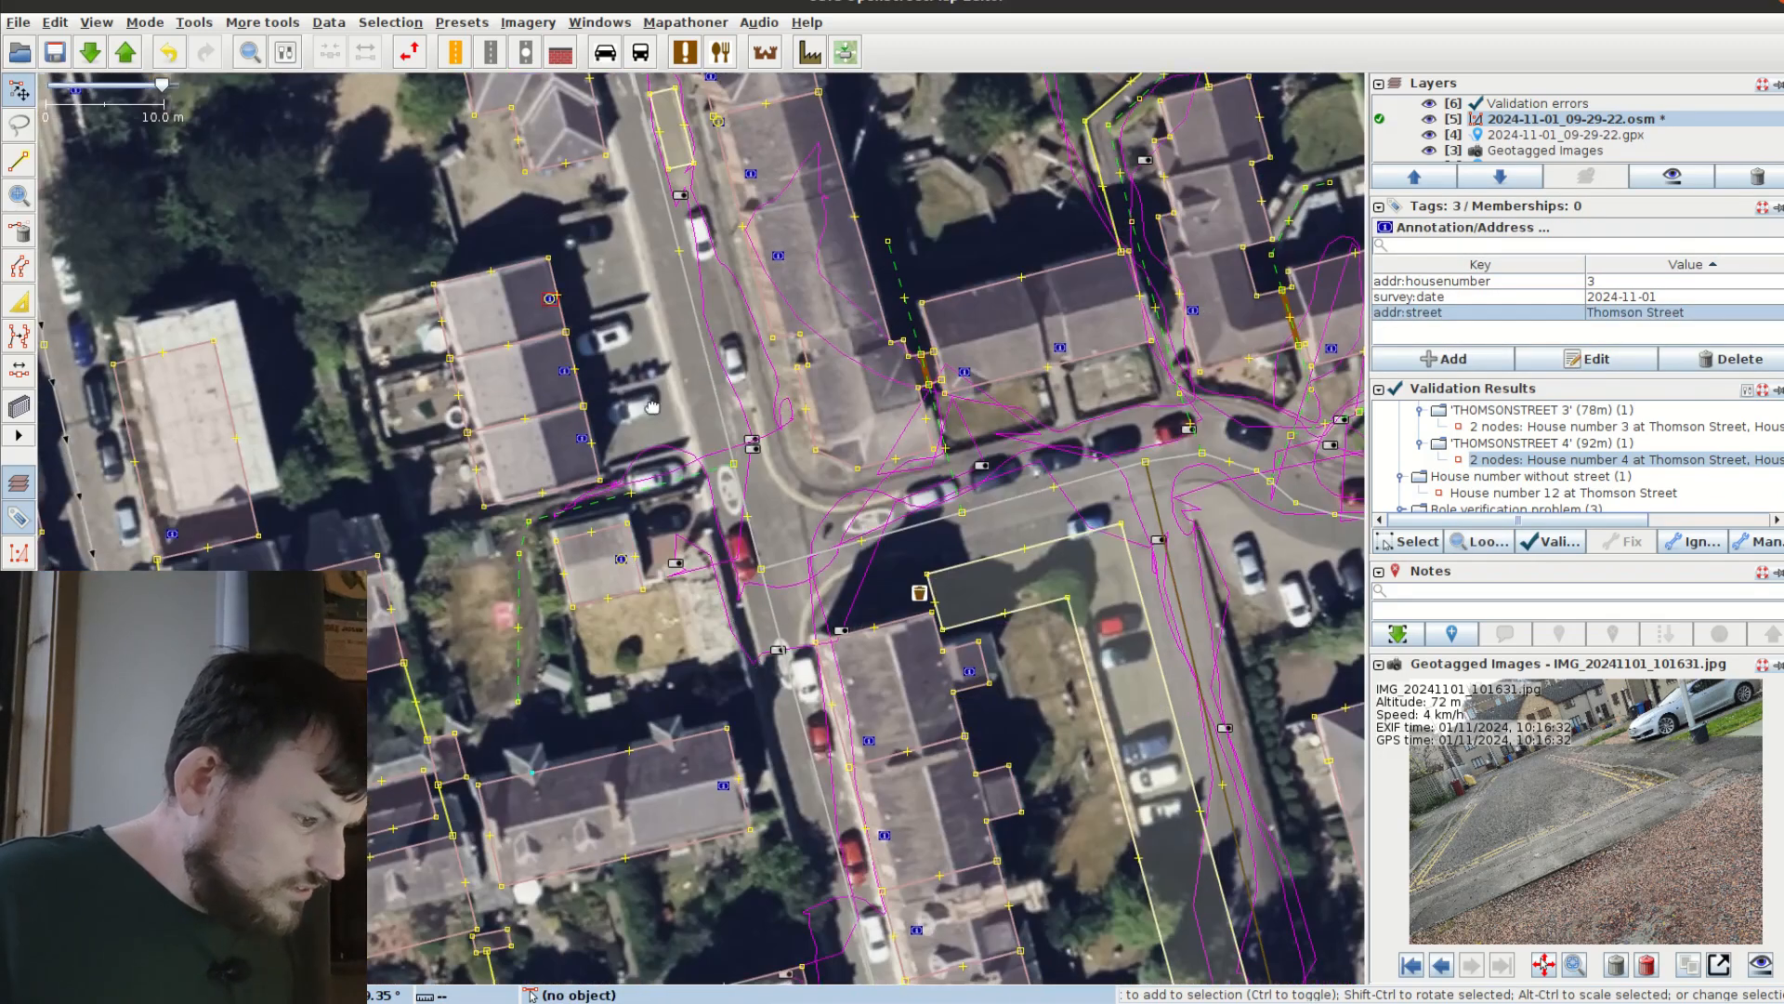
left_click(1431, 120)
scroll(855, 609, "down", 4)
scroll(849, 744, "up", 6)
left_click_drag(857, 686, 846, 594)
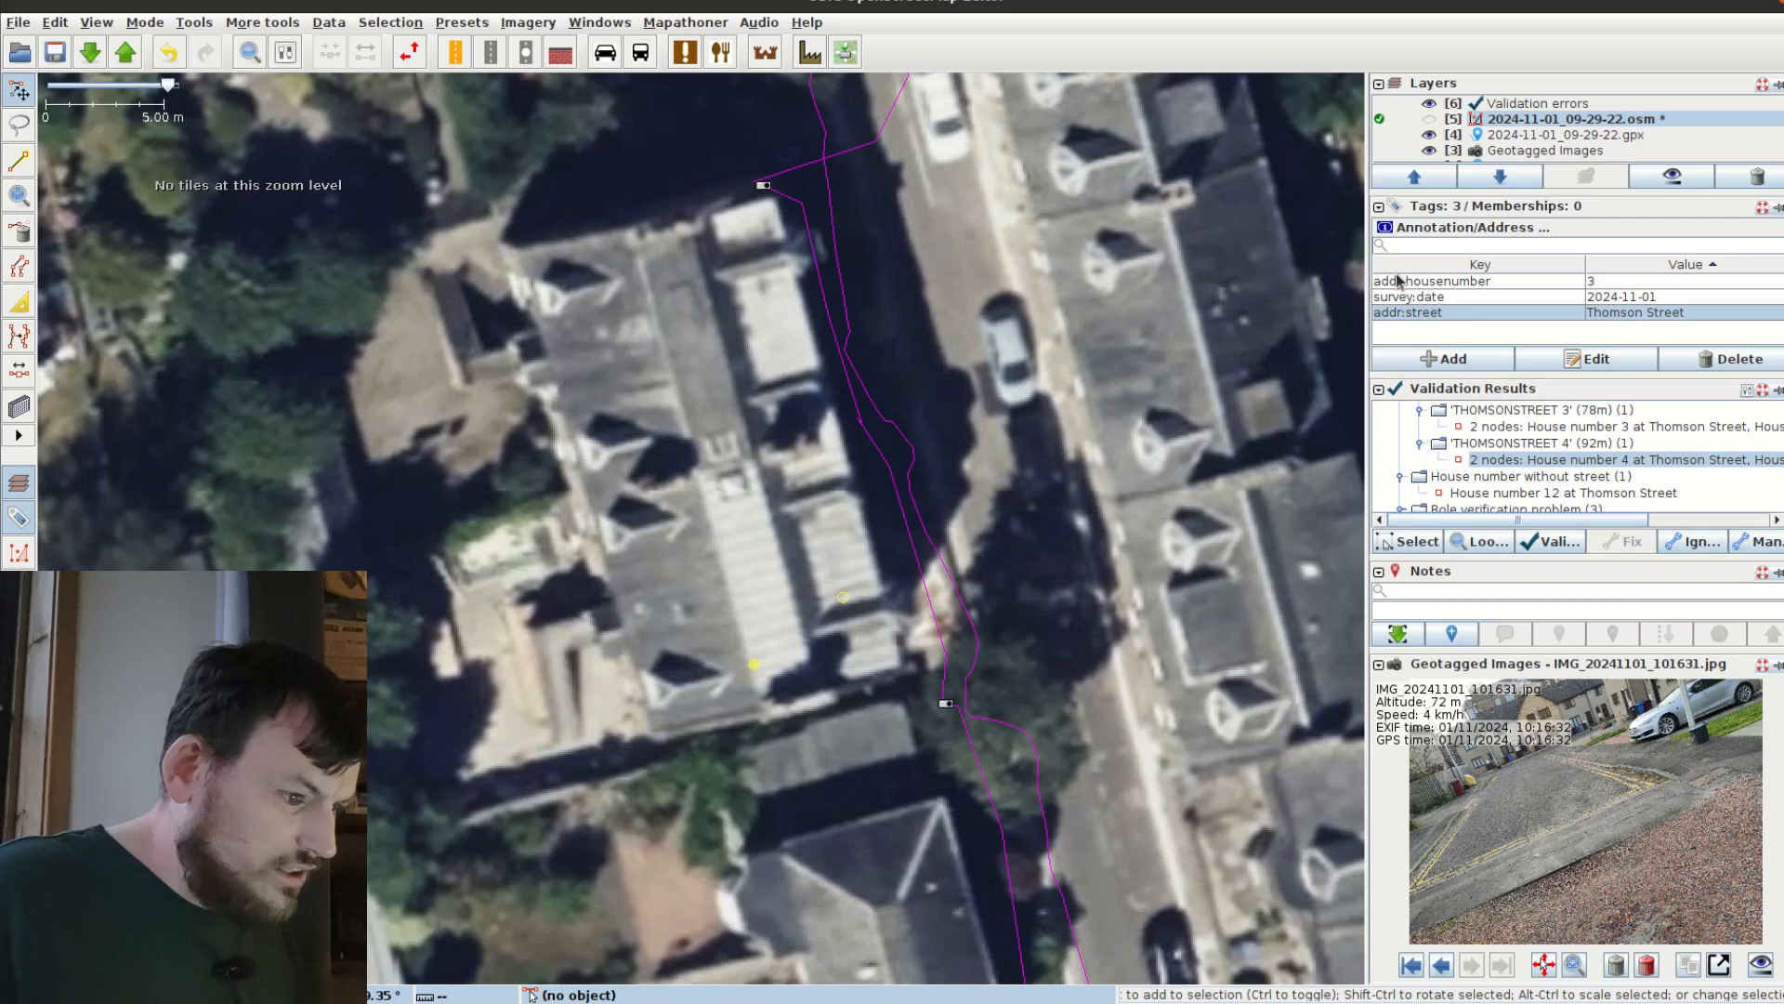
left_click(1431, 120)
Step: Change the addr:street key of the number 3 Argyll Place node to addr:parentstreet, with the value Thomson Street
left_click(804, 481)
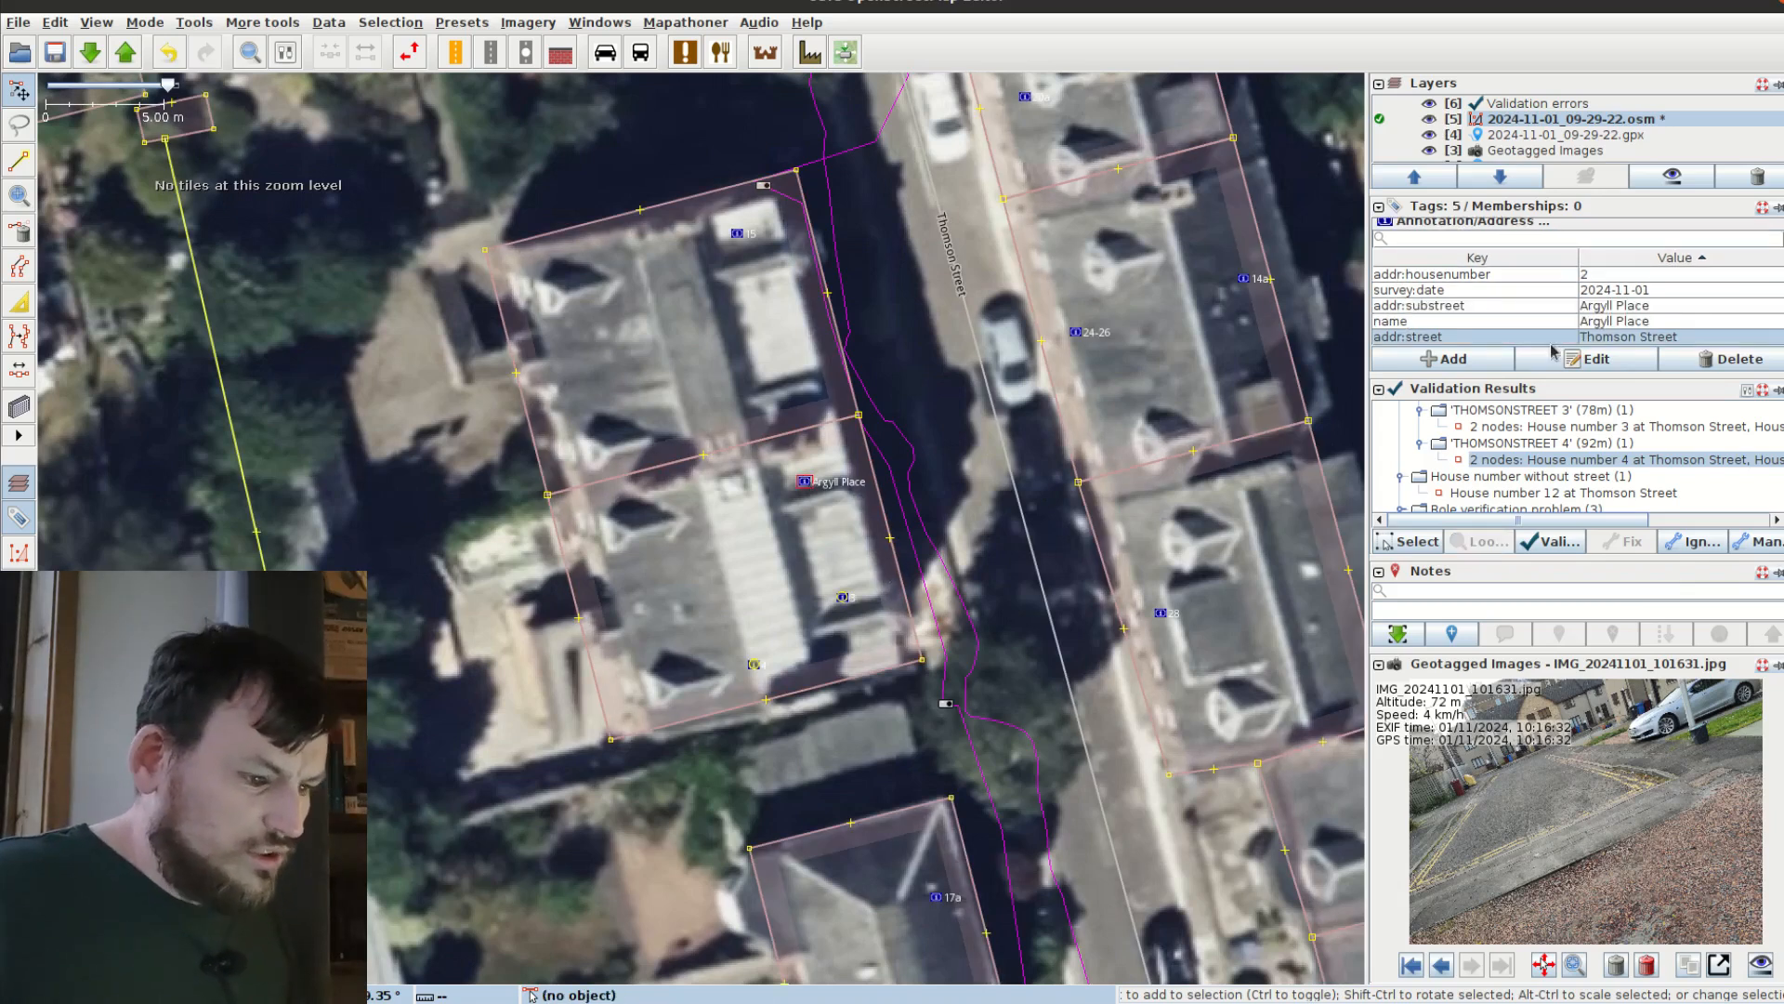
left_click(842, 598)
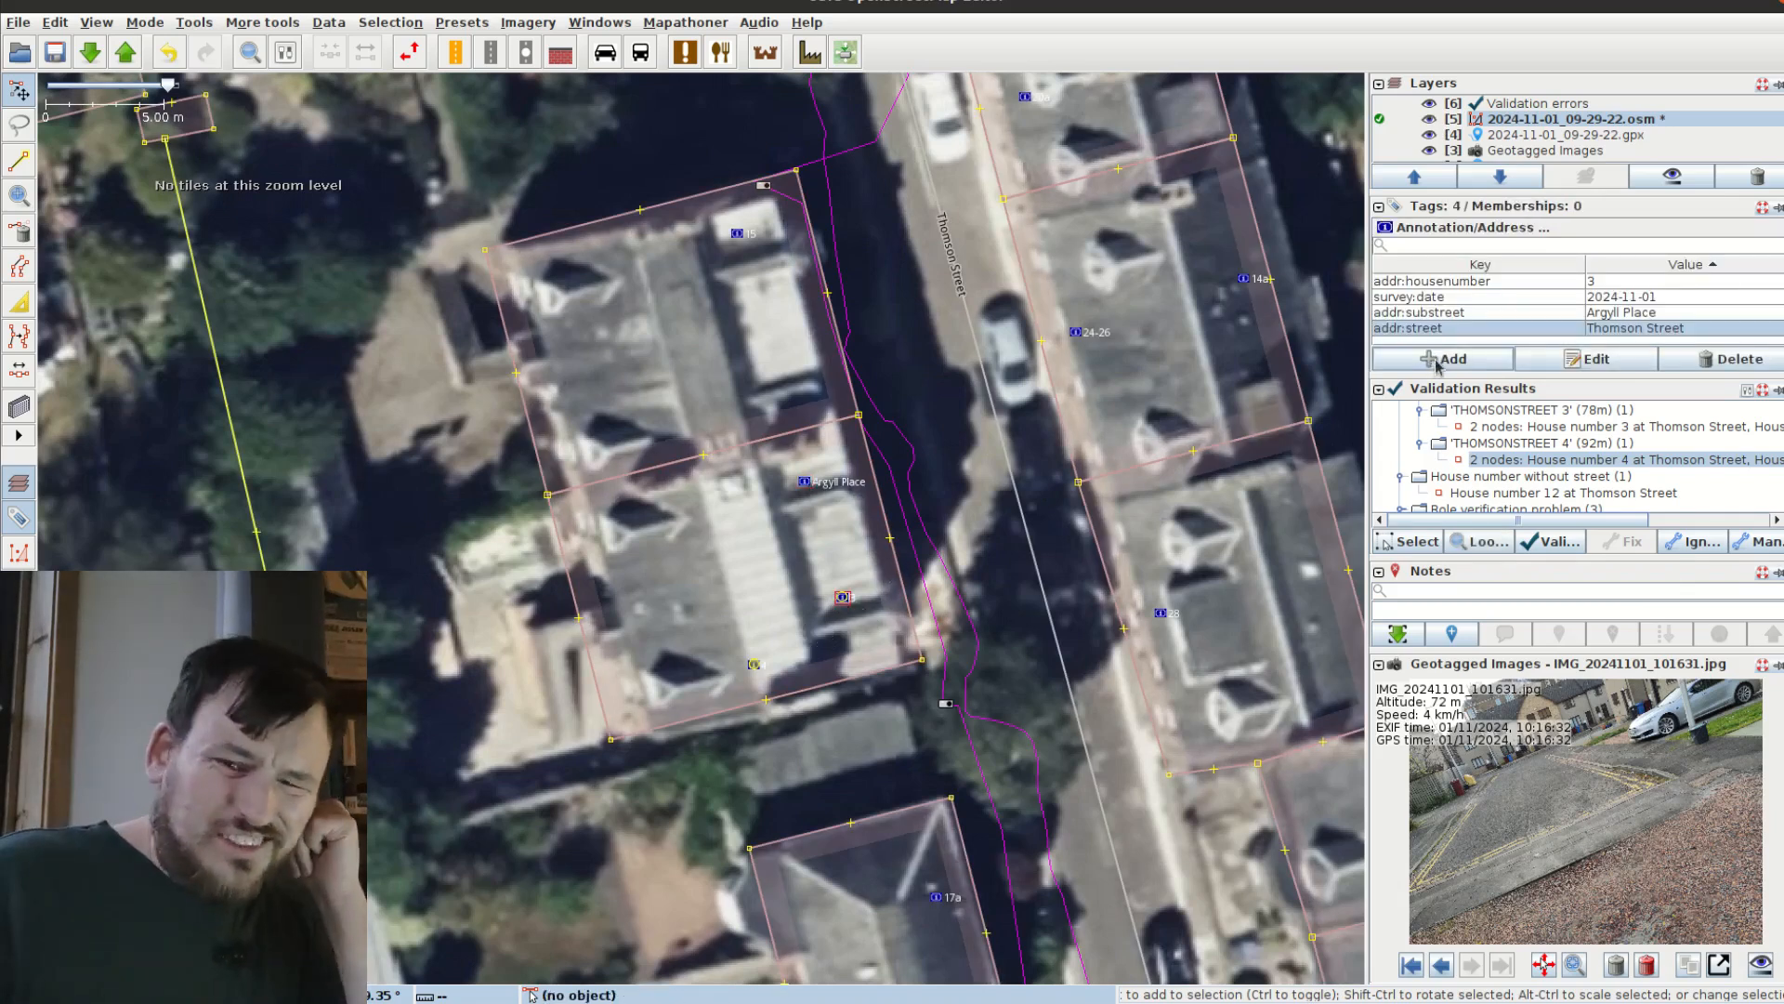
double_click(1440, 330)
type("addr:par")
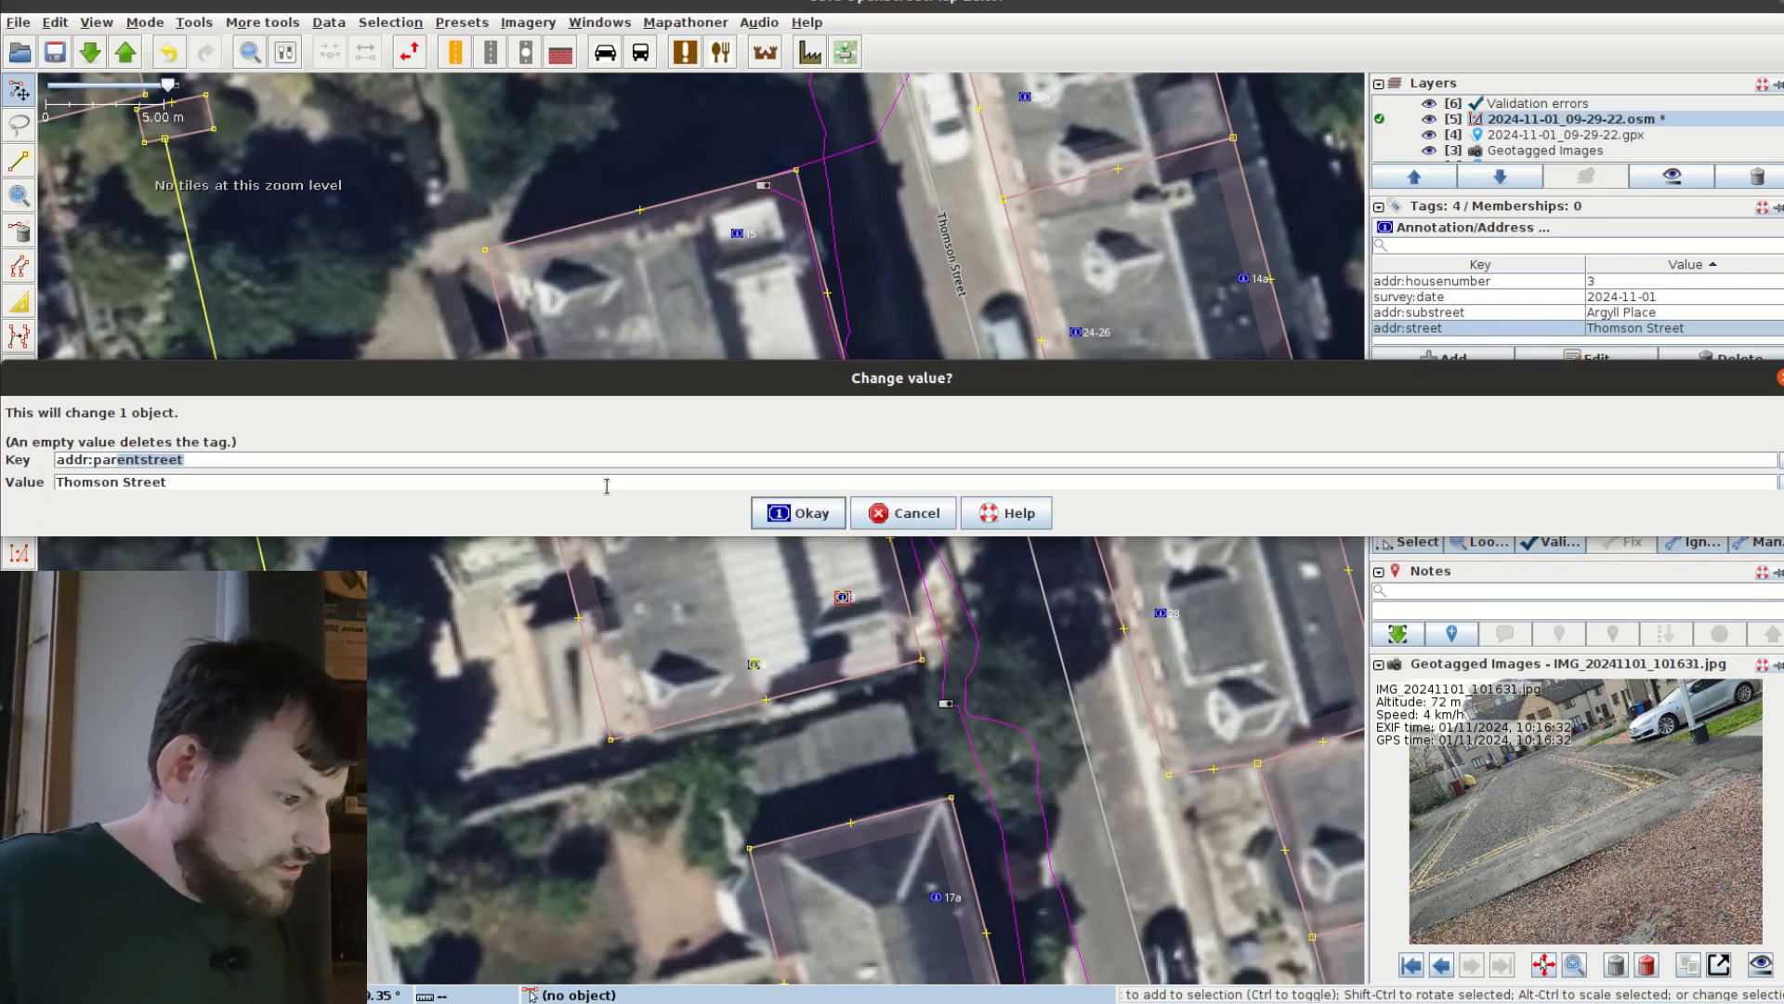
key("Return")
left_click(797, 589)
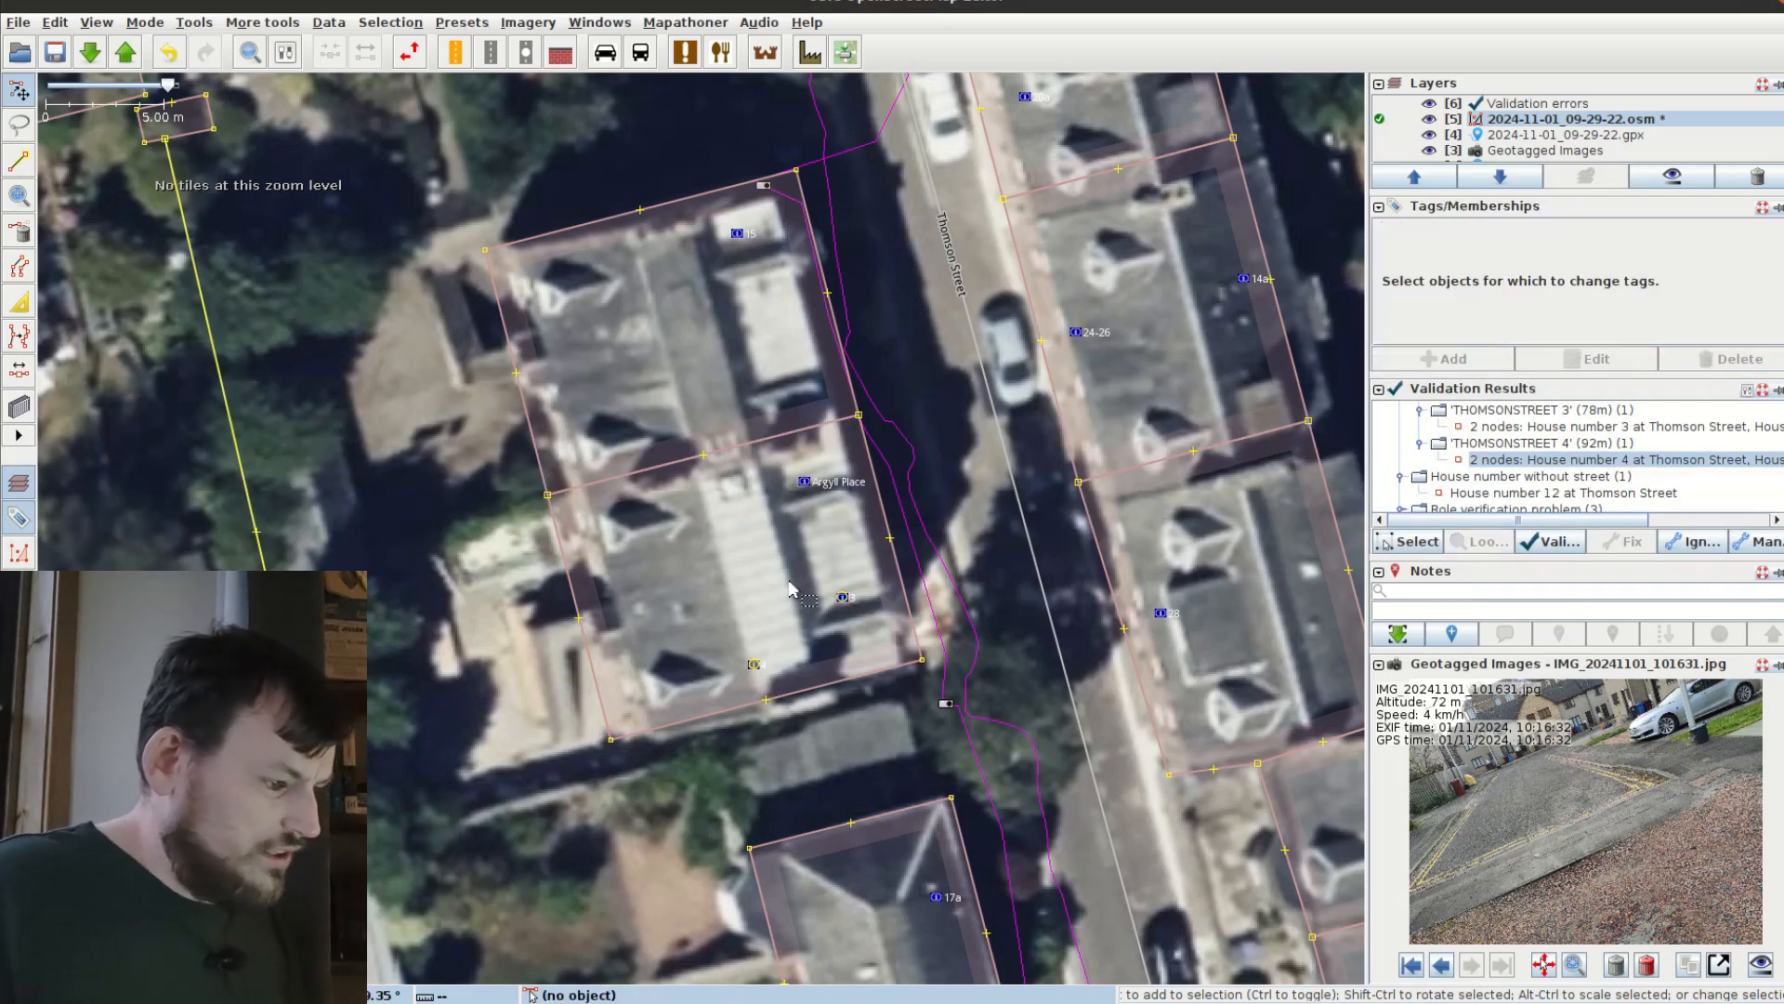
left_click(803, 482)
left_click(808, 561)
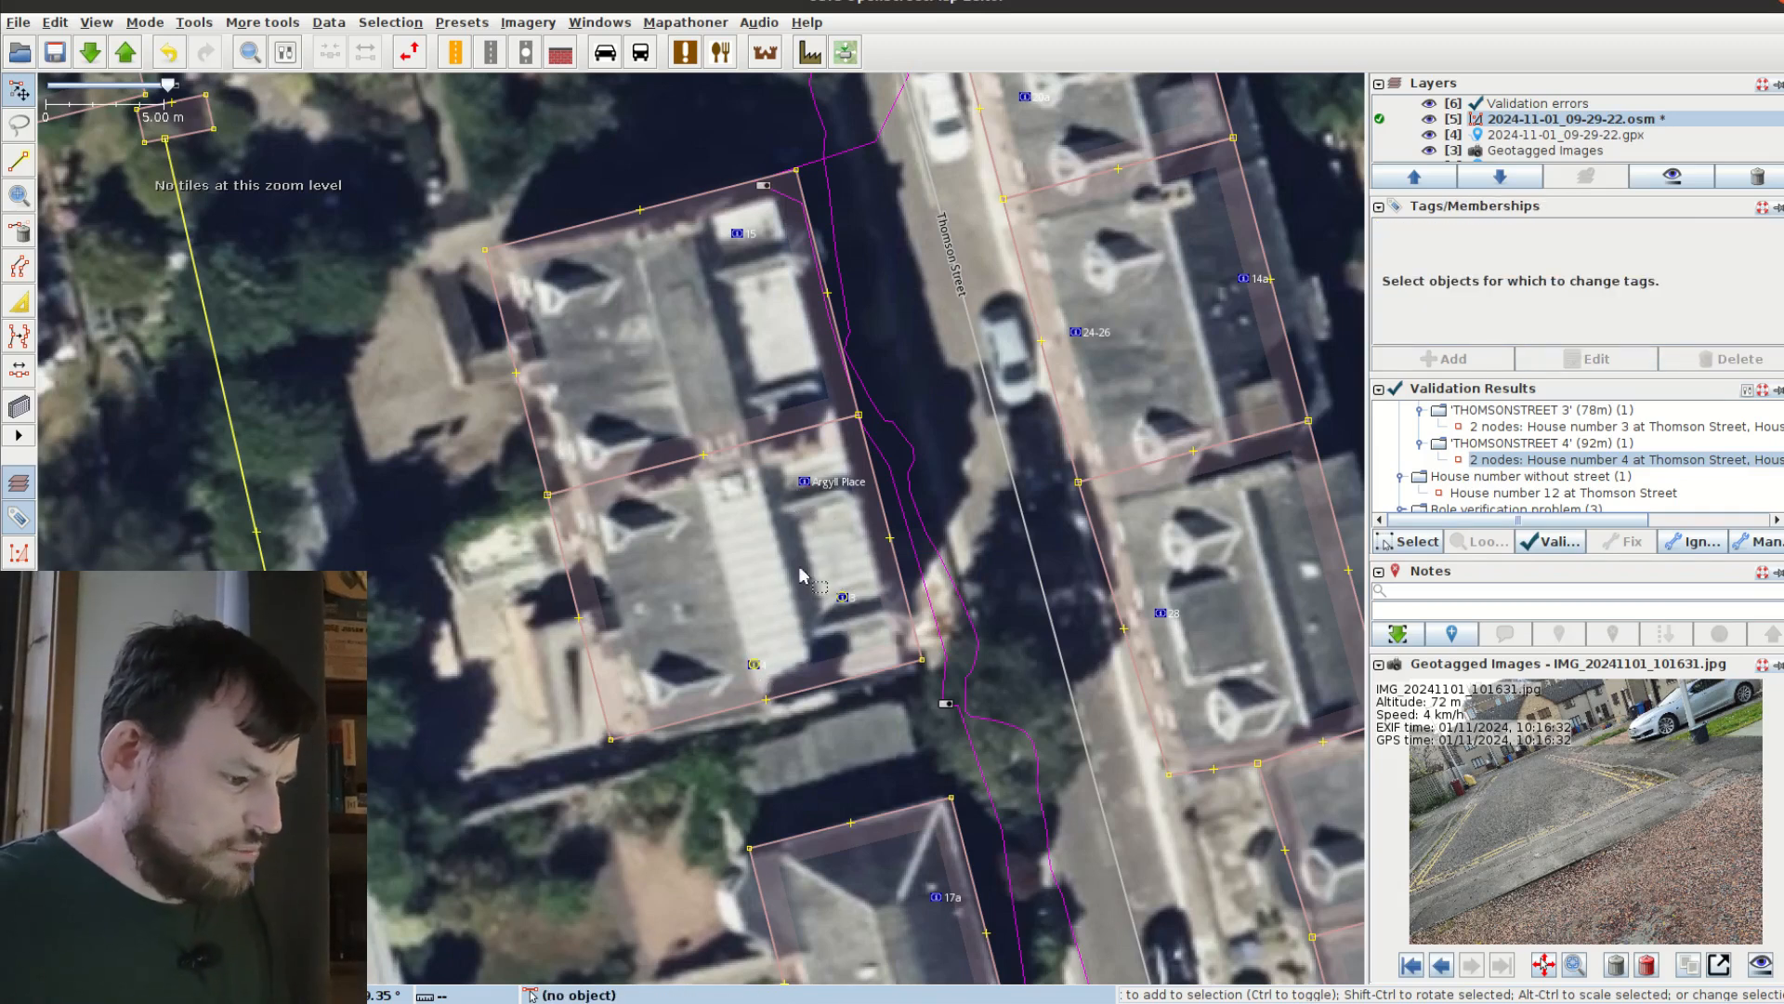
Step: Review the duplicate house number warnings, rerun the pre-upload check and return to editing
left_click_drag(961, 700, 788, 558)
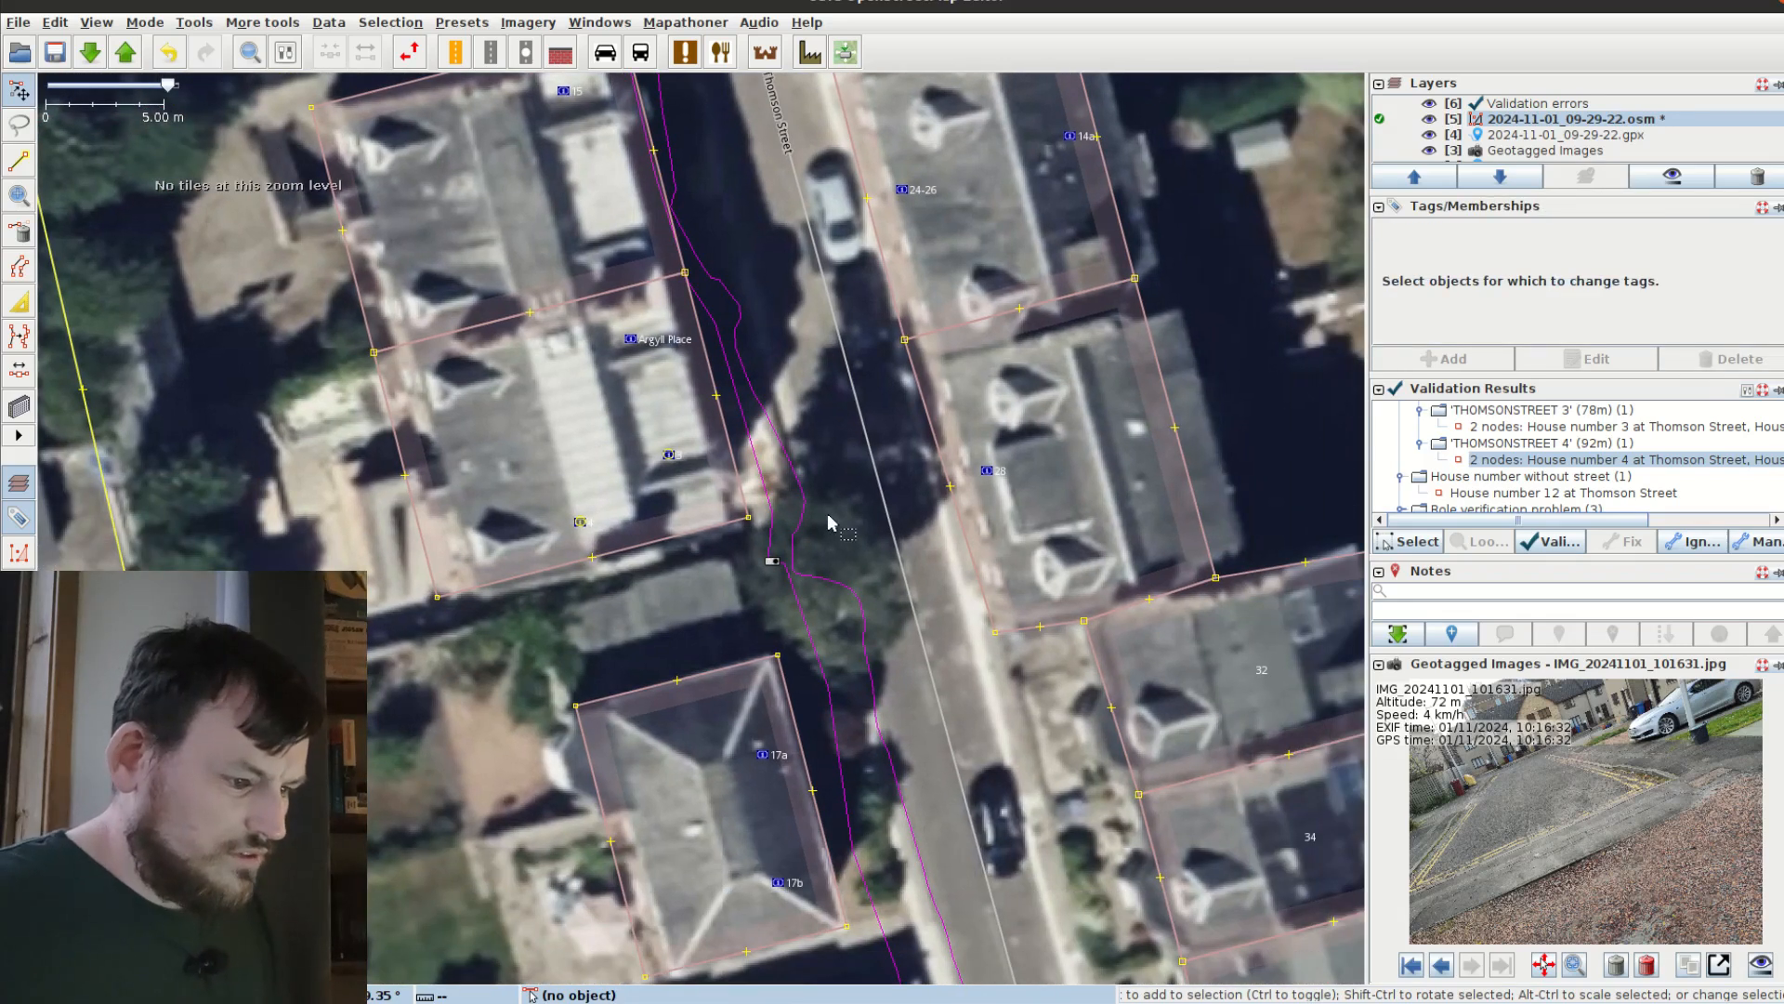
scroll(1507, 453, "down", 1)
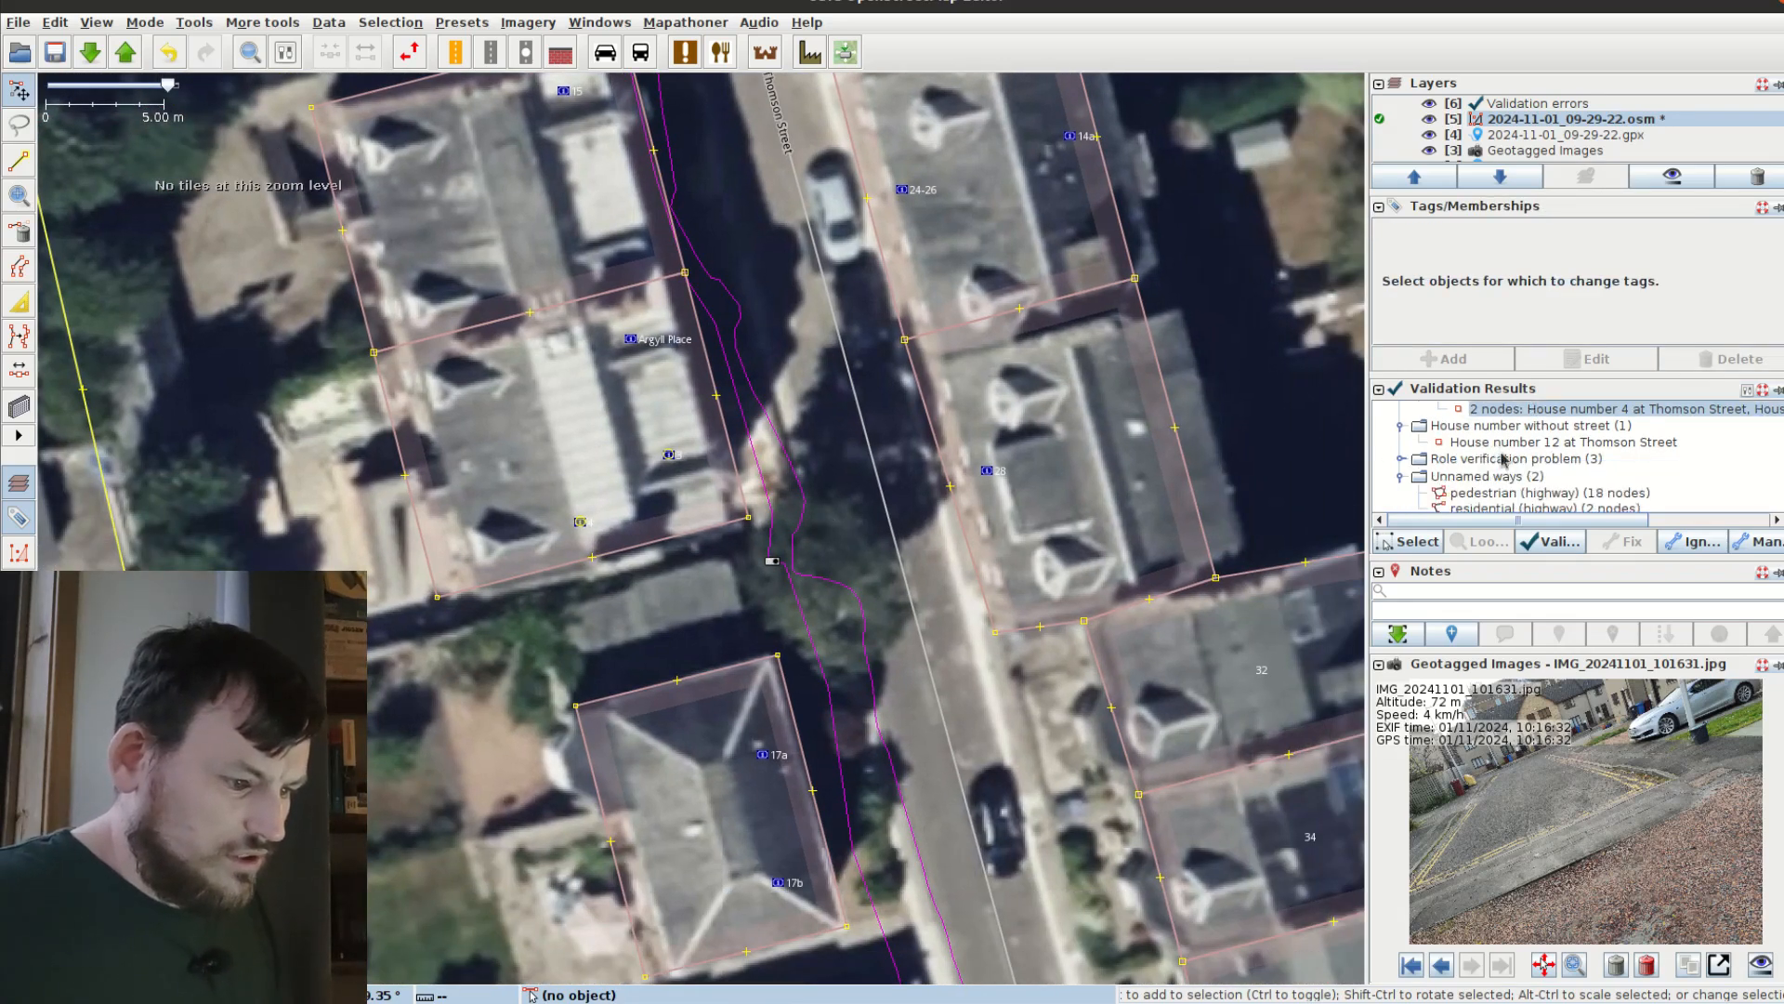
scroll(1503, 458, "down", 1)
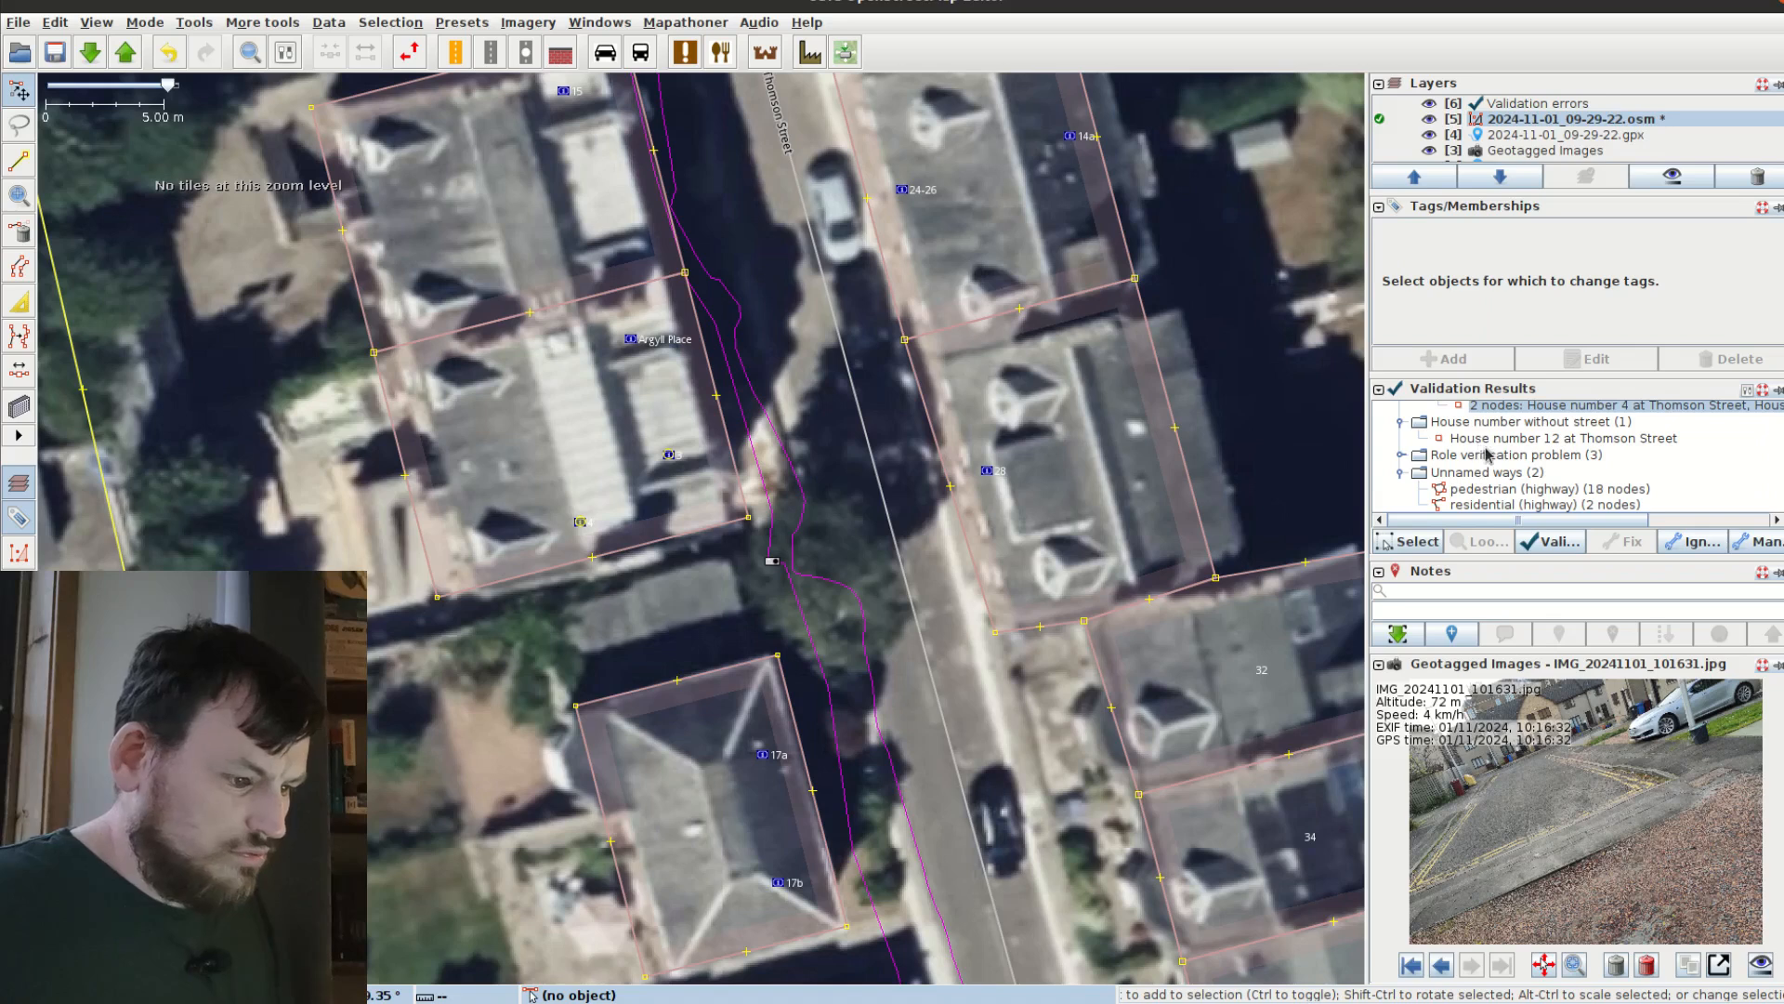
scroll(1486, 460, "up", 2)
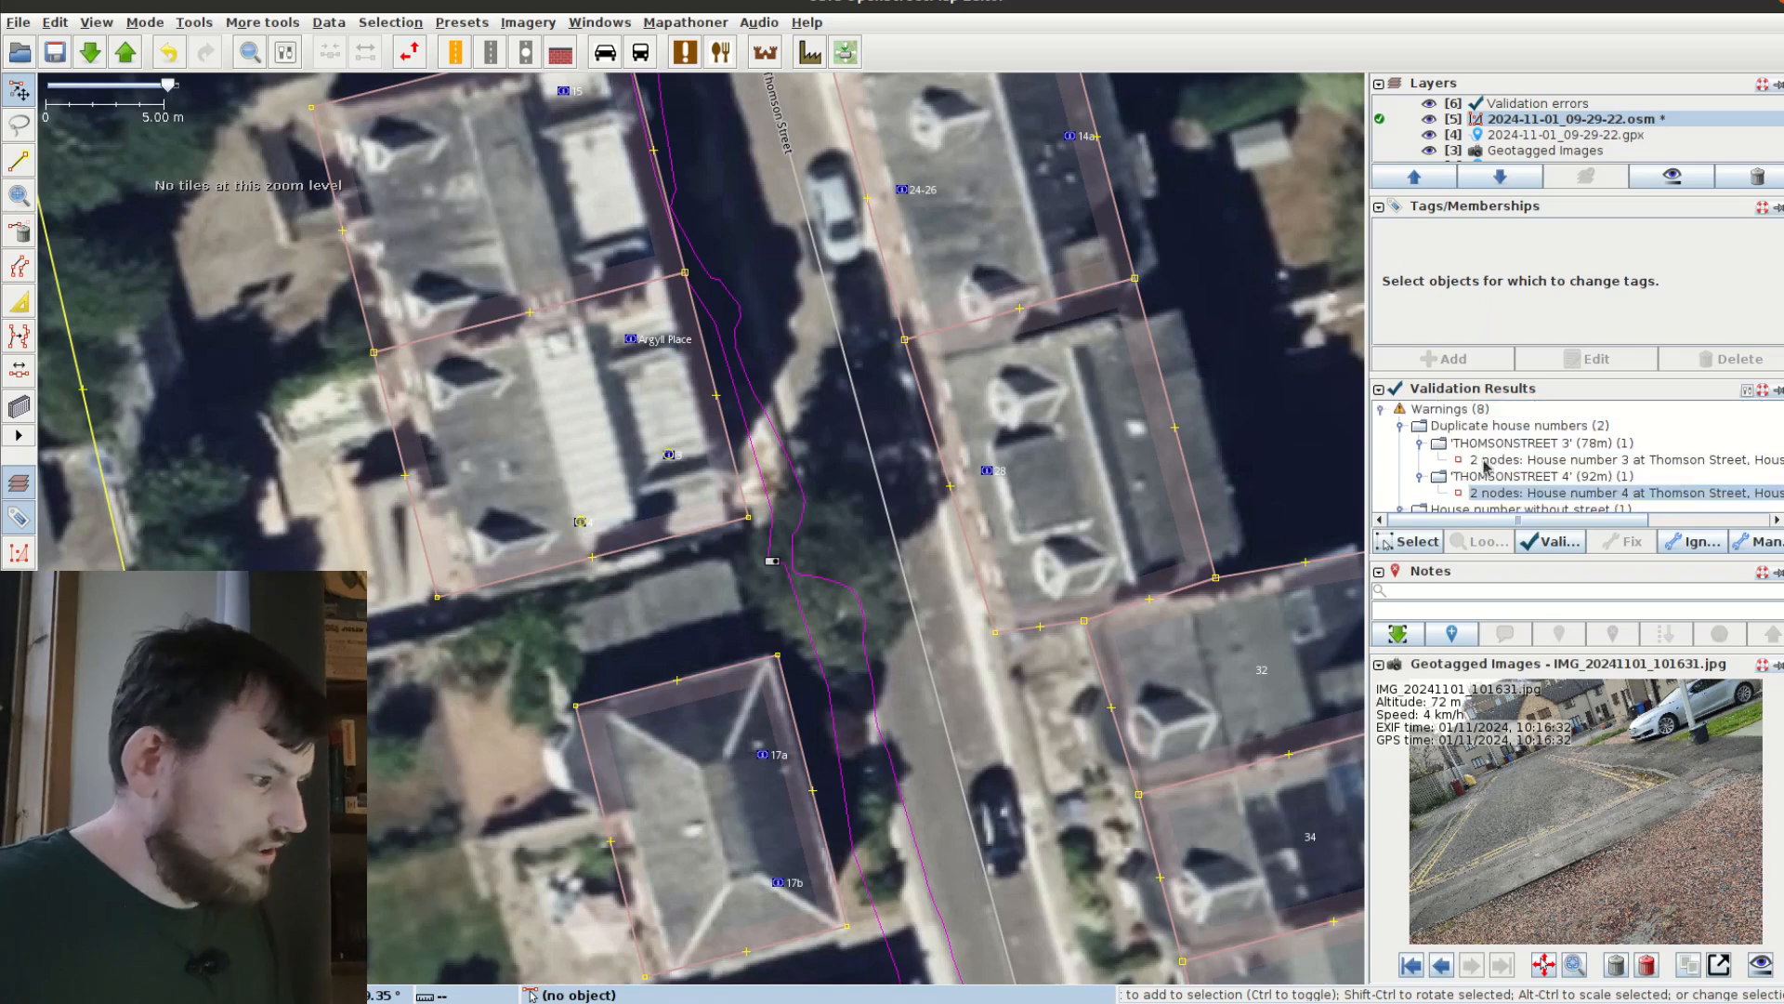
left_click(126, 52)
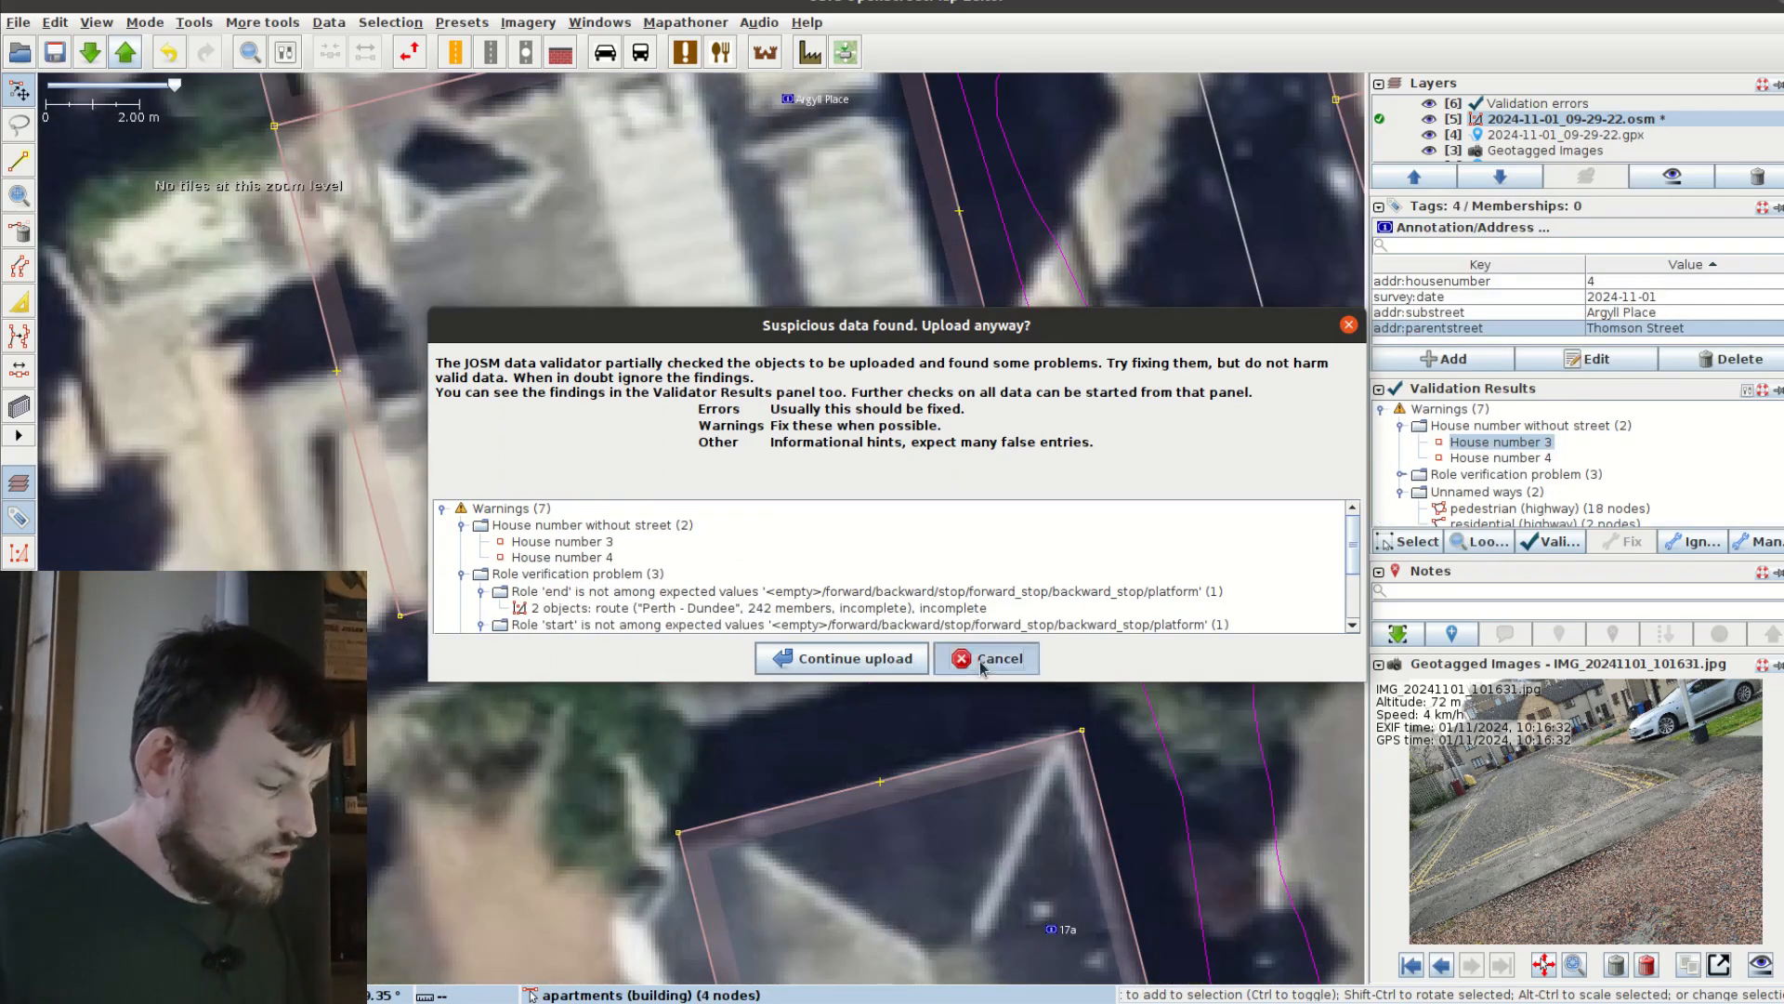
left_click(987, 658)
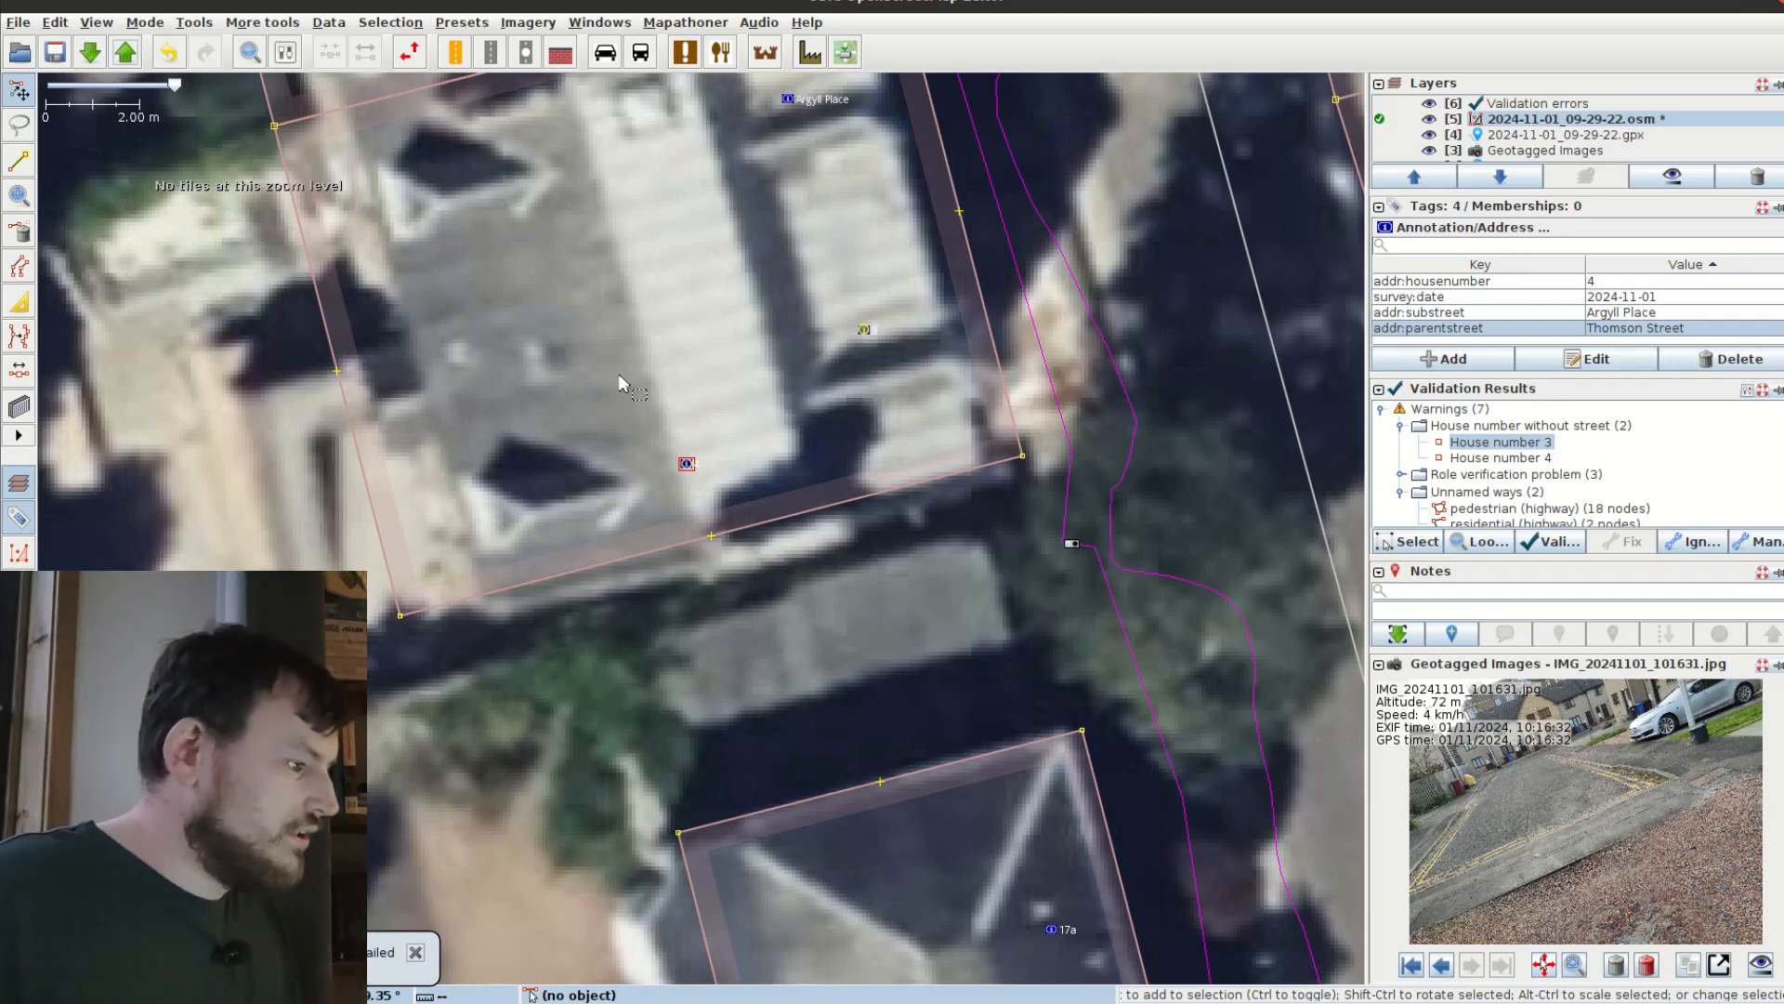
Step: Continue the upload past the validation warnings and enter the changeset comment "House numbers and other detail around Thomson Street"
left_click(129, 56)
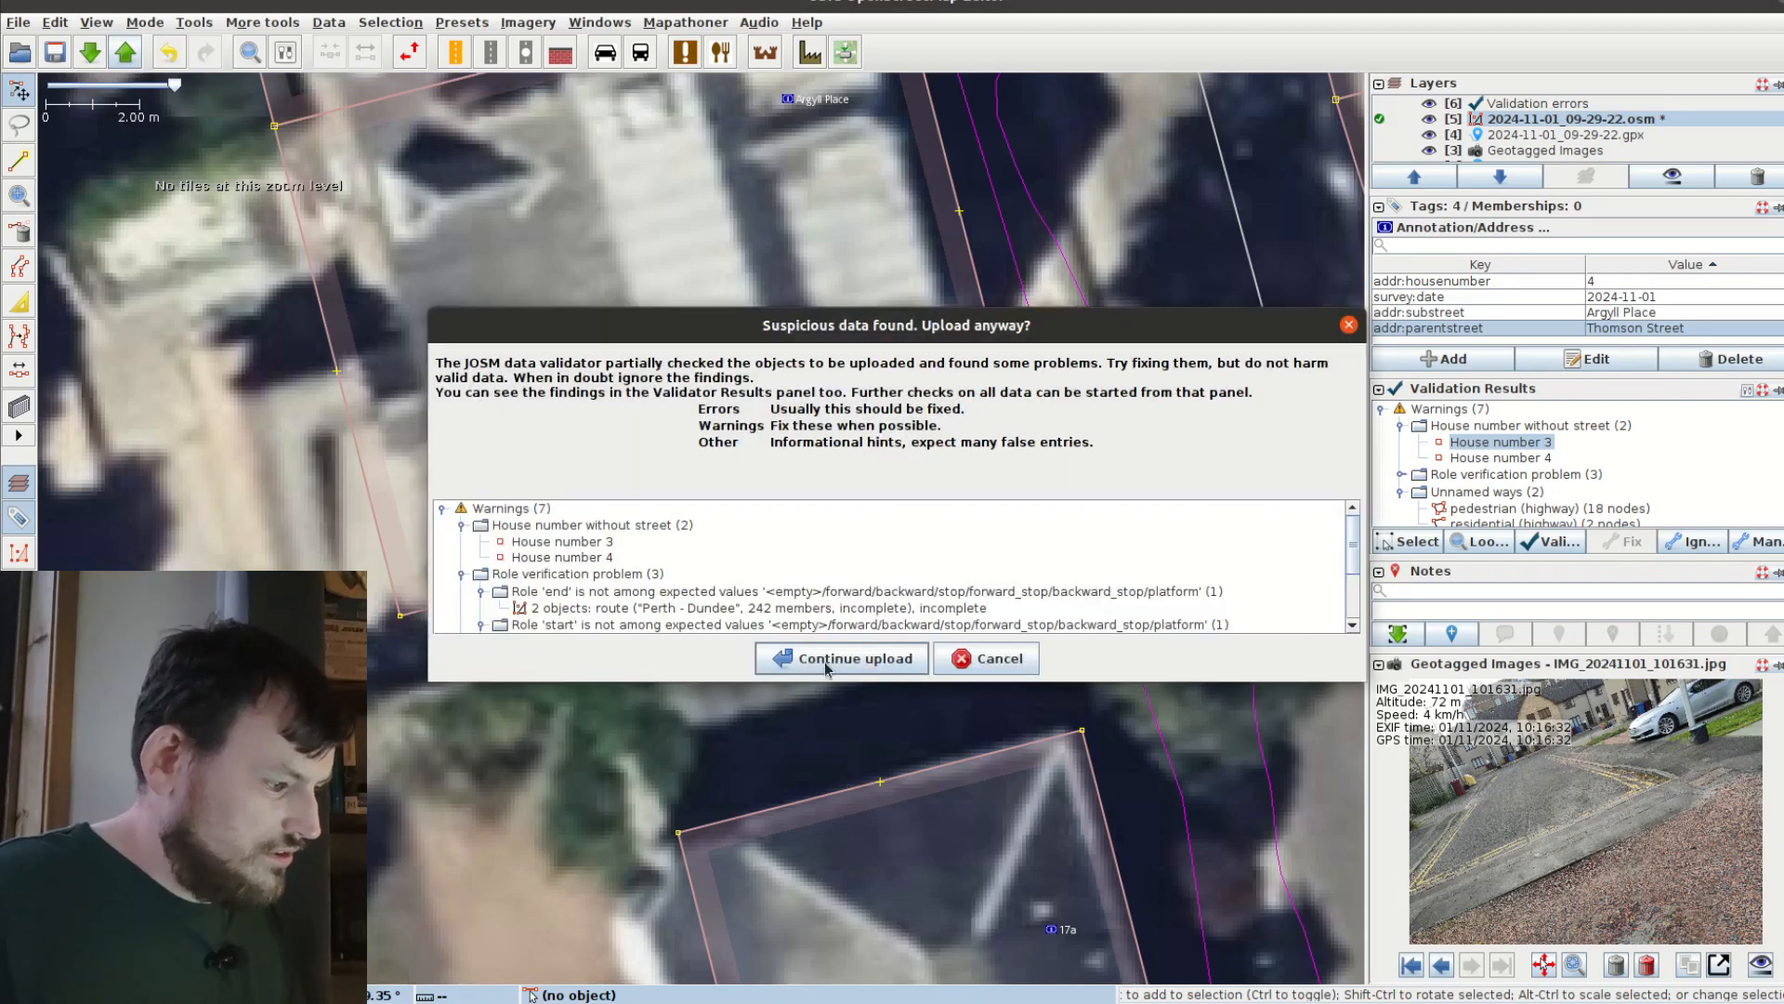
left_click(785, 653)
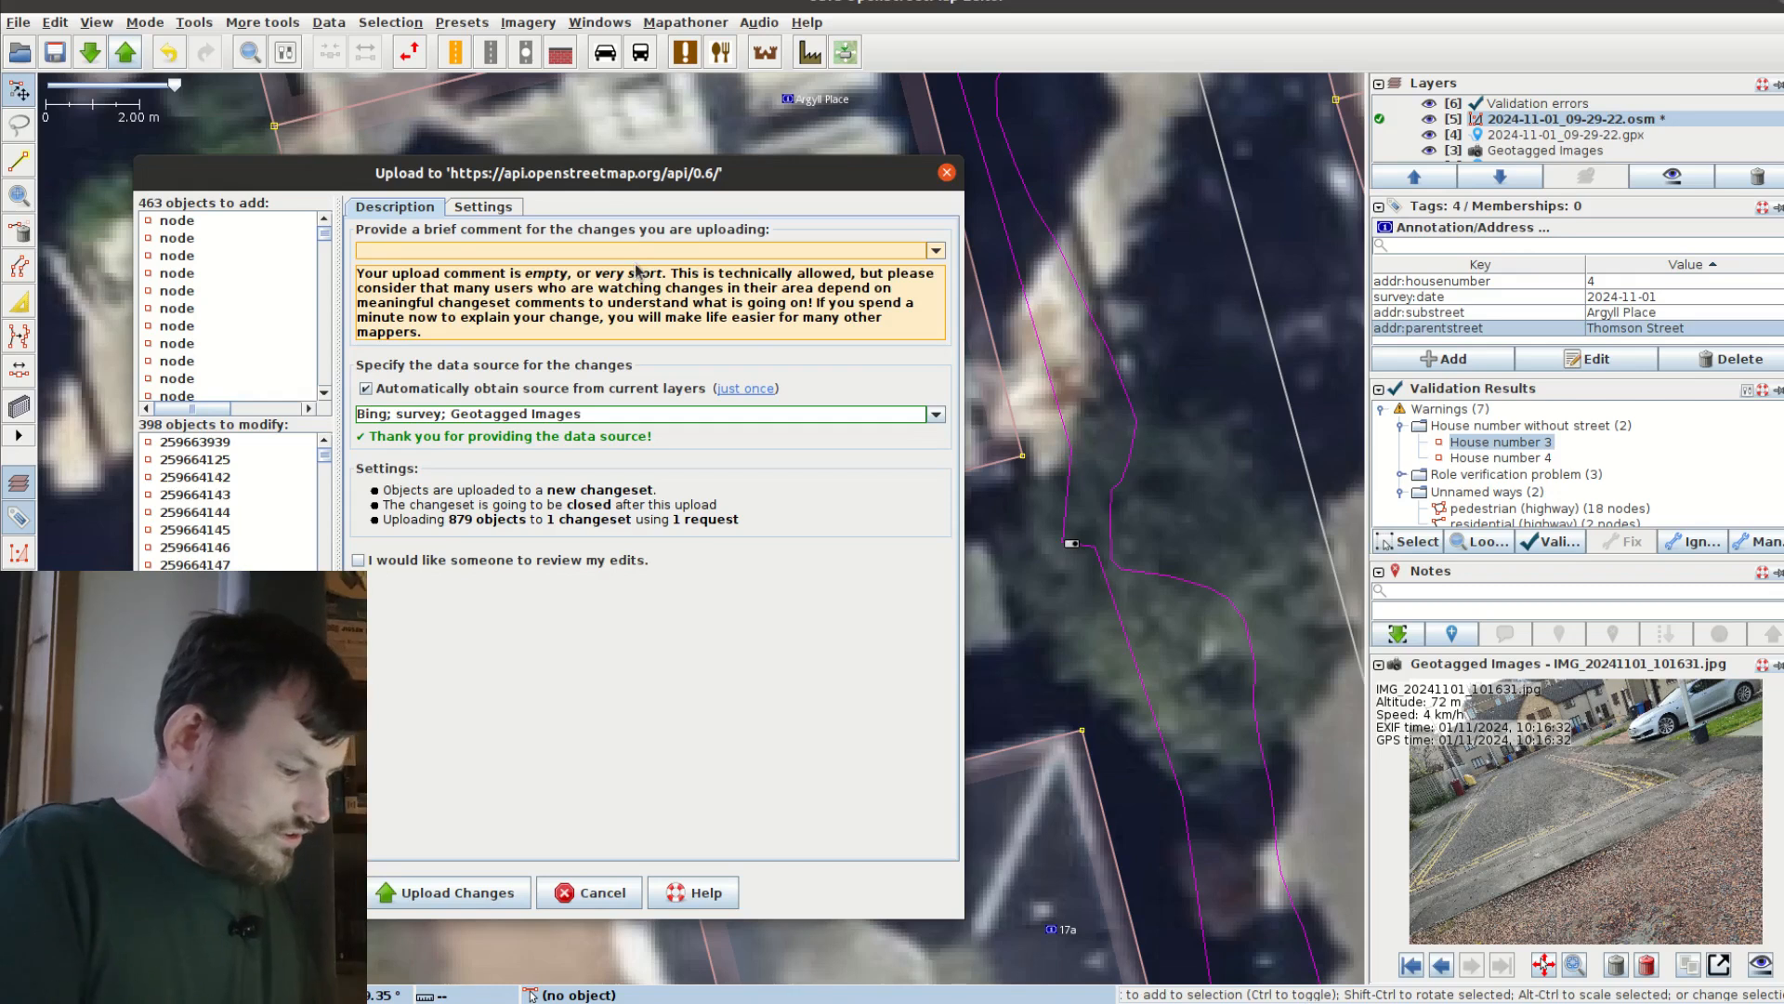
type("House numbers and other det")
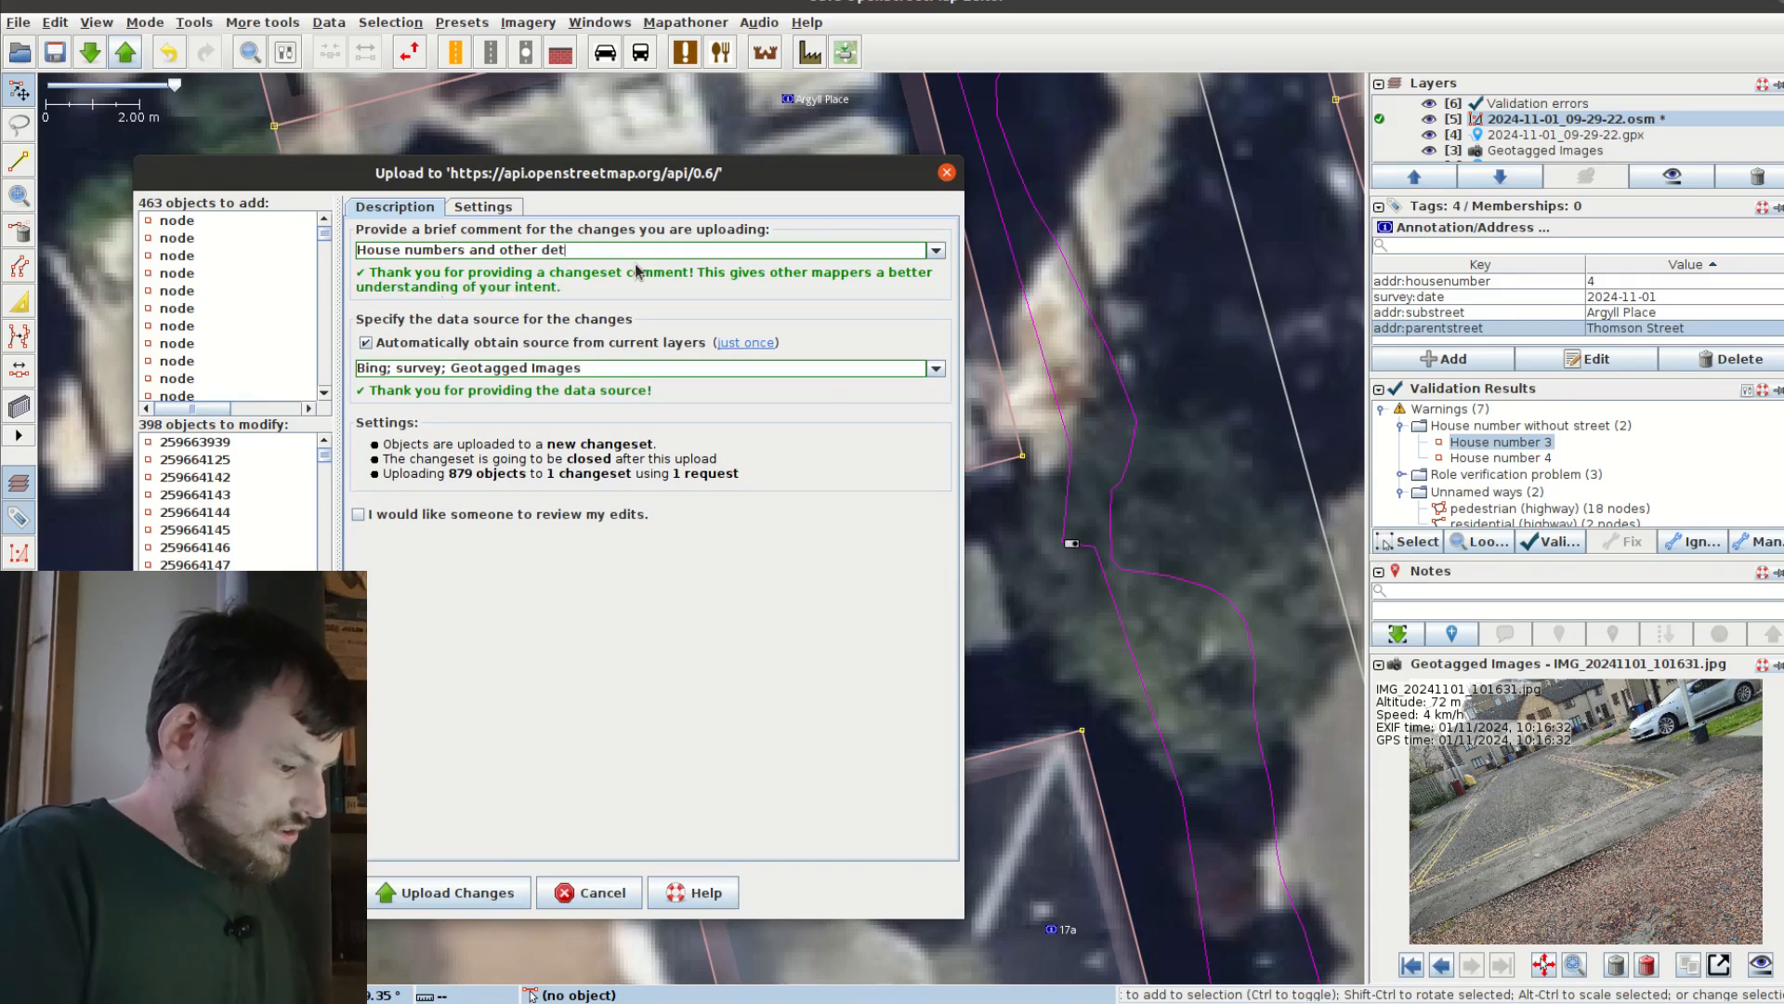
type("ail around Thomson Street")
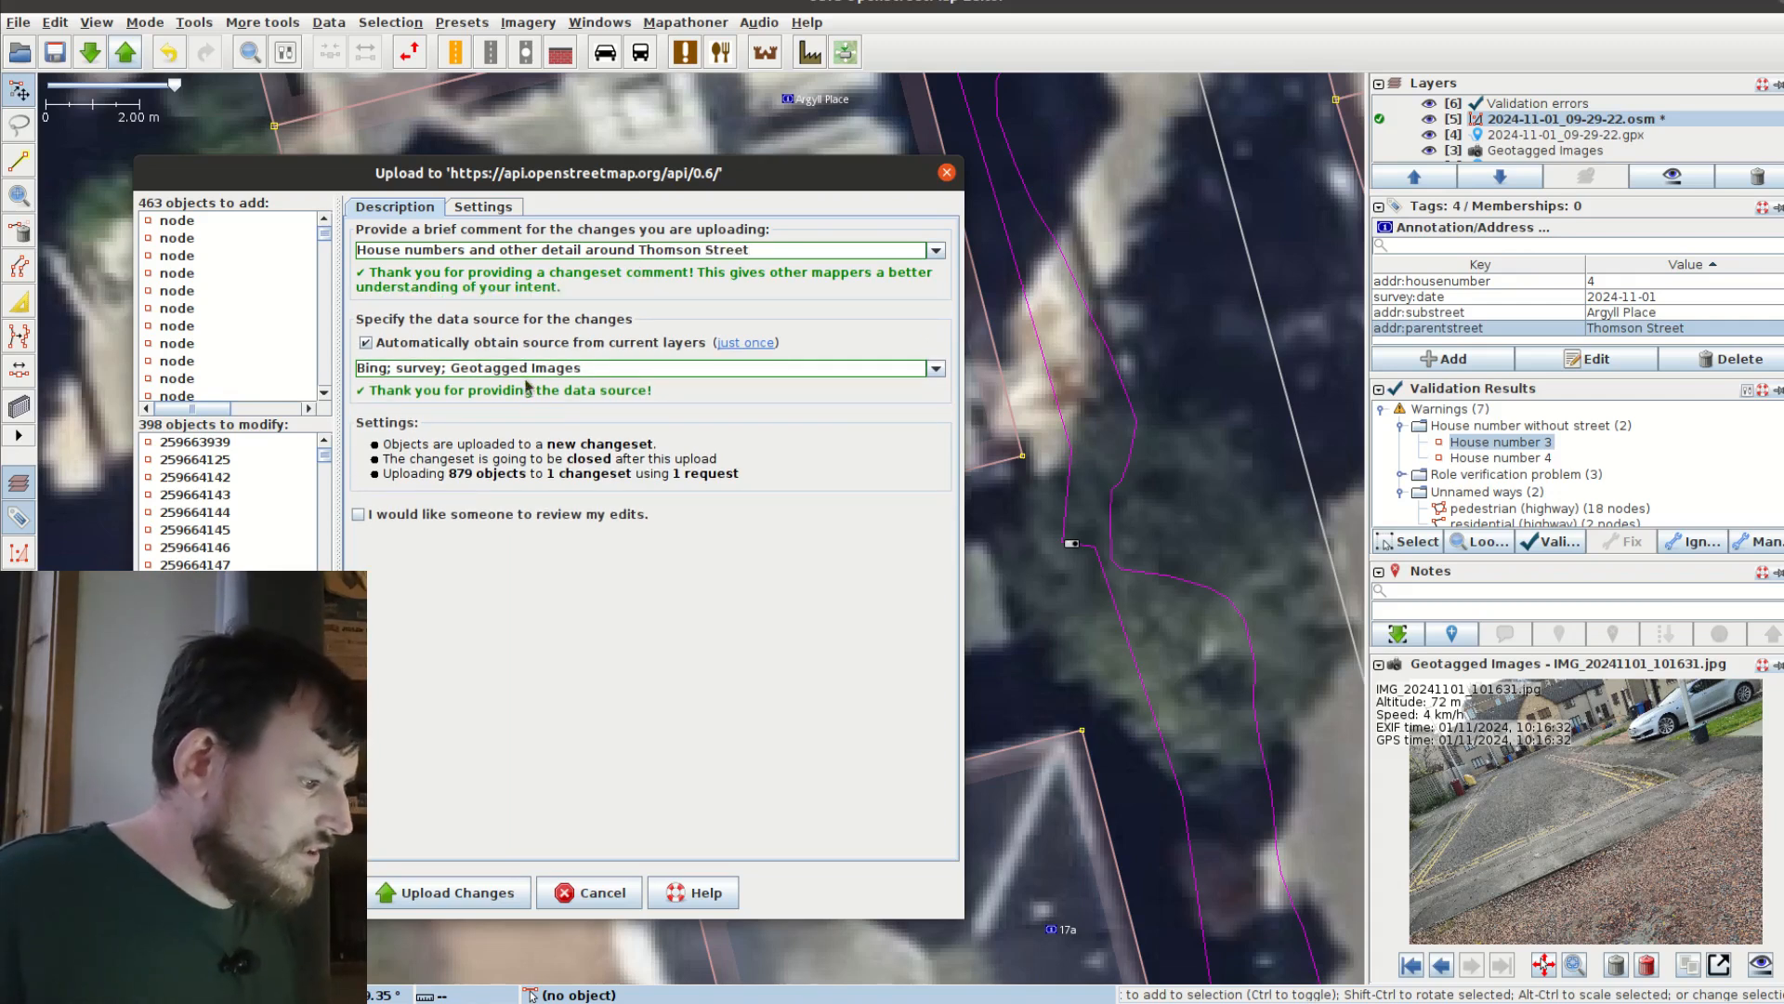
Step: Add a survey:date changeset tag with the value 20241101 and upload the changes to OpenStreetMap
left_click(484, 208)
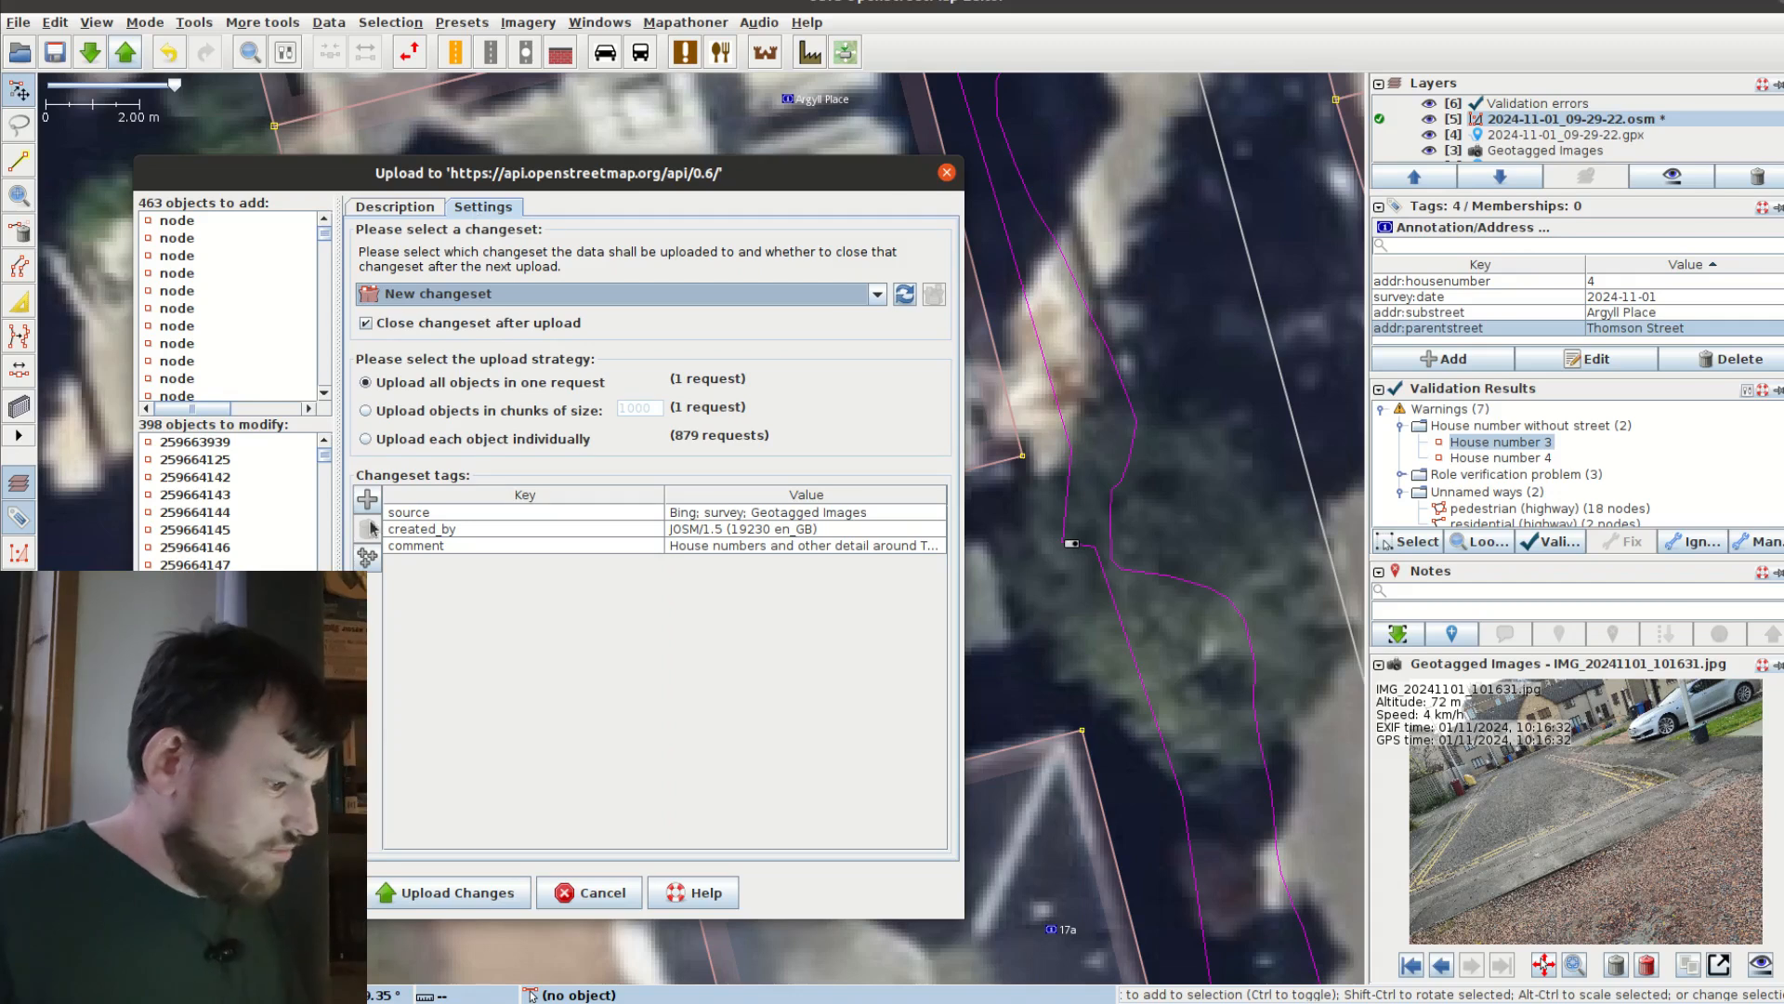
left_click(367, 499)
type("survey")
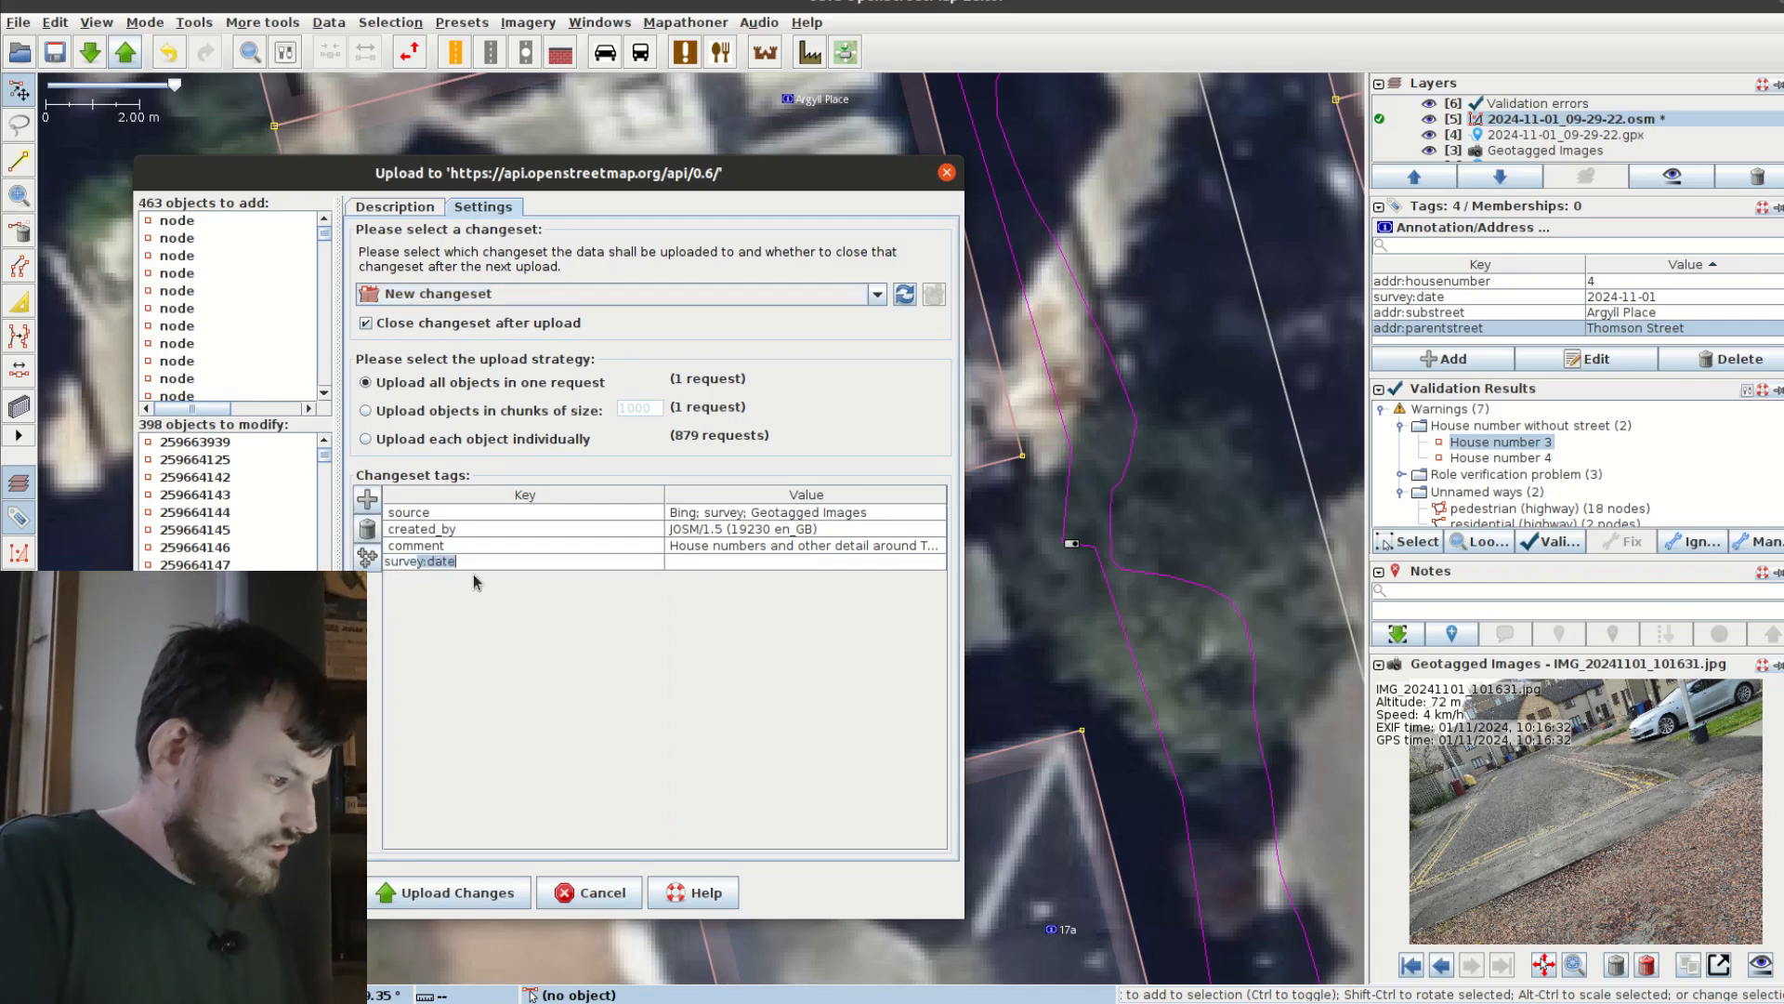
type(":")
key("Tab")
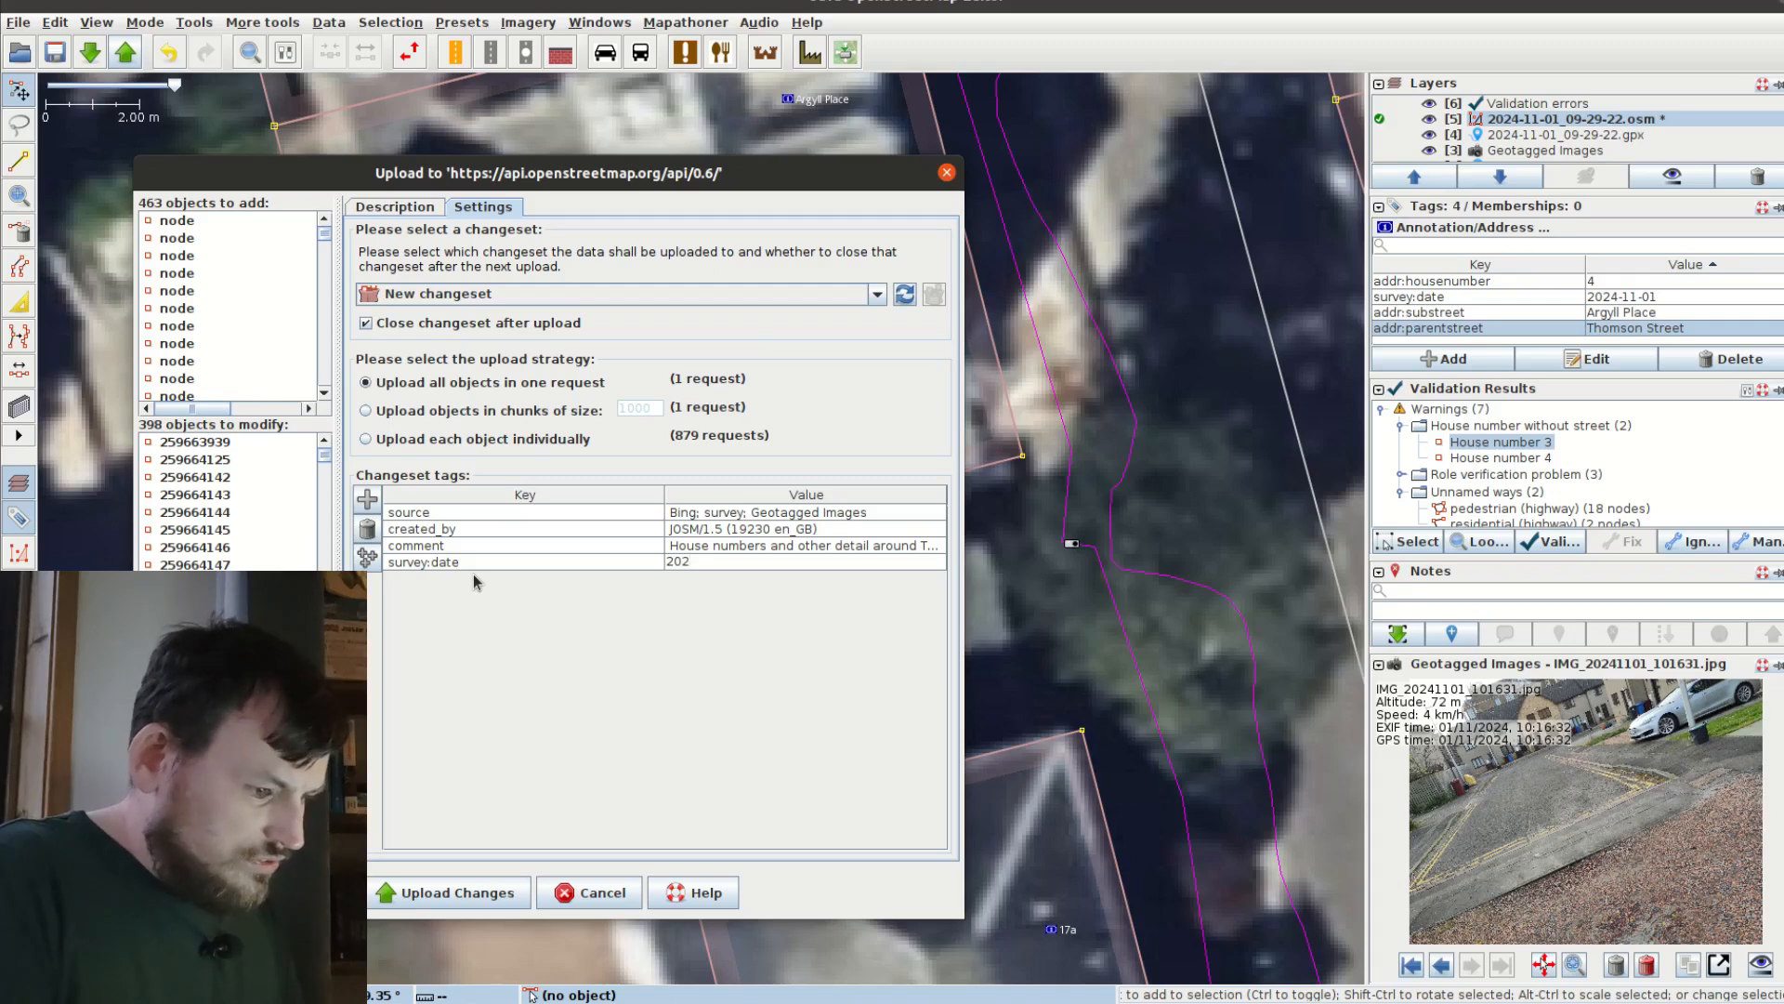
type("2024110")
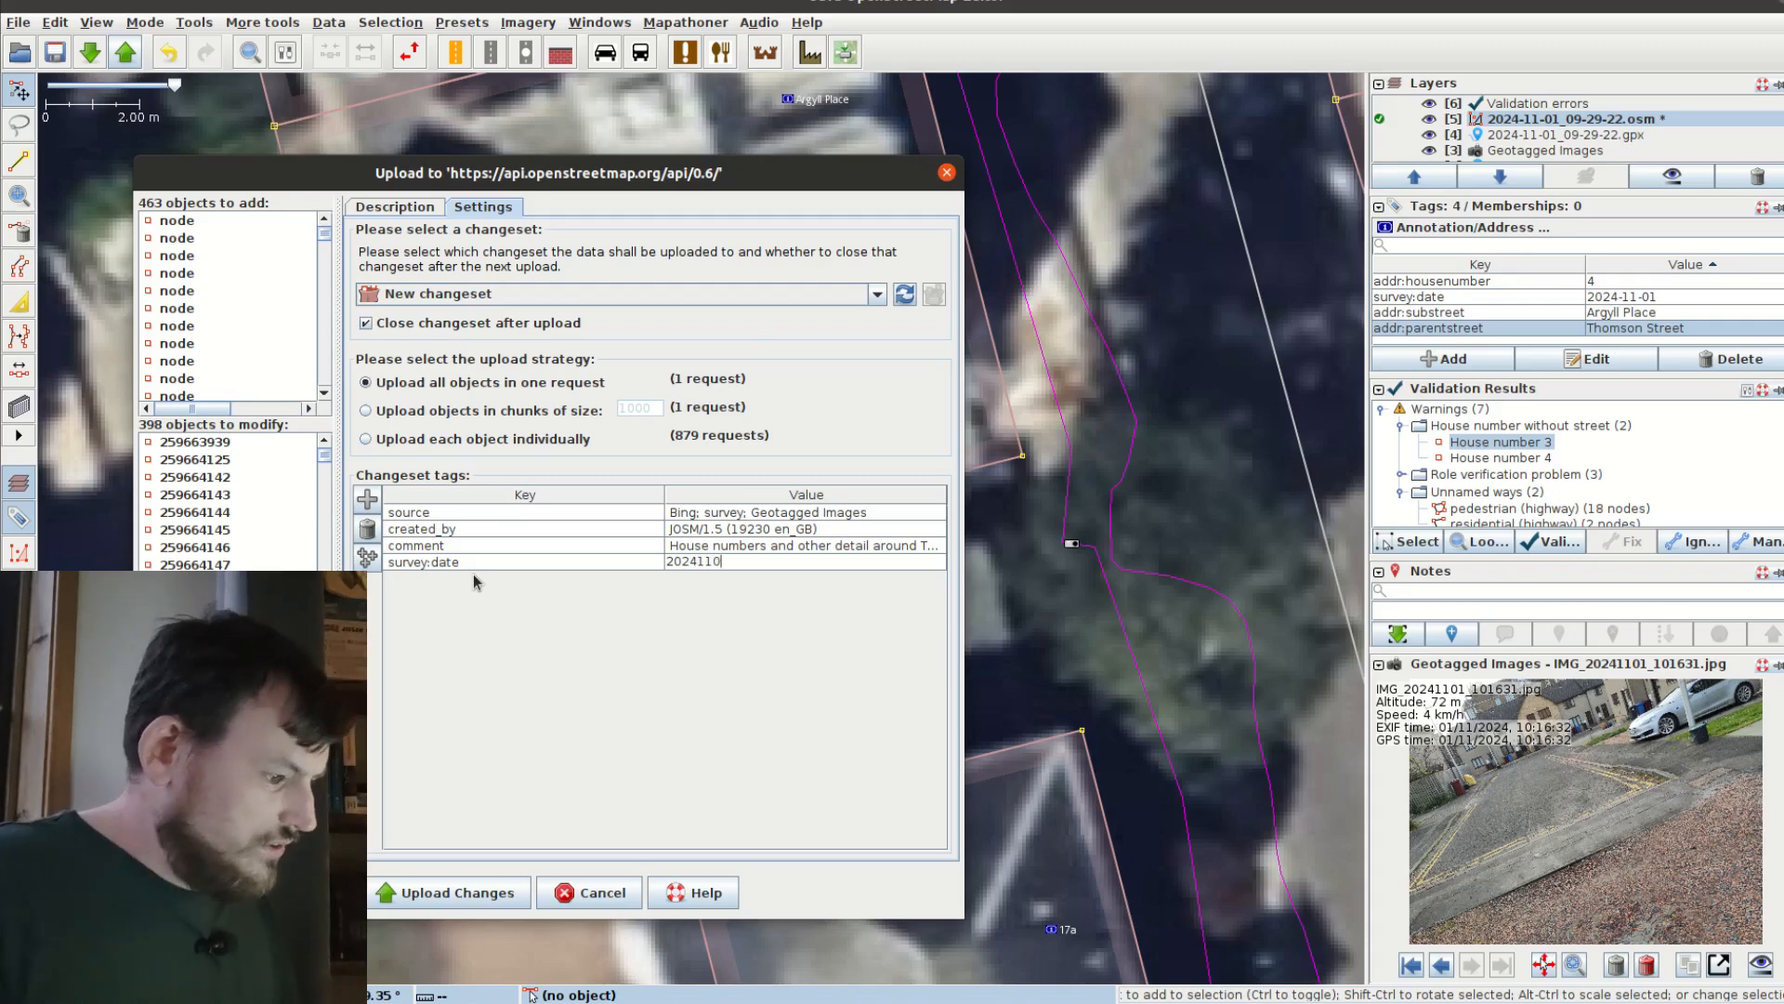
type("1")
key("Tab")
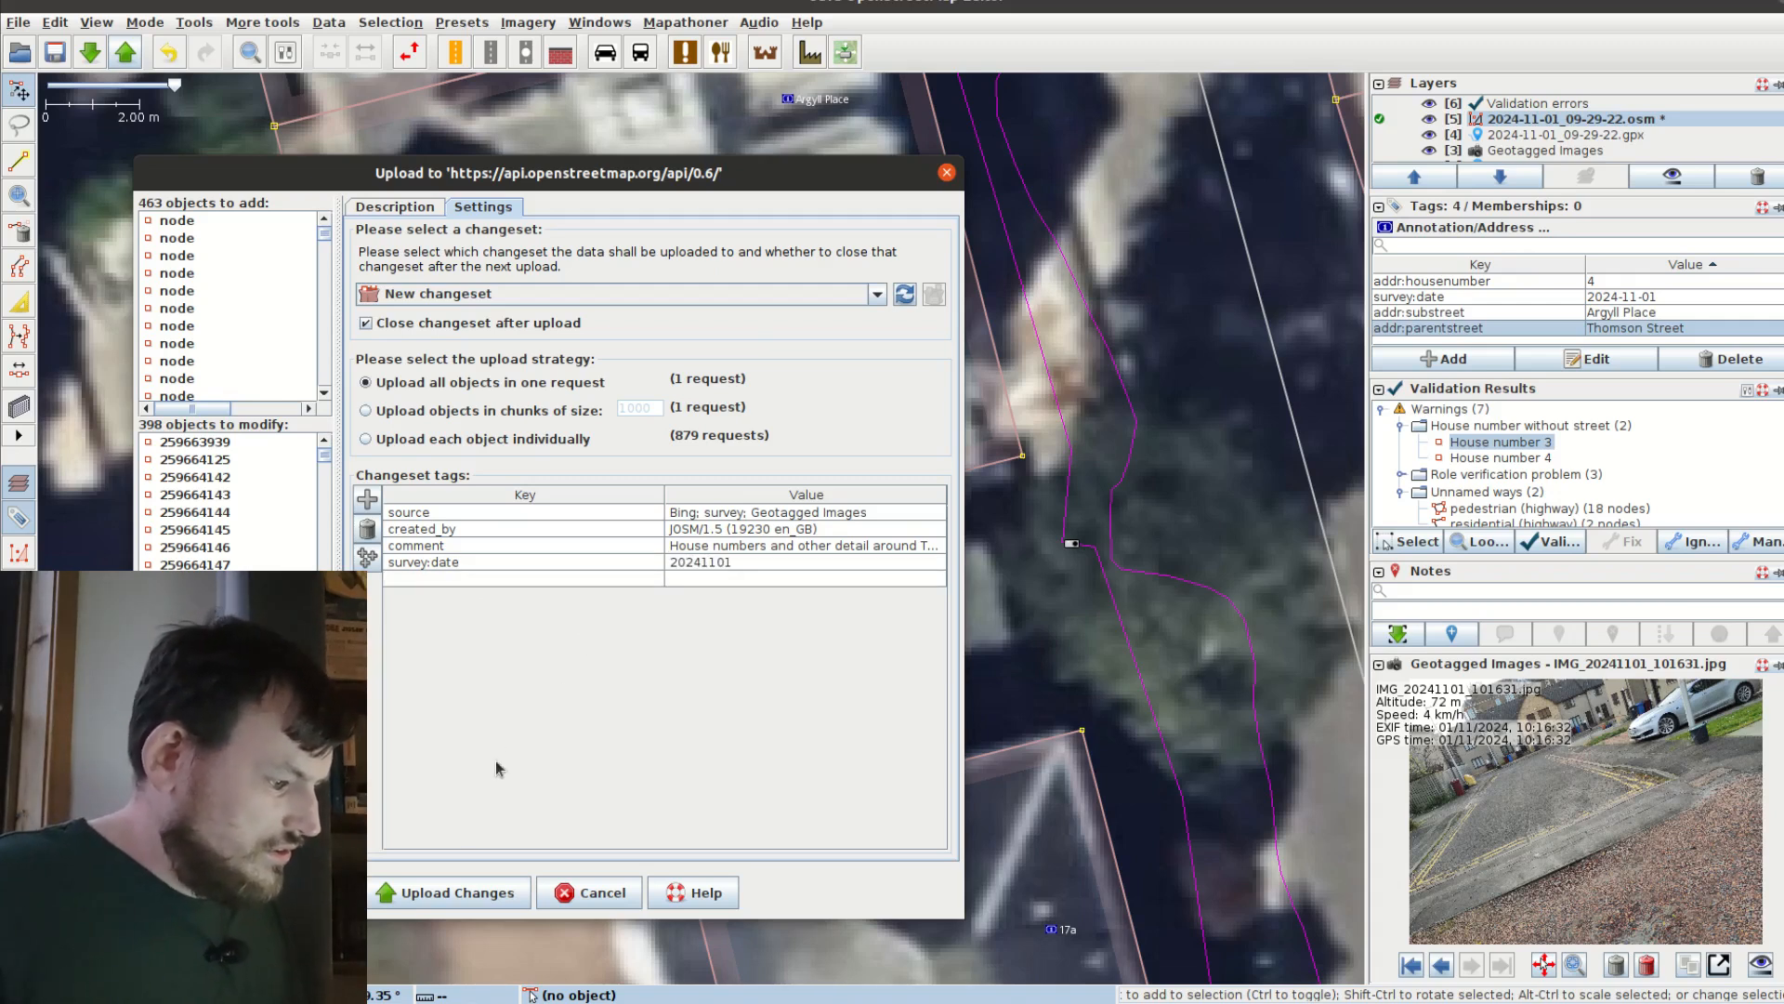
left_click(449, 894)
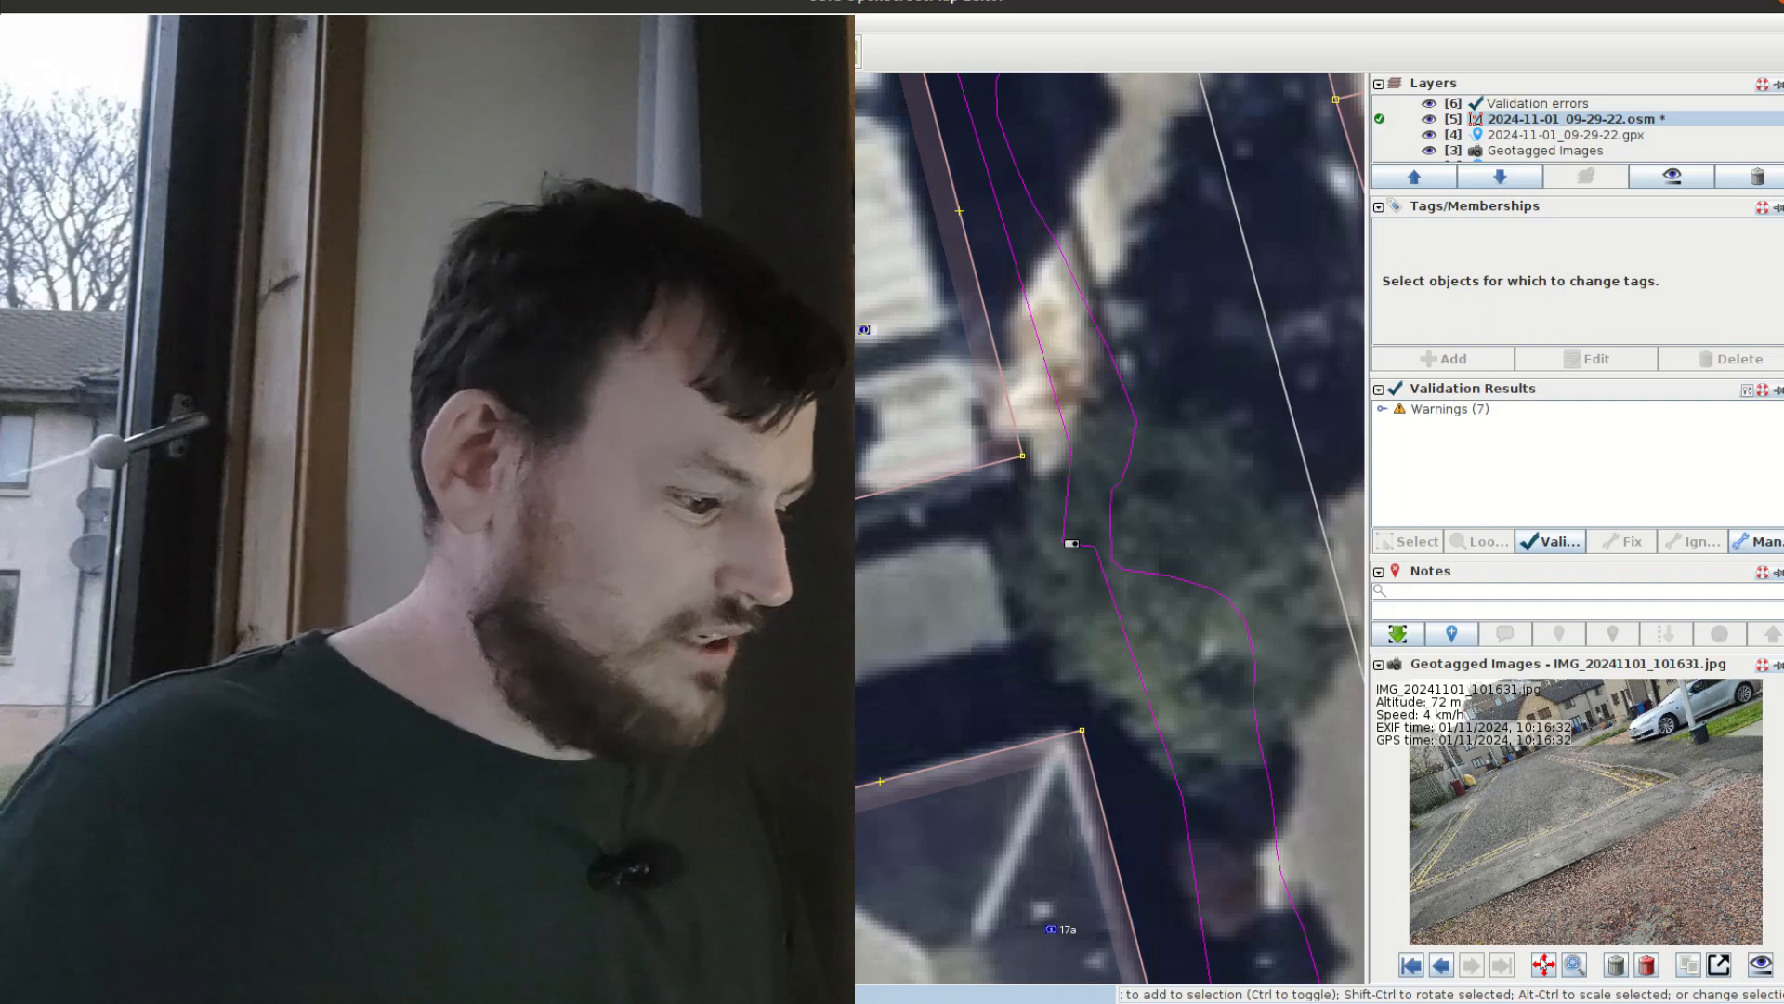
scroll(1110, 528, "down", 5)
scroll(1110, 528, "down", 4)
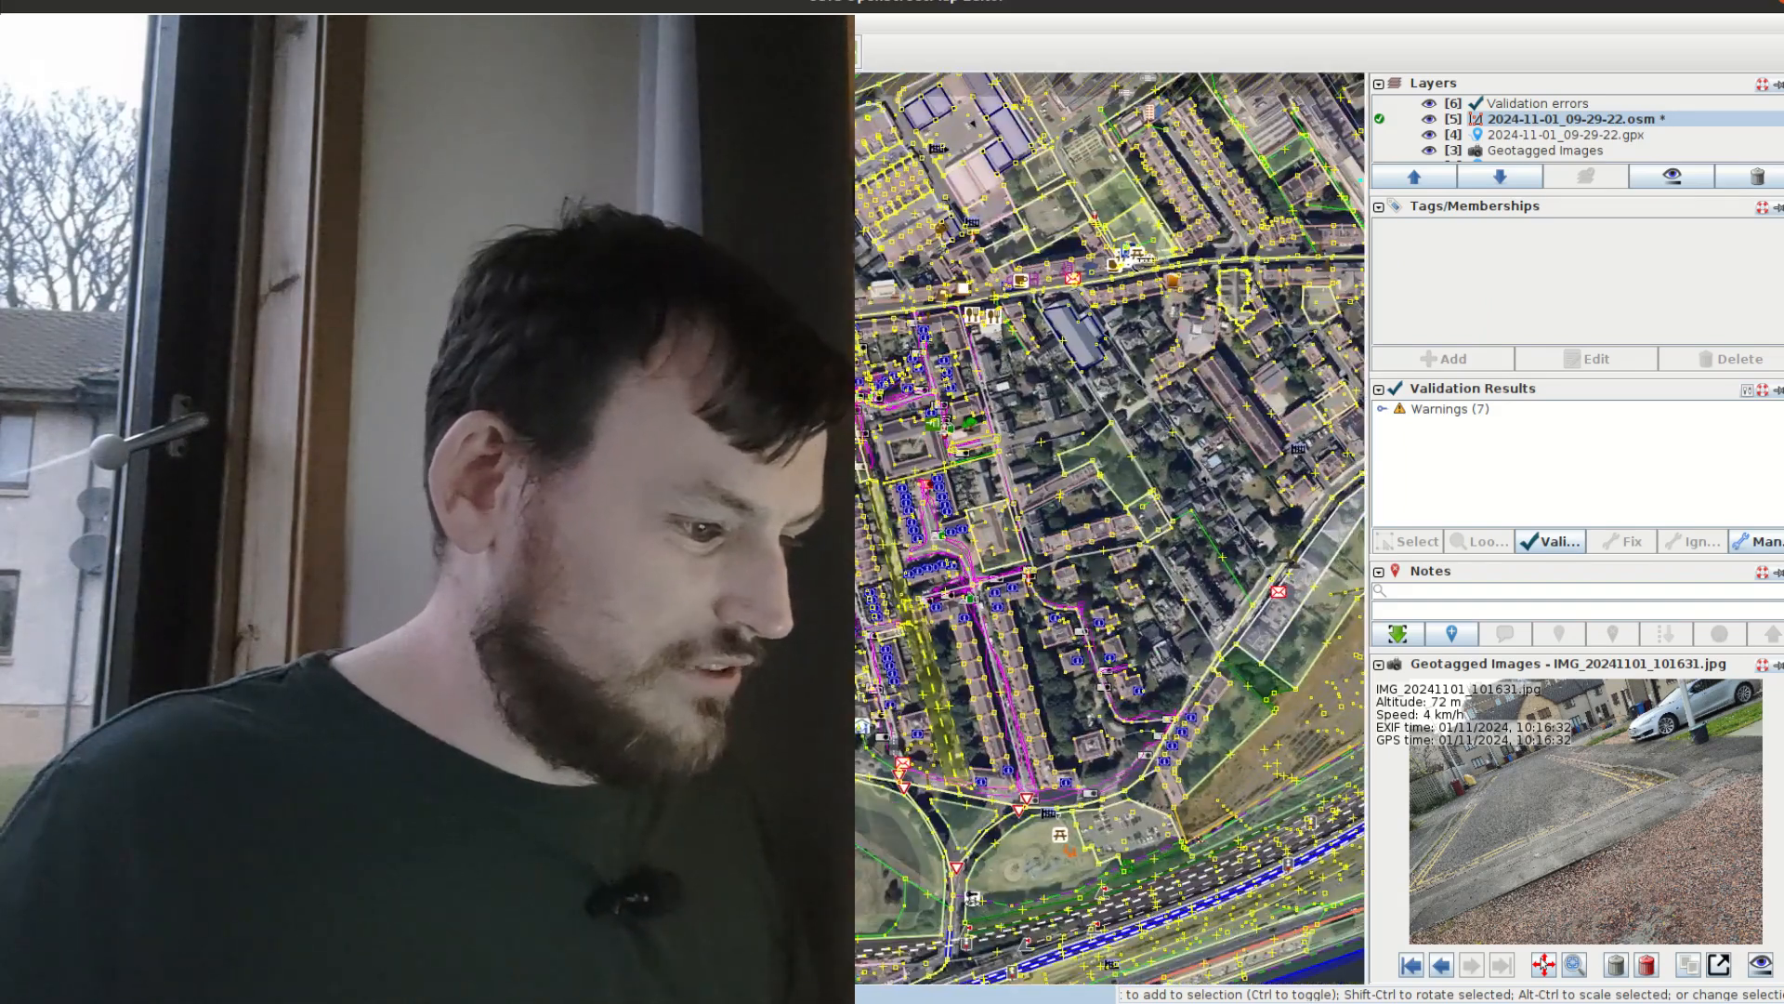
left_click_drag(1301, 418, 907, 576)
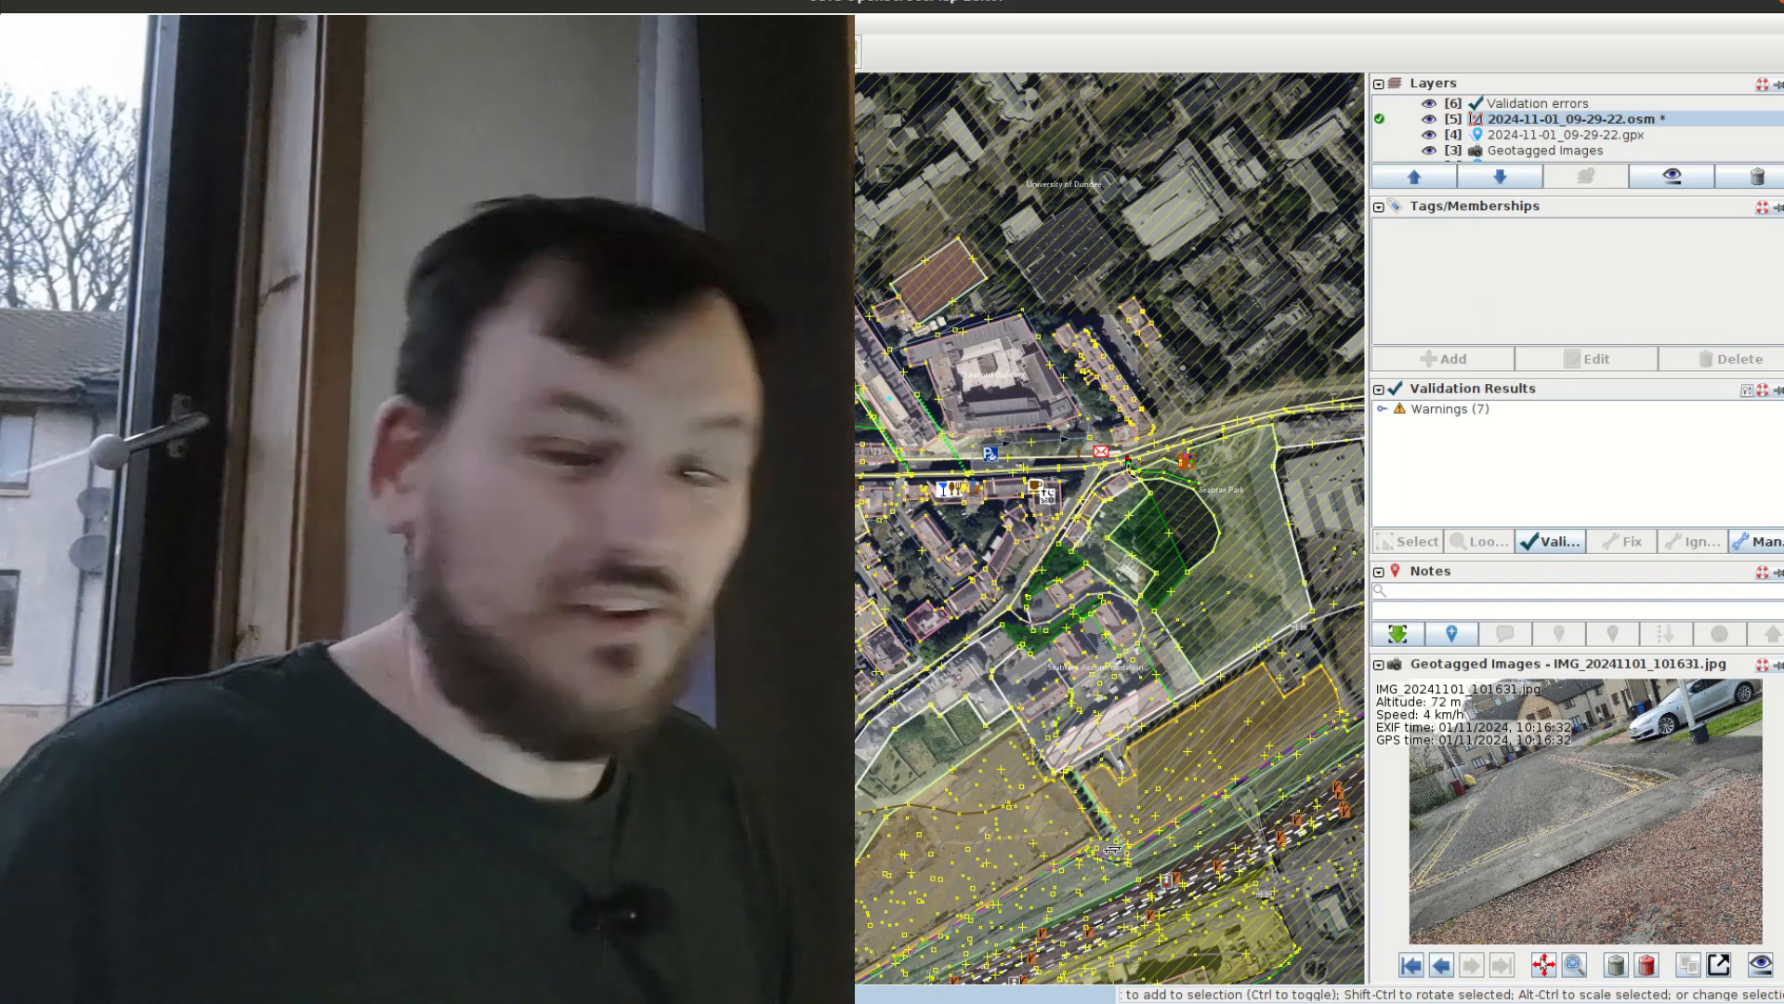
left_click(706, 530)
left_click(707, 529)
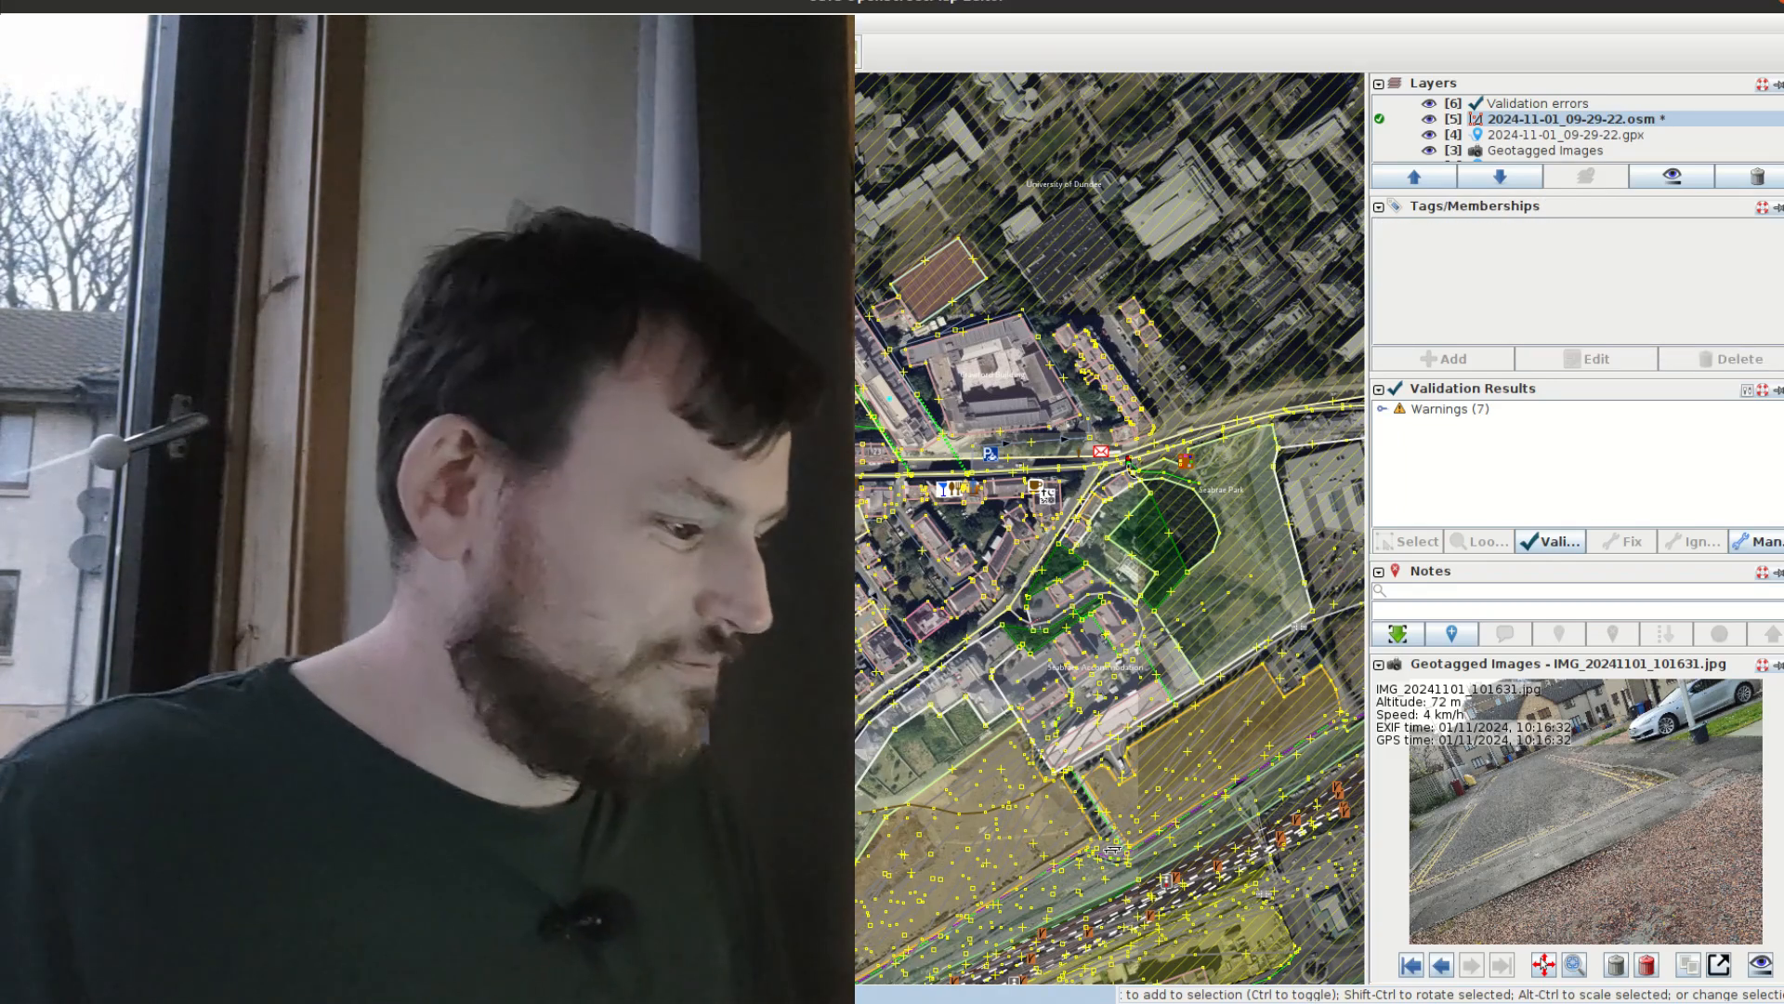